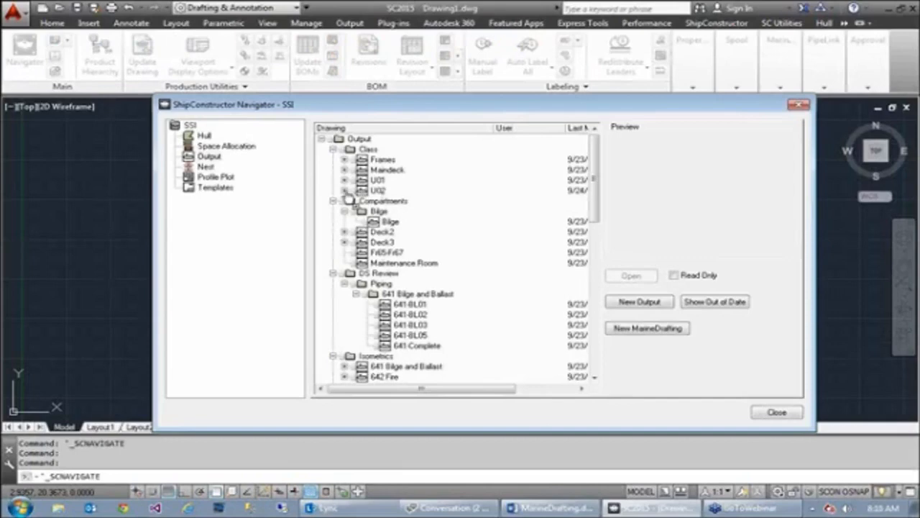
Step: Expand the U02 drawing in the Class output folder and open its Frame 52 drafting drawing
click(378, 191)
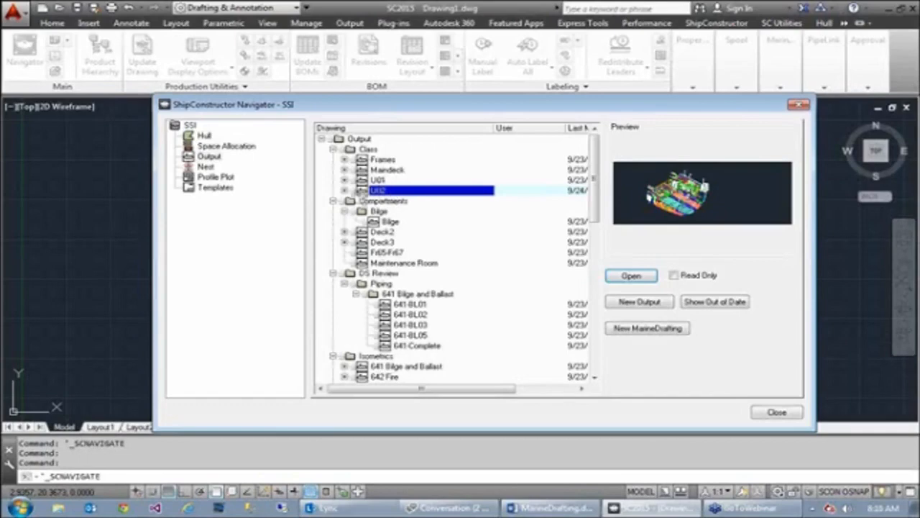
click(345, 190)
click(382, 201)
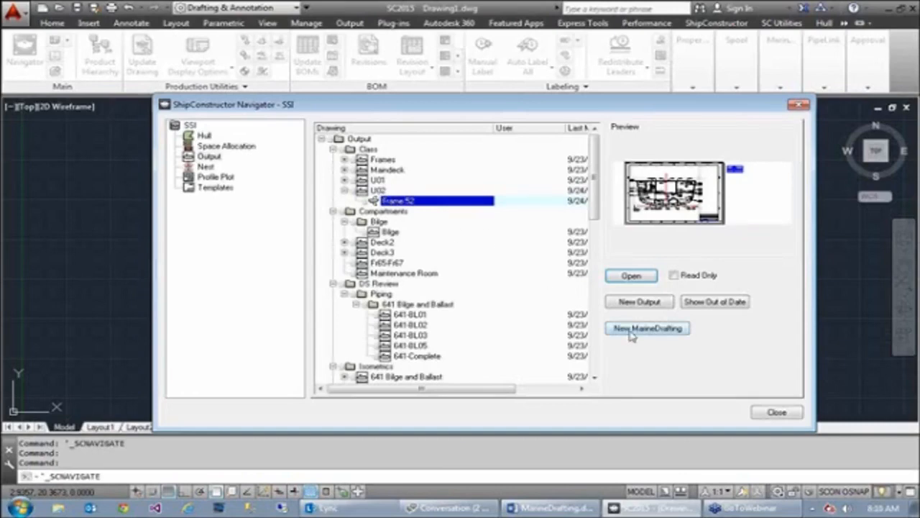
click(631, 276)
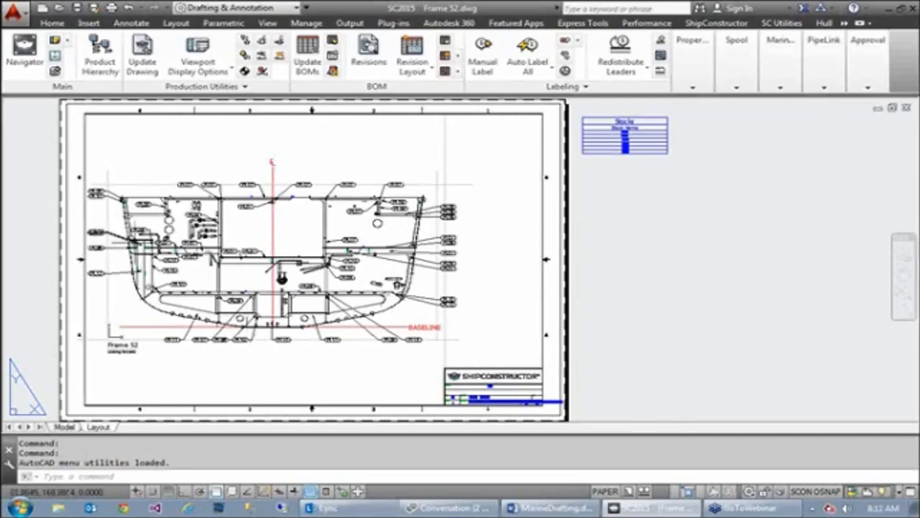
Step: Examine the Frame 52 section view's plate labels, structural symbols, hidden lines and piping from the mid deck down to the bottom structure
scroll(136, 244, up, 2)
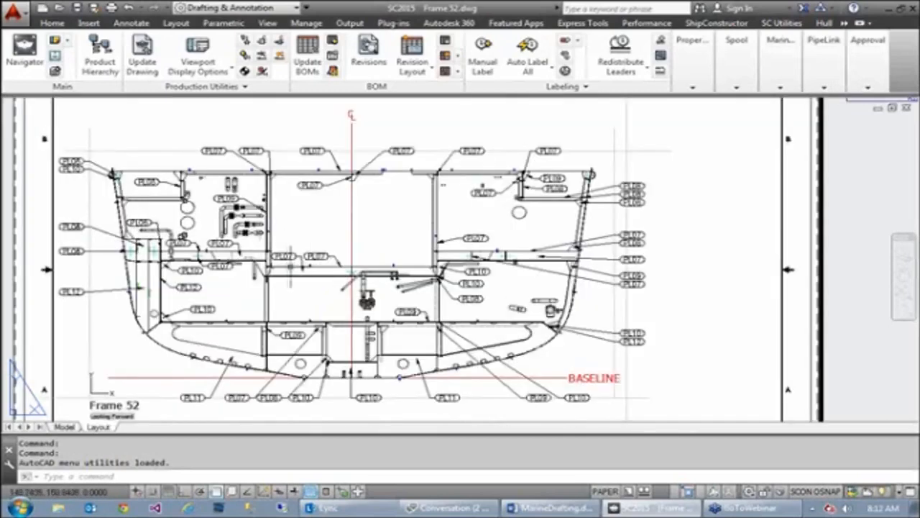
scroll(205, 248, up, 2)
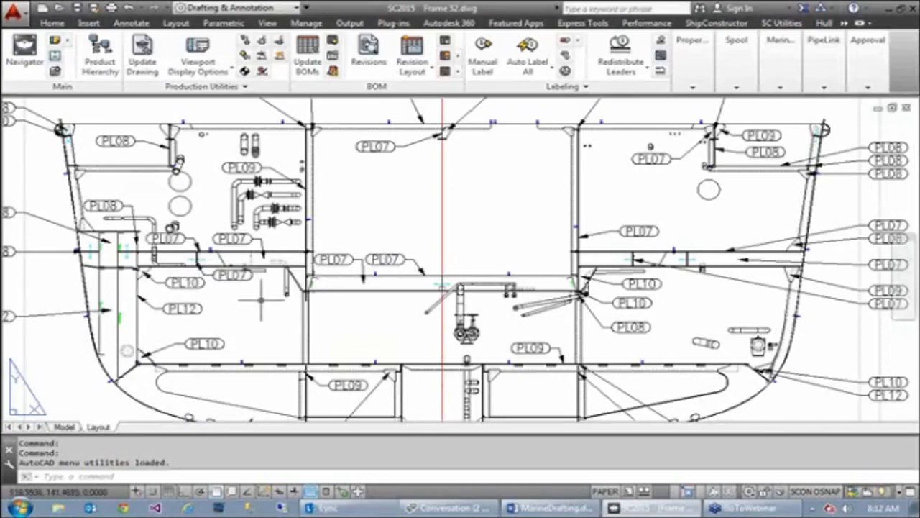
scroll(165, 262, up, 2)
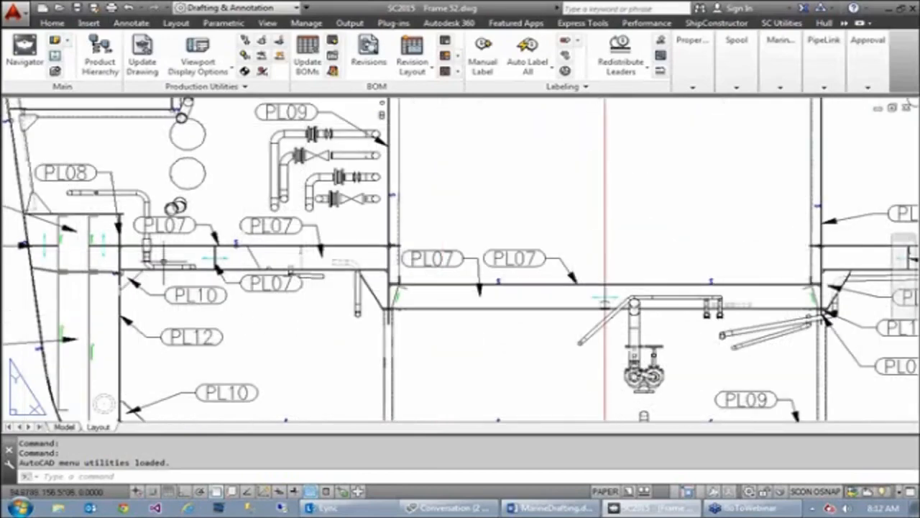
scroll(225, 257, up, 4)
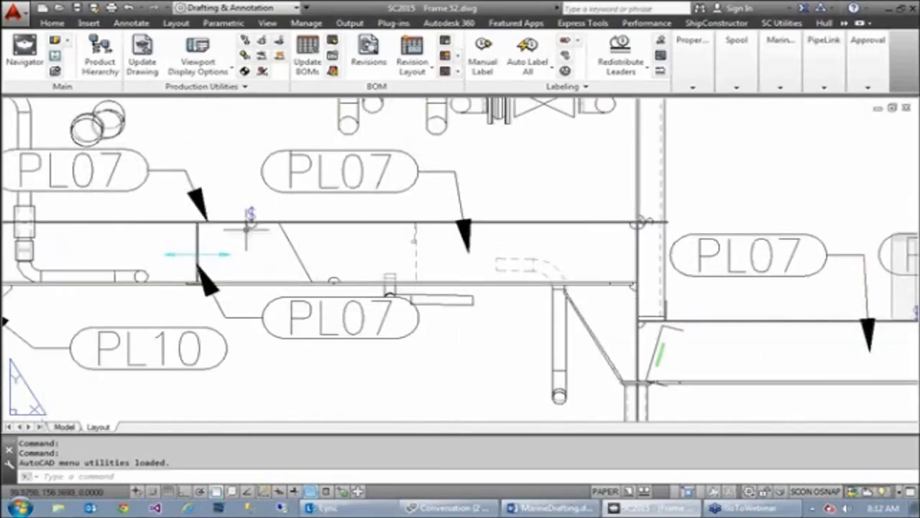
scroll(244, 205, up, 2)
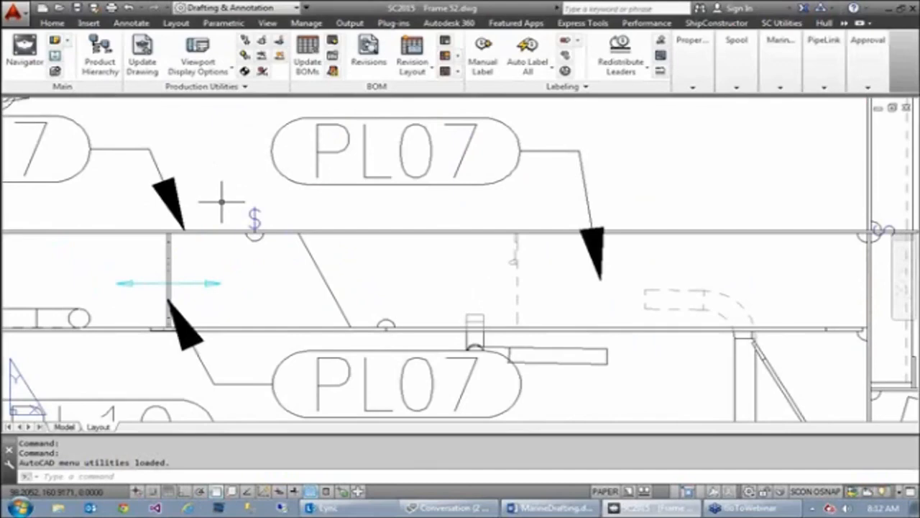
middle_drag(269, 264, 498, 258)
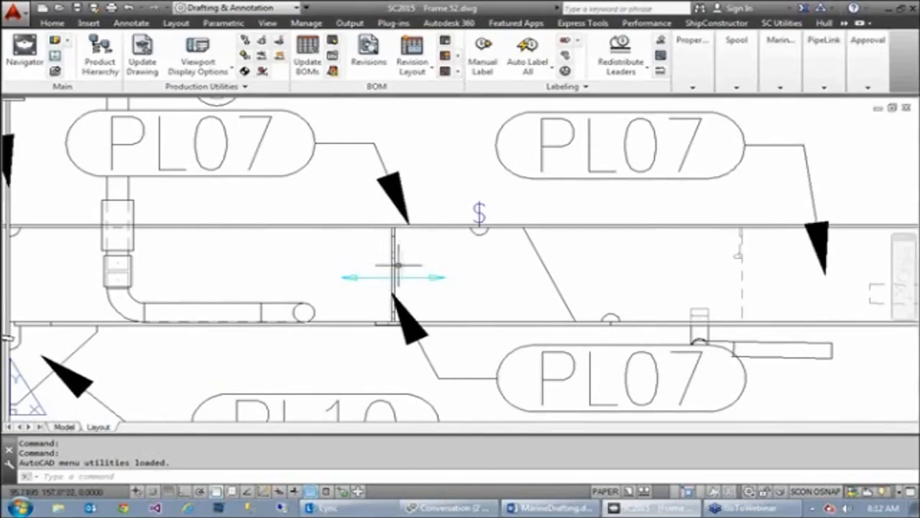
middle_drag(450, 266, 453, 56)
mouse_move(451, 327)
middle_down()
mouse_move(507, 257)
mouse_move(624, 154)
middle_up()
scroll(624, 154, down, 2)
mouse_move(528, 269)
middle_down()
mouse_move(717, 285)
mouse_move(713, 353)
middle_up()
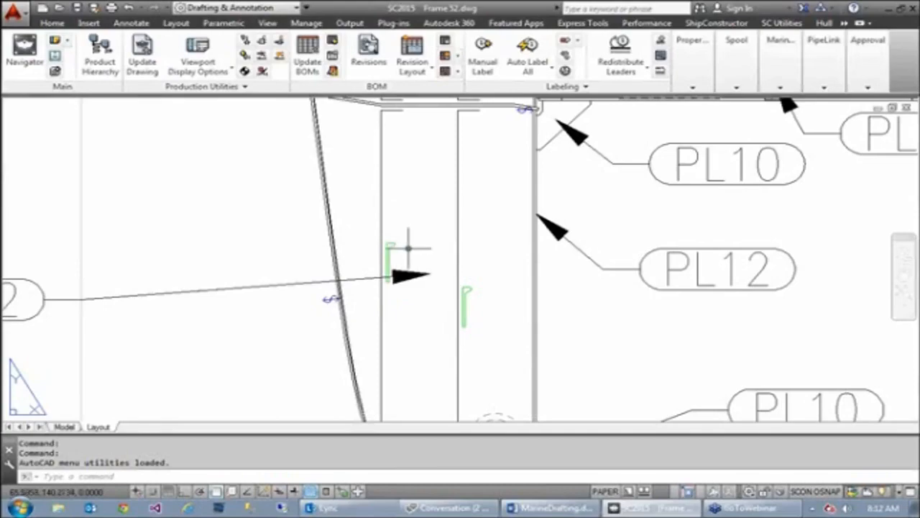
middle_drag(422, 369, 335, 282)
middle_drag(621, 341, 417, 218)
middle_drag(706, 356, 314, 329)
middle_drag(809, 267, 473, 267)
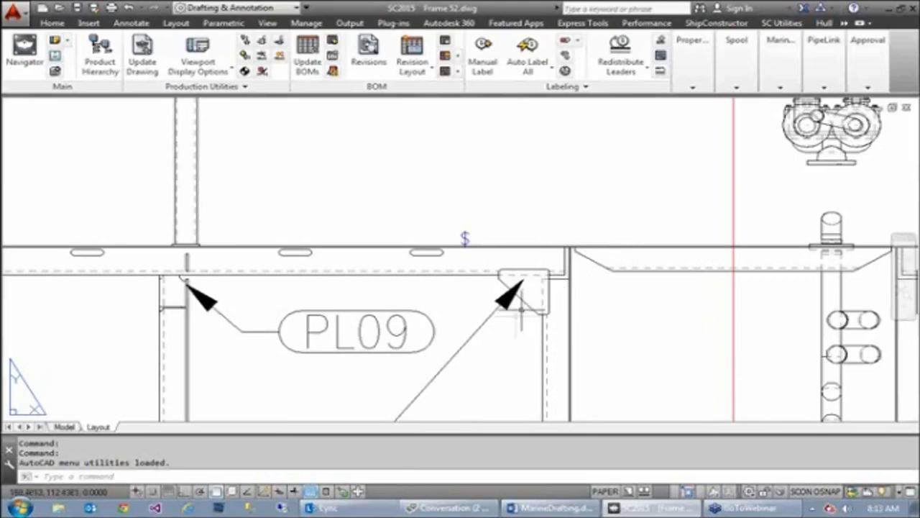
Step: Activate the layout viewport's model space and select the corner bracket below the tank top, beside the central longitudinal
click(520, 306)
click(525, 309)
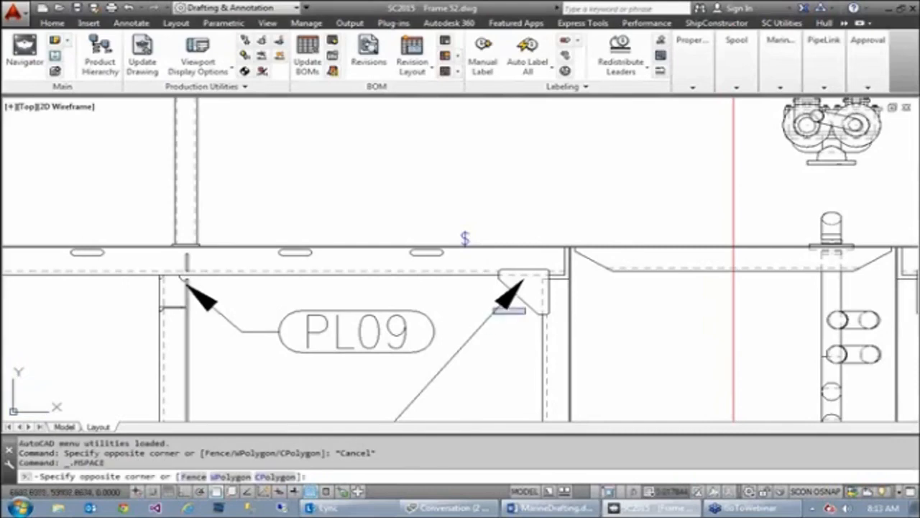
click(524, 329)
click(526, 303)
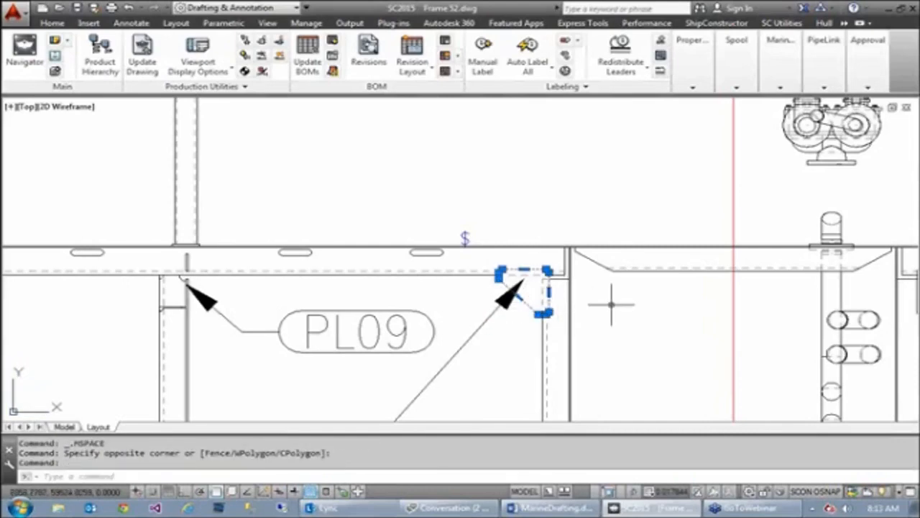
key(Escape)
key(Escape)
middle_drag(610, 337, 598, 214)
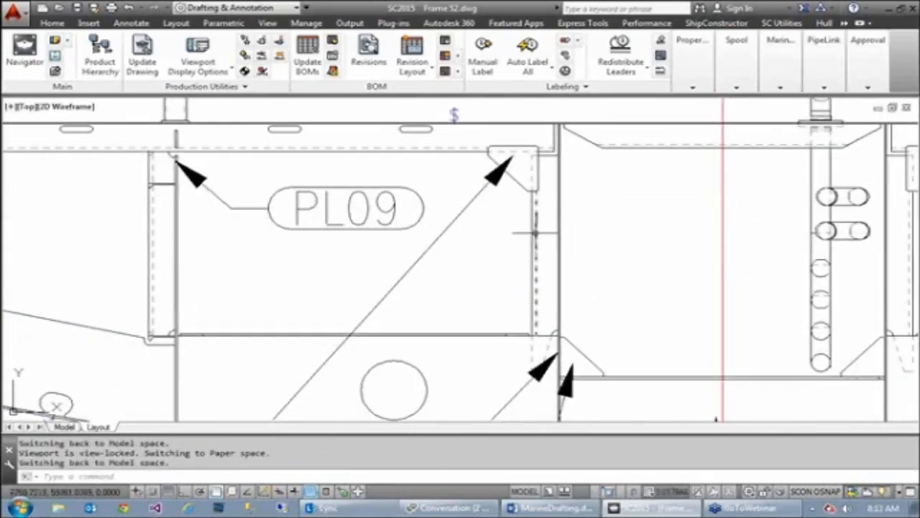
click(526, 184)
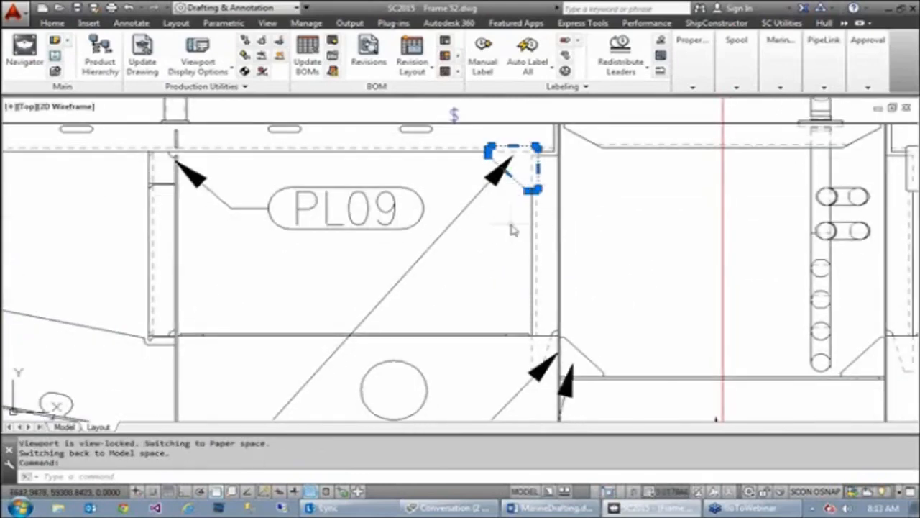
right_click(510, 143)
click(571, 474)
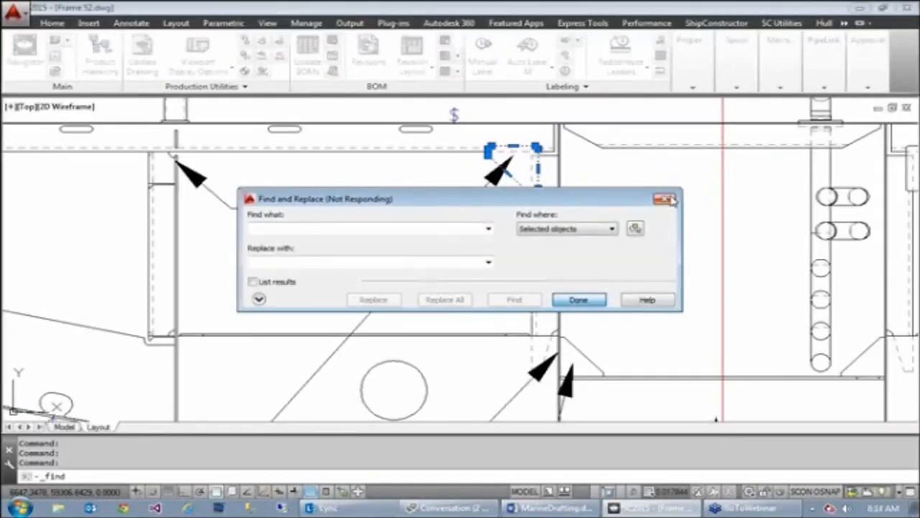
click(667, 197)
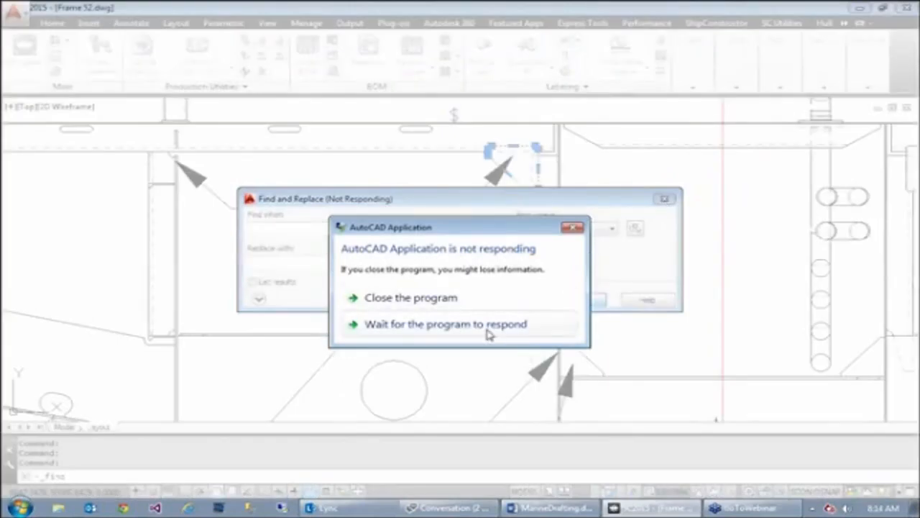
click(486, 327)
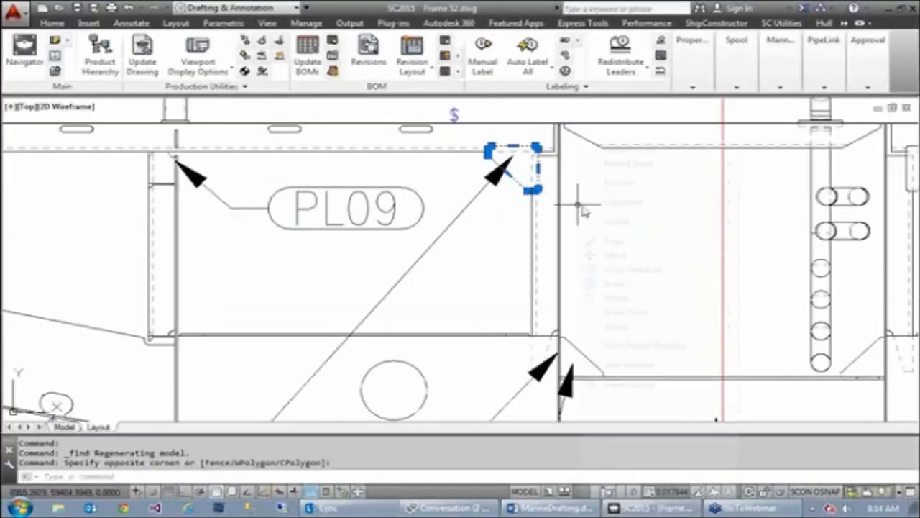
Step: Inspect the selected bracket's properties down to the MarineDrafting data, clear the selection and close the property display
right_click(581, 206)
click(622, 474)
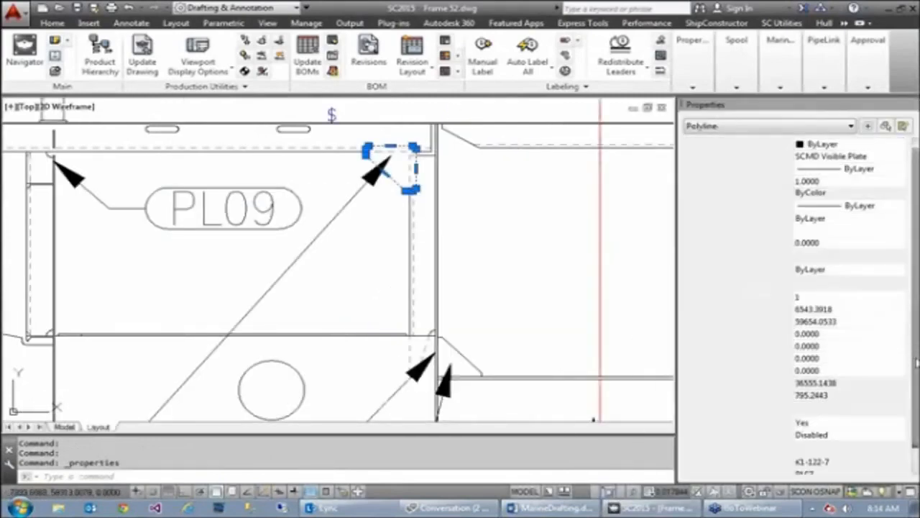
scroll(859, 462, down, 3)
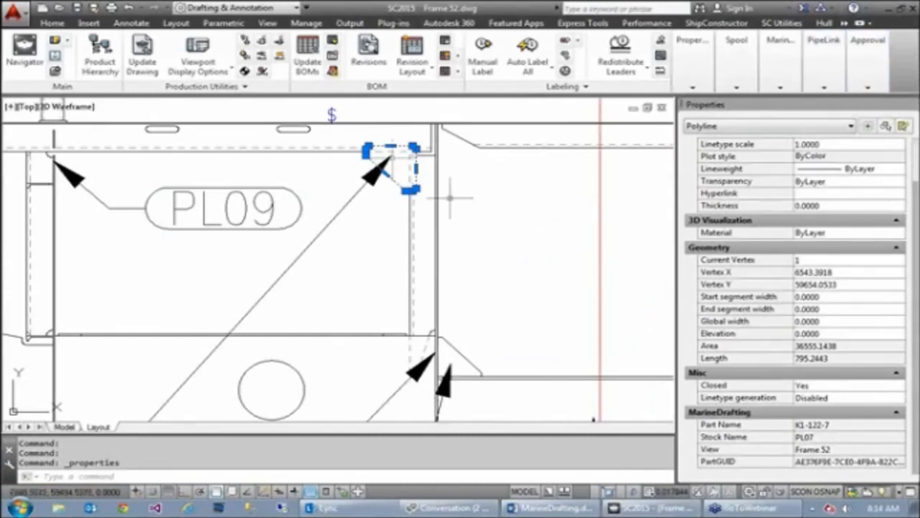
key(Escape)
key(Escape)
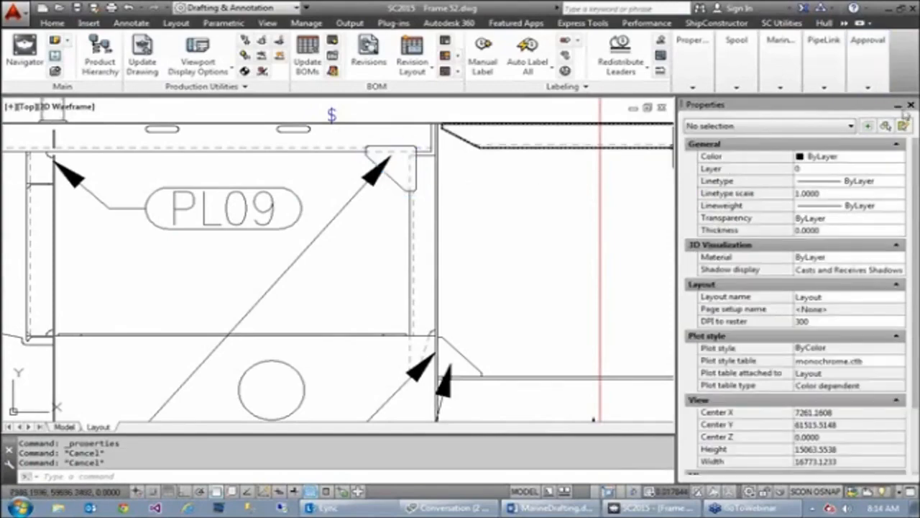
click(910, 105)
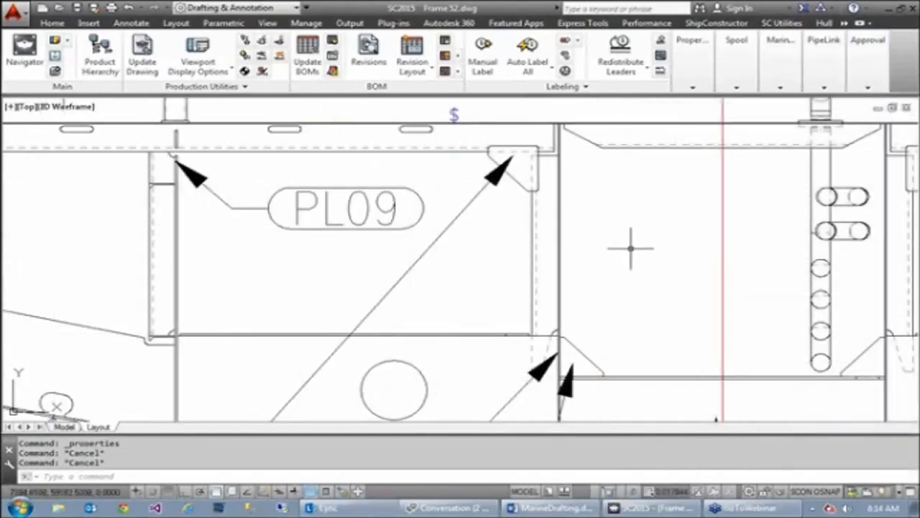
Step: Examine the bottom structure's plate labels and the baseline reference line across the Frame 52 view
scroll(586, 246, down, 4)
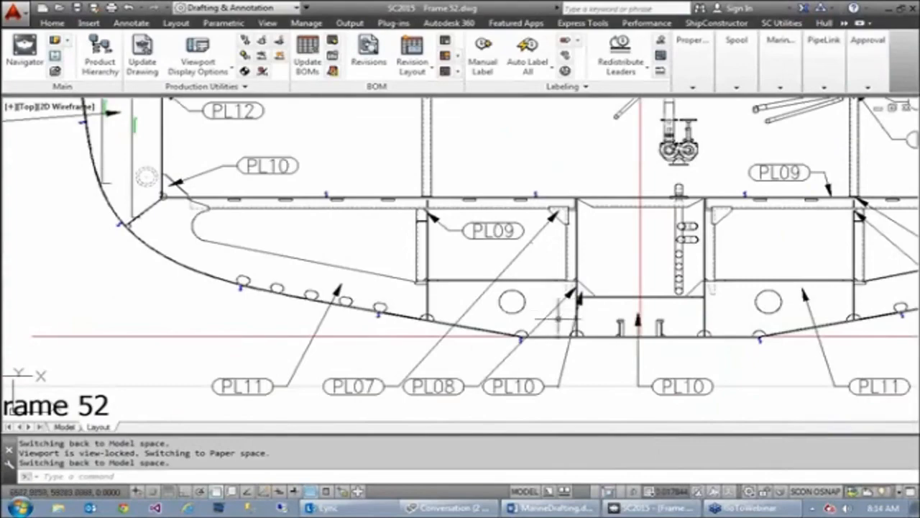
middle_drag(586, 309, 541, 279)
double_click(539, 279)
scroll(503, 287, up, 3)
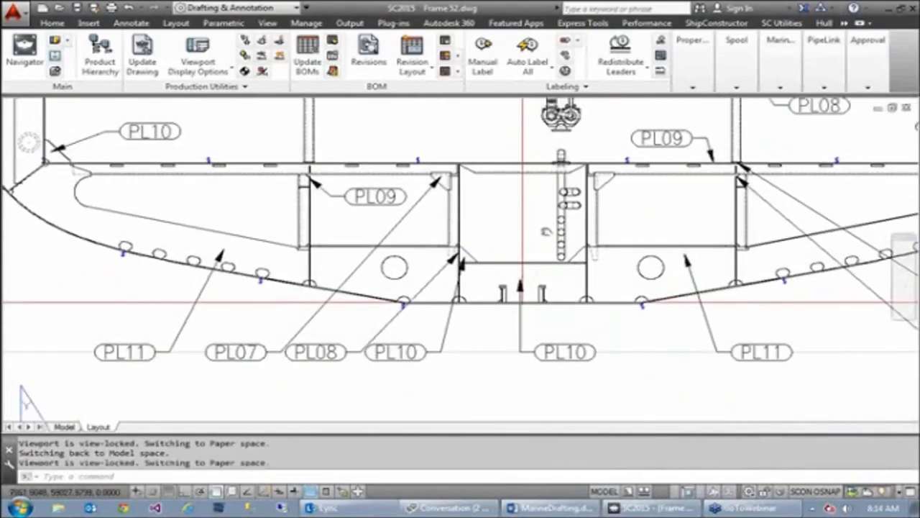
scroll(439, 351, down, 2)
middle_drag(695, 352, 591, 360)
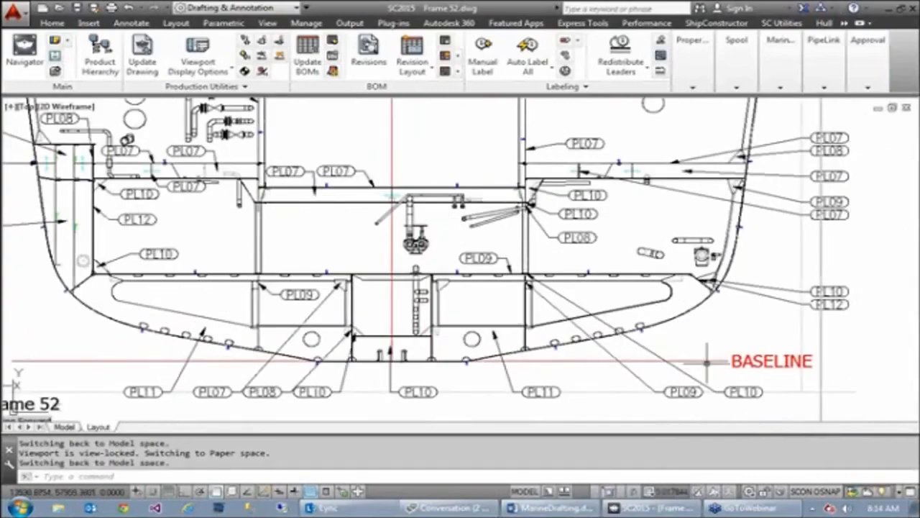
mouse_move(766, 359)
scroll(666, 360, down, 2)
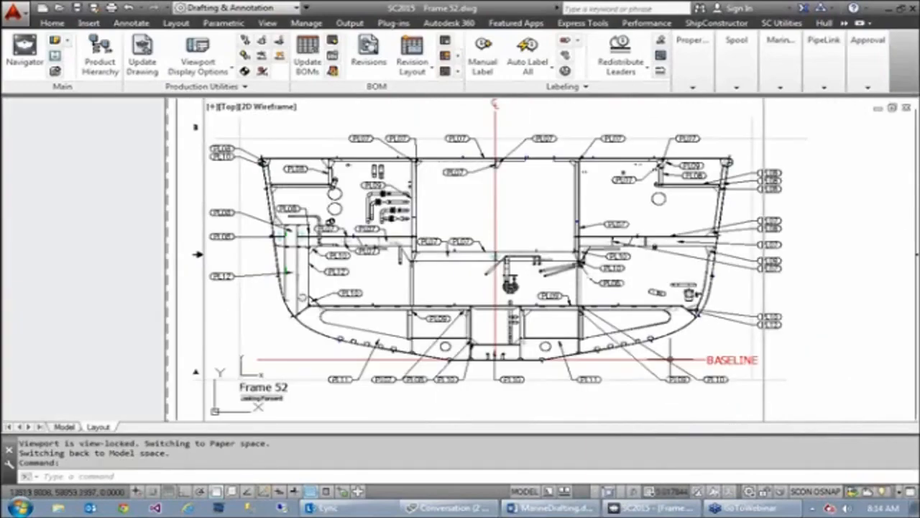
click(489, 203)
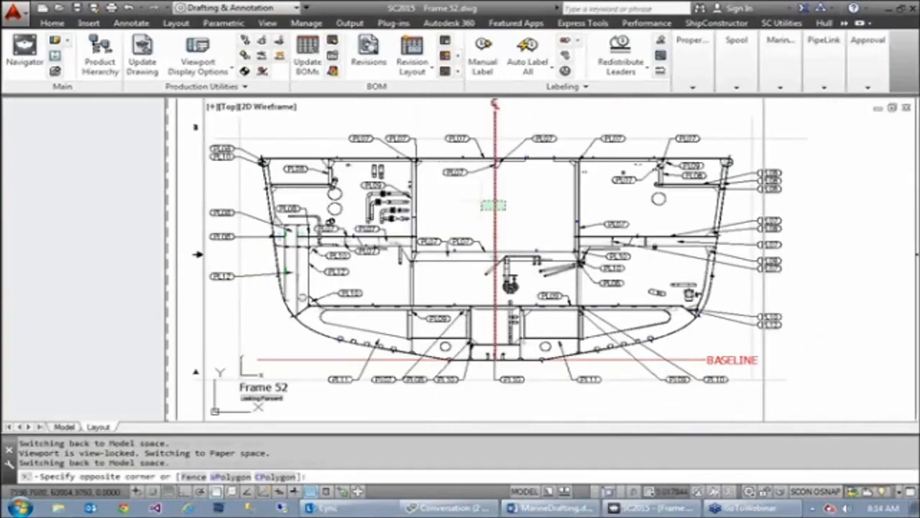
key(Escape)
key(Escape)
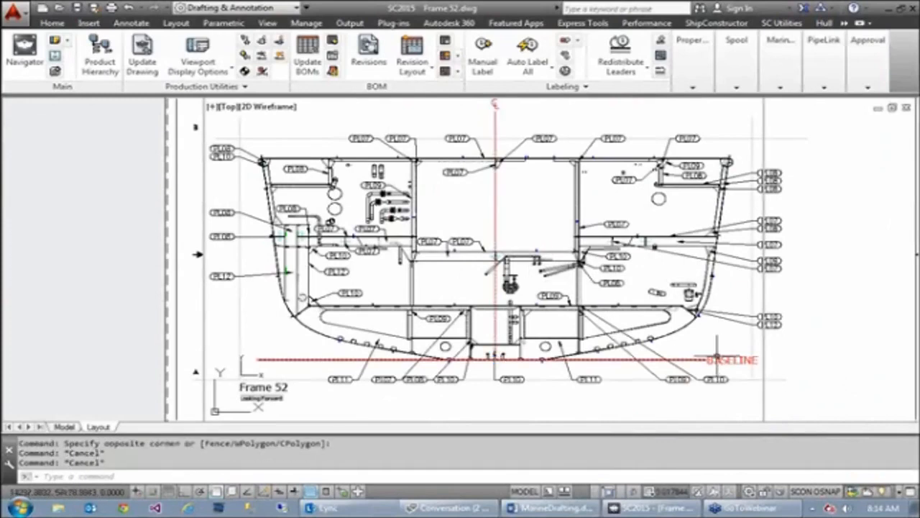
Step: Open the baseline reference line's properties and set its primary location group to MarineDrafting Long Blkhds
click(716, 359)
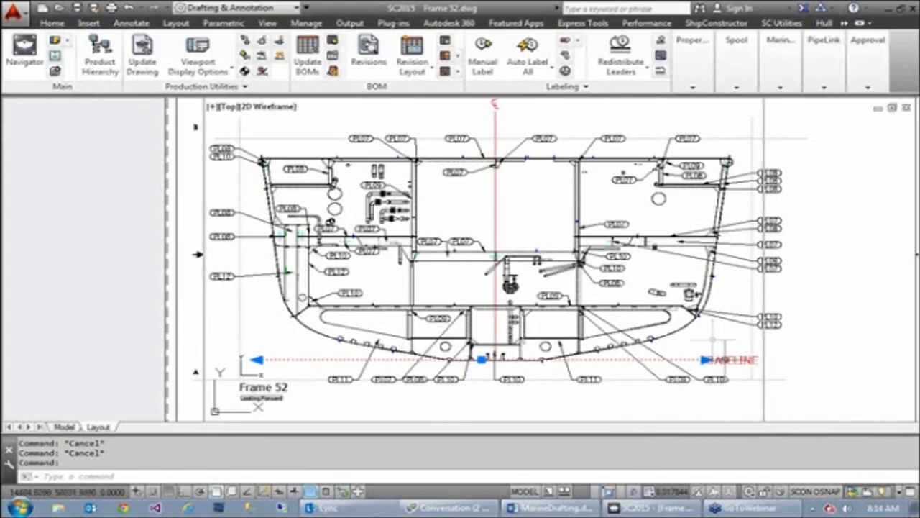
right_click(719, 360)
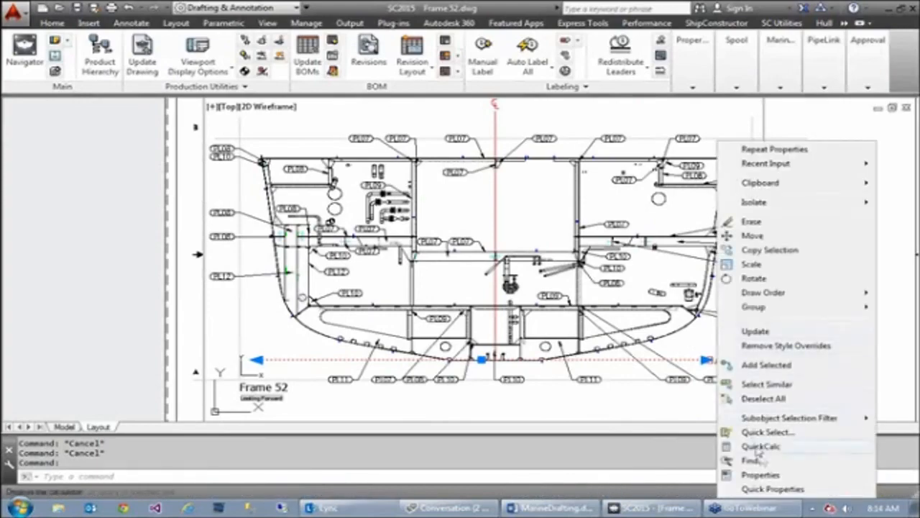
click(761, 475)
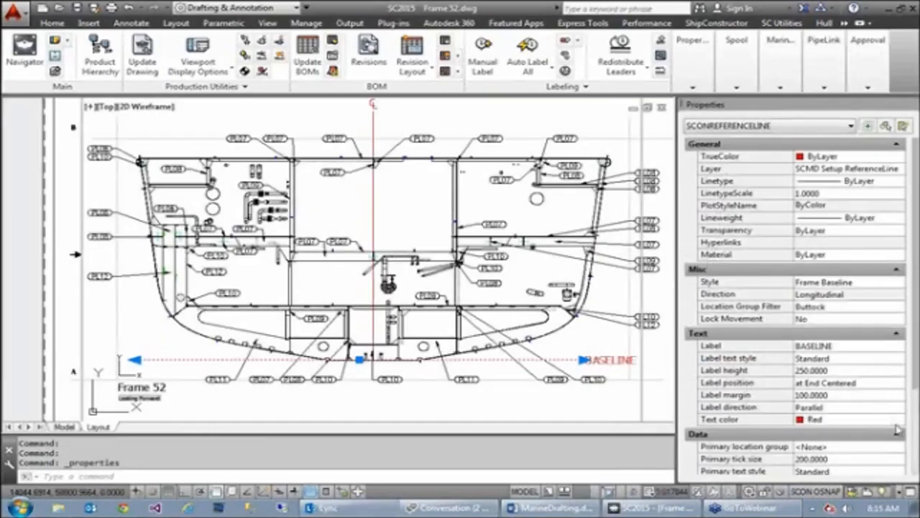
scroll(795, 309, down, 5)
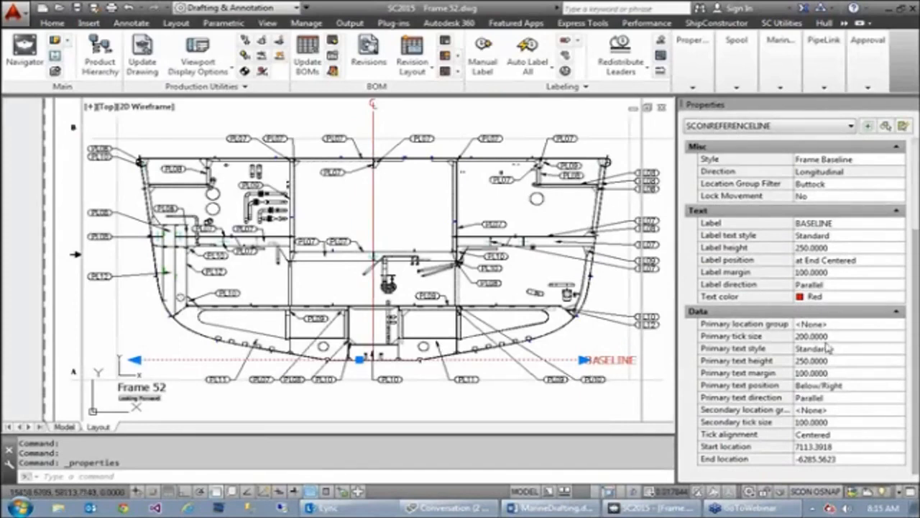
click(857, 325)
click(900, 325)
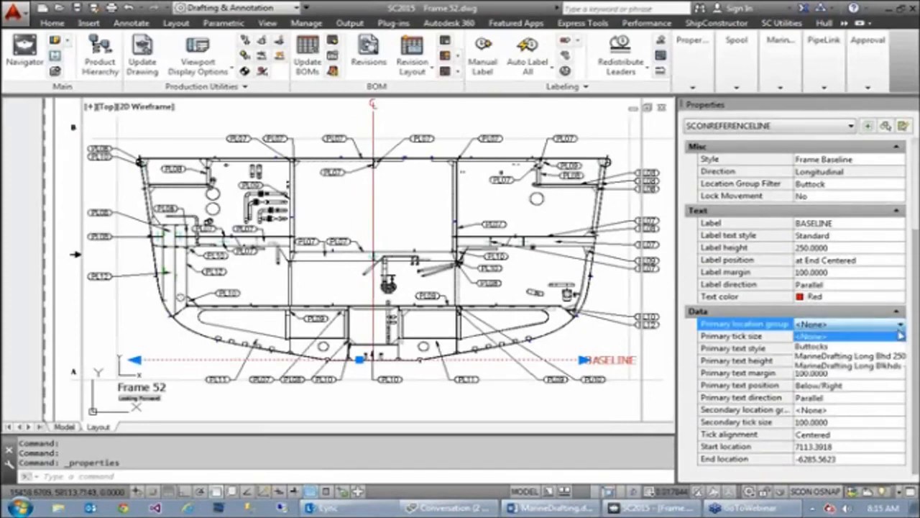
click(858, 367)
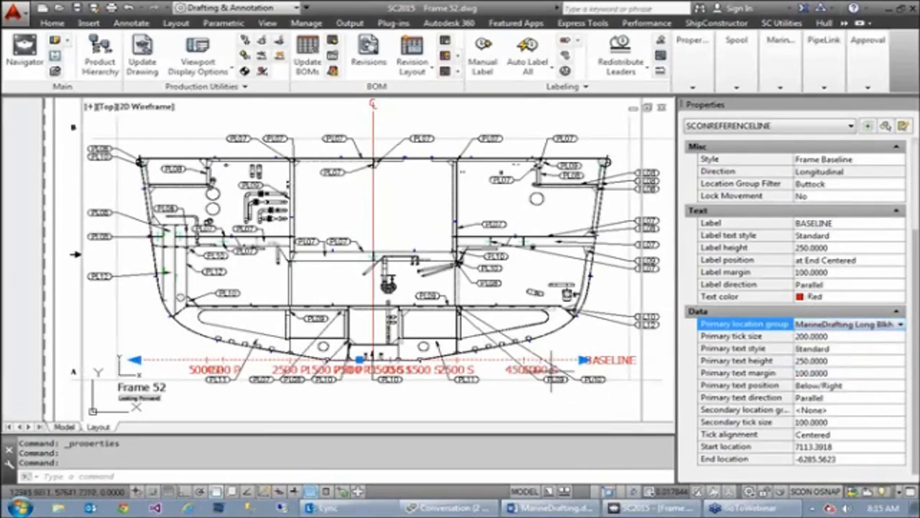
Step: Set the baseline reference line's primary text direction to Perpendicular and its primary text height to 100
click(860, 398)
click(900, 398)
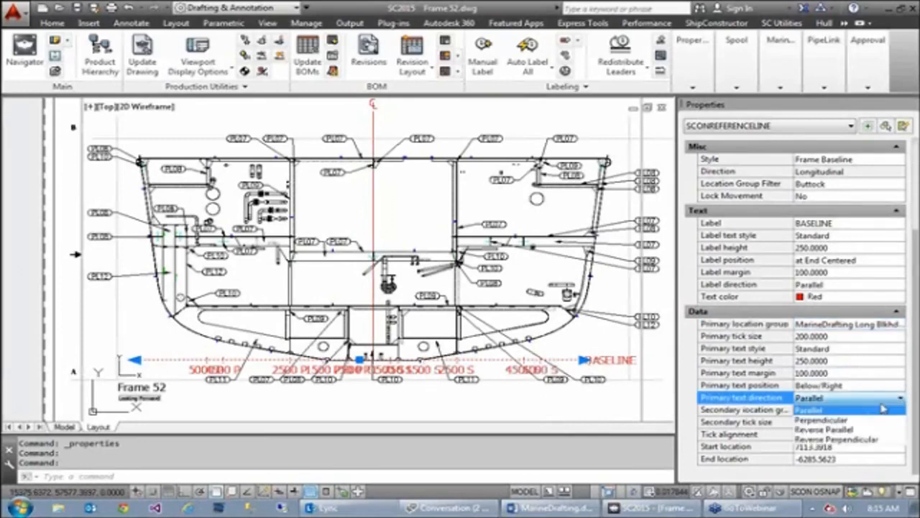
click(862, 419)
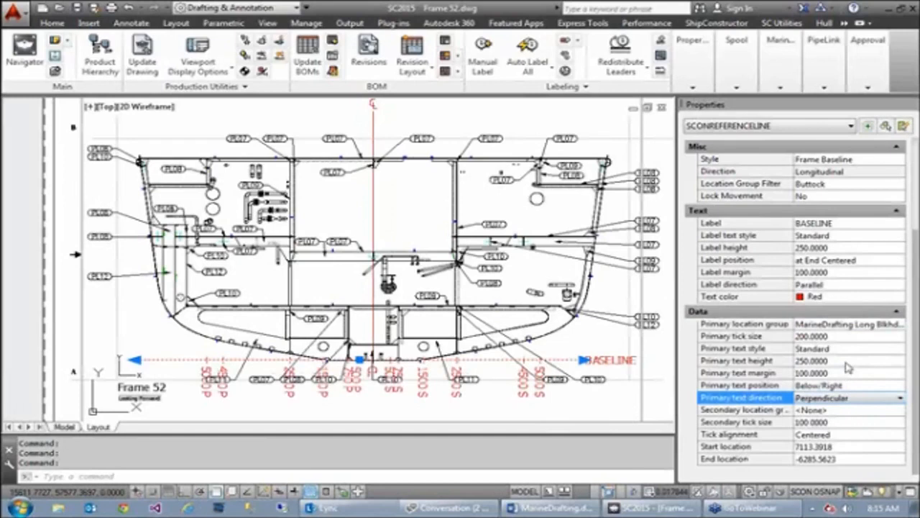
click(845, 360)
text(100)
click(846, 373)
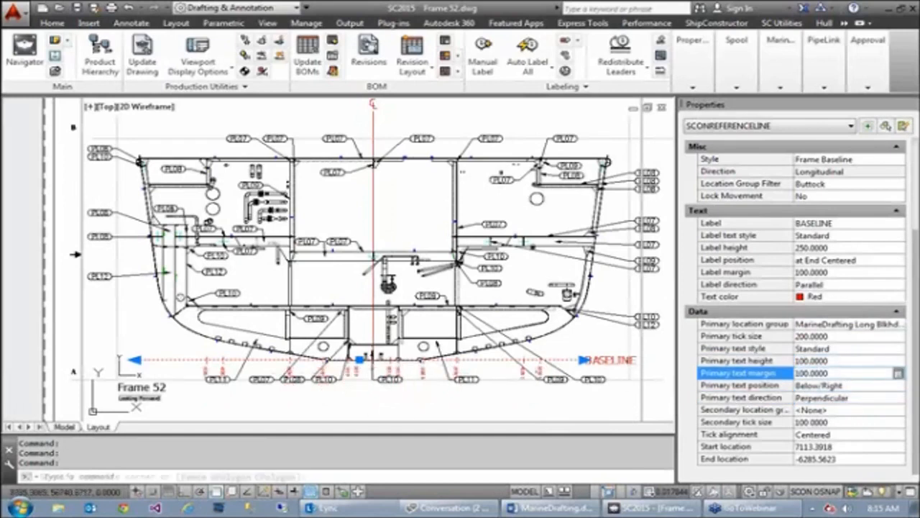
Step: Examine the location labels along the baseline at the bottom structure and clear the reference line selection
click(374, 388)
scroll(367, 388, up, 5)
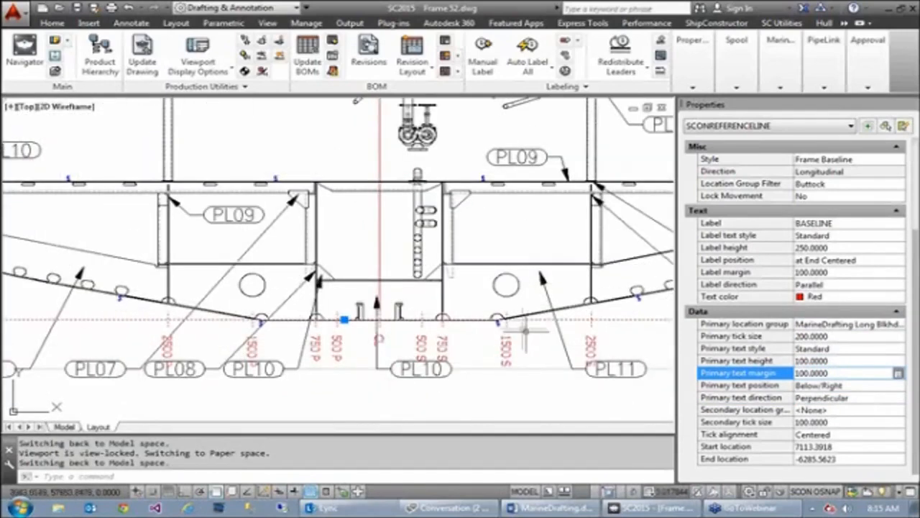
scroll(506, 344, up, 2)
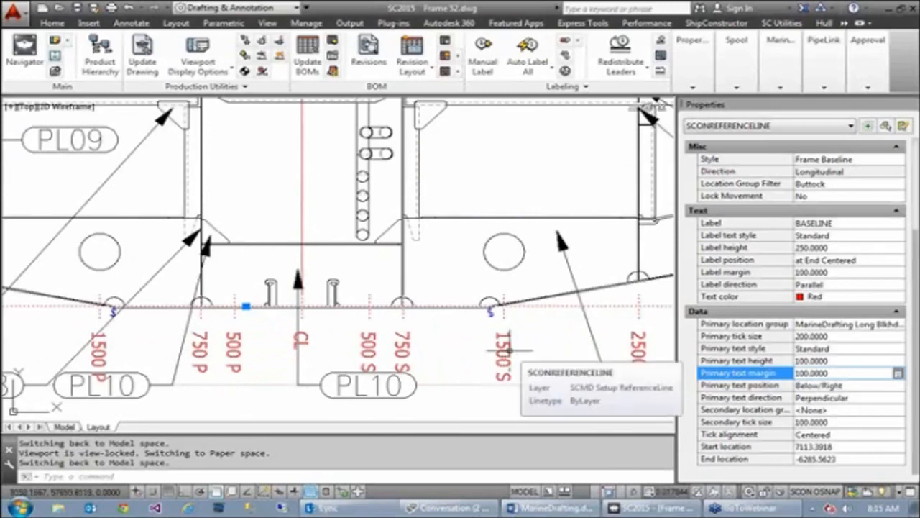
key(Escape)
key(Escape)
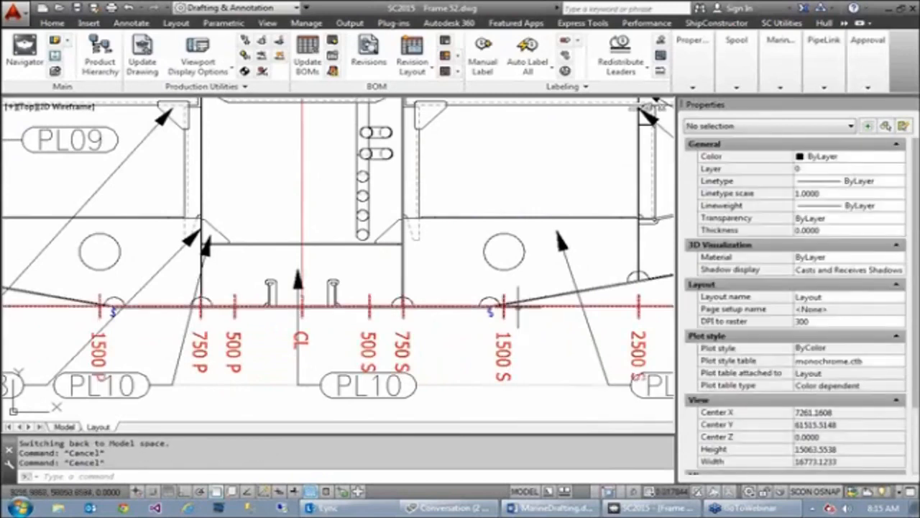
scroll(422, 239, down, 4)
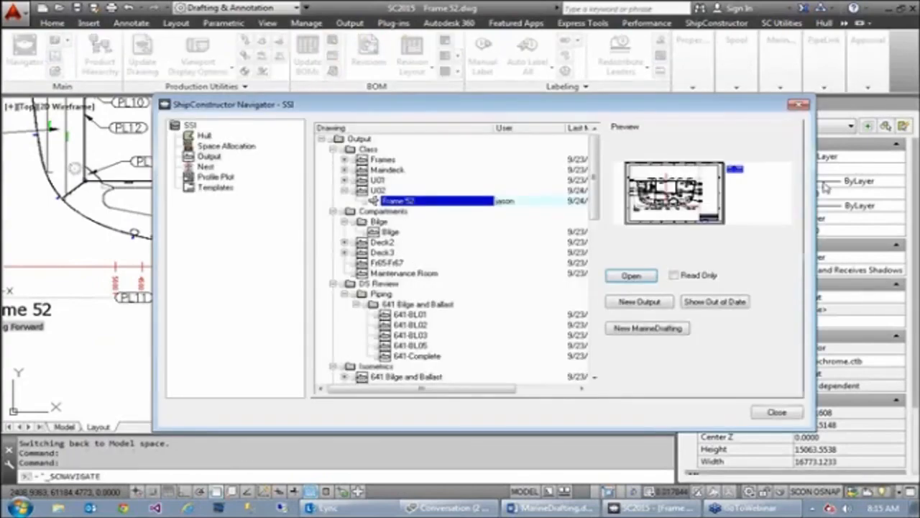
Step: Start a new MarineDrafting drawing from the U02 output drawing in the Navigator, discarding the changes to Frame 52
click(777, 413)
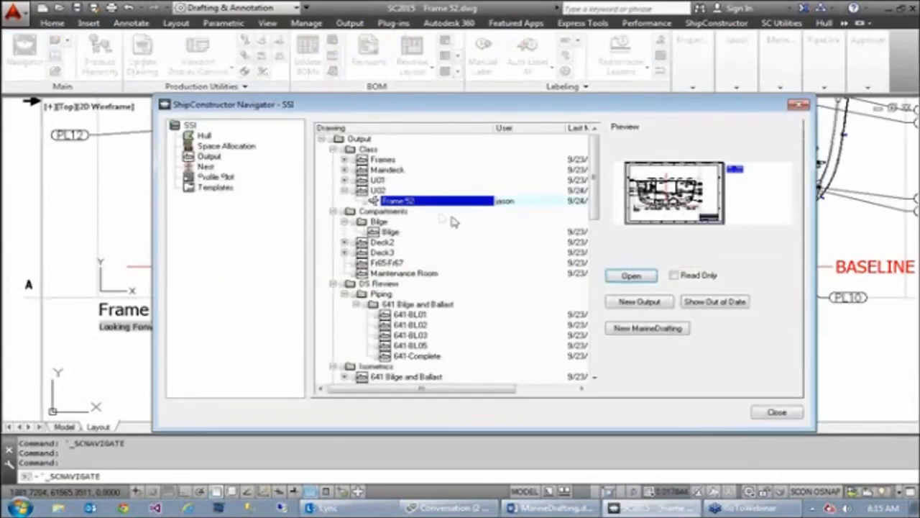
click(377, 191)
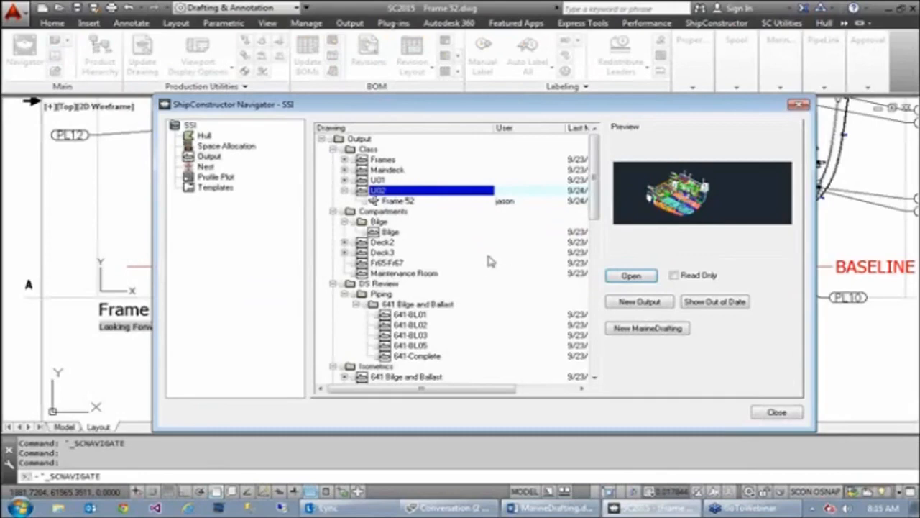
click(663, 335)
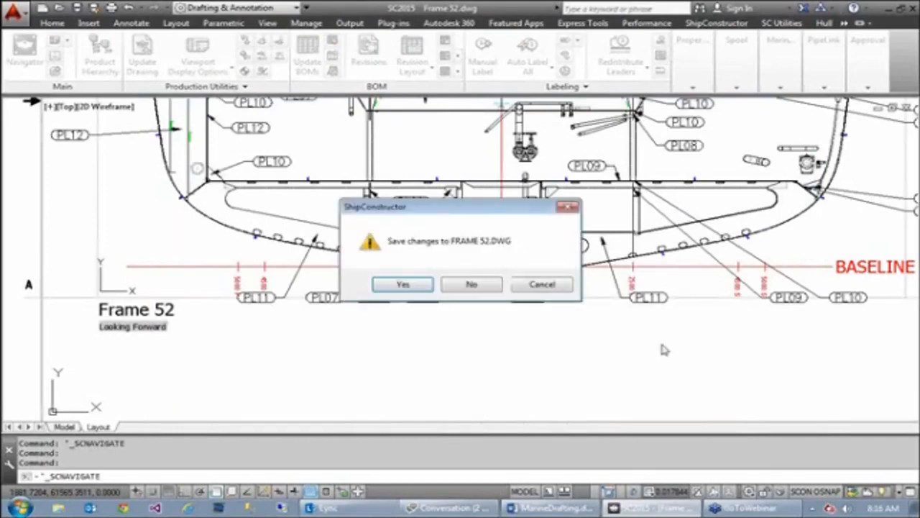
click(470, 285)
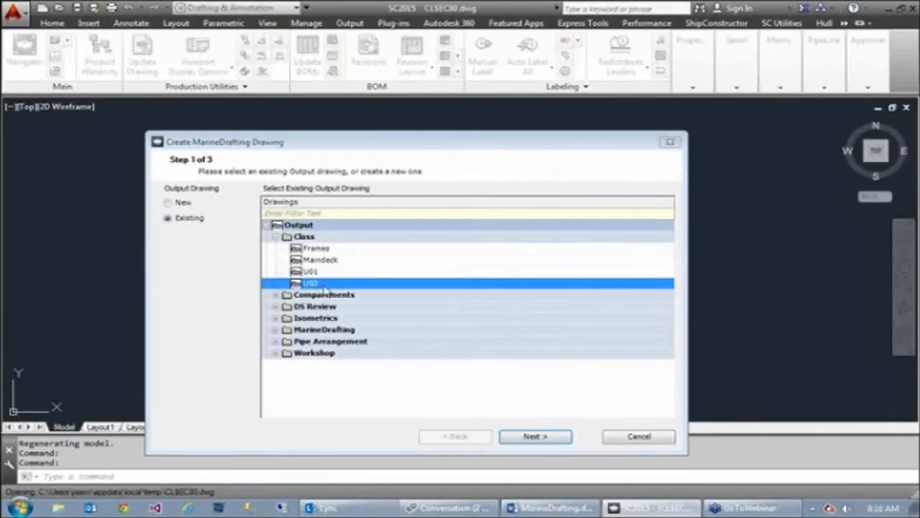
click(184, 207)
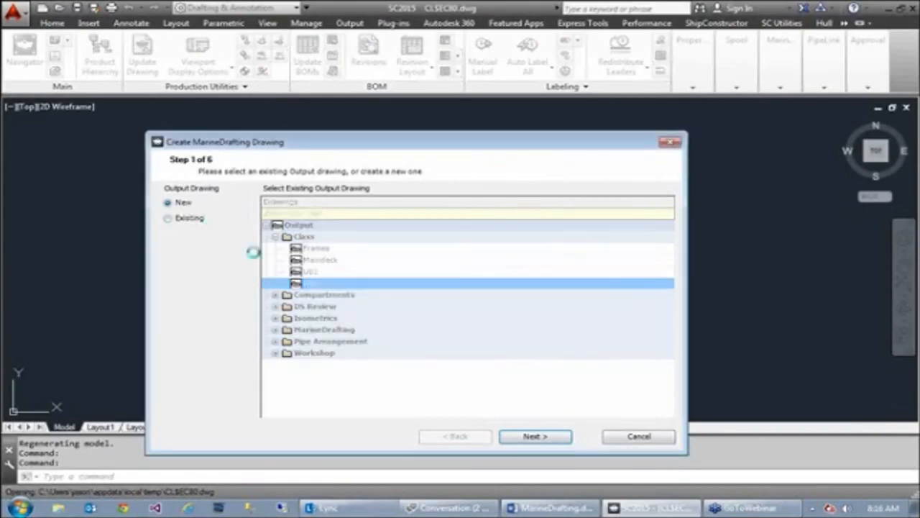
click(535, 436)
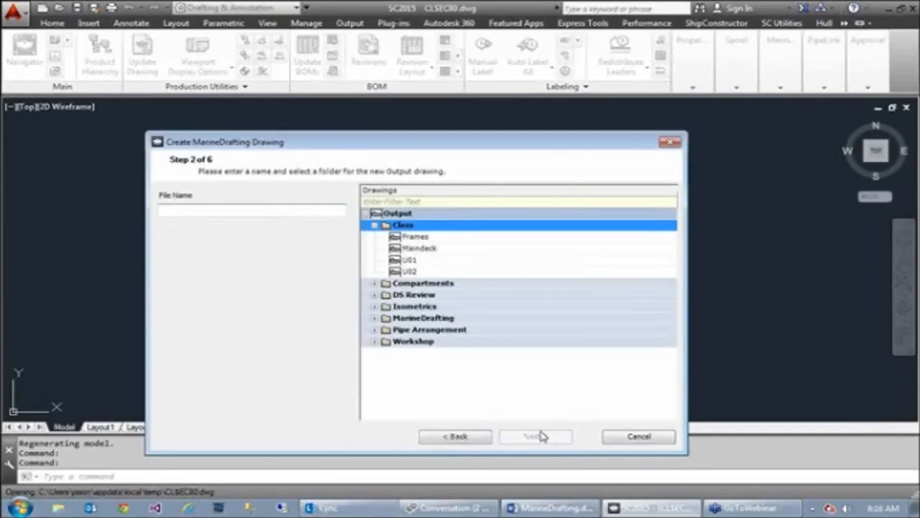
text(test)
click(548, 436)
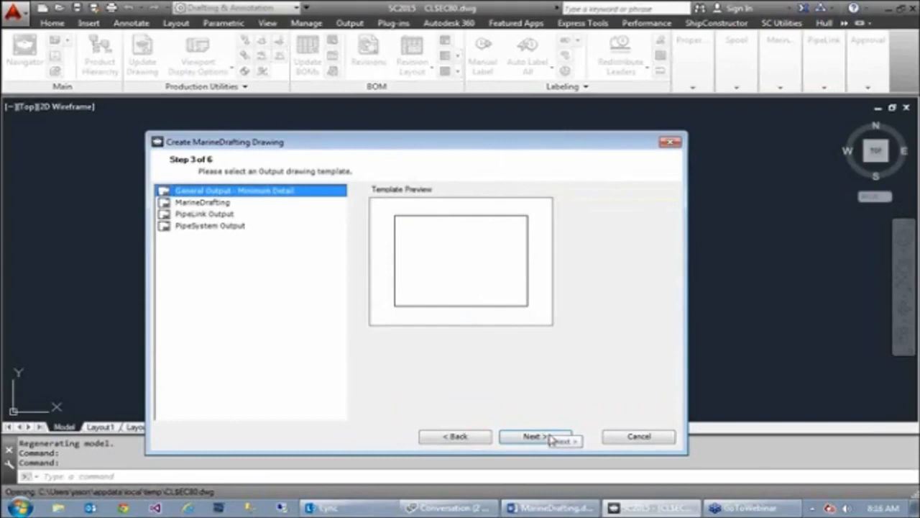
click(550, 438)
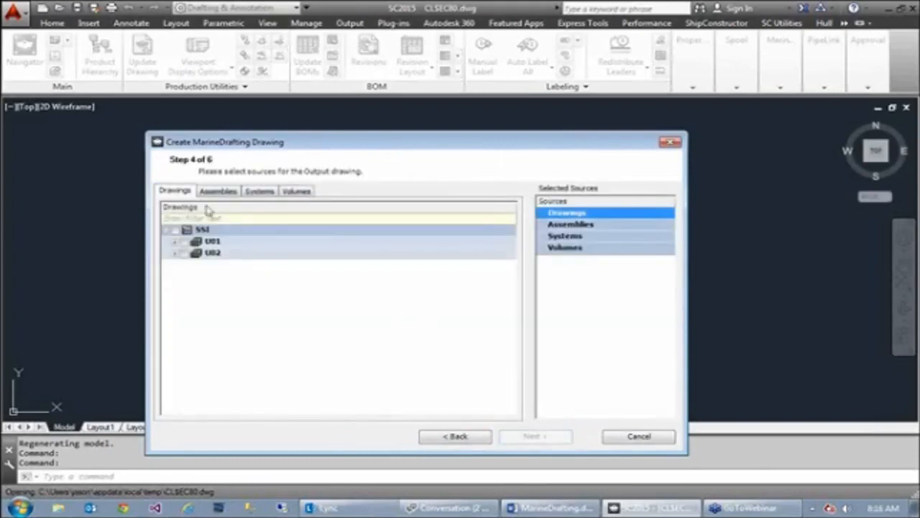
click(184, 253)
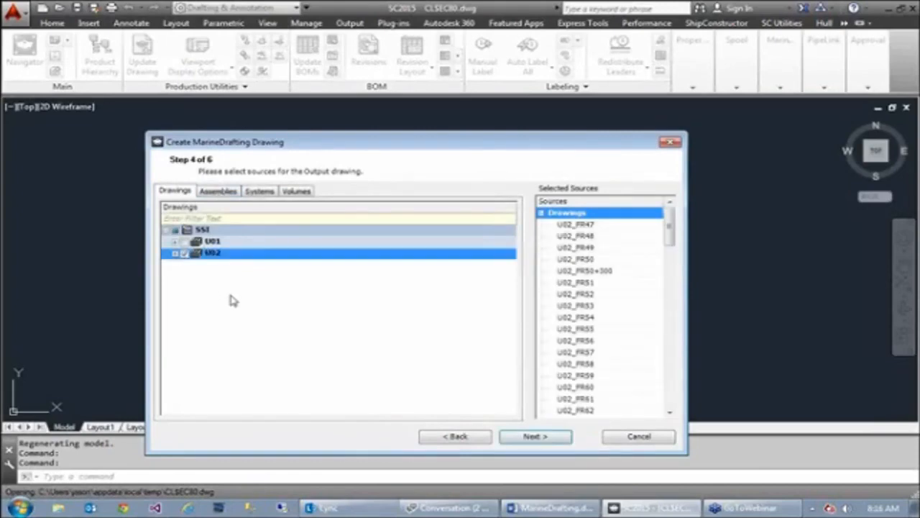
click(298, 191)
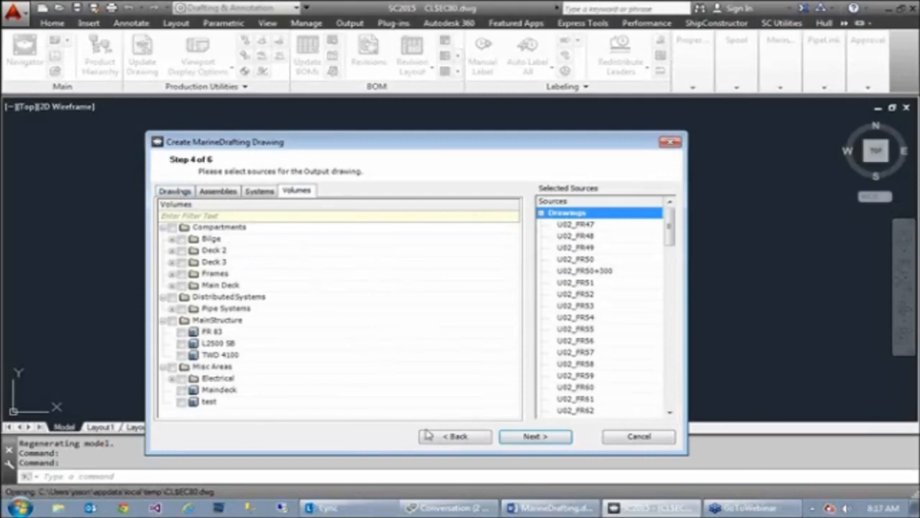
click(461, 436)
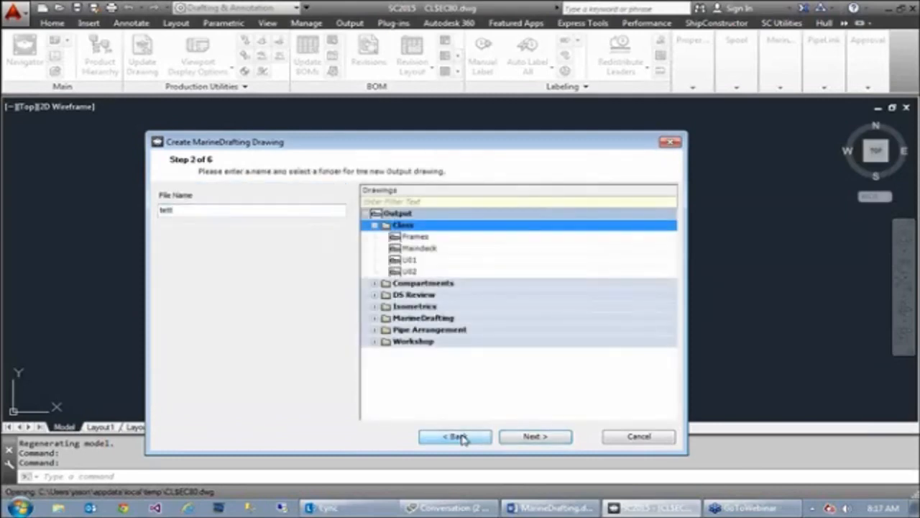
click(461, 437)
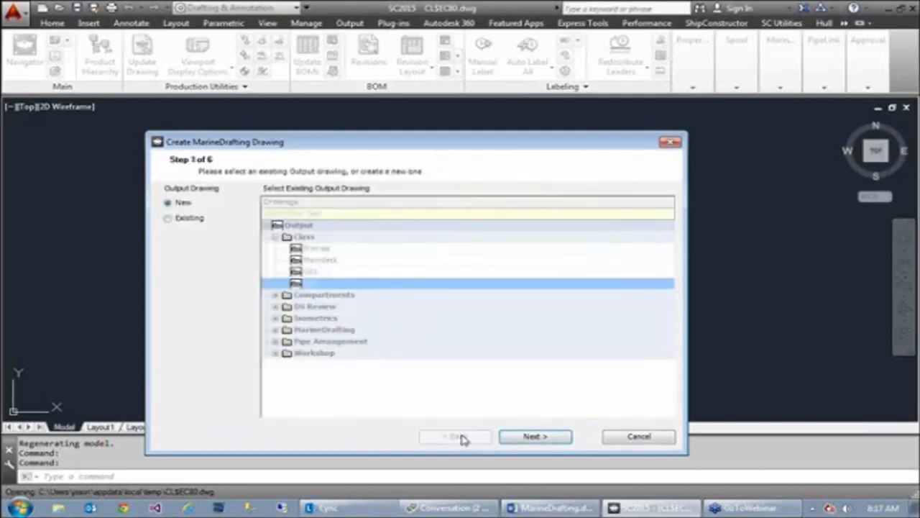
Step: Base the MarineDrafting drawing on the existing U02 output drawing and name it Frame 47 in the MD folder
click(173, 219)
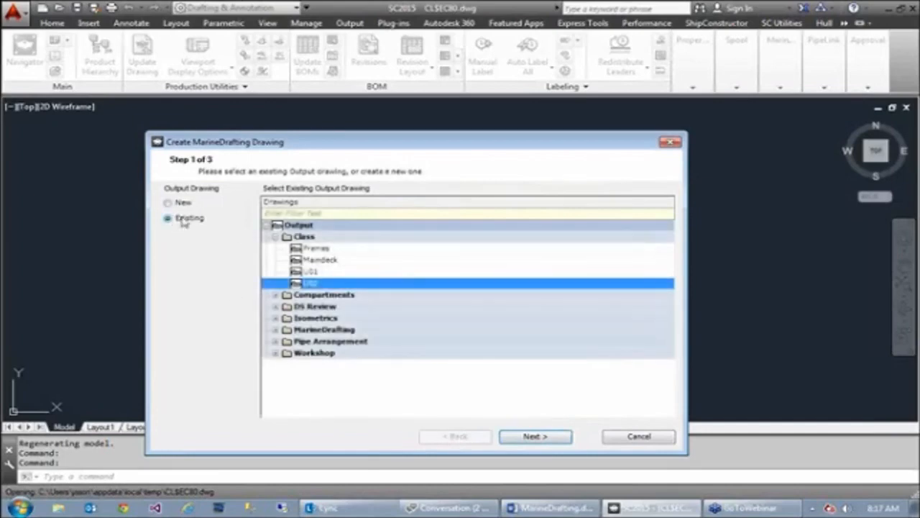
click(537, 437)
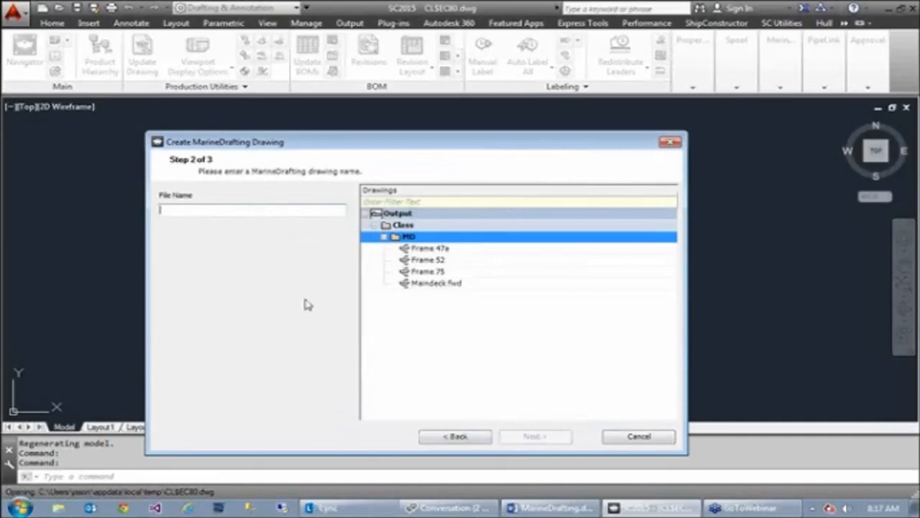
click(428, 249)
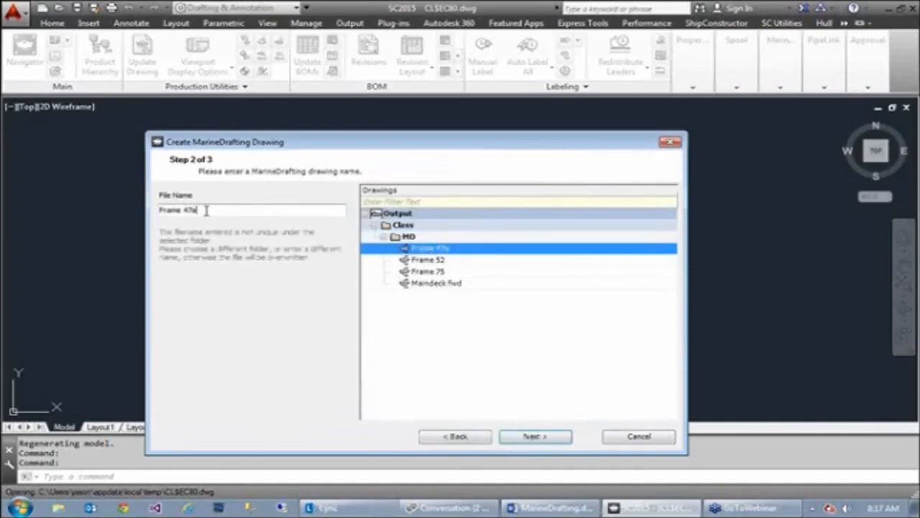
key(BackSpace)
text(f)
key(BackSpace)
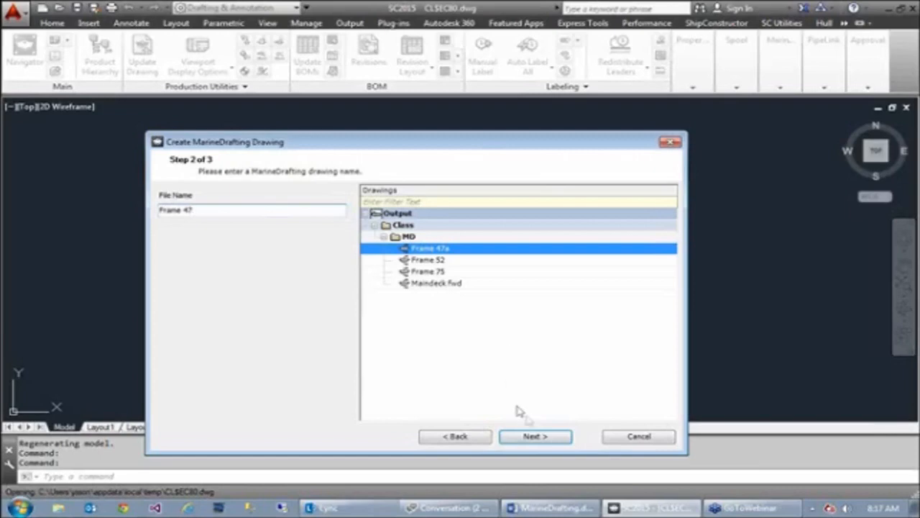
Step: Create the Frame 47 drawing with the Classification A3 template, without saving the changes to CLSEC80.DWG
click(542, 438)
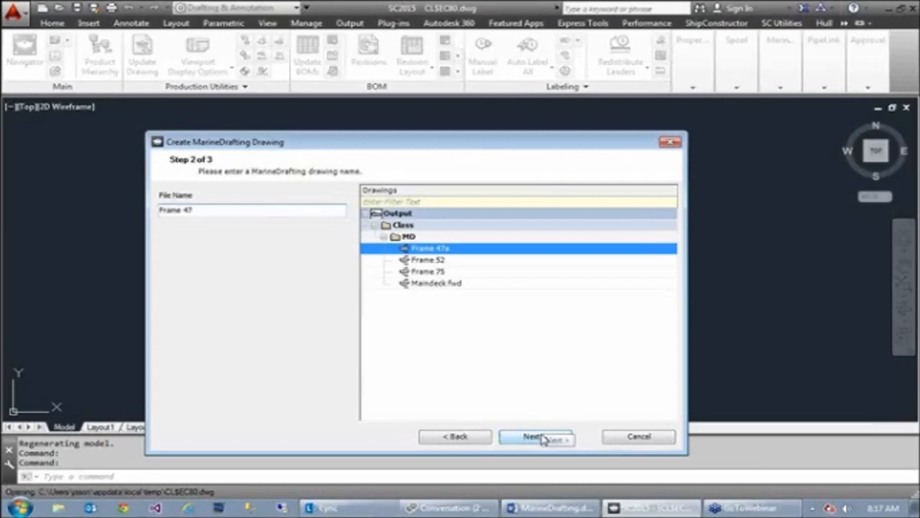
click(530, 437)
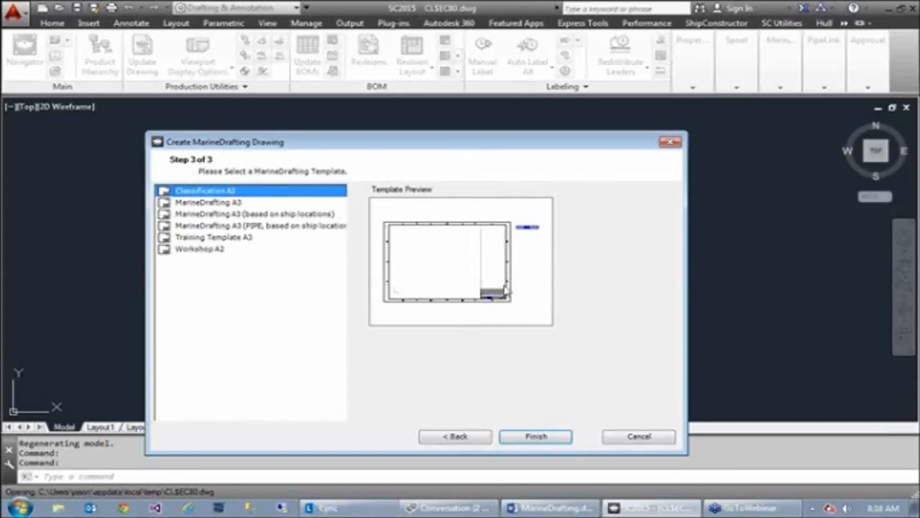
click(543, 440)
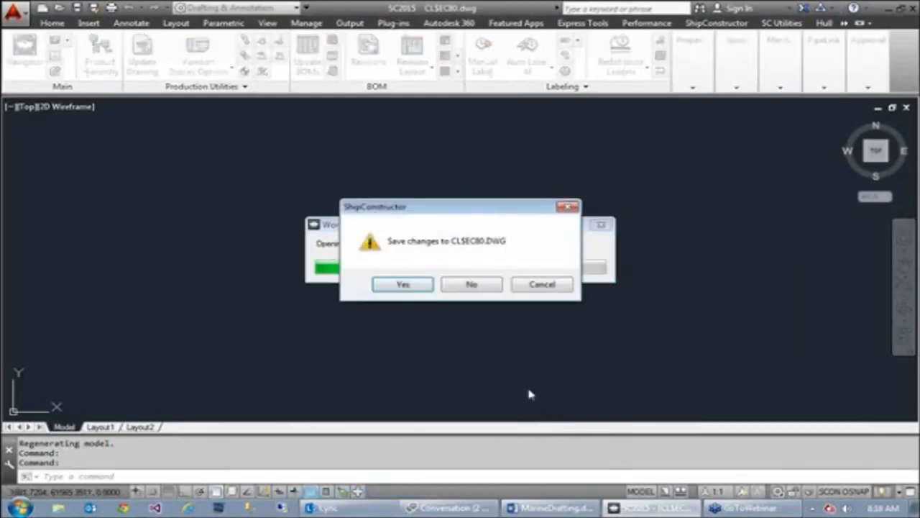
click(472, 284)
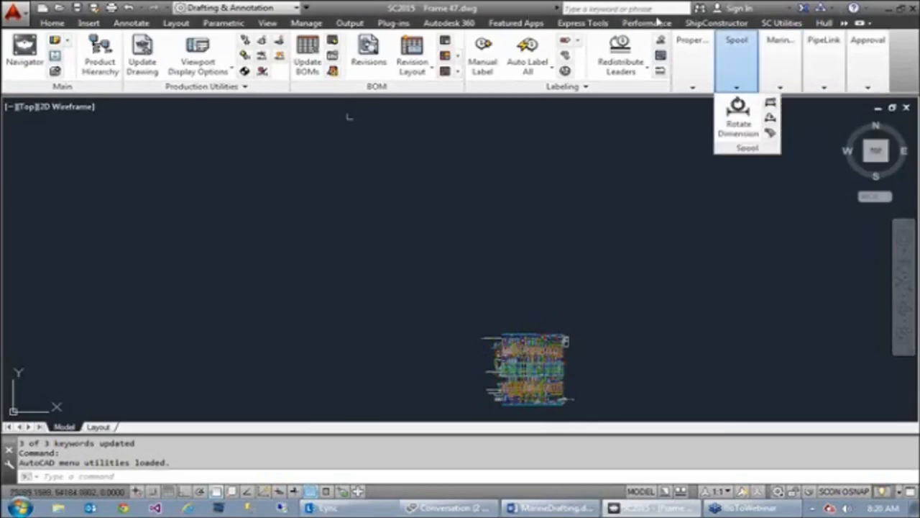
Step: Start automatic MarineDrafting view creation and check the options for the default frame view direction
mouse_move(733, 64)
mouse_move(779, 72)
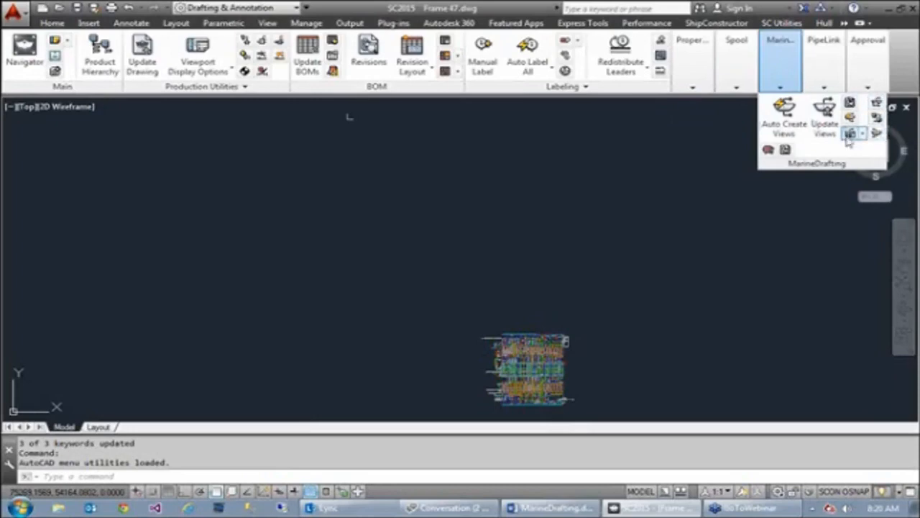
click(793, 123)
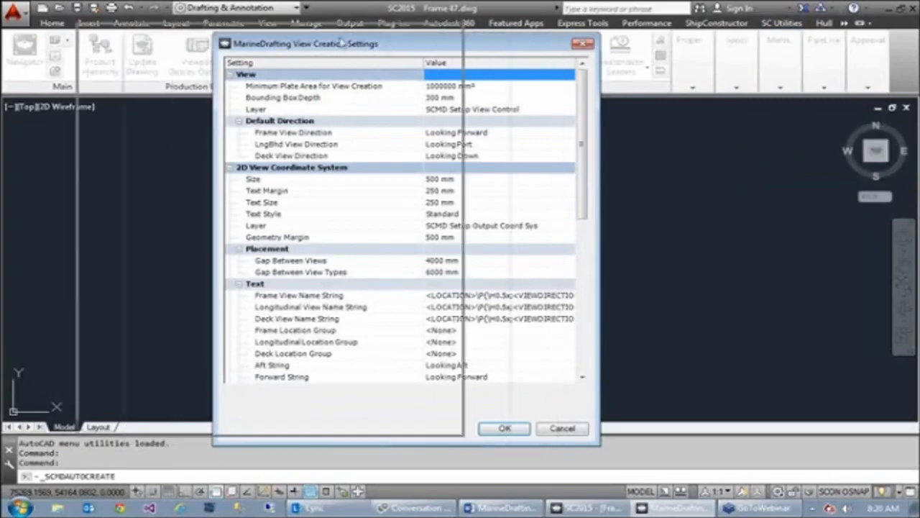
drag(471, 51, 307, 40)
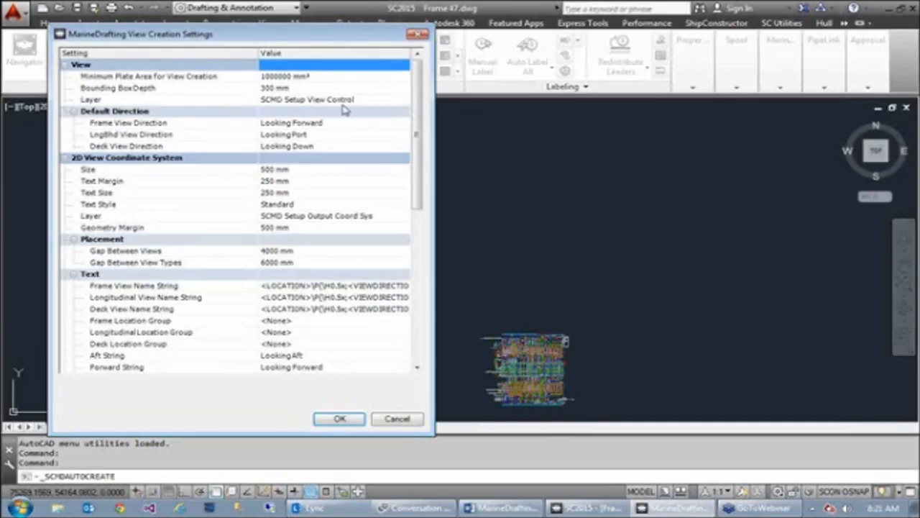
click(395, 124)
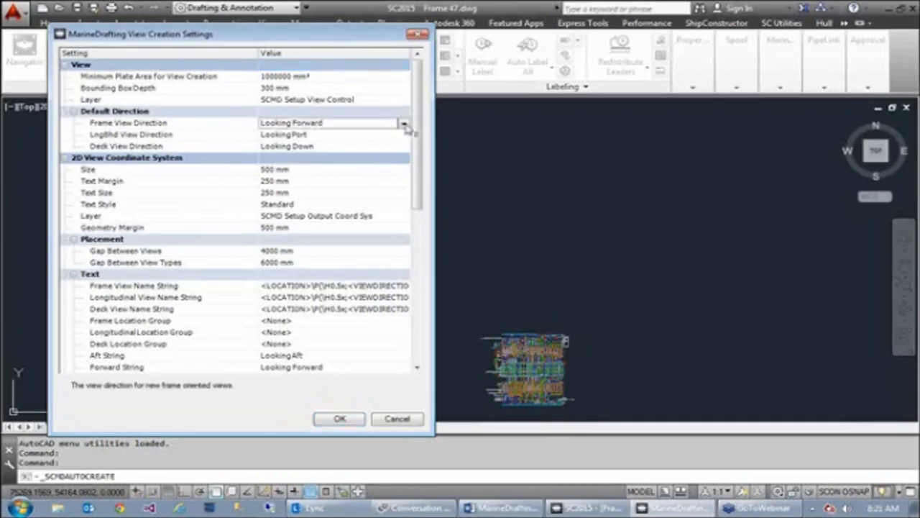
click(404, 125)
click(405, 124)
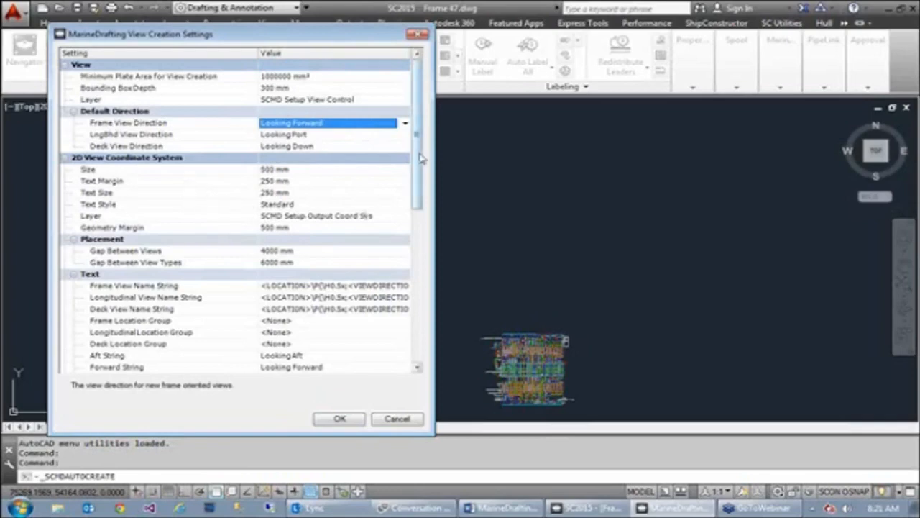
Step: Set the Frame Location Group for the view name text to MarineDrafting Frame 47
drag(420, 159, 415, 194)
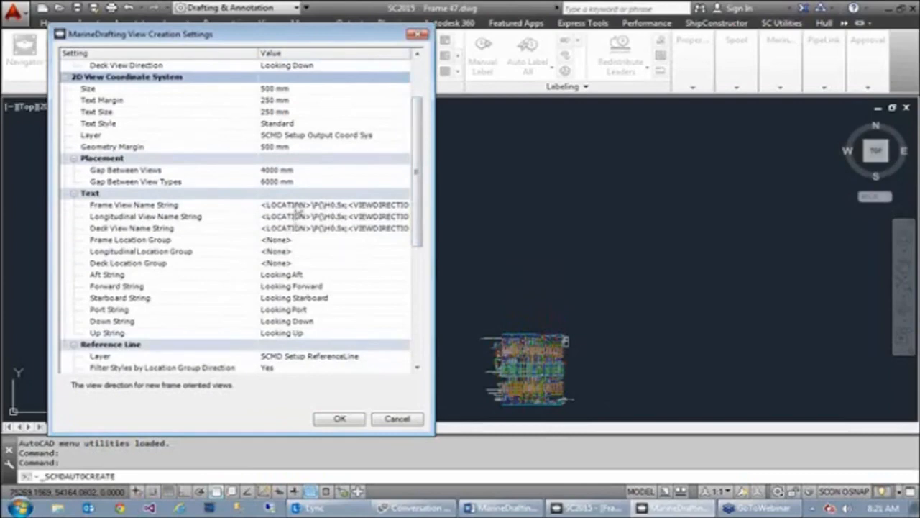
click(392, 242)
click(405, 242)
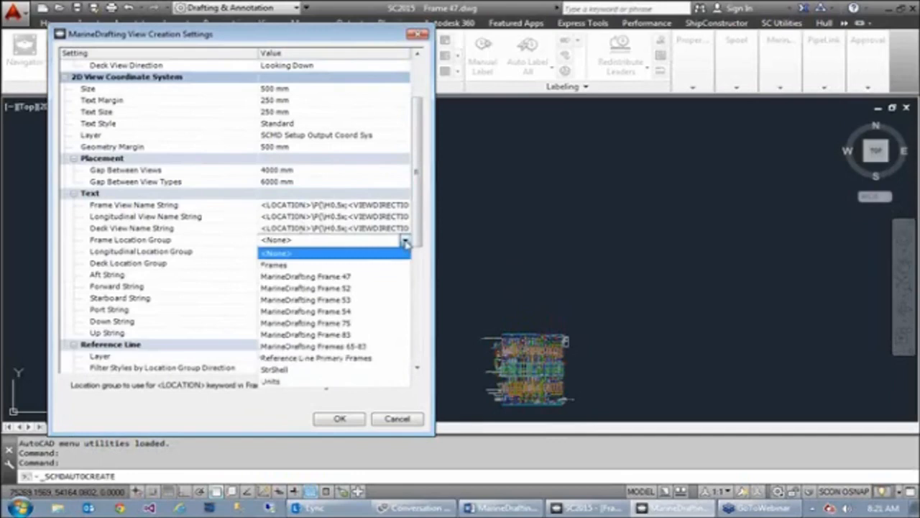
click(389, 277)
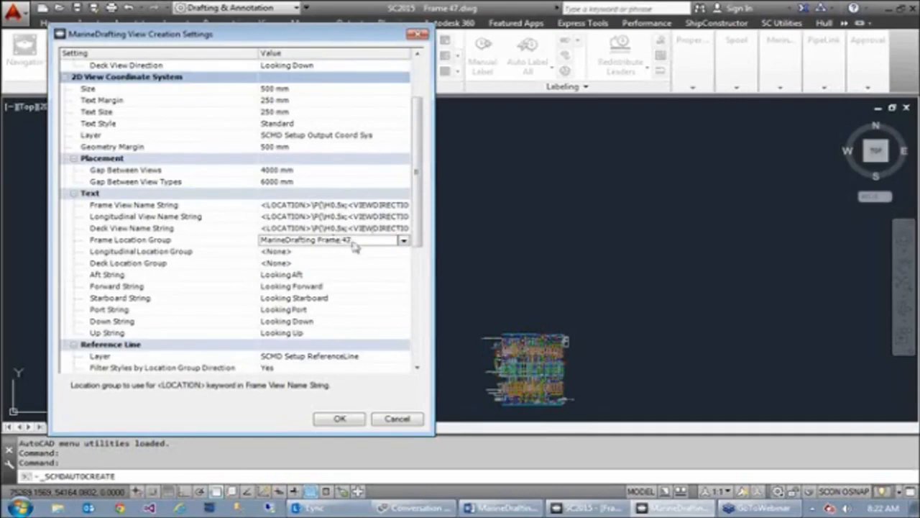
Step: Check the location groups offered for the deck view name and the forward view direction text in the view creation settings
click(299, 254)
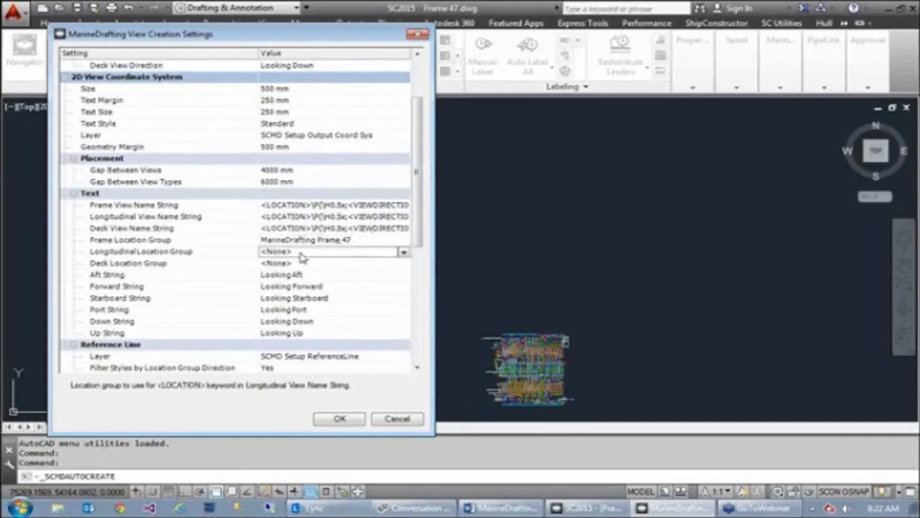
click(315, 266)
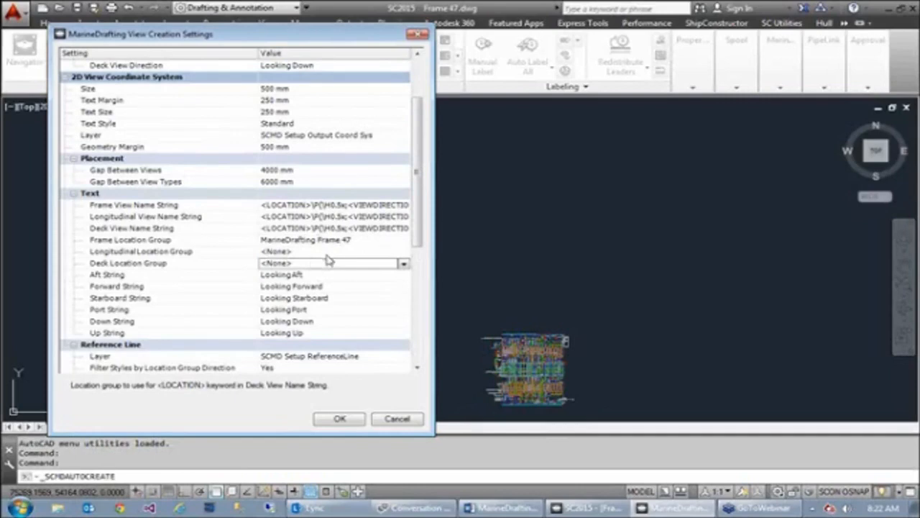
click(404, 264)
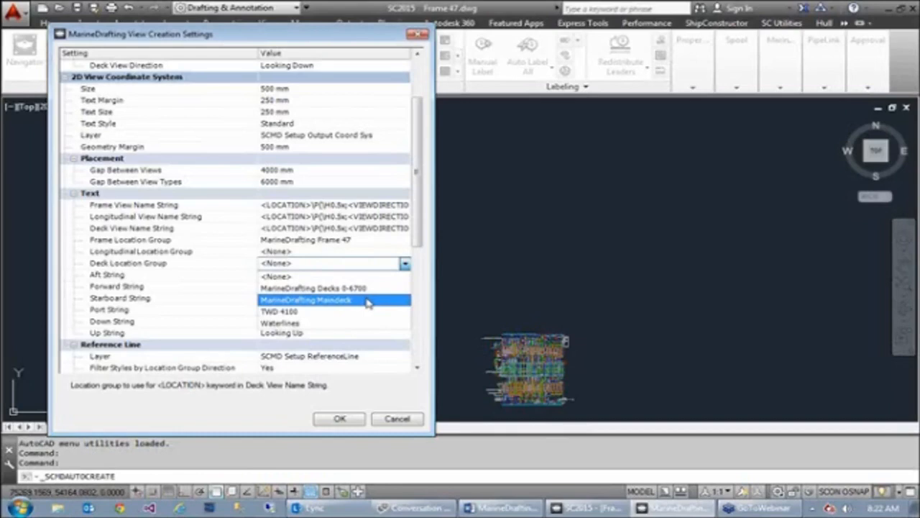
click(373, 240)
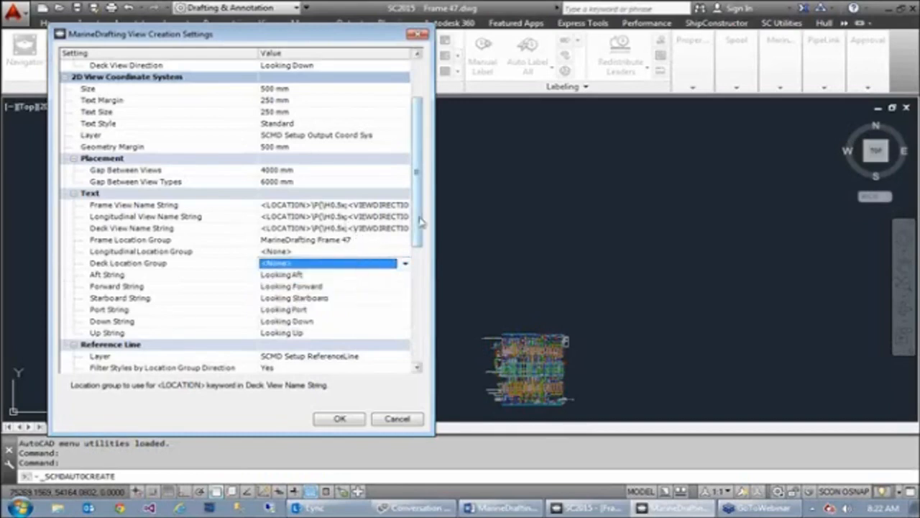
drag(421, 227, 422, 251)
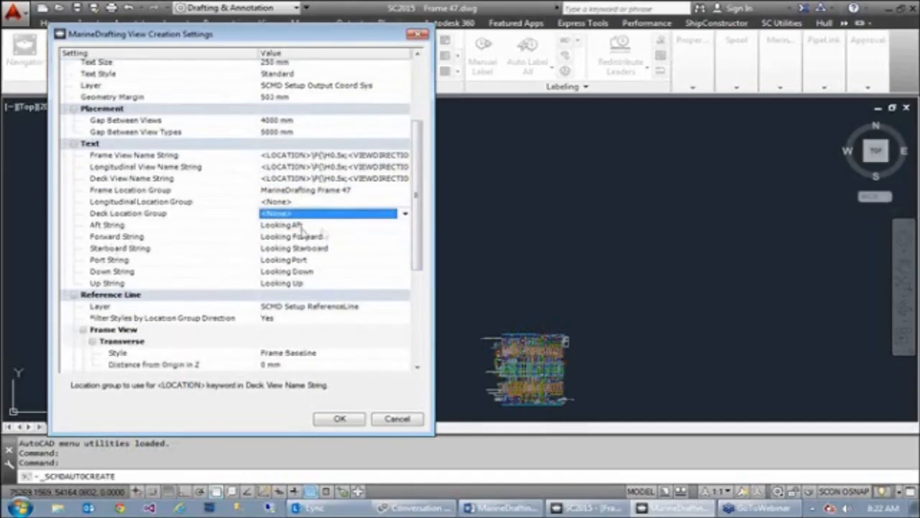
click(325, 237)
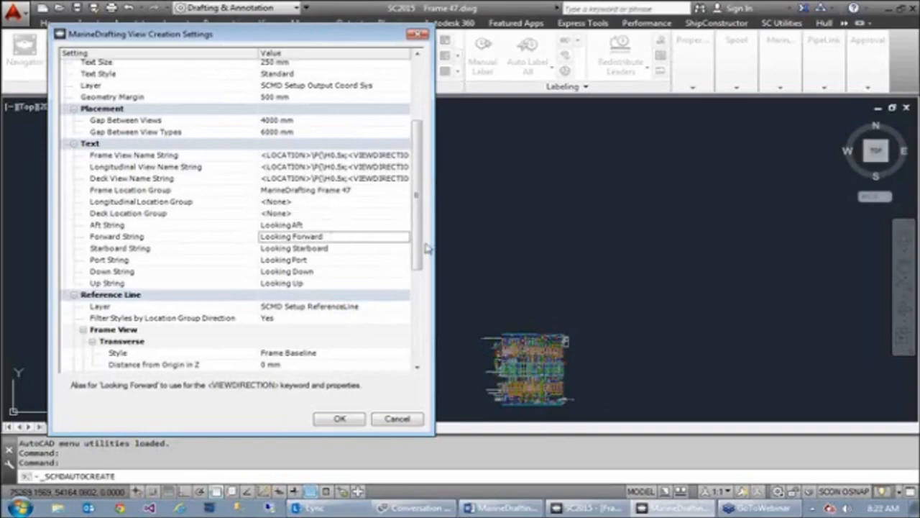
Step: Review the frame view's transverse and vertical reference line styles and their distances from the origin
drag(422, 255, 417, 335)
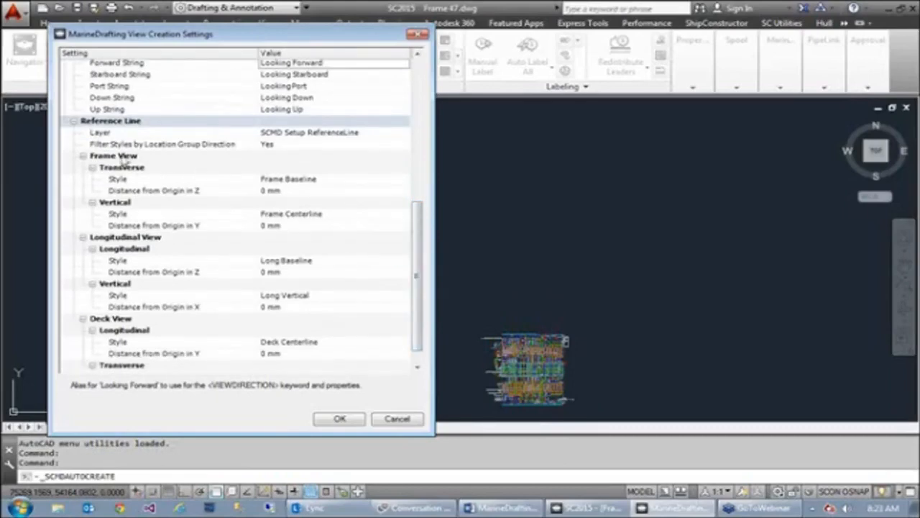
click(314, 185)
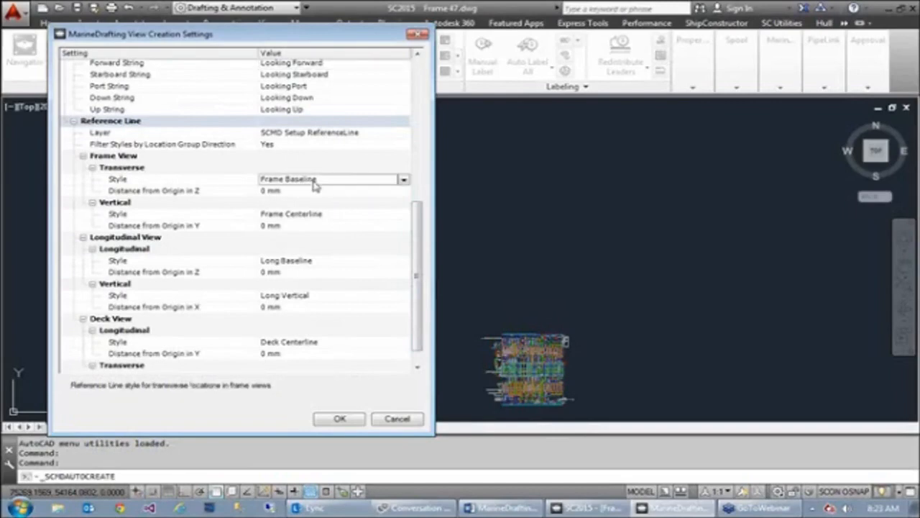
click(331, 214)
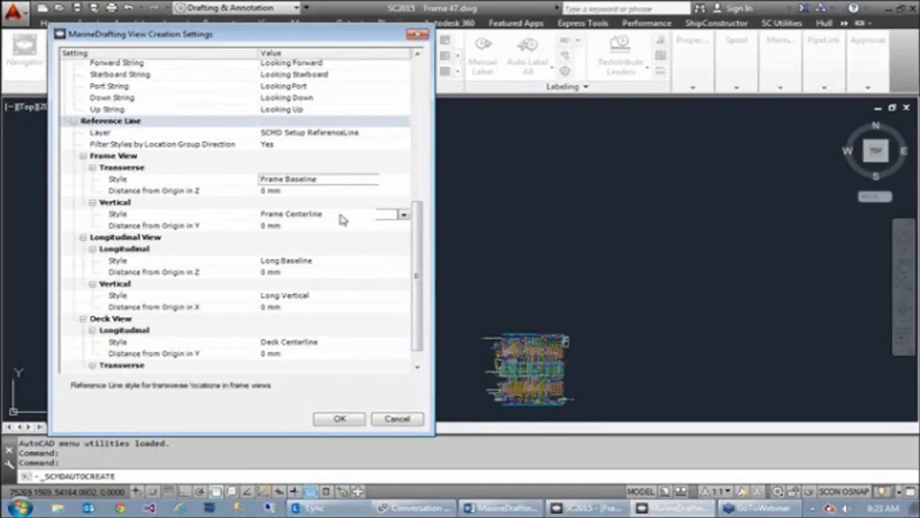
click(303, 191)
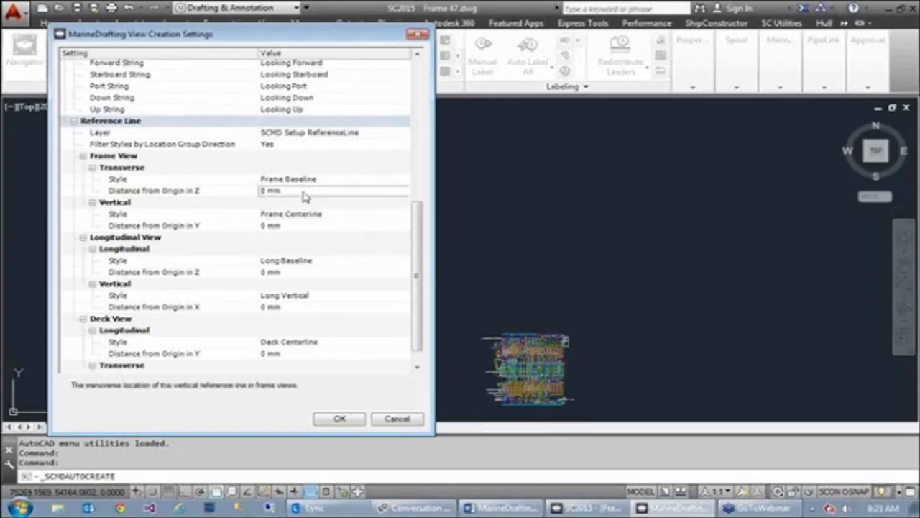
click(304, 225)
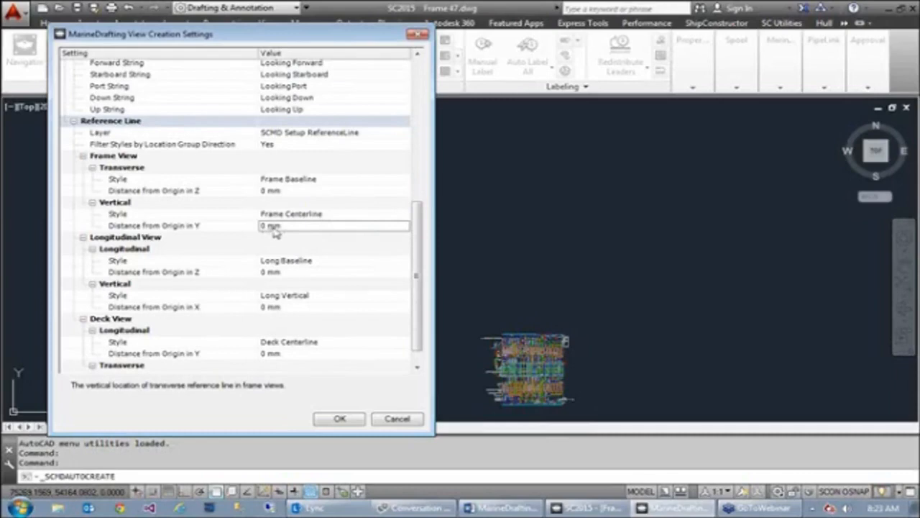
Step: Accept the view creation settings and place the automatically created frame view output in empty space above the model
click(342, 419)
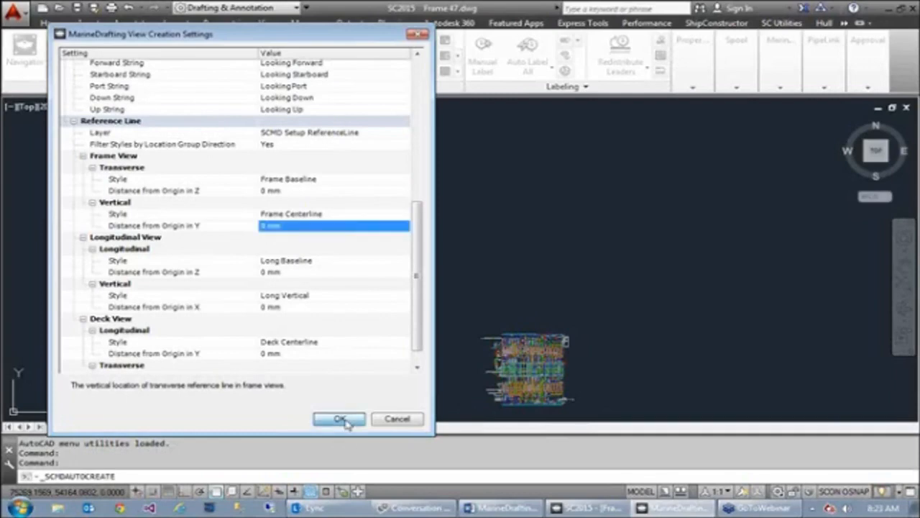
click(340, 418)
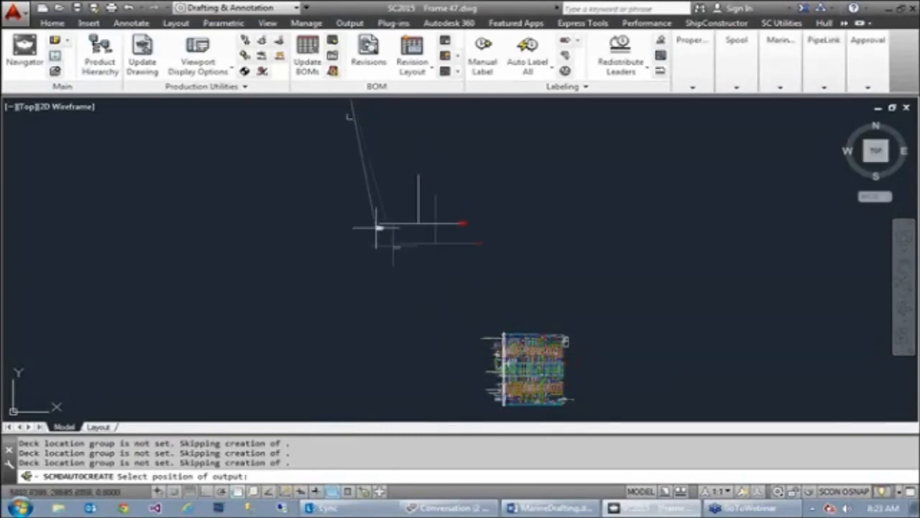
click(348, 120)
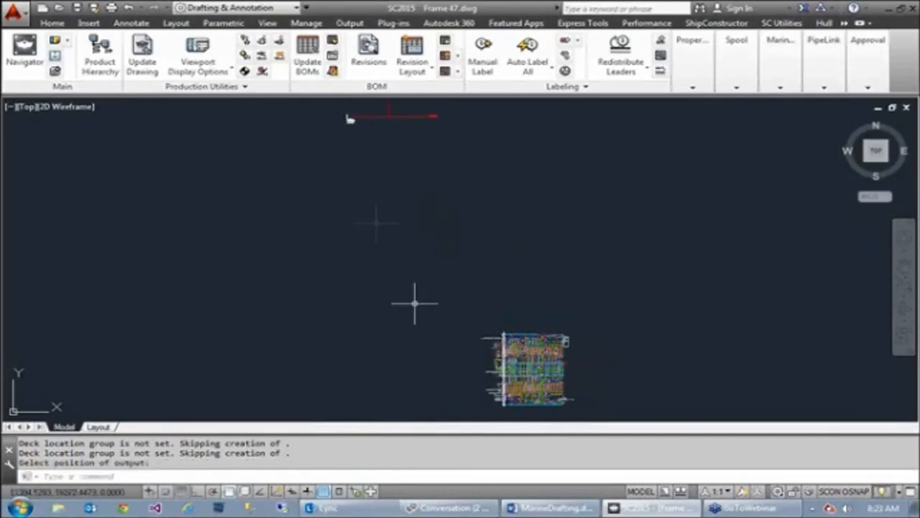
Step: Examine the view control box on the model and the green marker at its upper end
scroll(501, 337, up, 2)
scroll(501, 336, up, 5)
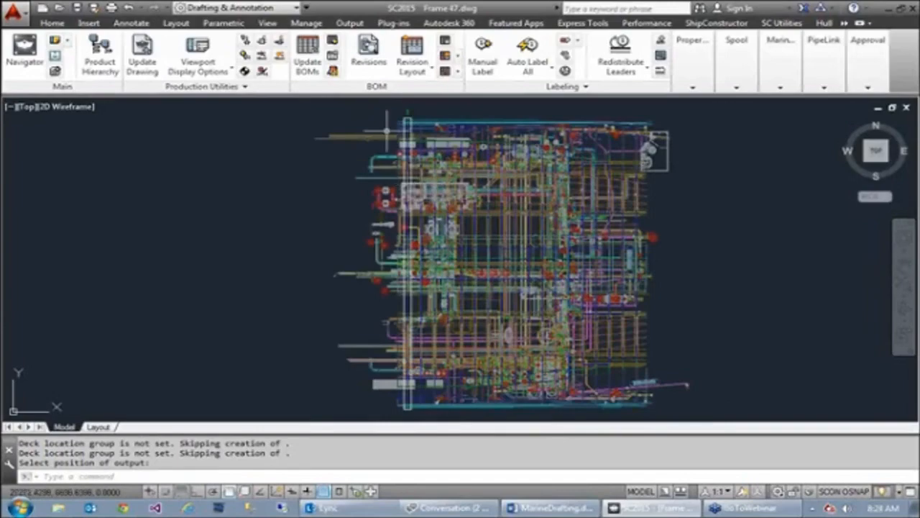
scroll(388, 122, up, 2)
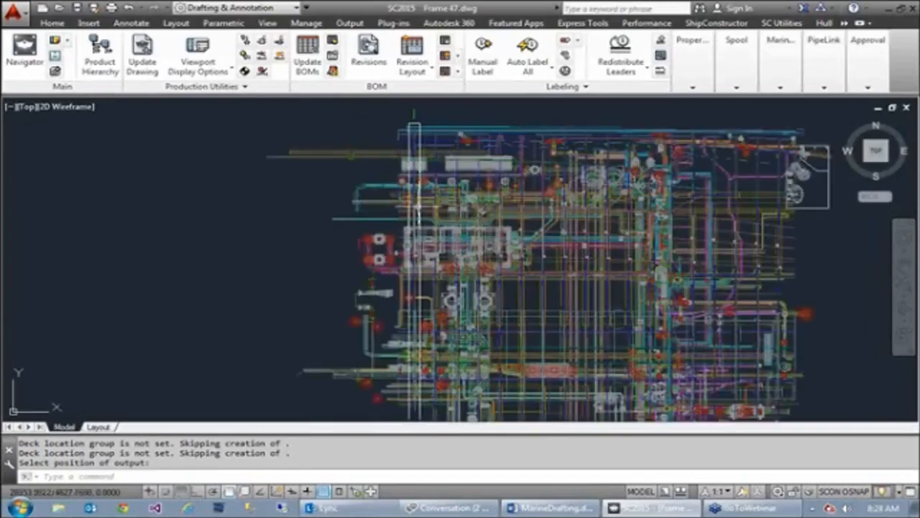
scroll(416, 140, up, 2)
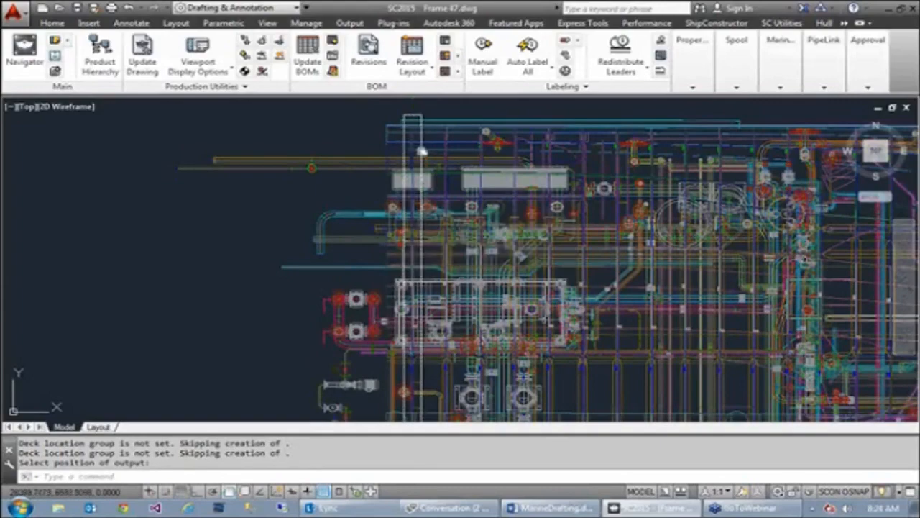
middle_drag(421, 155, 417, 262)
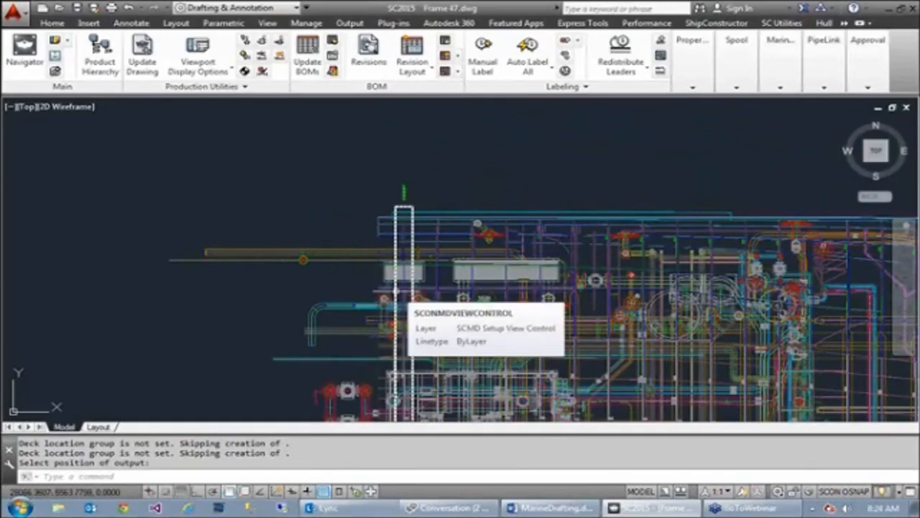
scroll(438, 252, up, 2)
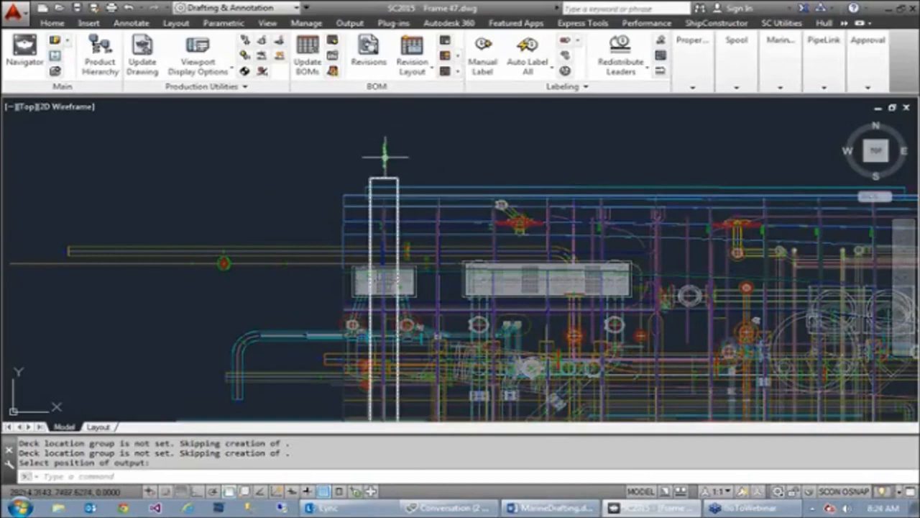
mouse_move(384, 157)
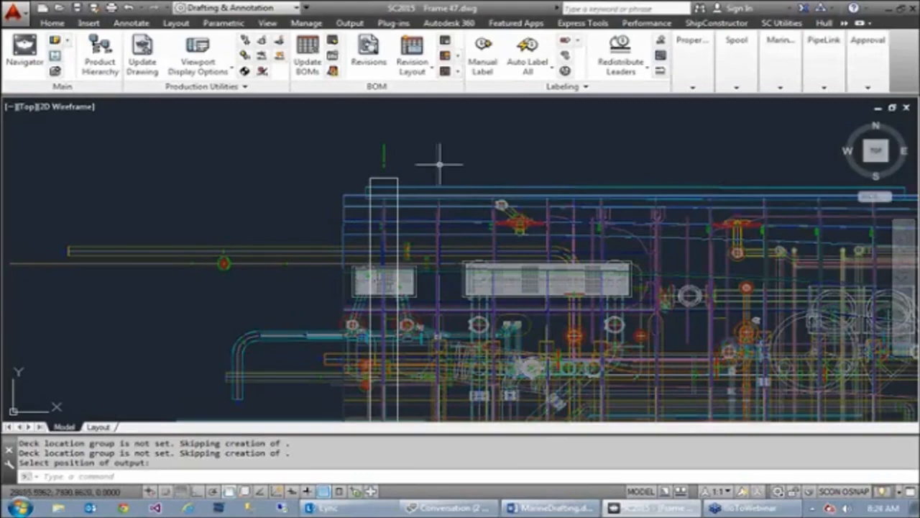
Step: Examine the placed output above the model, including its coordinate symbol, view name text, baseline and vertical centerline
scroll(436, 173, down, 1)
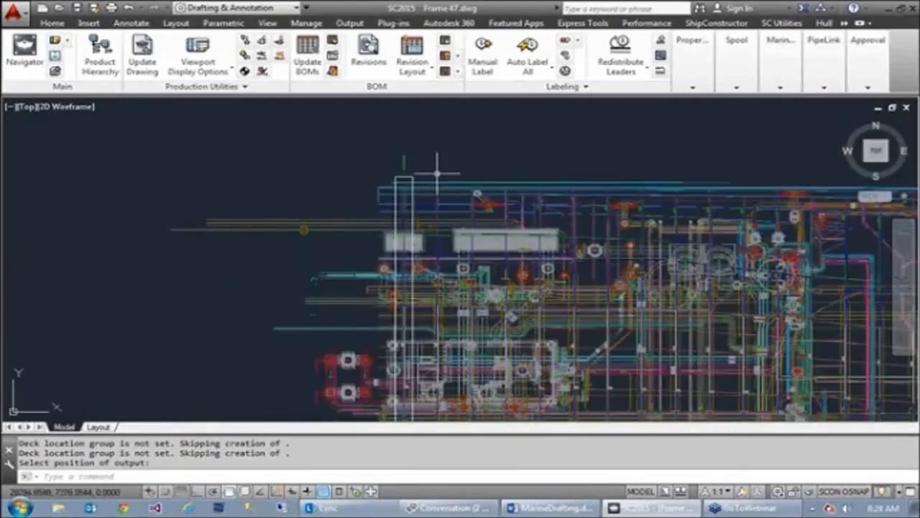
scroll(437, 172, down, 3)
middle_drag(442, 143, 459, 296)
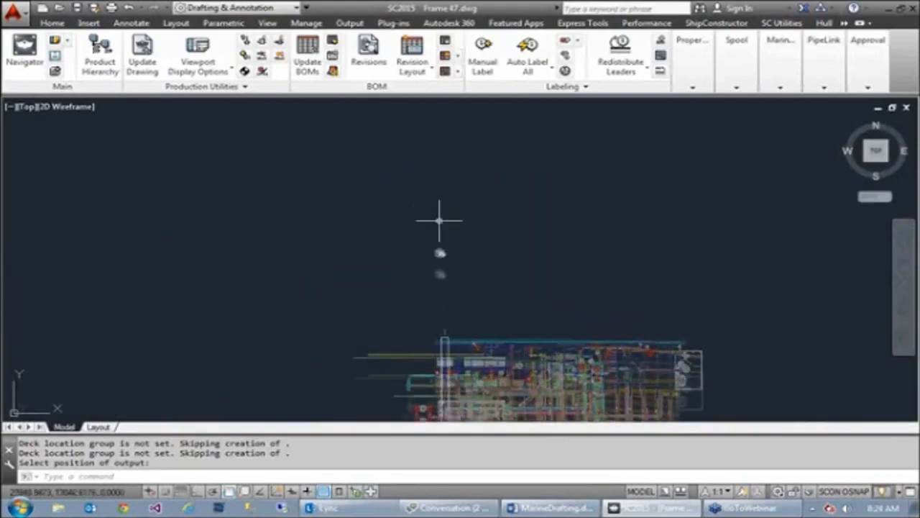
middle_drag(437, 165, 436, 287)
middle_drag(435, 145, 438, 363)
scroll(493, 239, down, 3)
middle_drag(346, 162, 415, 396)
scroll(312, 350, up, 4)
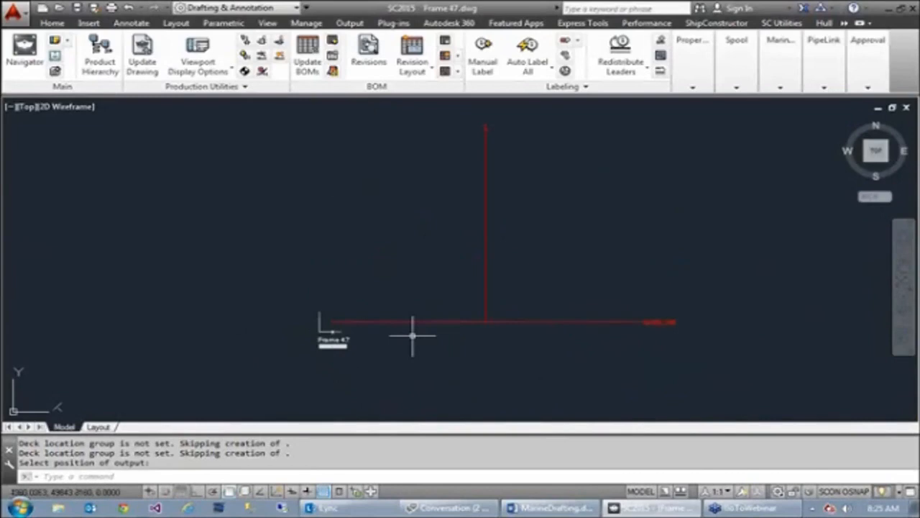
scroll(338, 347, up, 3)
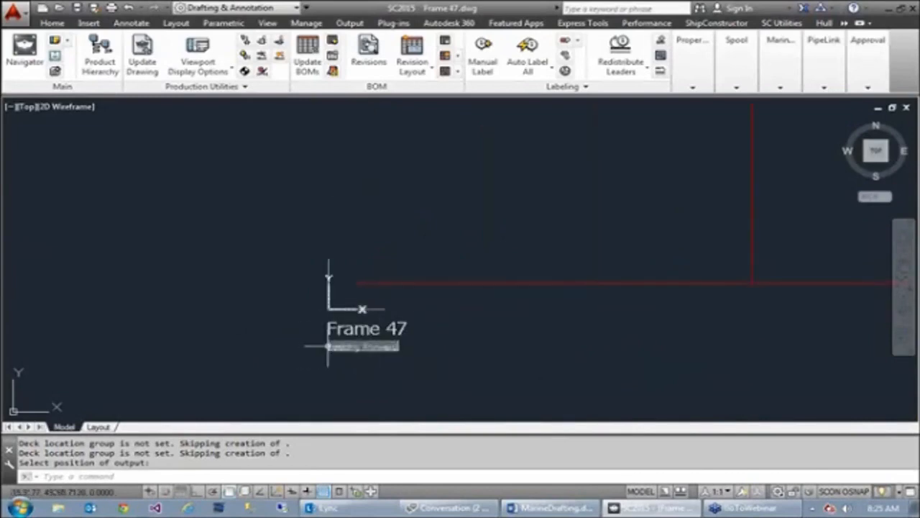
scroll(351, 356, up, 2)
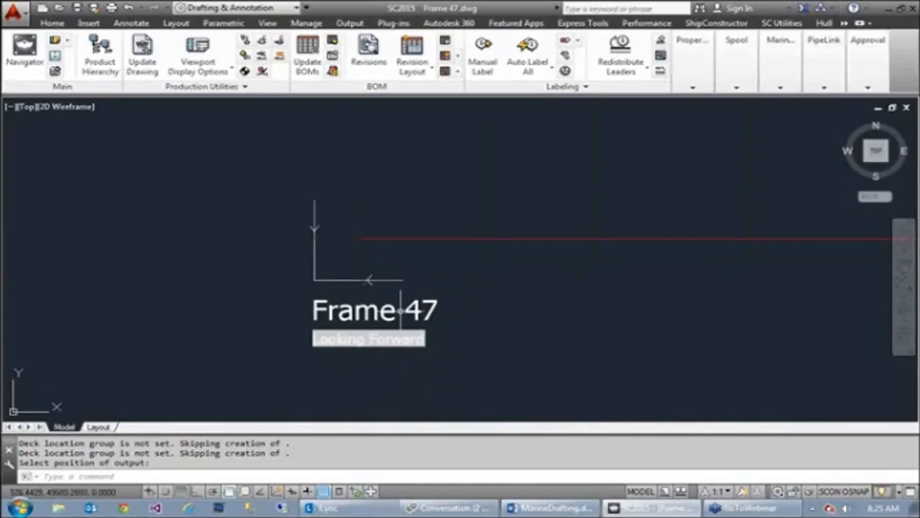
scroll(392, 288, down, 4)
middle_drag(632, 301, 470, 347)
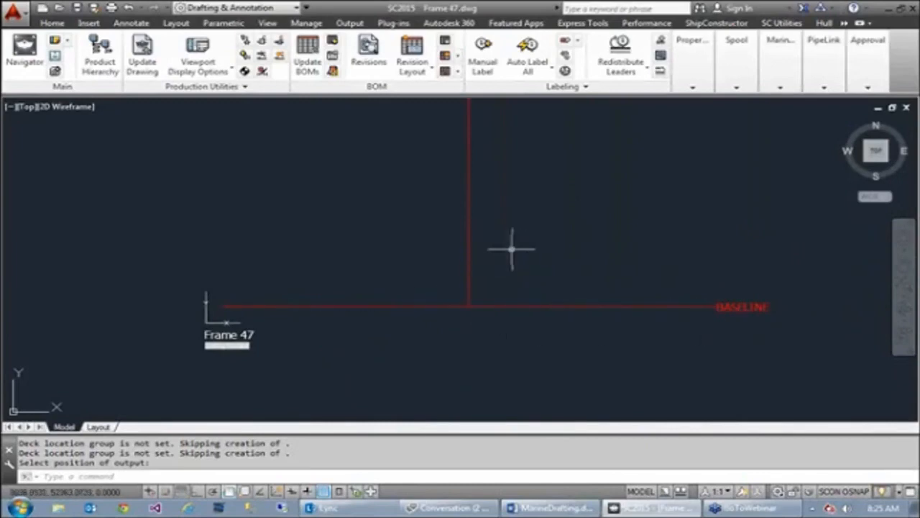
scroll(498, 246, down, 3)
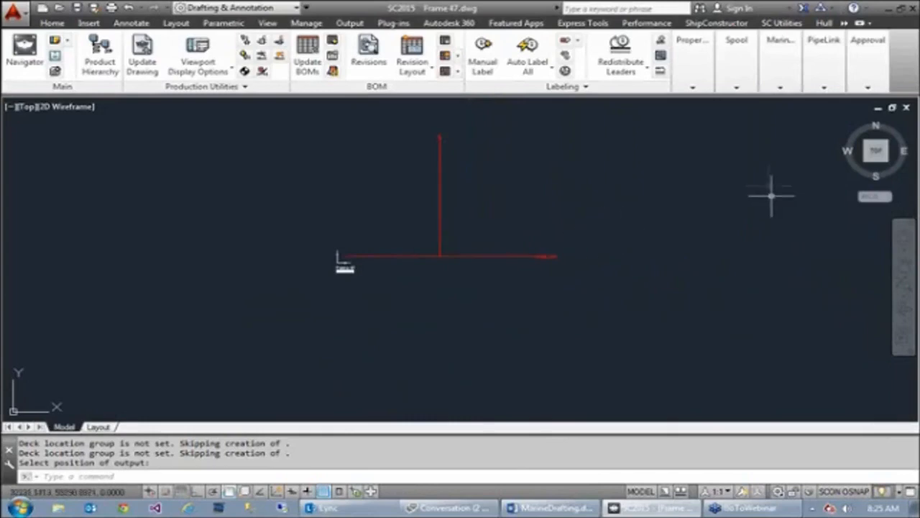
Step: Start Update Views, review the view generation settings for symbols, penetrations, removed parts and layers, and cancel them
mouse_move(782, 86)
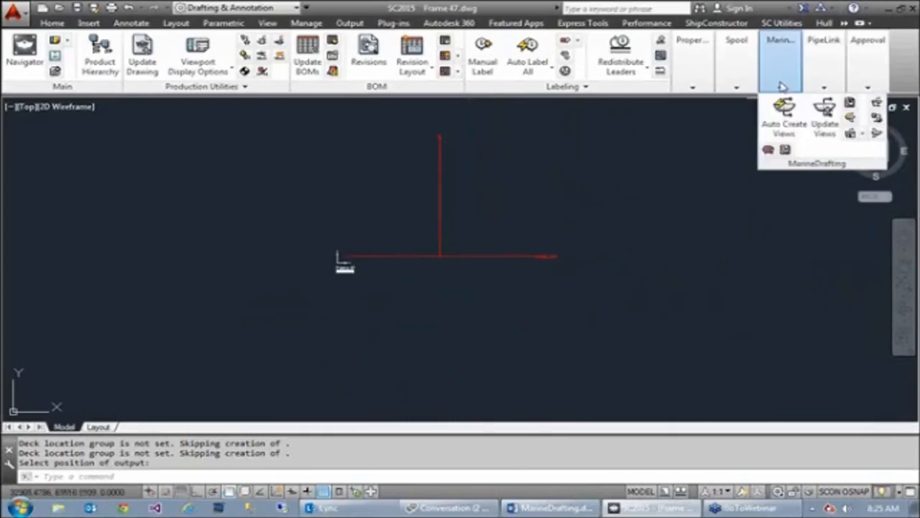
click(826, 122)
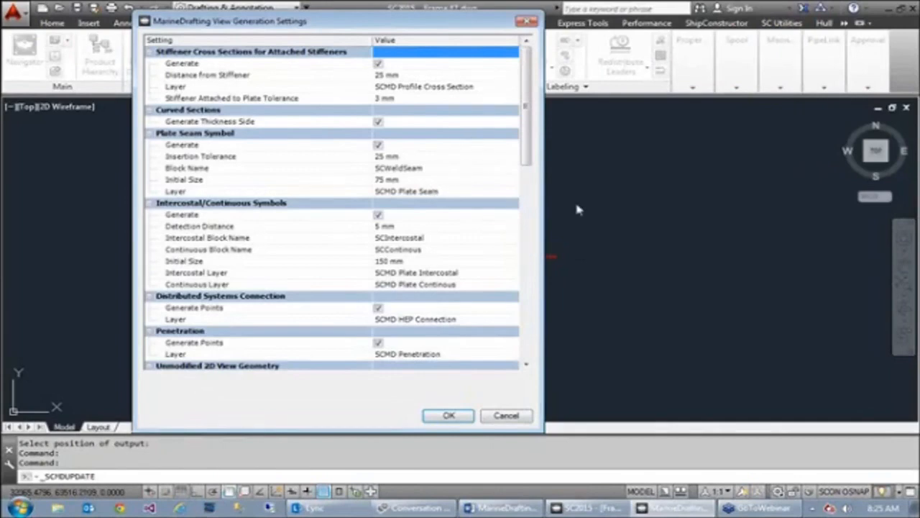
drag(414, 20, 428, 23)
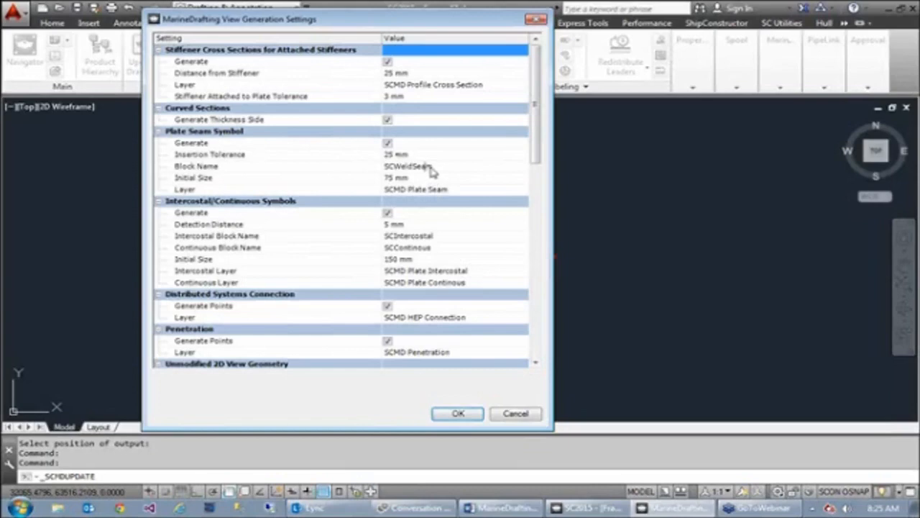
drag(535, 121, 529, 154)
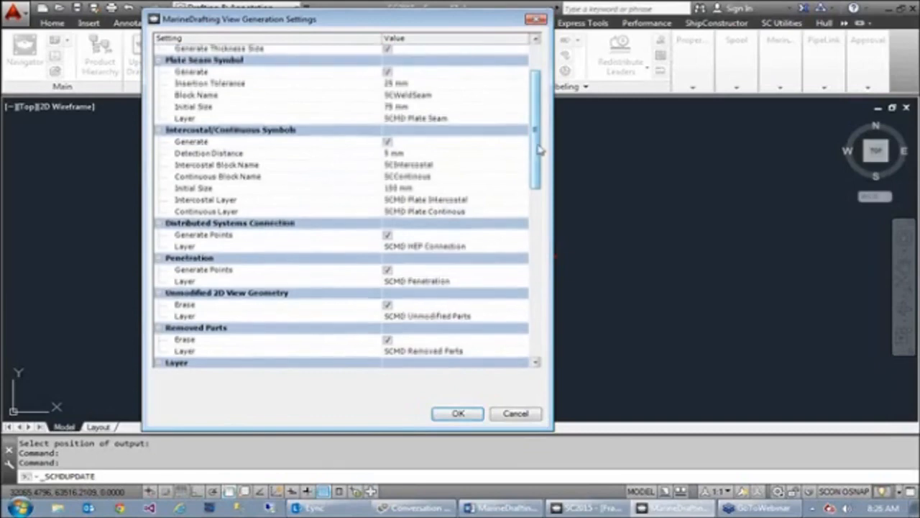
drag(538, 148, 540, 153)
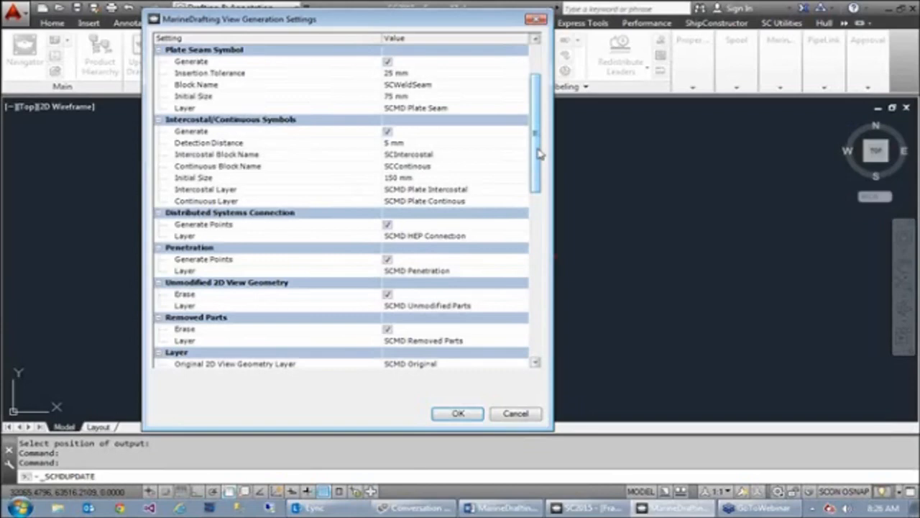
drag(534, 155, 558, 229)
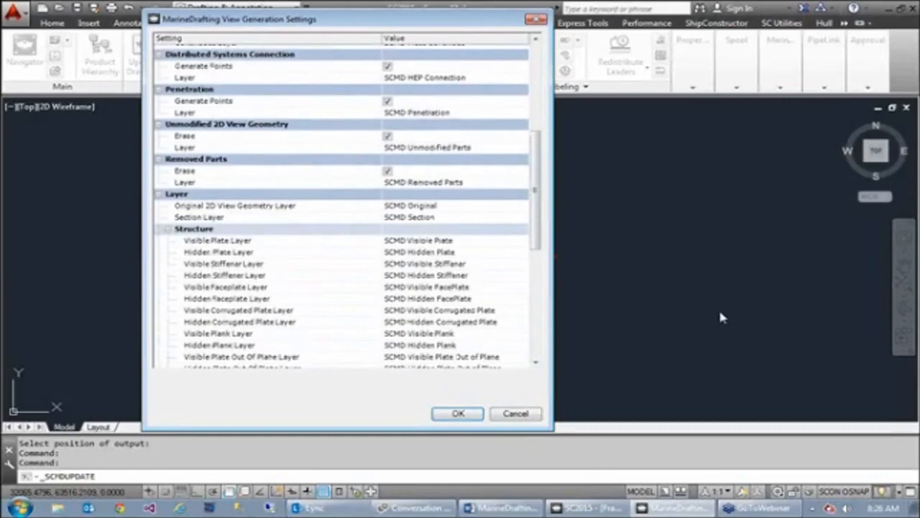
click(516, 415)
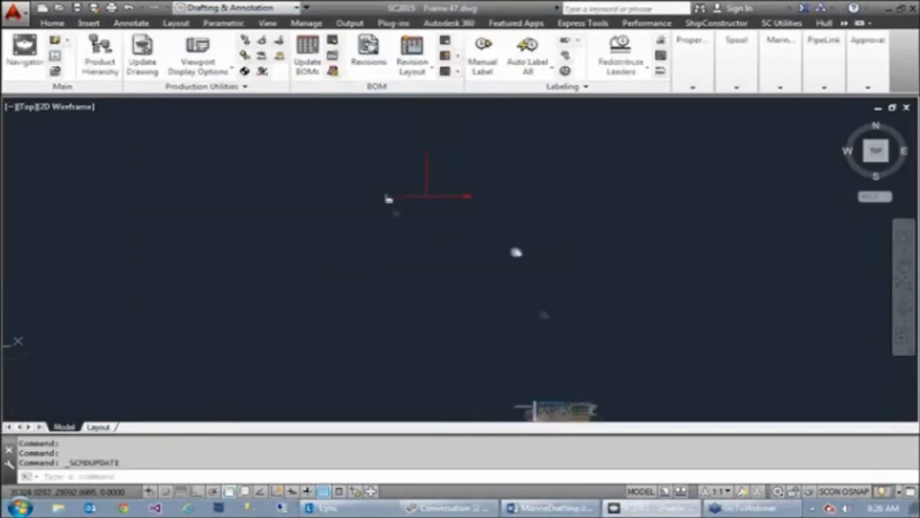
scroll(449, 244, up, 6)
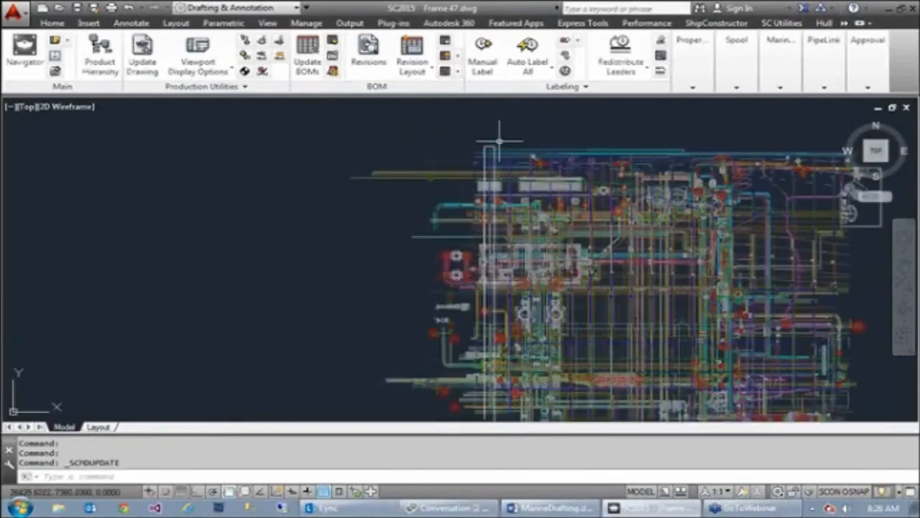
Step: Select the Frame 47 view control box on the model and stretch its right side outward to widen it
click(485, 149)
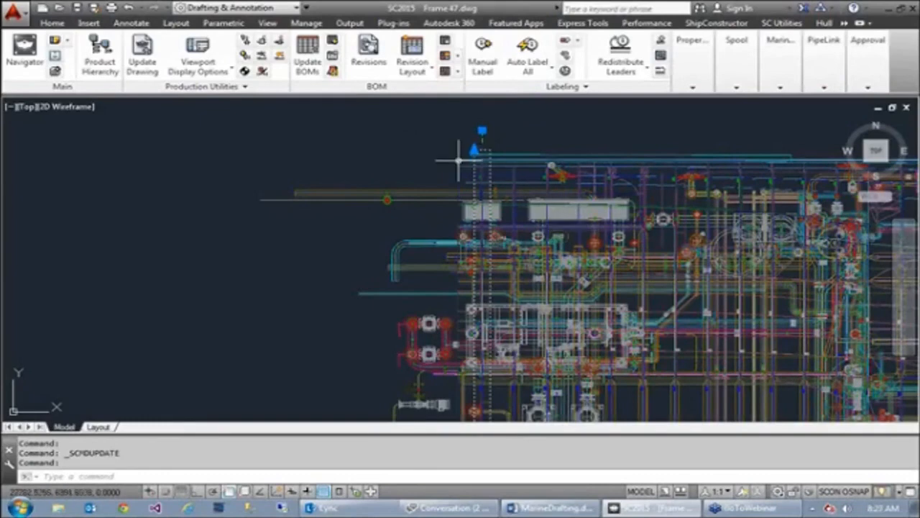
scroll(461, 158, down, 6)
scroll(460, 262, up, 4)
middle_drag(459, 349, 461, 217)
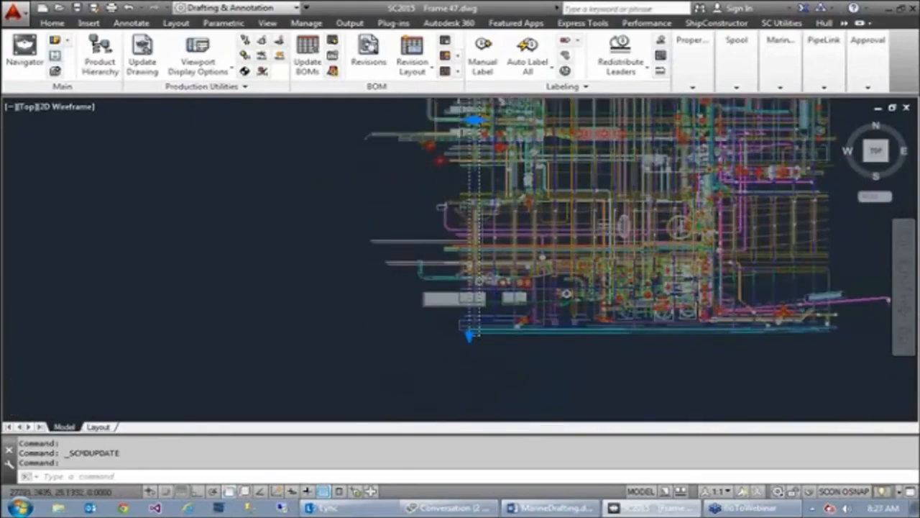
scroll(474, 280, up, 6)
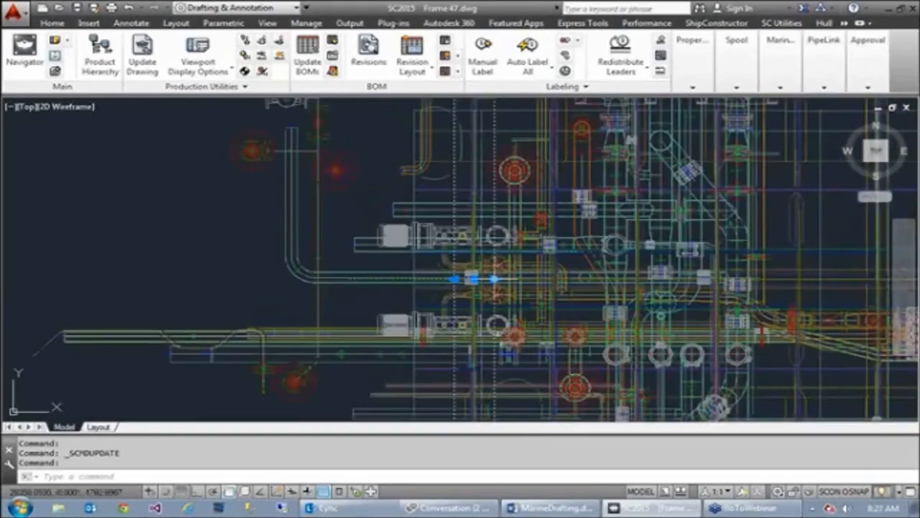
click(495, 278)
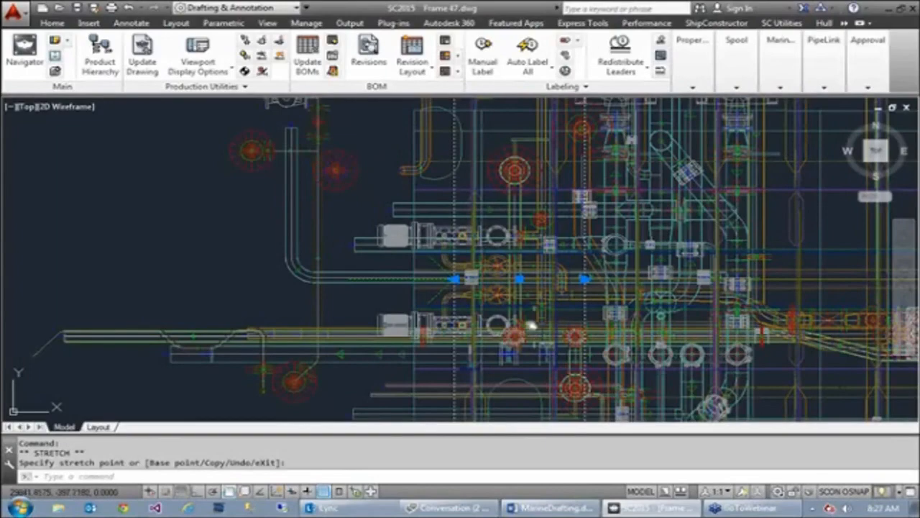
Step: Shorten the view control box by moving its lower end up toward the middle of the model
scroll(460, 216, down, 4)
scroll(477, 356, down, 3)
middle_drag(476, 356, 465, 250)
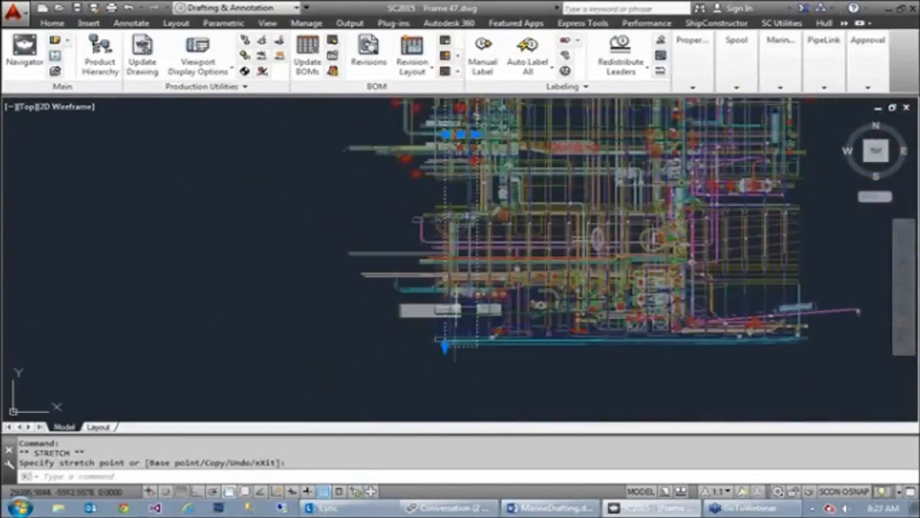
click(445, 347)
middle_drag(456, 188, 454, 395)
click(450, 365)
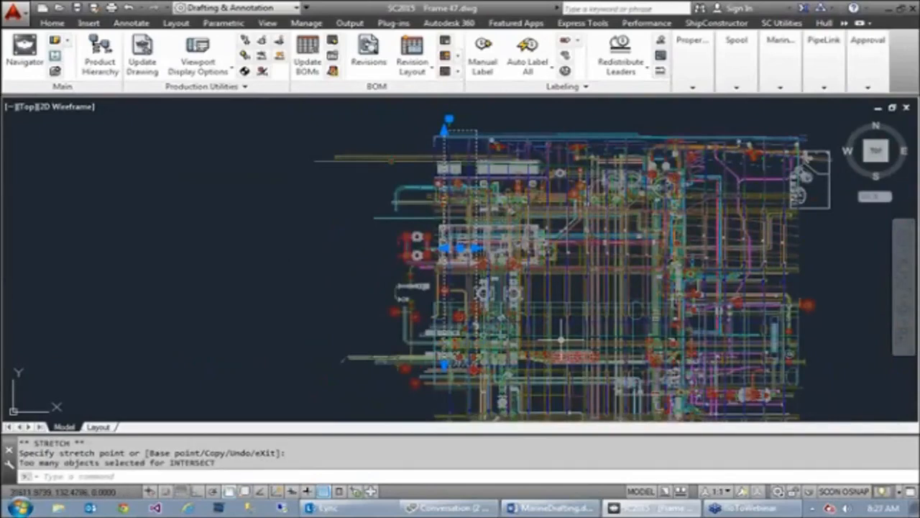
Step: Undo the shortening and the widening of the view control box
text(u)
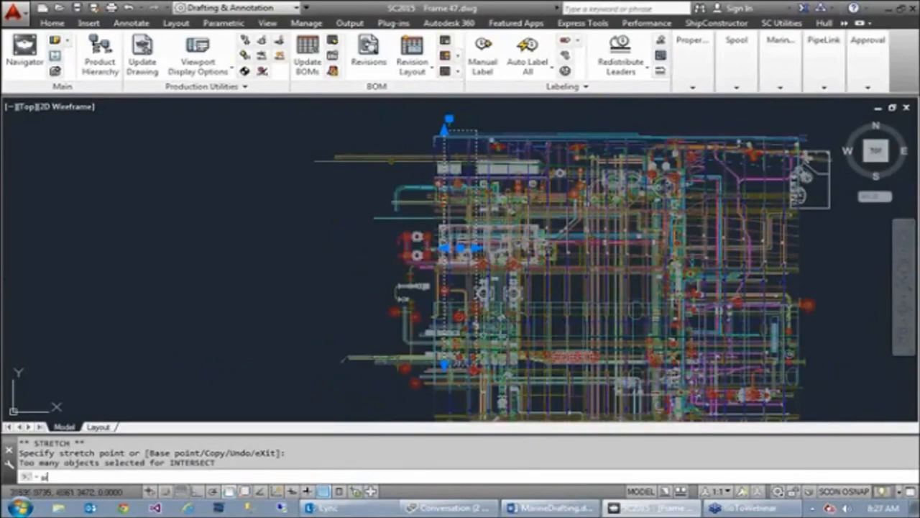
key(Return)
scroll(561, 340, up, 6)
key(ctrl+z)
key(ctrl+z)
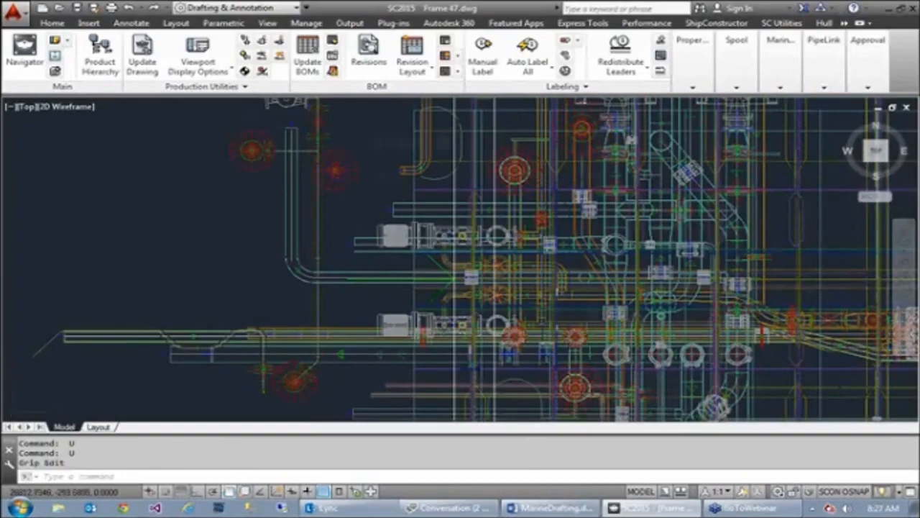
Step: Examine the upper end of the view control box with its green marker and grips, and clear the selection
scroll(575, 302, down, 4)
middle_drag(578, 137, 576, 278)
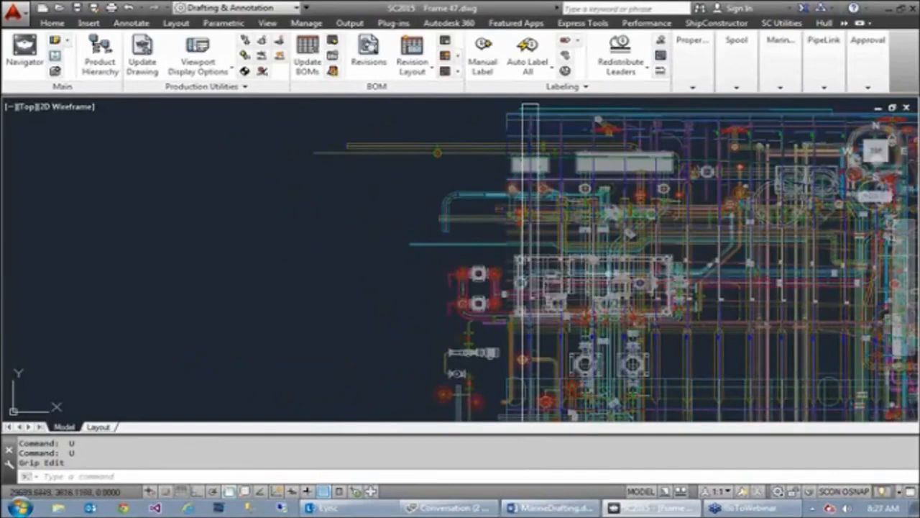
scroll(607, 228, down, 2)
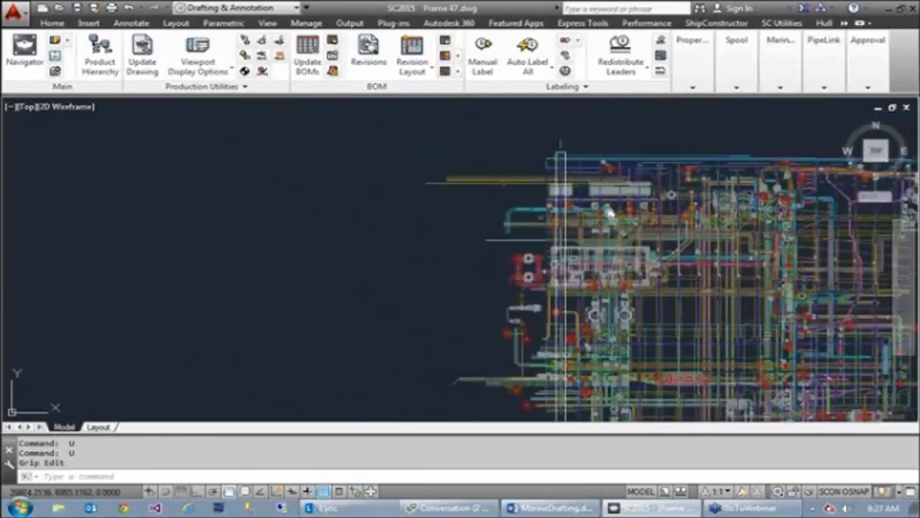
middle_drag(611, 182, 556, 372)
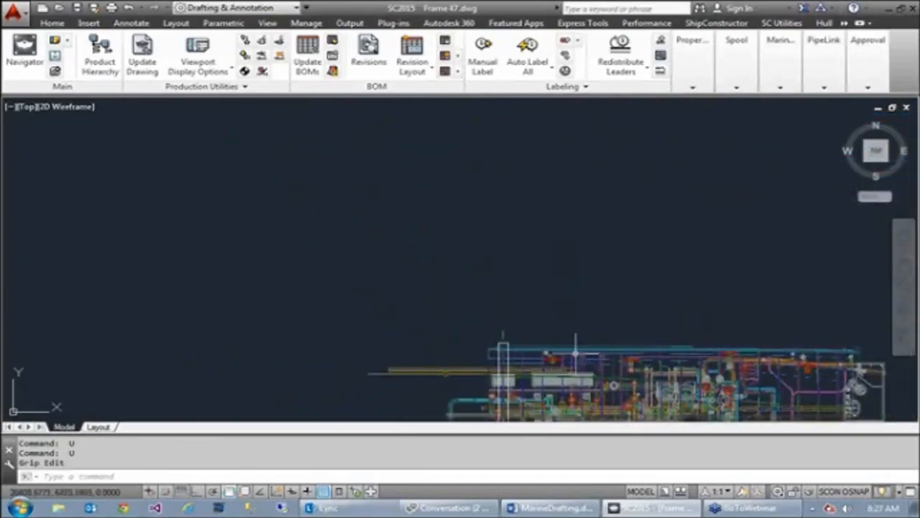
scroll(503, 342, up, 4)
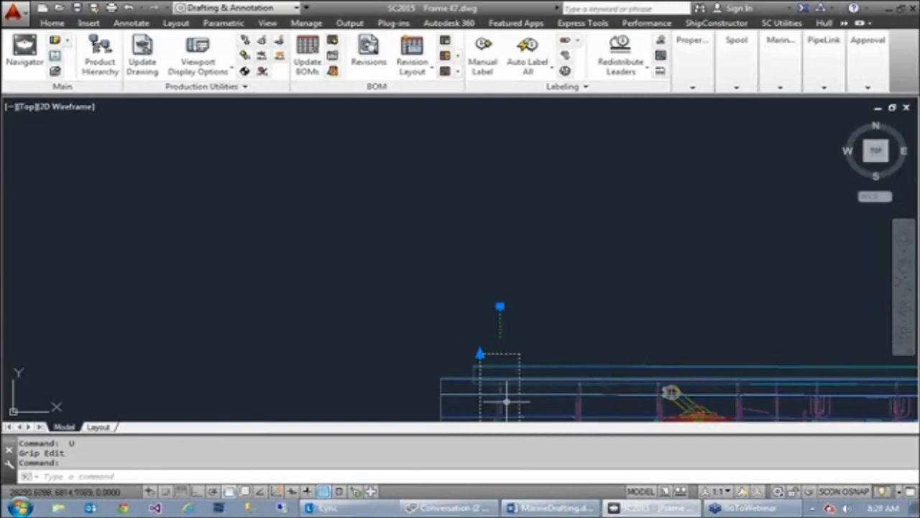
key(Escape)
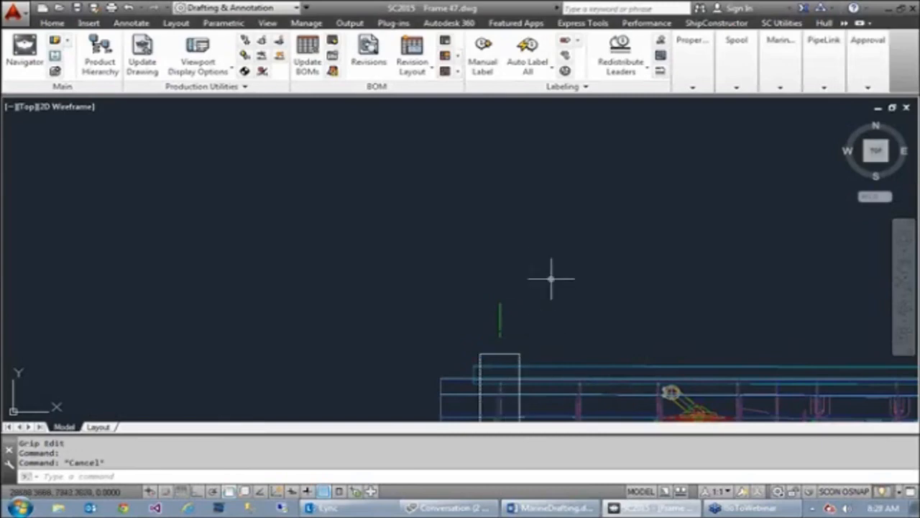
Step: Run Update Views on all MarineDrafting views, accepting the view generation settings after reviewing the structure, distributed systems, electrical and misc layers
scroll(505, 263, down, 3)
scroll(512, 225, down, 5)
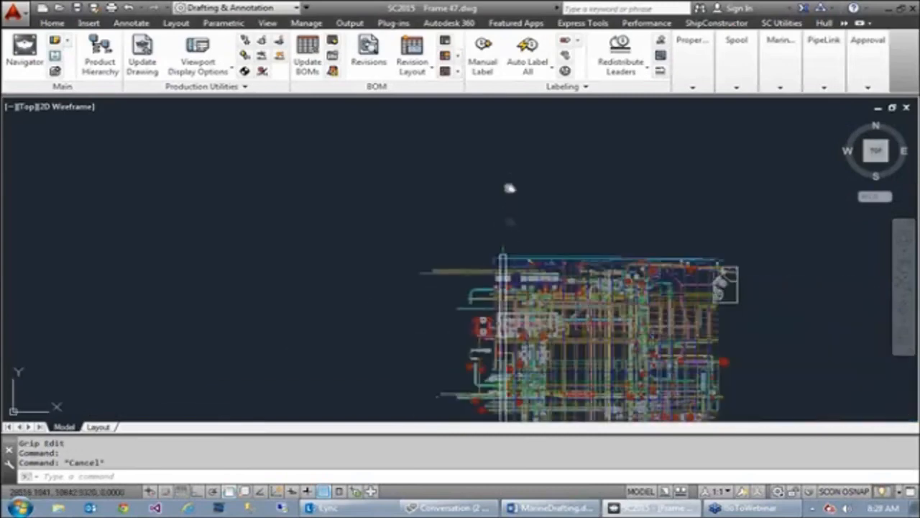
mouse_move(780, 65)
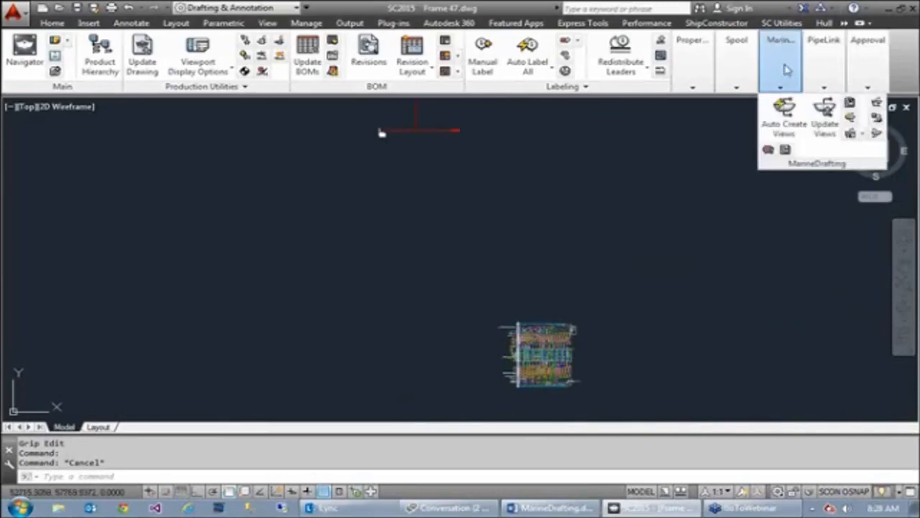
click(823, 126)
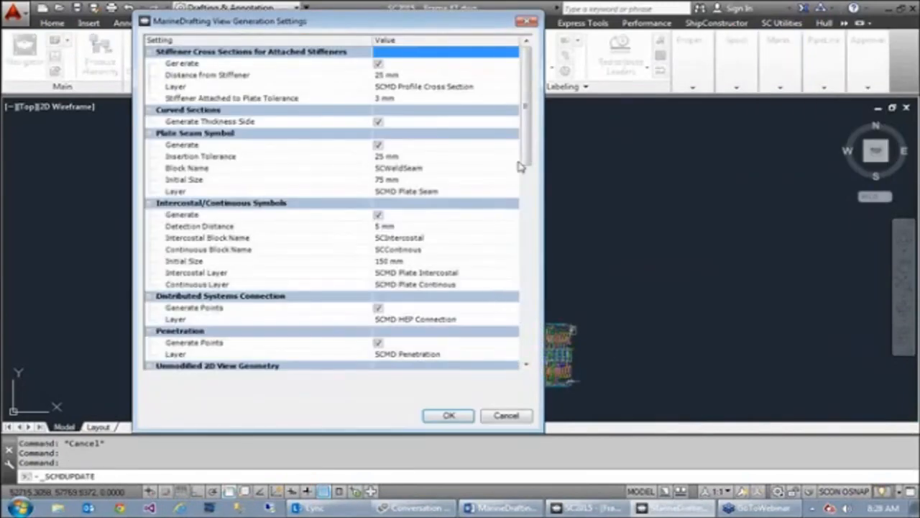
drag(526, 148, 529, 268)
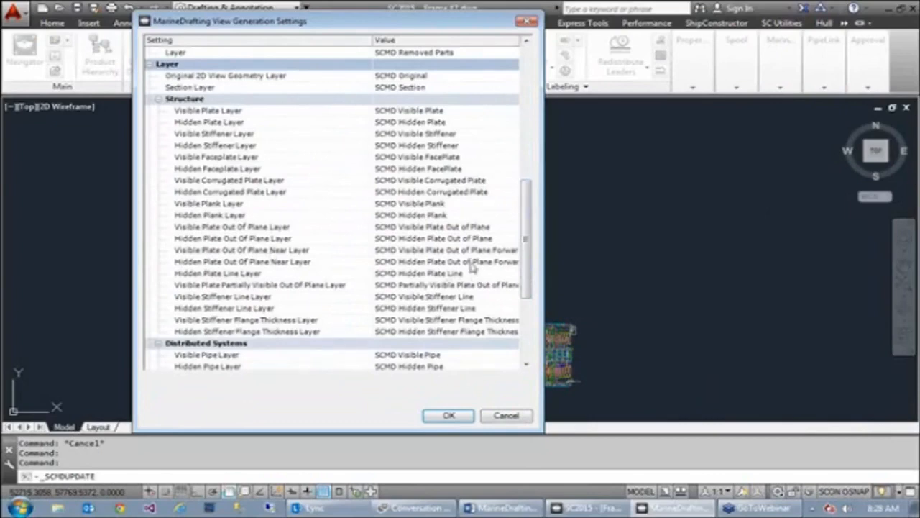
click(447, 135)
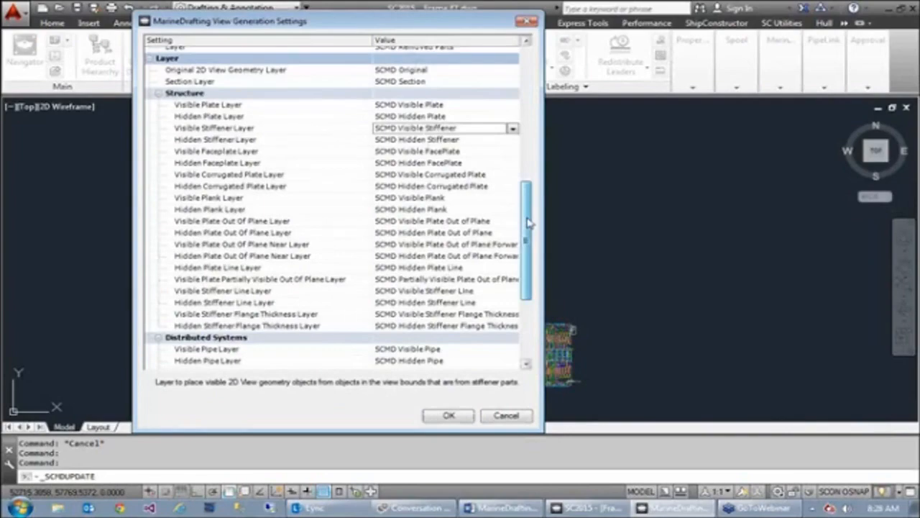
scroll(528, 221, down, 2)
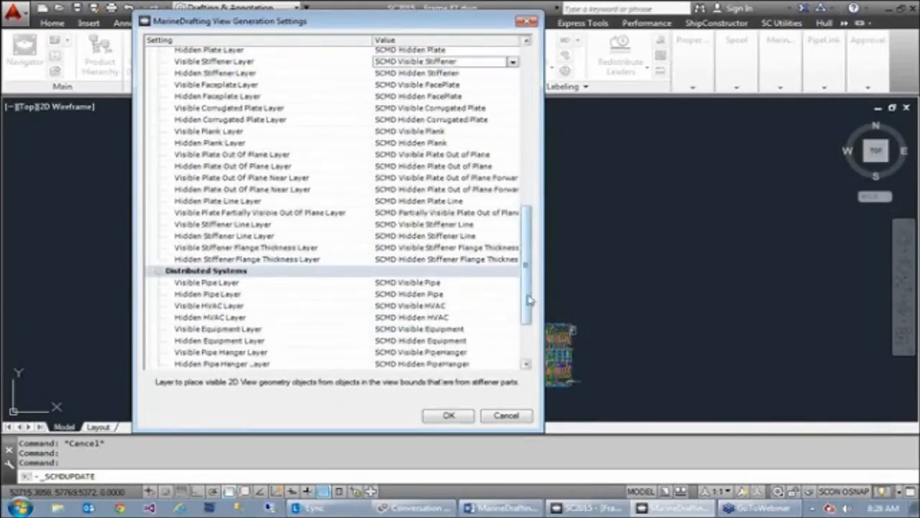
drag(527, 299, 525, 345)
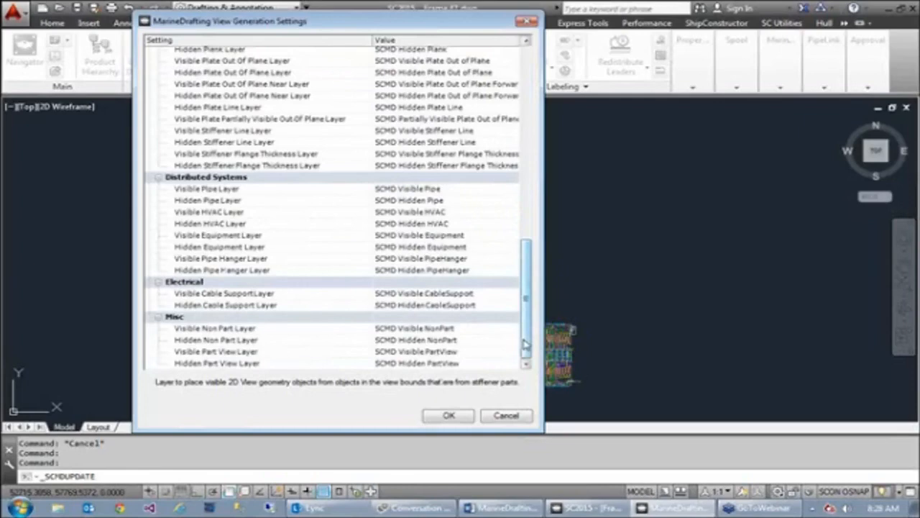
click(447, 416)
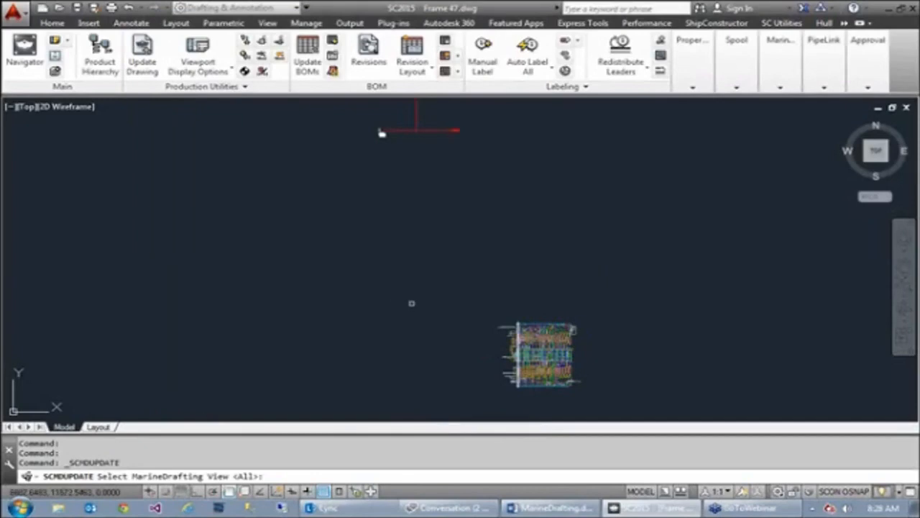
key(Return)
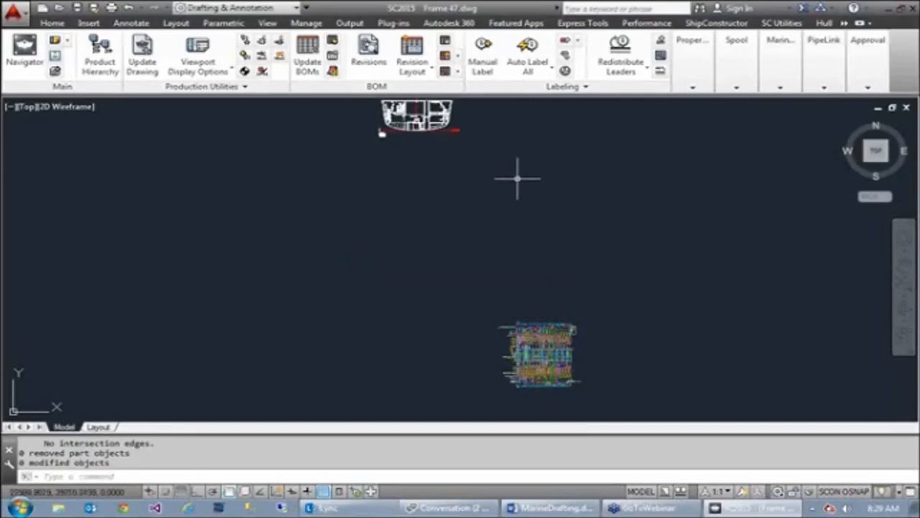
Step: Examine the whole generated Frame 47 section above the model, including its structure, piping and equipment
middle_drag(518, 180, 540, 314)
scroll(431, 251, up, 3)
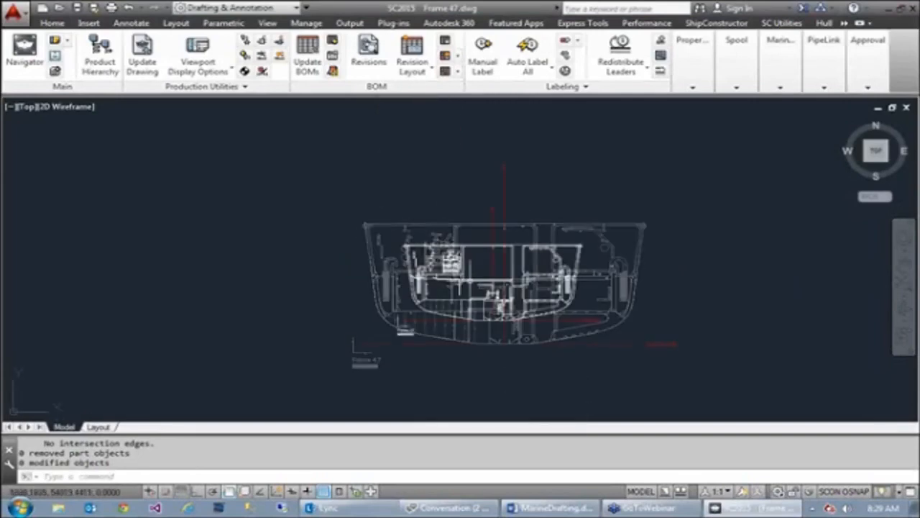
scroll(507, 296, up, 3)
scroll(503, 292, up, 1)
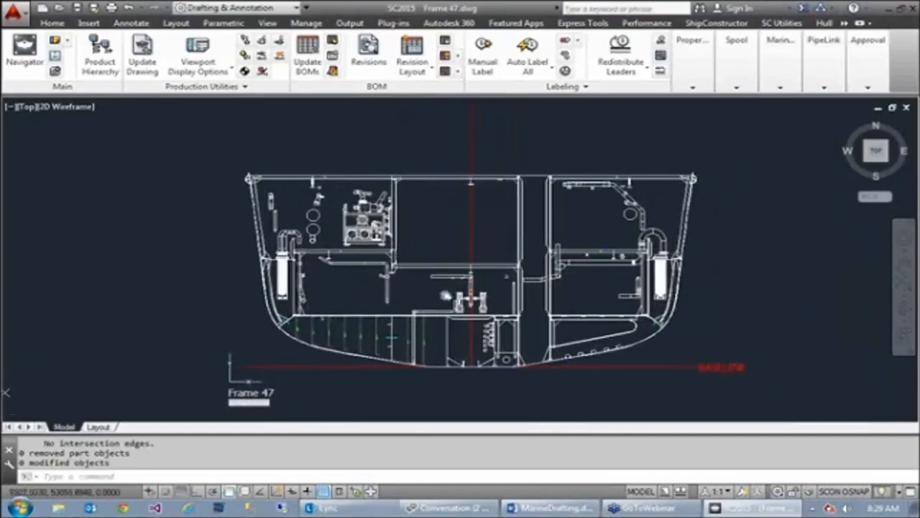
middle_drag(446, 295, 412, 299)
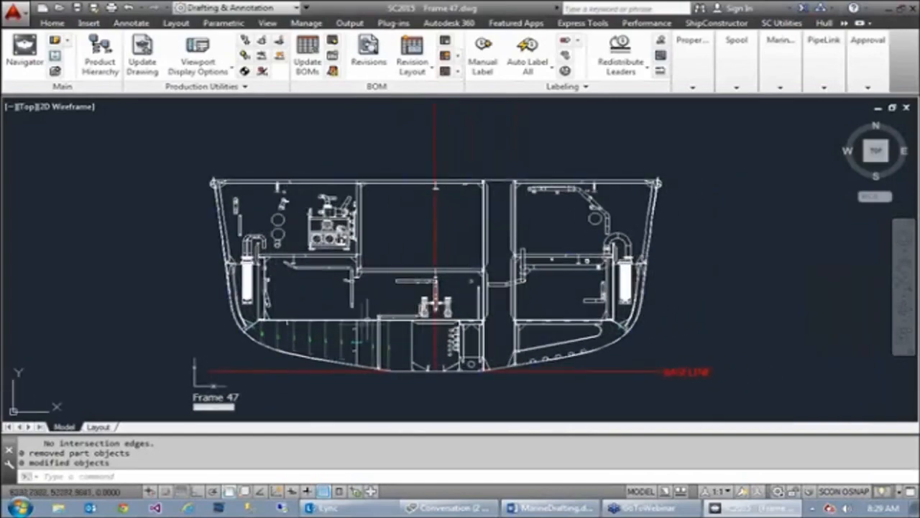
Step: Inspect the object types in the right half of the Frame 47 section through its properties, and examine the piping detail there up close
click(679, 341)
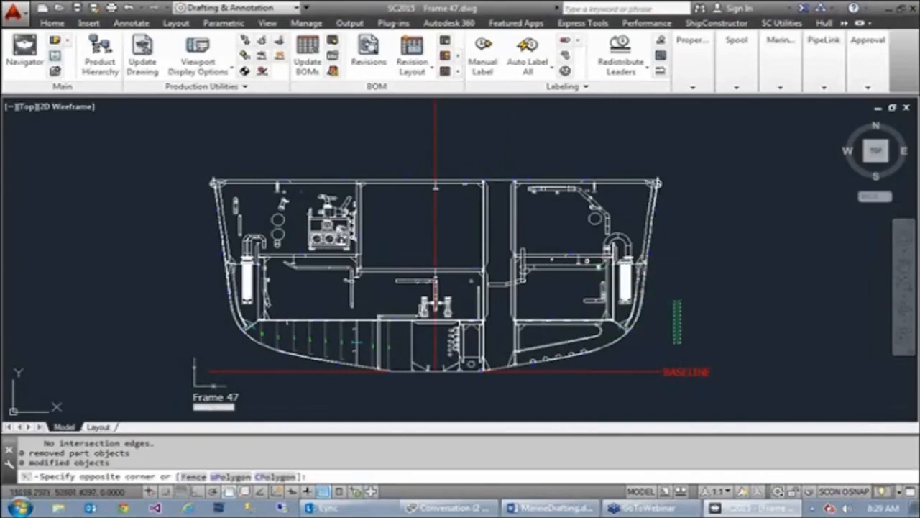
click(467, 158)
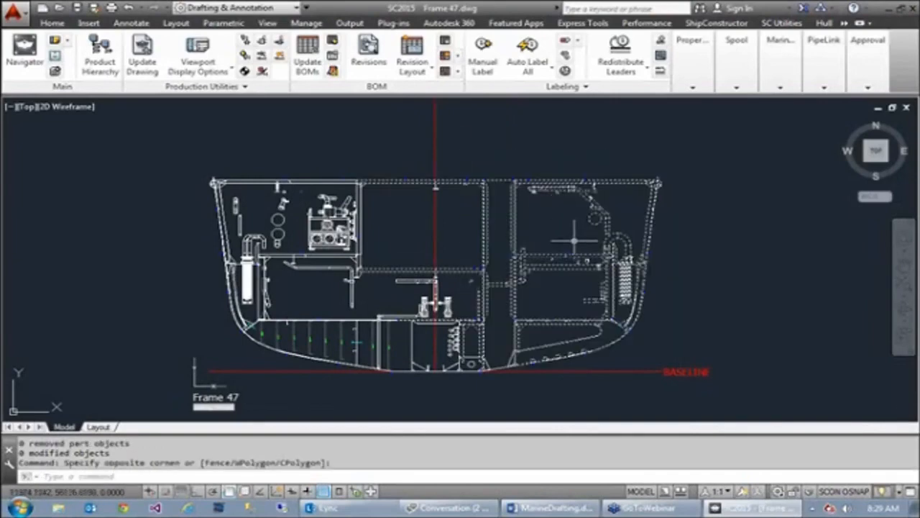
right_click(545, 151)
click(627, 437)
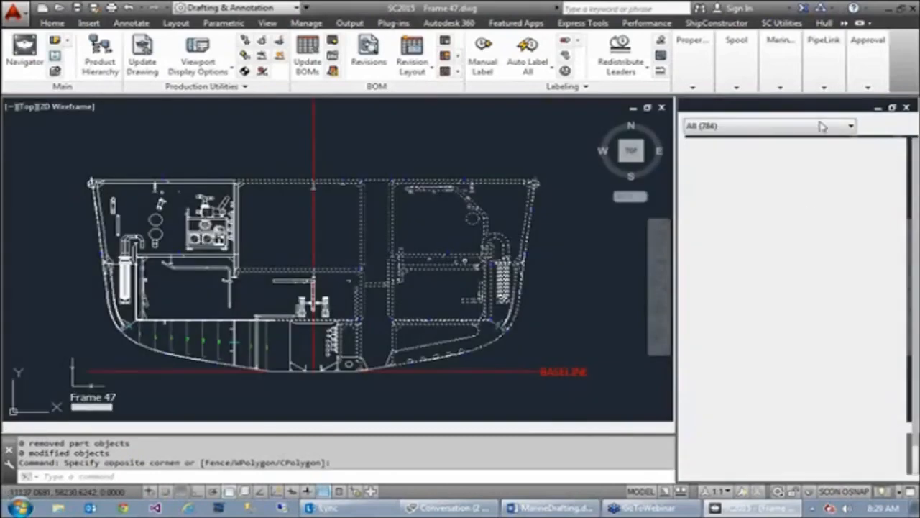
click(850, 127)
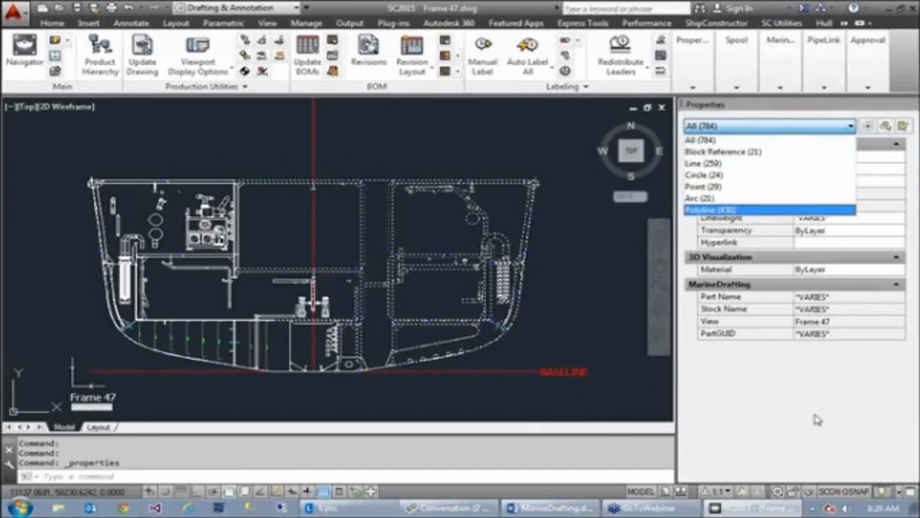
key(Escape)
key(Escape)
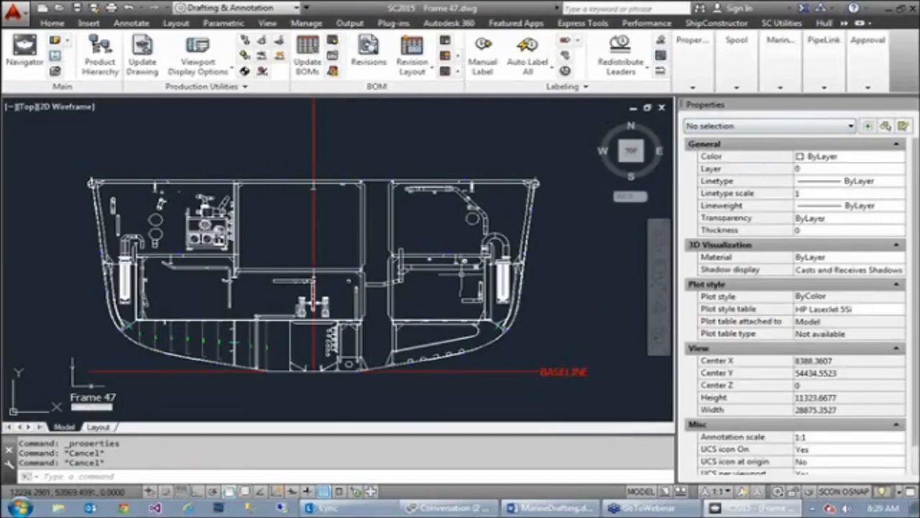
scroll(486, 255, up, 5)
scroll(517, 316, up, 2)
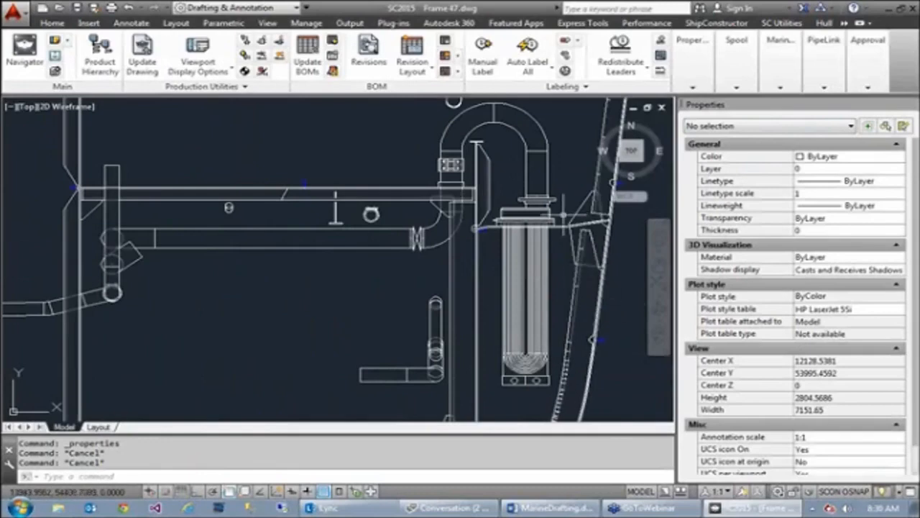
Step: Review the MarineDrafting view generation settings and the layer choices for the intercostal symbols, discarding any change
mouse_move(780, 65)
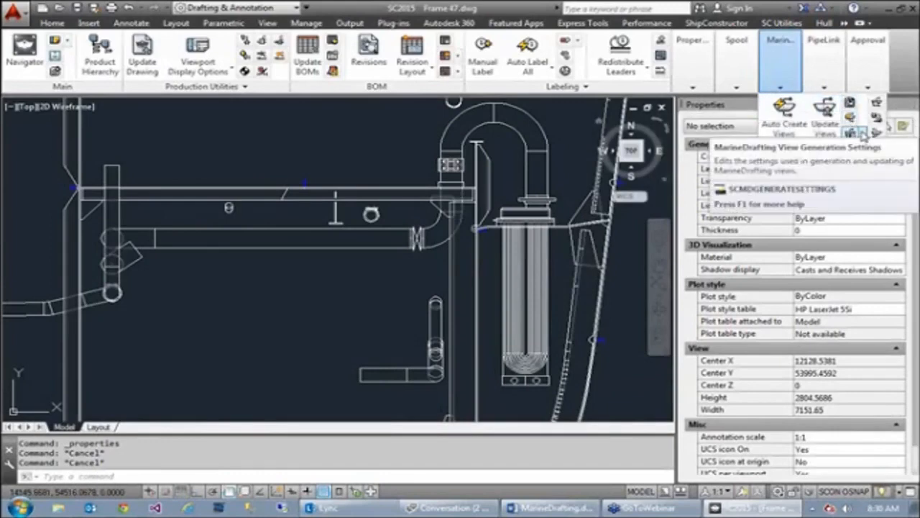
click(851, 135)
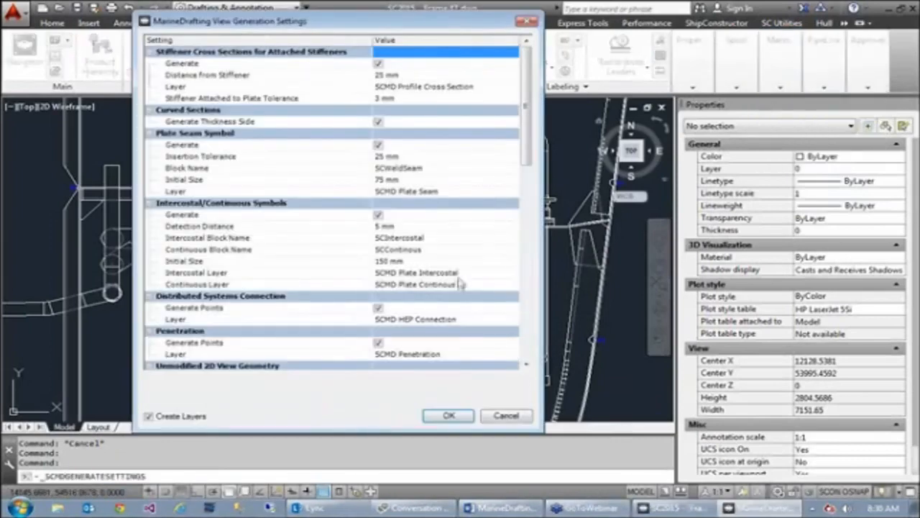
click(487, 275)
scroll(487, 275, down, 1)
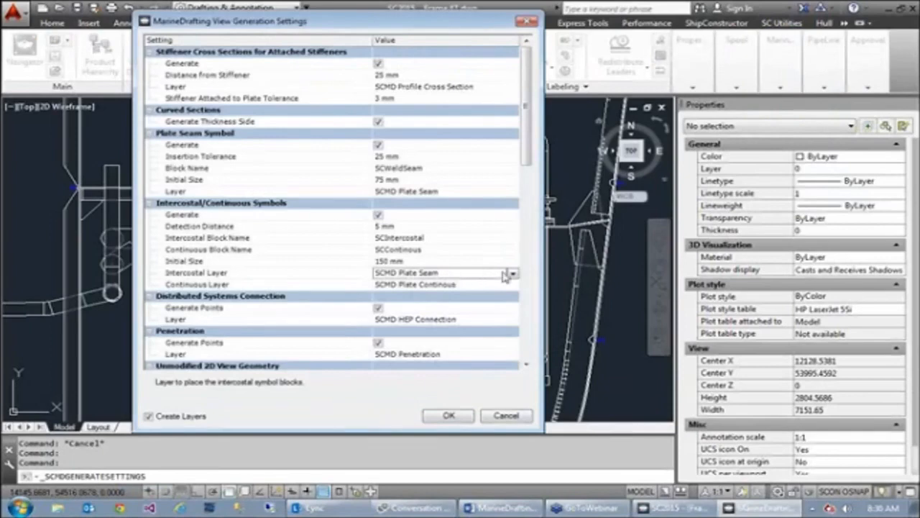
click(514, 275)
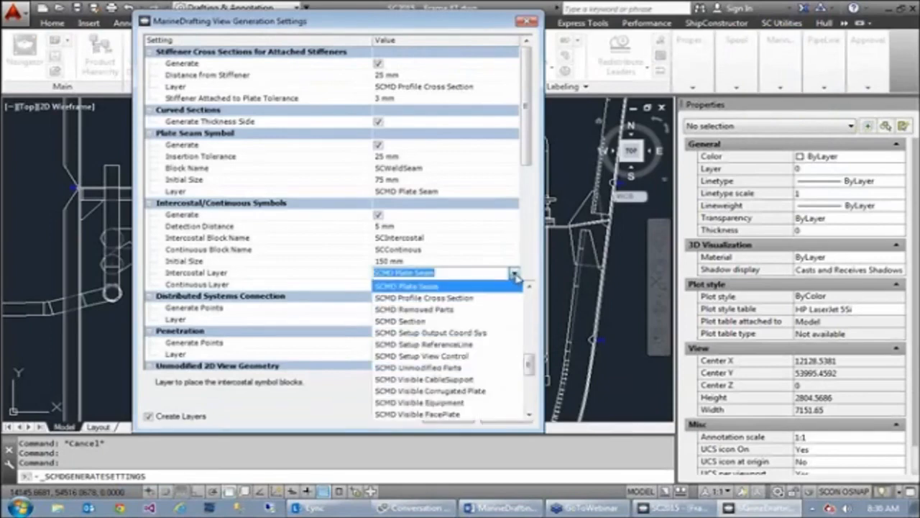
click(515, 276)
click(452, 273)
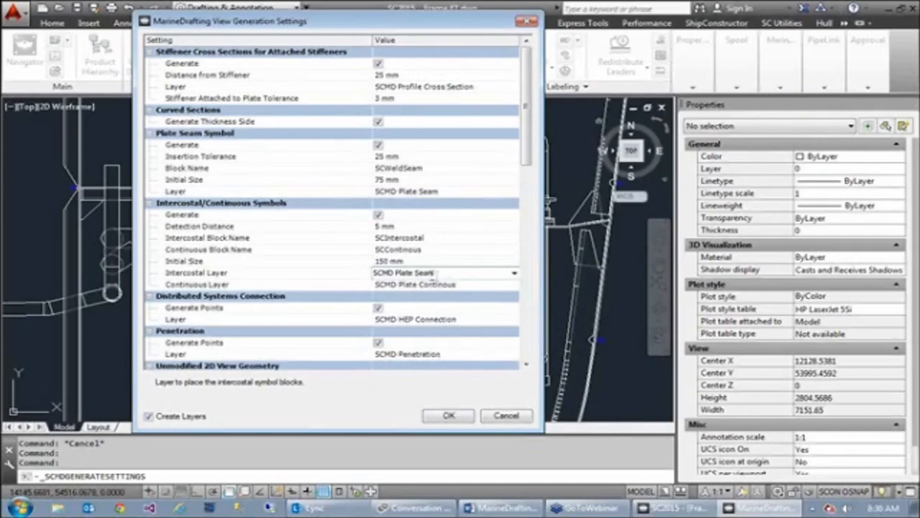
click(506, 416)
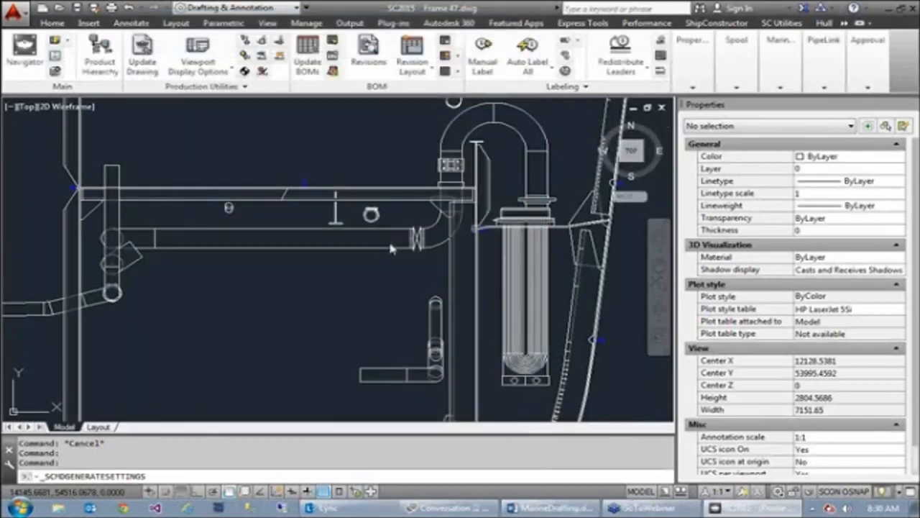
click(349, 308)
click(346, 311)
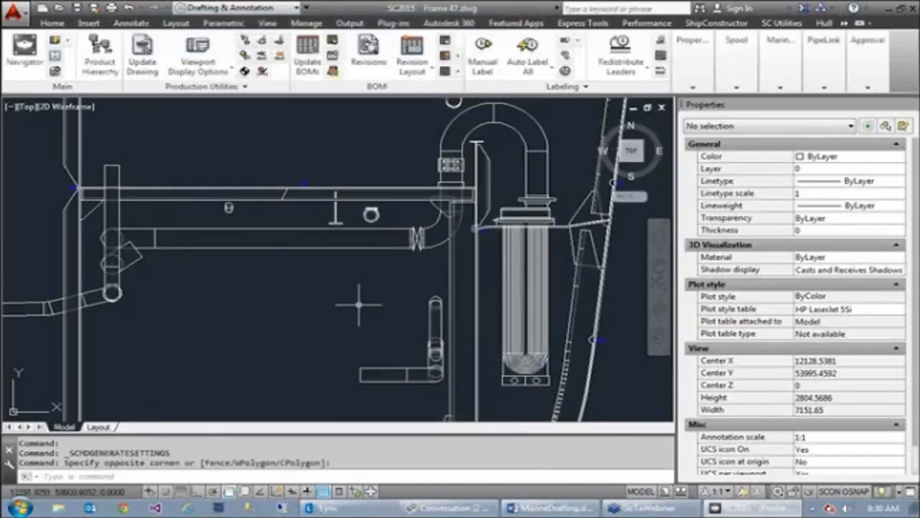
Step: Review the drawing's SCMD layers in the Layer Properties Manager and close it
text(LA)
key(Return)
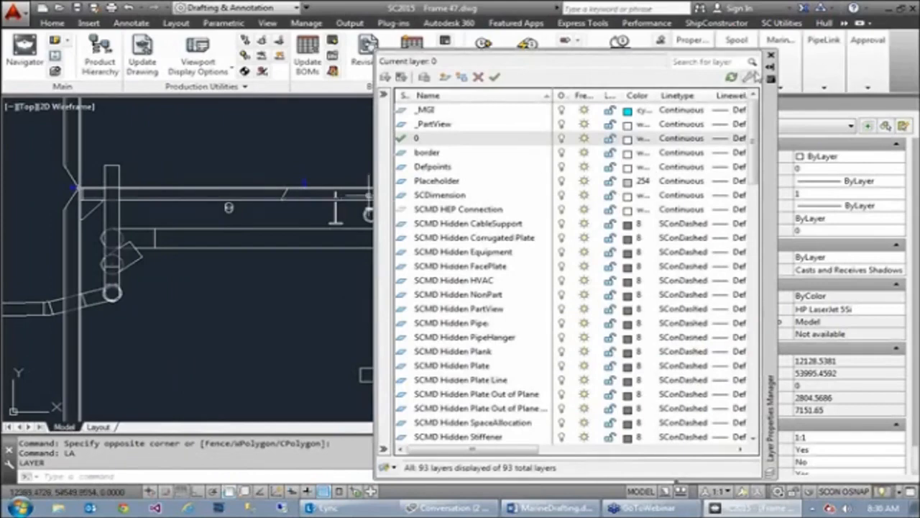
click(771, 55)
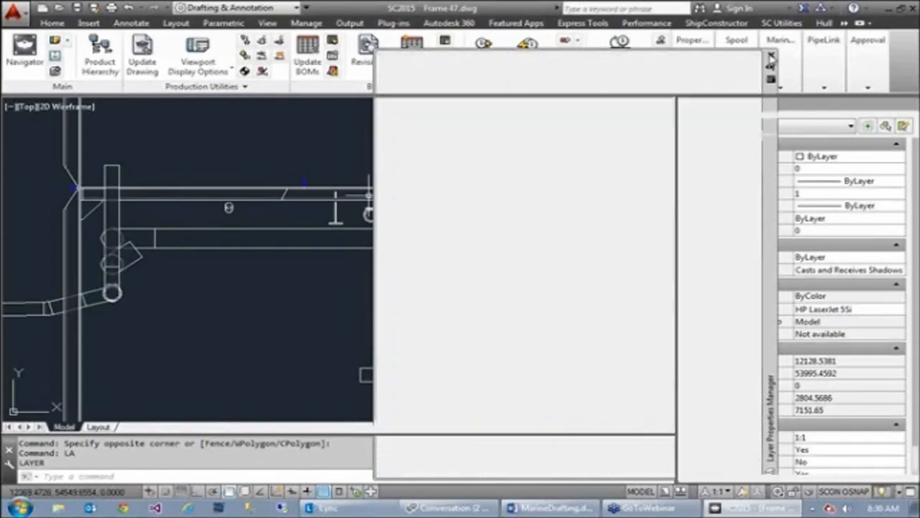
Step: Examine the machinery and piping in the upper left compartment of the Frame 47 section and the centreline compartment beside it
scroll(435, 283, down, 1)
mouse_move(244, 302)
middle_down()
mouse_move(503, 295)
mouse_move(668, 273)
middle_up()
middle_drag(330, 295, 583, 215)
scroll(583, 215, down, 2)
scroll(216, 209, up, 4)
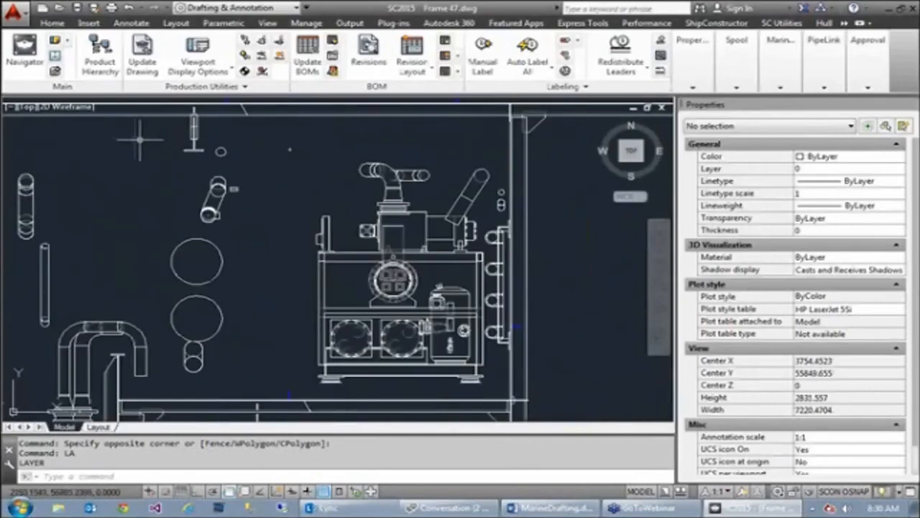
middle_drag(165, 166, 187, 269)
mouse_move(605, 334)
middle_down()
mouse_move(632, 306)
mouse_move(524, 252)
mouse_move(226, 230)
middle_up()
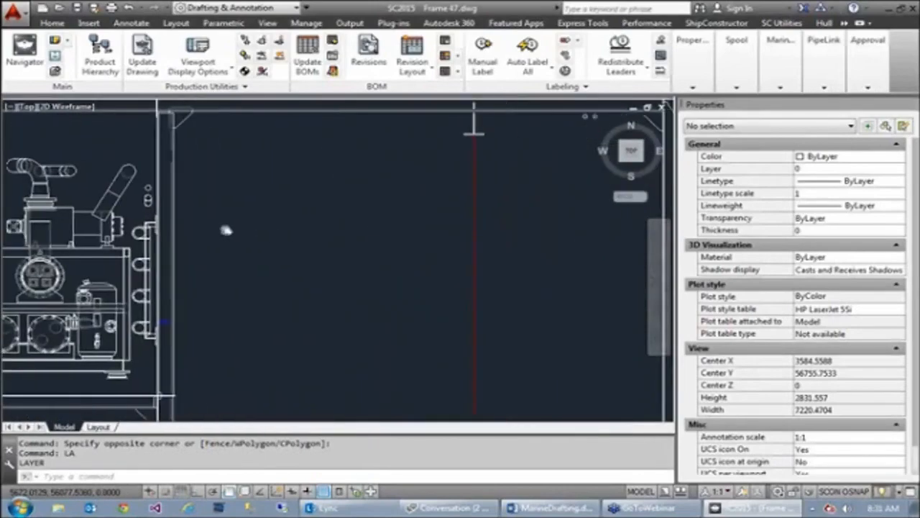
scroll(226, 230, down, 2)
mouse_move(335, 377)
middle_down()
mouse_move(167, 327)
mouse_move(107, 298)
mouse_move(81, 238)
middle_up()
Step: Examine the bottom structure around the section's centreline and the compartments, piping and hull side to its right
middle_drag(470, 350, 624, 271)
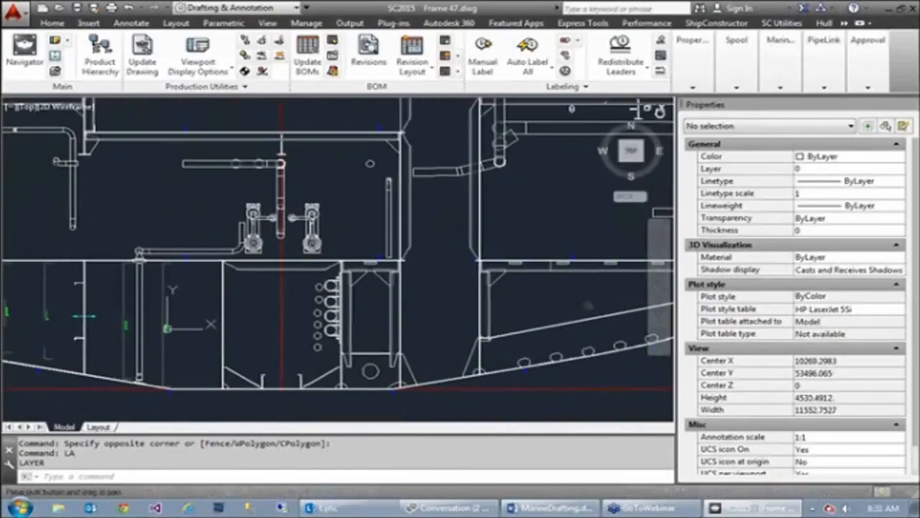
scroll(302, 395, up, 1)
scroll(312, 346, up, 1)
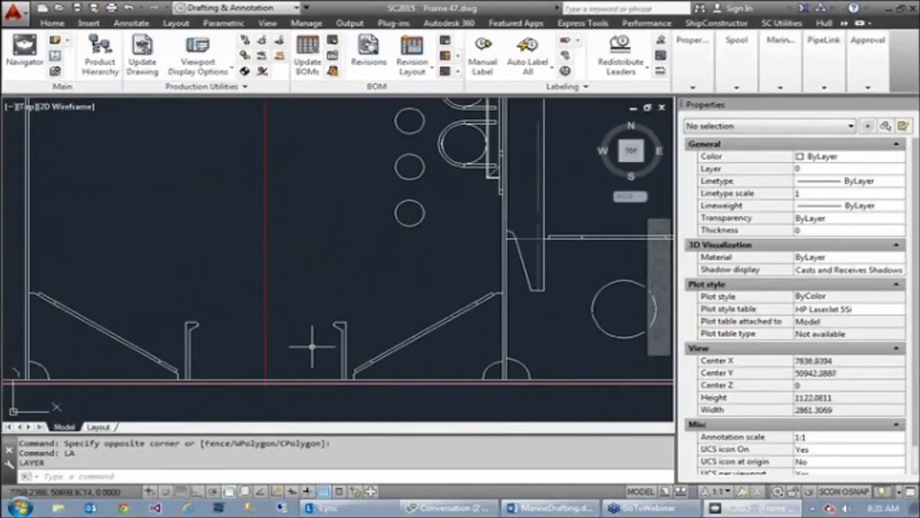
scroll(248, 281, down, 1)
mouse_move(291, 216)
shift+middle_down()
mouse_move(301, 229)
mouse_move(230, 343)
mouse_move(206, 415)
mouse_move(242, 401)
shift+middle_up()
scroll(284, 312, down, 2)
middle_drag(447, 279, 190, 289)
middle_drag(518, 283, 266, 301)
middle_drag(371, 237, 414, 343)
scroll(416, 320, down, 1)
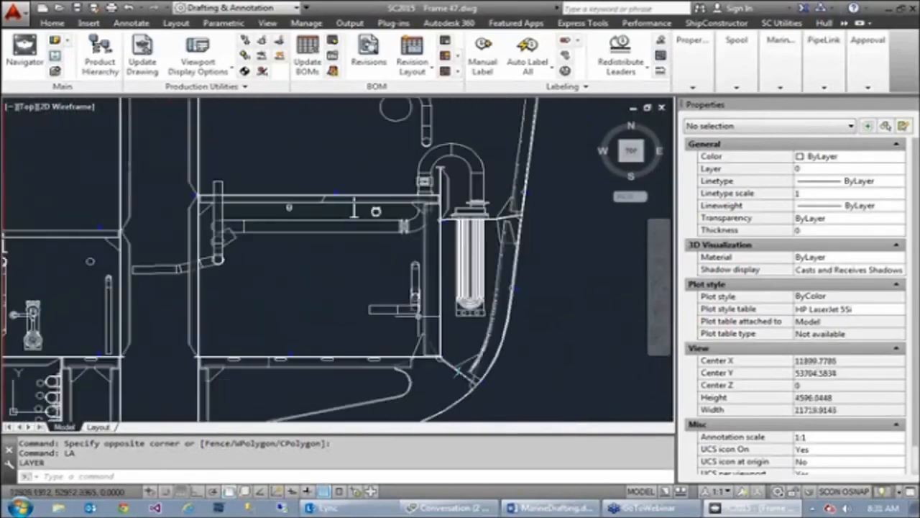
scroll(394, 289, down, 1)
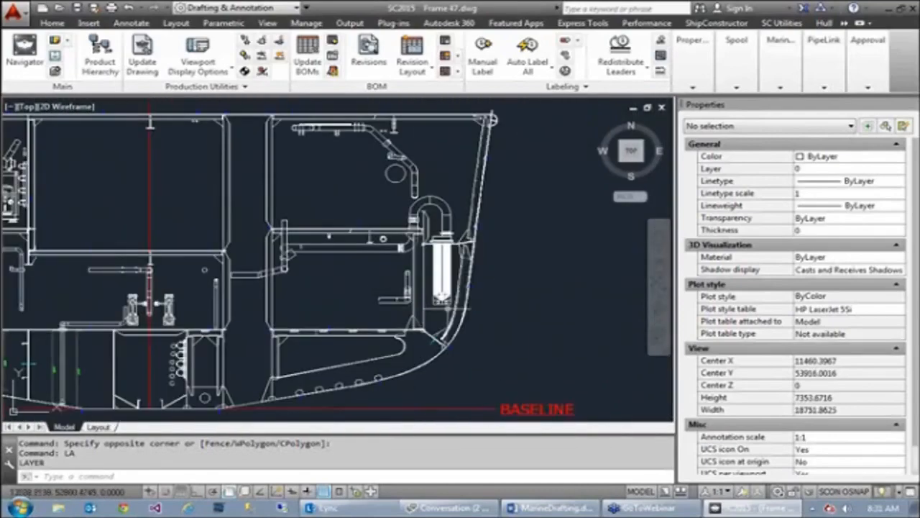
Step: Inspect the properties of the BASELINE reference line and try to move the line by its grip at the centreline
scroll(488, 353, up, 1)
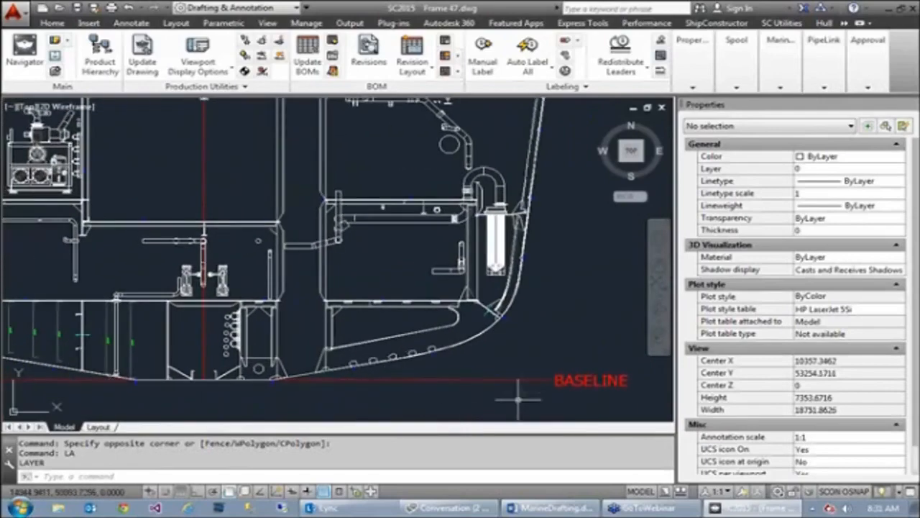
mouse_move(528, 379)
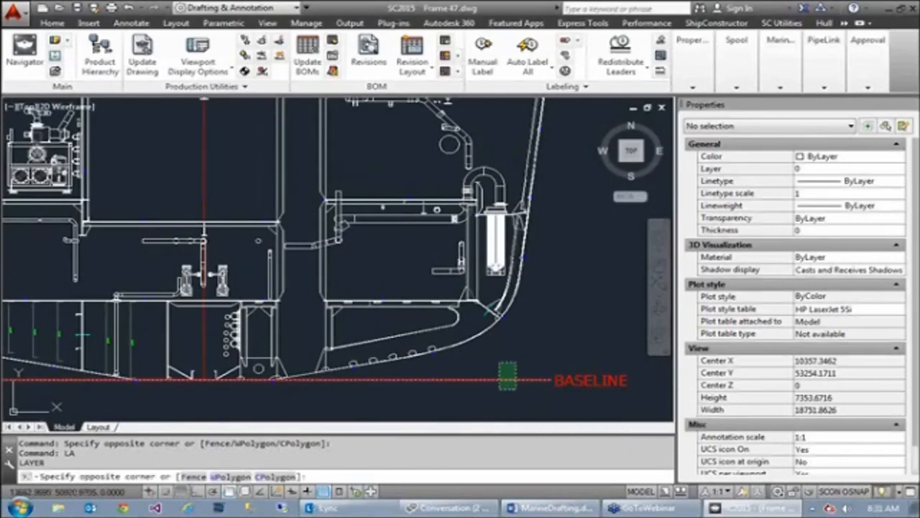
click(501, 379)
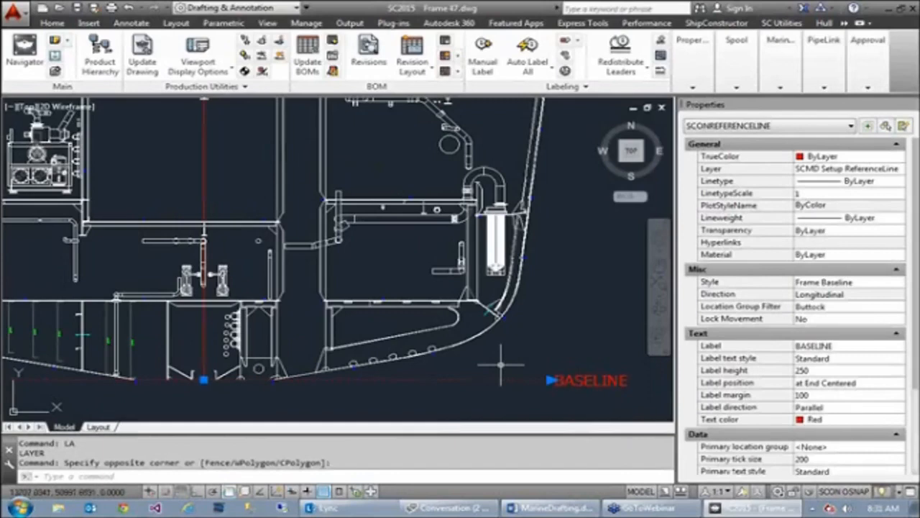
click(203, 379)
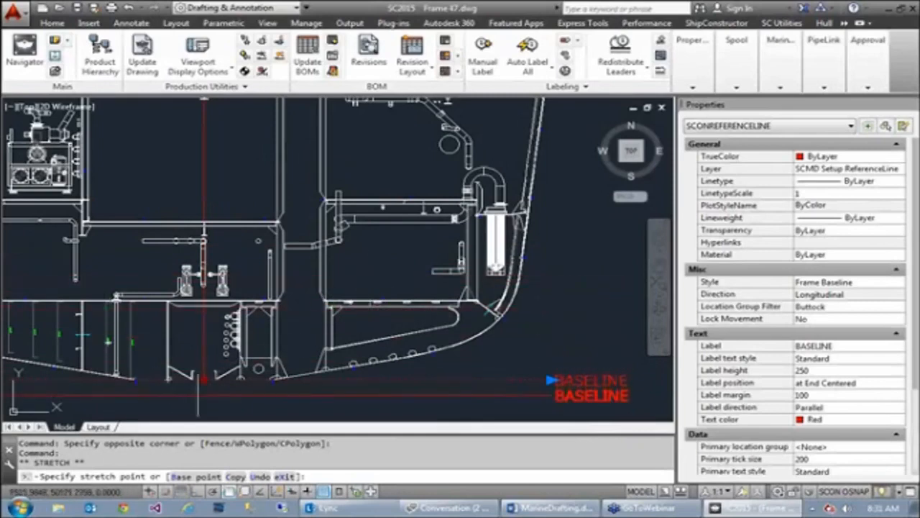
key(Escape)
key(Escape)
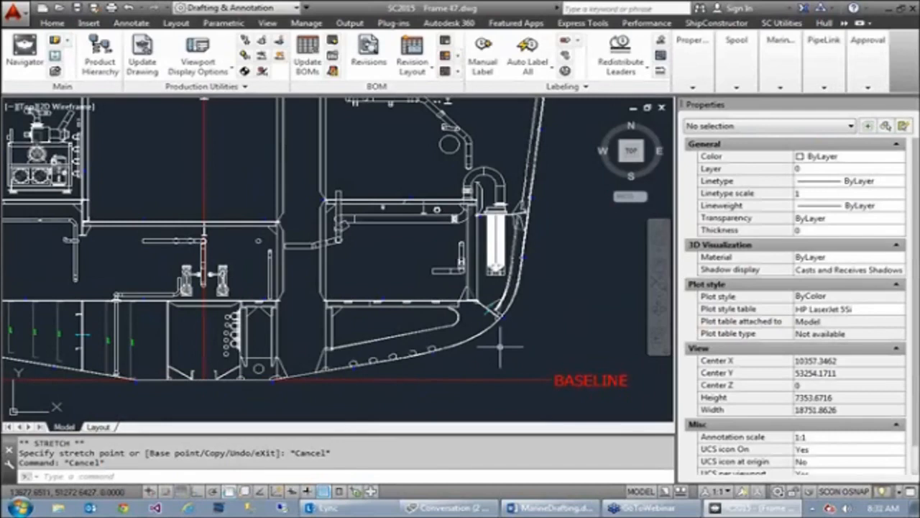
Step: Examine the whole Frame 47 section, including its view label, the bottom structure along the baseline and the lower right compartments
scroll(499, 347, down, 3)
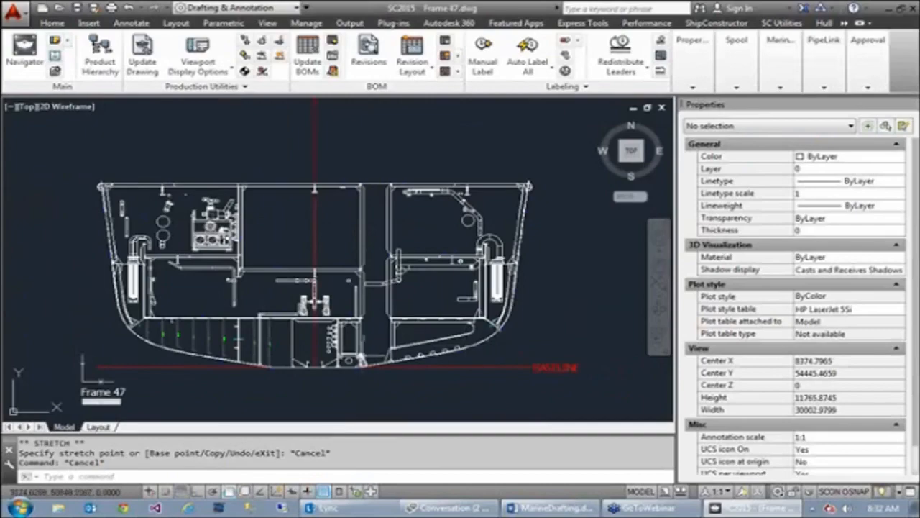
middle_drag(350, 357, 392, 343)
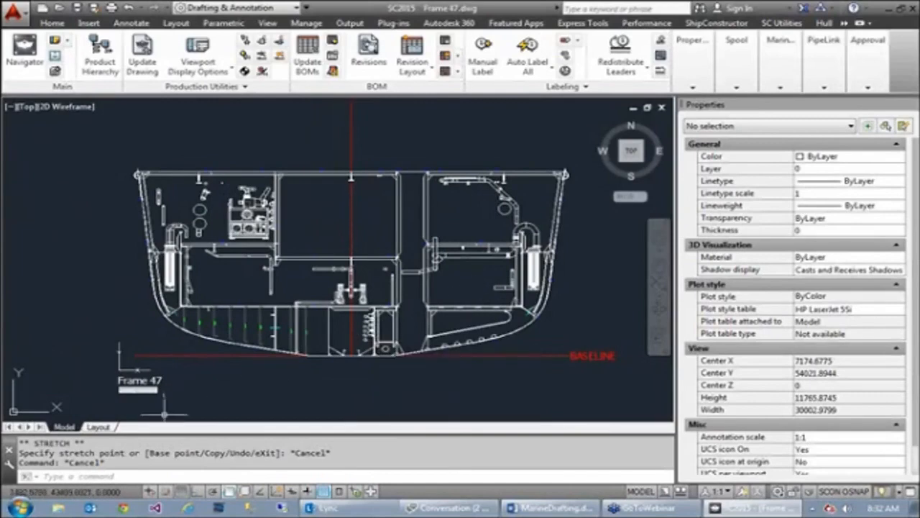
scroll(148, 391, up, 2)
scroll(240, 367, up, 2)
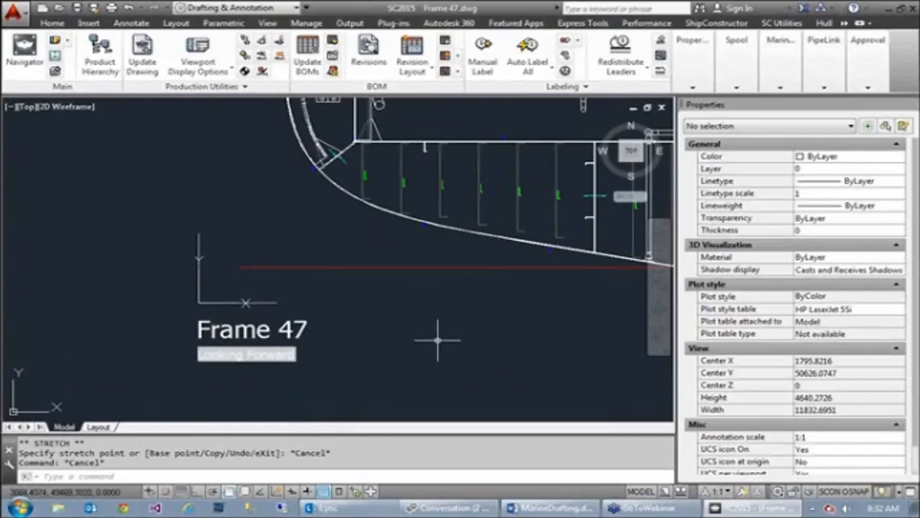
middle_drag(492, 338, 181, 388)
middle_drag(464, 320, 463, 321)
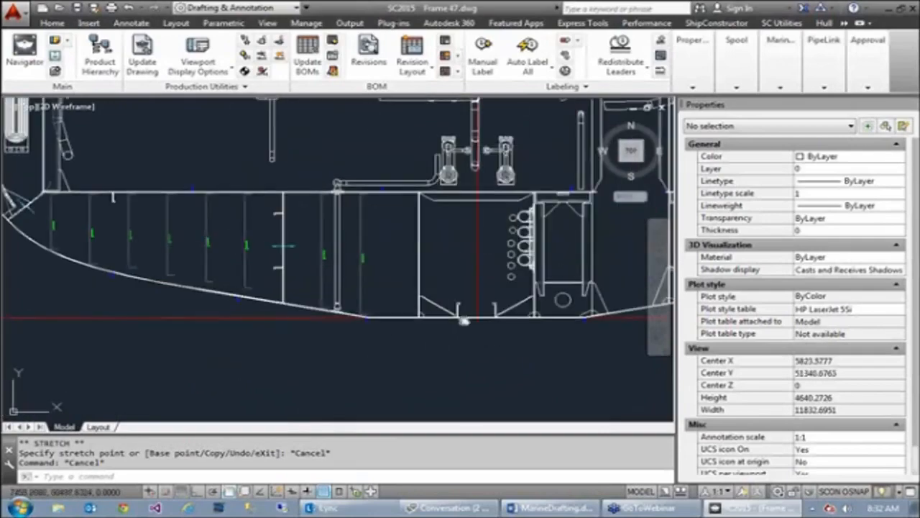
scroll(464, 321, down, 3)
scroll(457, 335, down, 2)
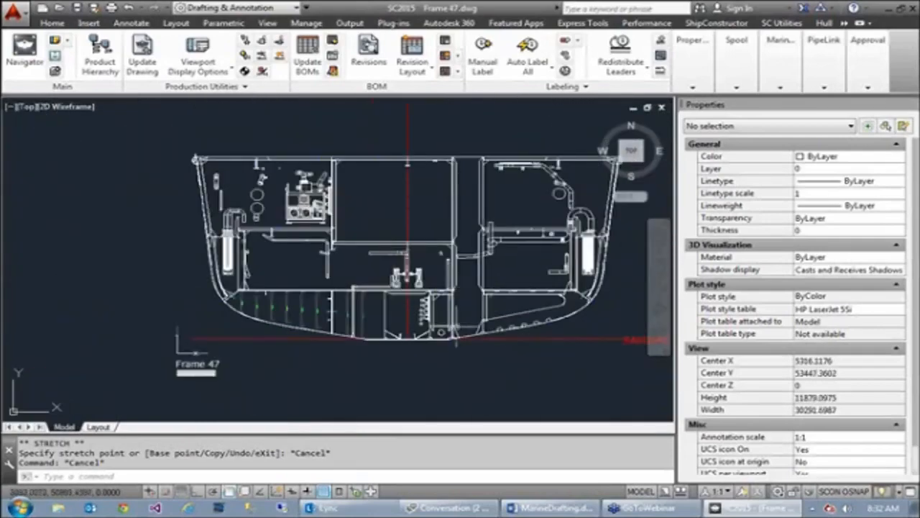
middle_drag(504, 325, 482, 328)
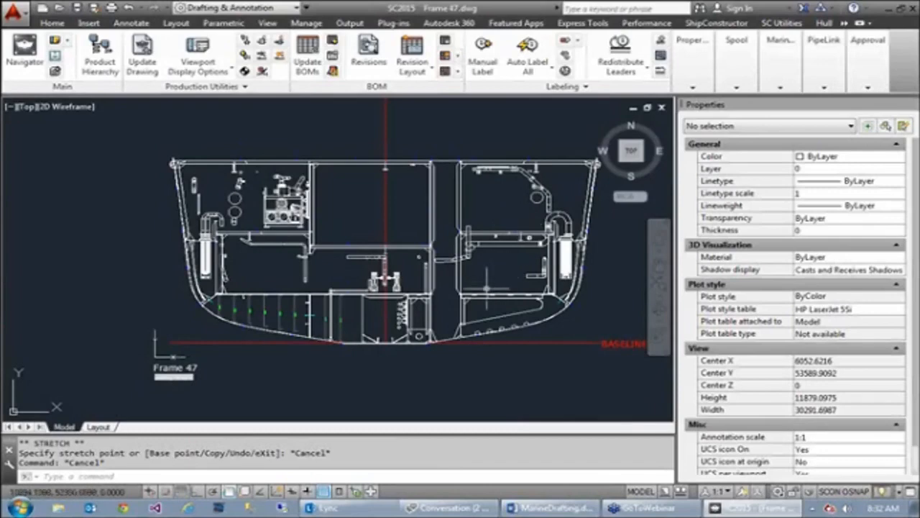
scroll(498, 303, up, 2)
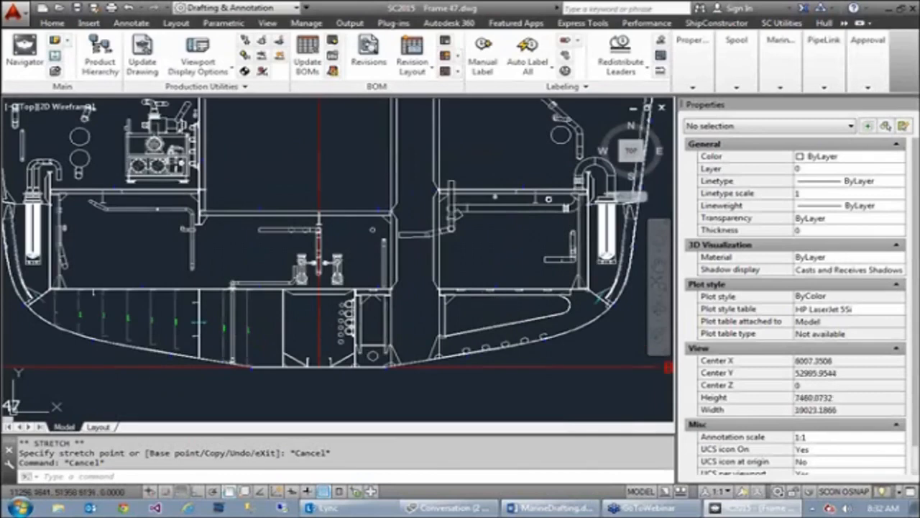
scroll(497, 303, up, 2)
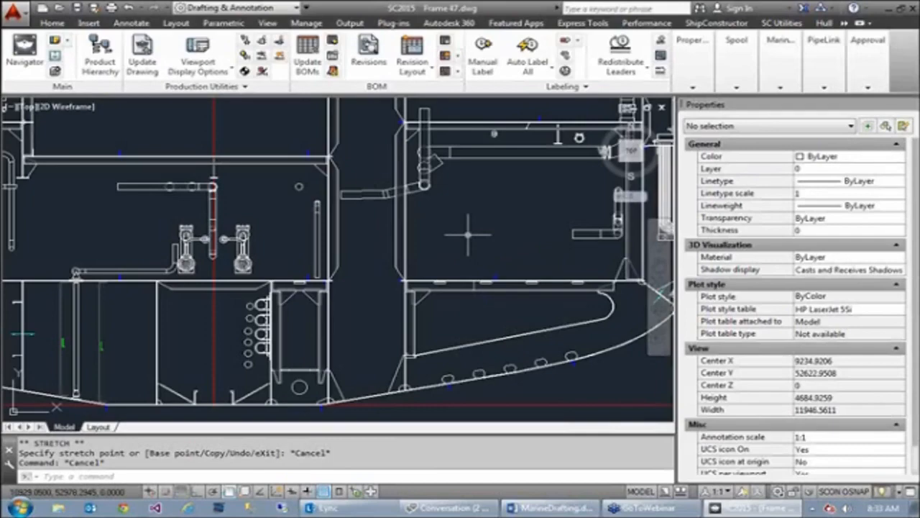
scroll(468, 223, down, 3)
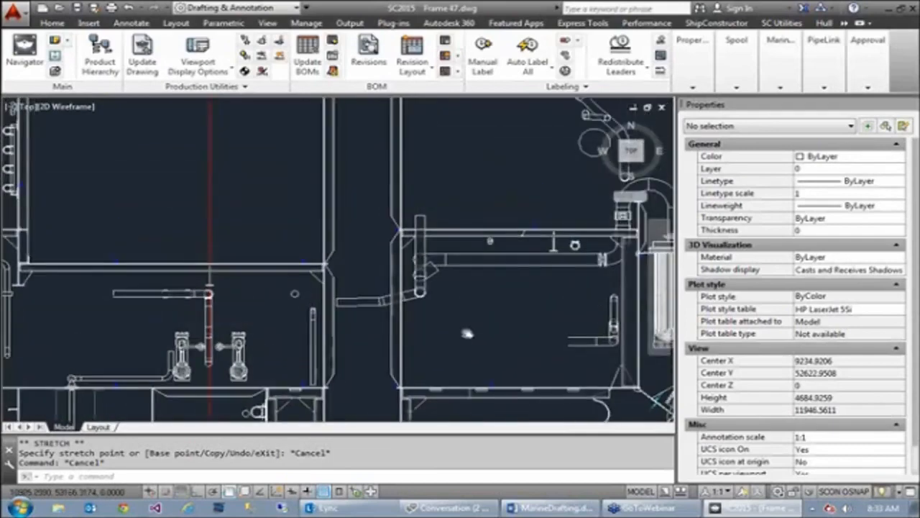
scroll(431, 251, down, 3)
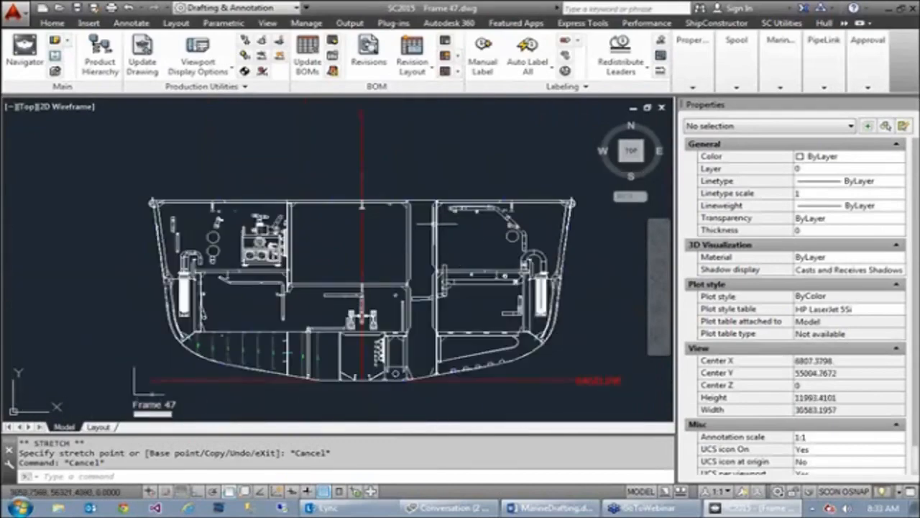
Step: Examine the deck structure and machinery in the upper left compartment up close, and the section's full width up to the centreline's upper end
scroll(321, 213, up, 2)
middle_drag(302, 239, 402, 306)
scroll(173, 289, up, 1)
middle_drag(180, 287, 302, 284)
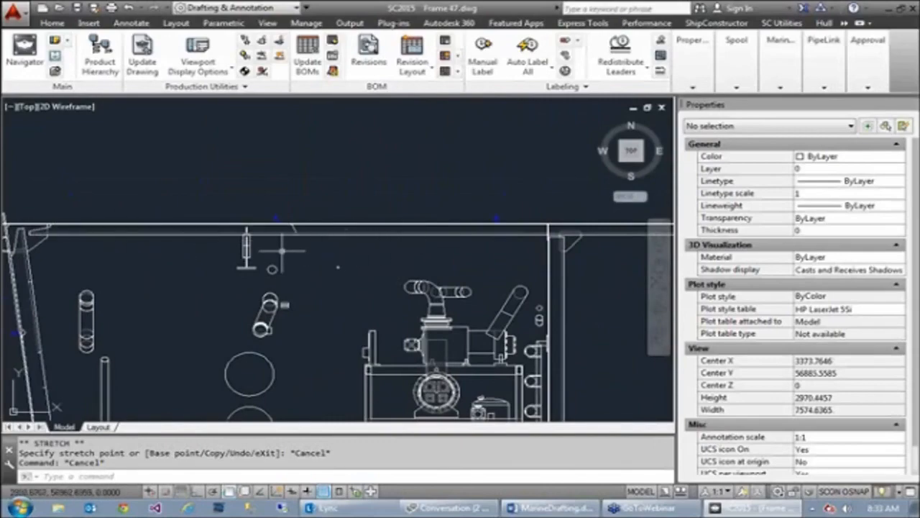
mouse_move(346, 270)
middle_down()
mouse_move(388, 177)
mouse_move(331, 204)
mouse_move(230, 205)
middle_up()
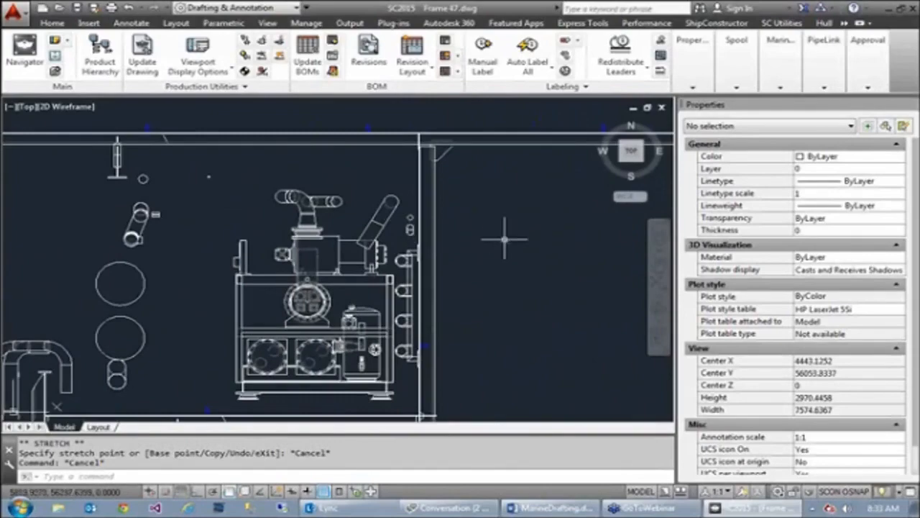
middle_drag(505, 237, 466, 266)
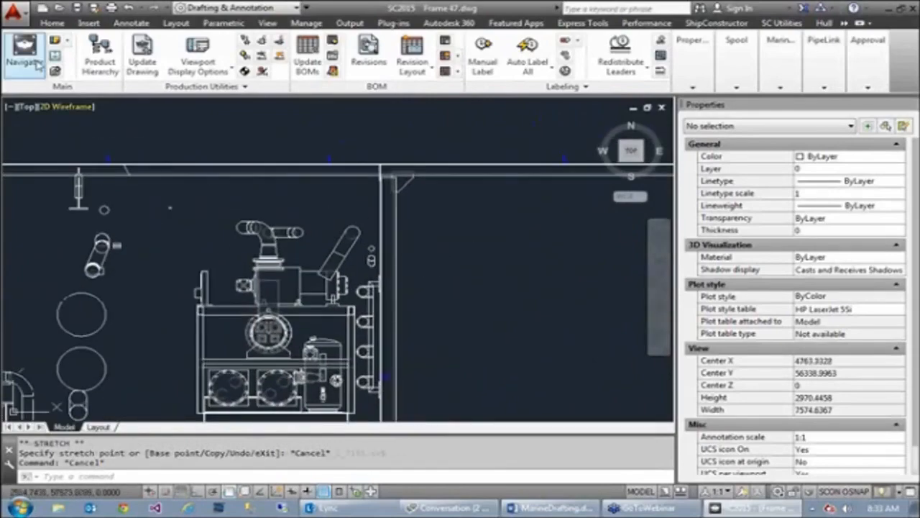
scroll(439, 261, down, 2)
mouse_move(522, 339)
middle_down()
mouse_move(519, 280)
mouse_move(402, 276)
middle_up()
scroll(401, 275, down, 1)
middle_drag(521, 297, 451, 230)
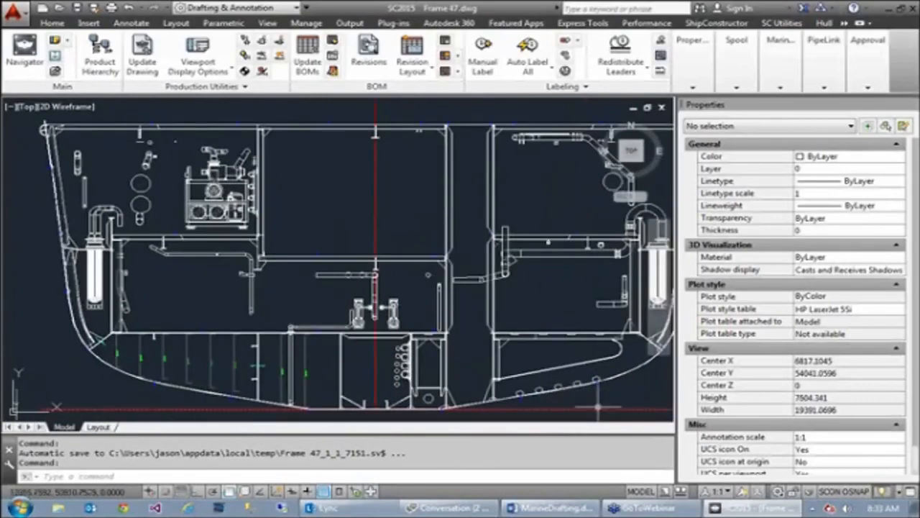
middle_drag(620, 384, 483, 381)
middle_drag(429, 266, 531, 387)
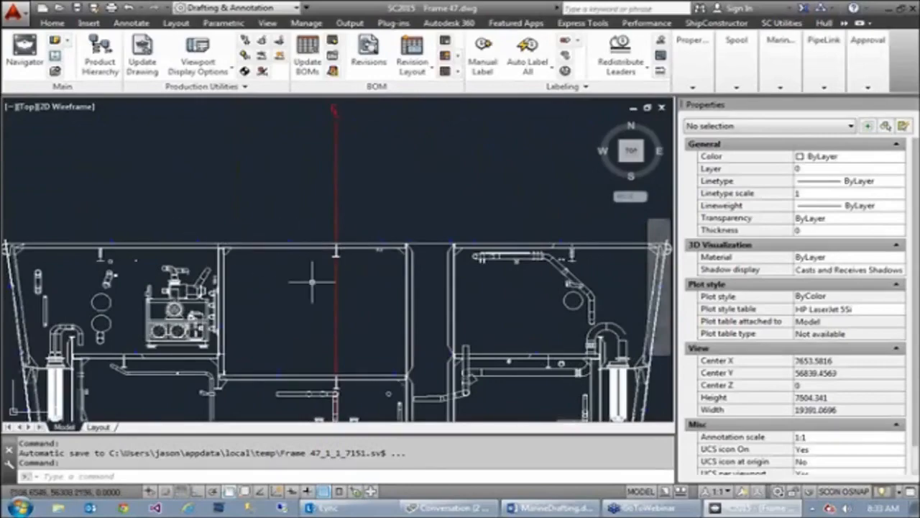
Step: Examine the full ship model in plan, away from the Frame 47 section, including its overlapping structure, equipment and piping
scroll(322, 298, down, 6)
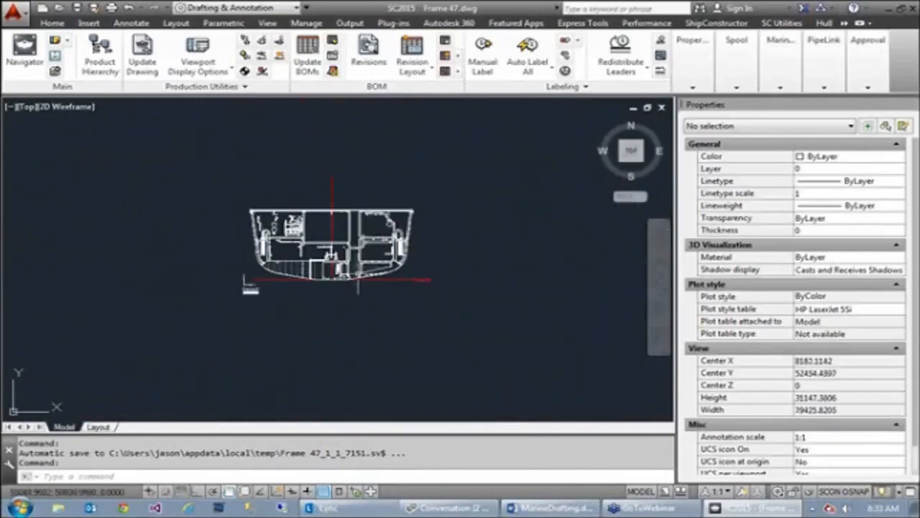
scroll(362, 309, down, 3)
middle_drag(361, 346, 339, 174)
scroll(397, 243, up, 4)
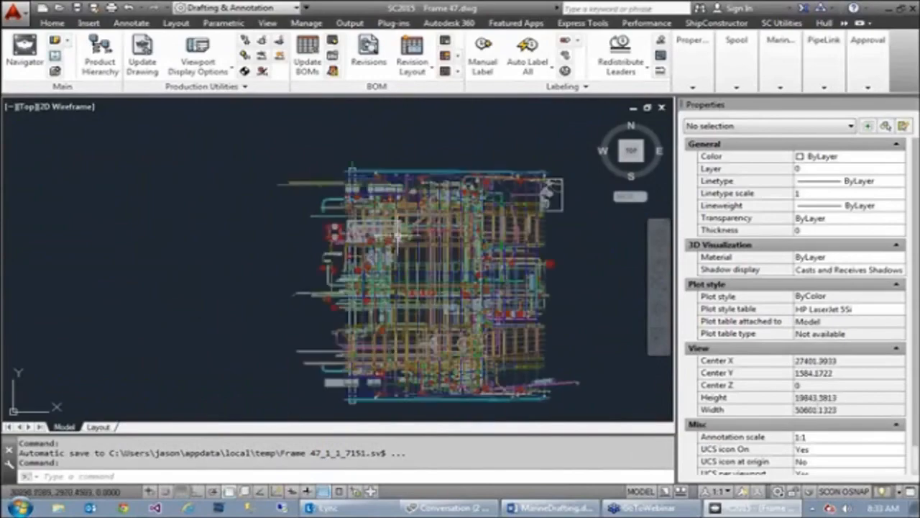
scroll(381, 259, up, 2)
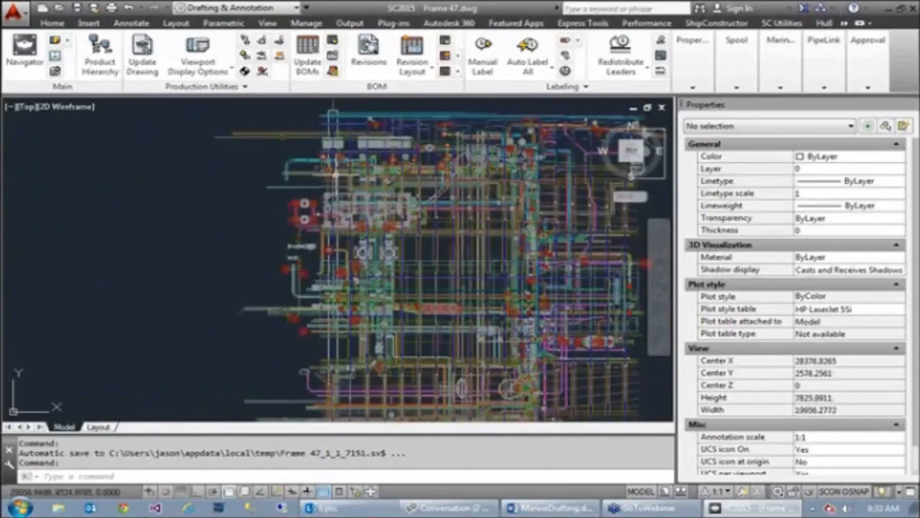
scroll(312, 153, up, 4)
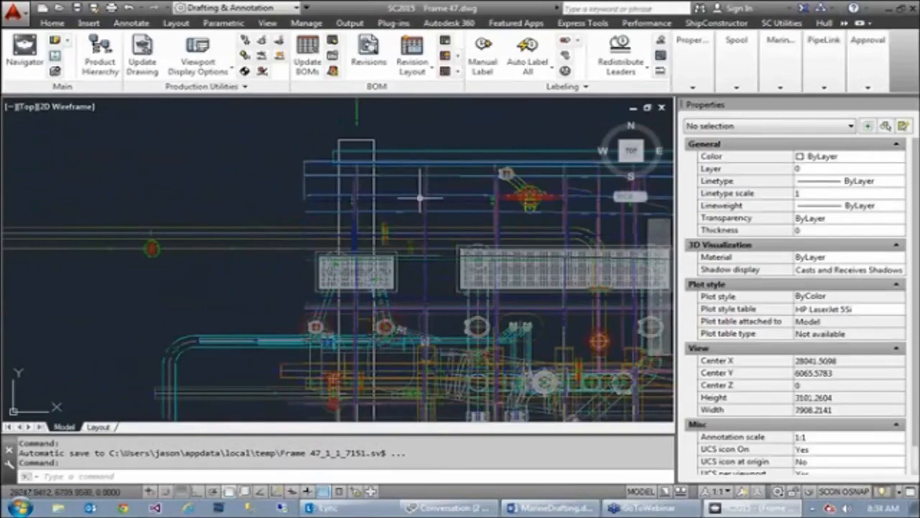
mouse_move(446, 330)
middle_down()
mouse_move(431, 221)
mouse_move(338, 212)
middle_up()
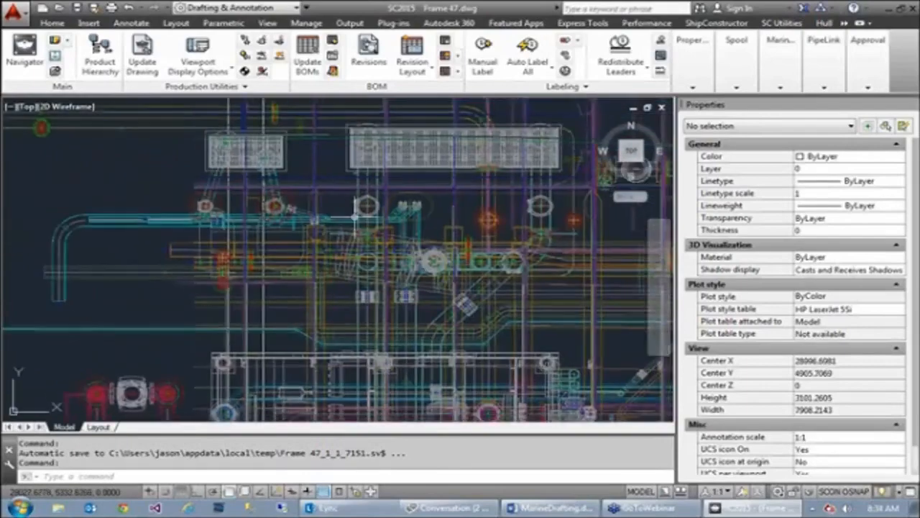
scroll(355, 217, down, 2)
middle_drag(381, 287, 384, 178)
middle_drag(483, 349, 408, 272)
mouse_move(475, 328)
middle_down()
mouse_move(493, 317)
mouse_move(474, 329)
middle_up()
scroll(493, 317, down, 2)
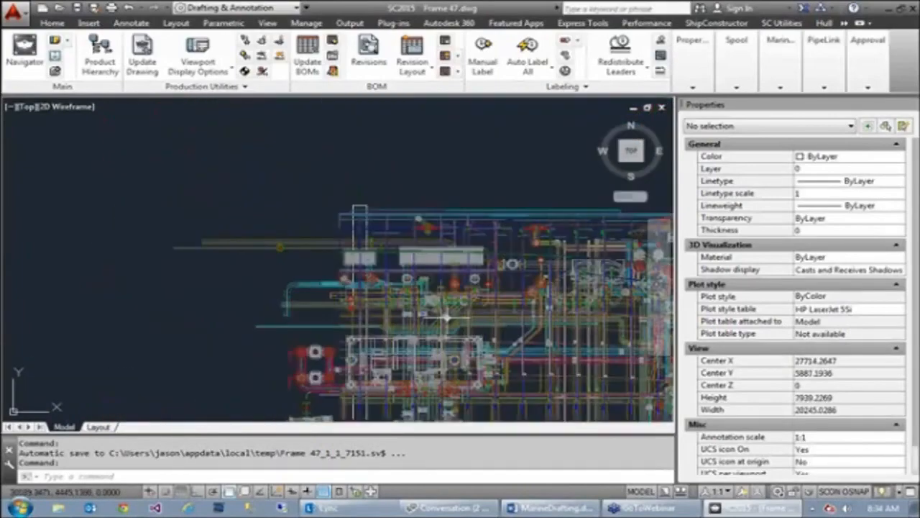
Step: Return to the Frame 47 section and examine its bottom structure across the centreline to the hull side on its right
scroll(418, 301, down, 2)
scroll(312, 209, down, 2)
middle_drag(313, 156, 351, 347)
scroll(352, 348, up, 1)
middle_drag(292, 140, 430, 347)
scroll(302, 198, up, 4)
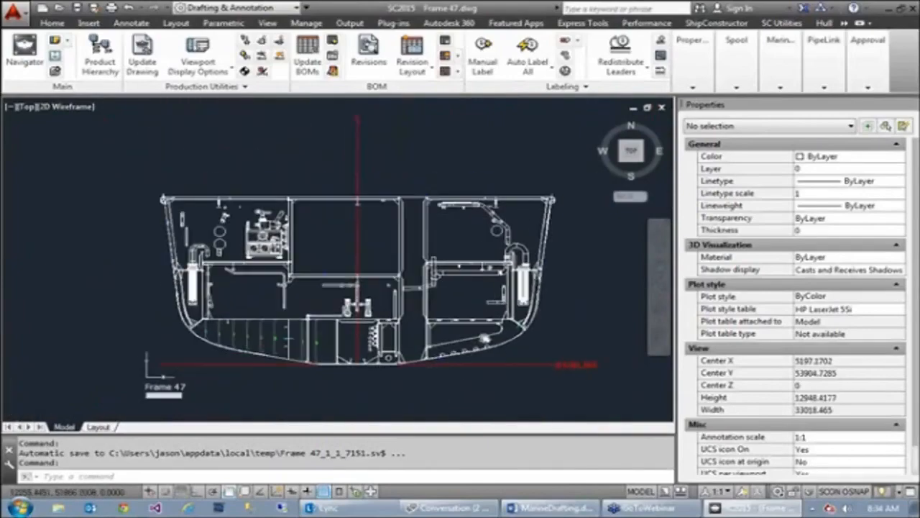
middle_drag(558, 302, 497, 329)
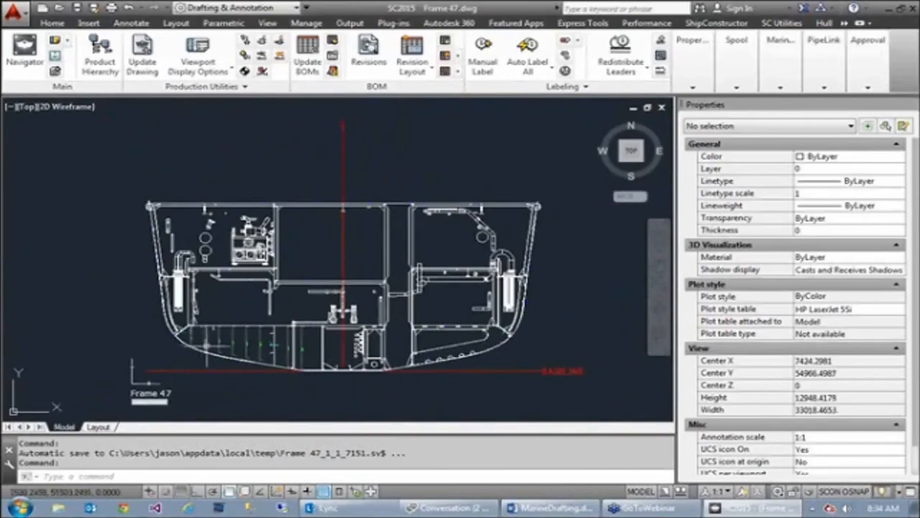
scroll(192, 330, up, 2)
scroll(208, 345, up, 2)
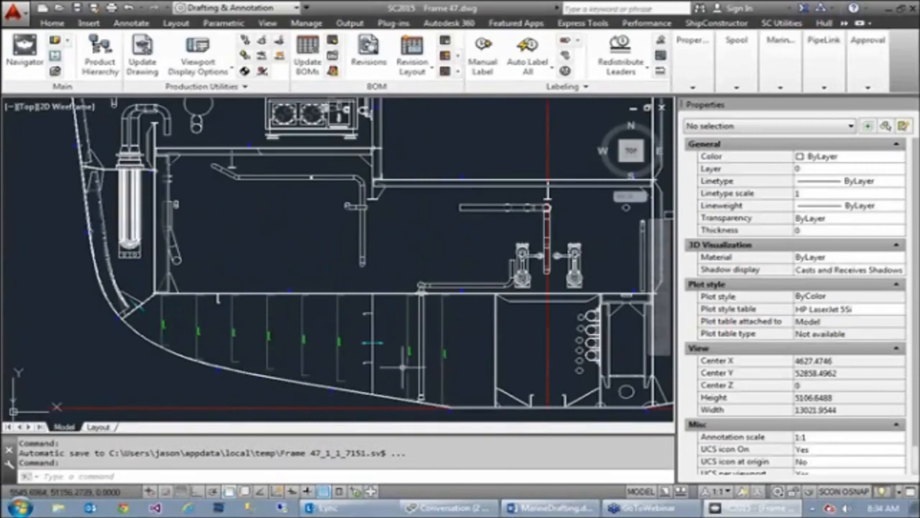
mouse_move(520, 366)
middle_down()
mouse_move(389, 368)
mouse_move(370, 359)
middle_up()
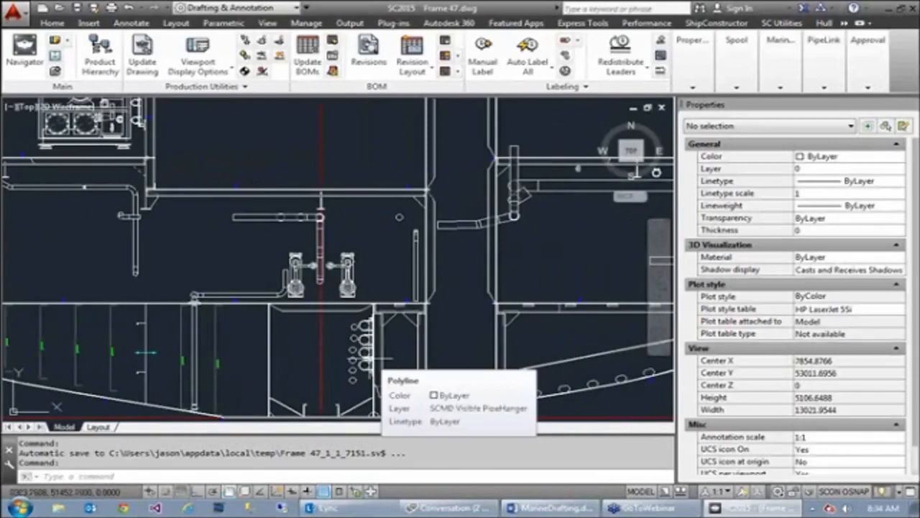
mouse_move(501, 297)
middle_down()
mouse_move(400, 308)
mouse_move(352, 269)
middle_up()
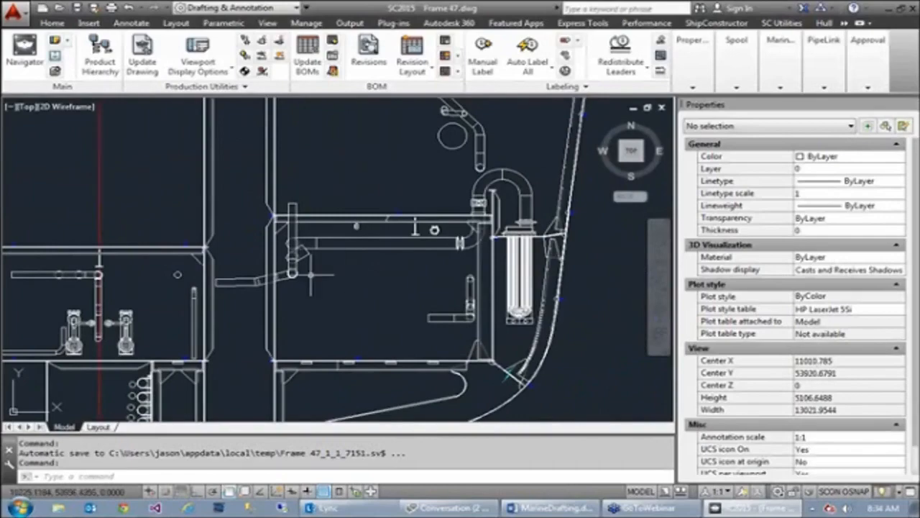
Step: Examine up close the pipe runs under the deck and the pipe bend in the section's lower right compartment
scroll(278, 270, up, 4)
scroll(409, 296, down, 2)
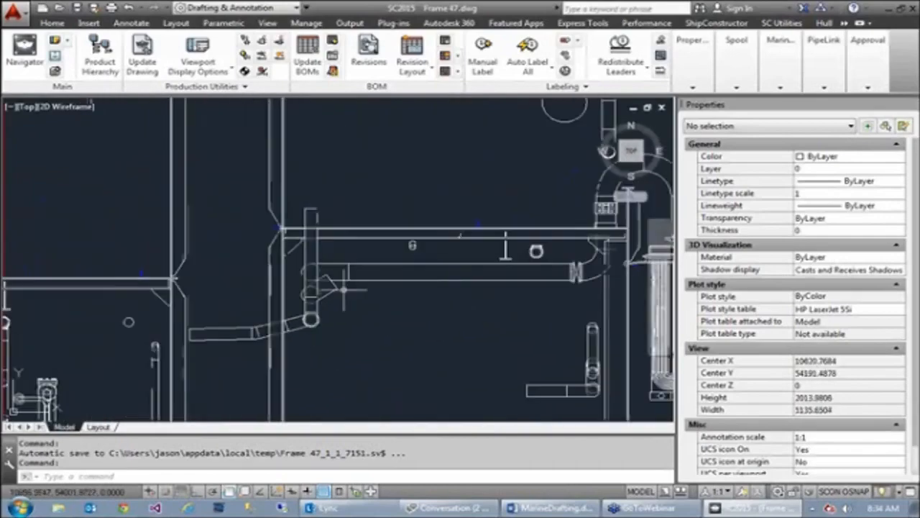
middle_drag(473, 342, 257, 247)
scroll(355, 309, up, 4)
scroll(377, 315, down, 4)
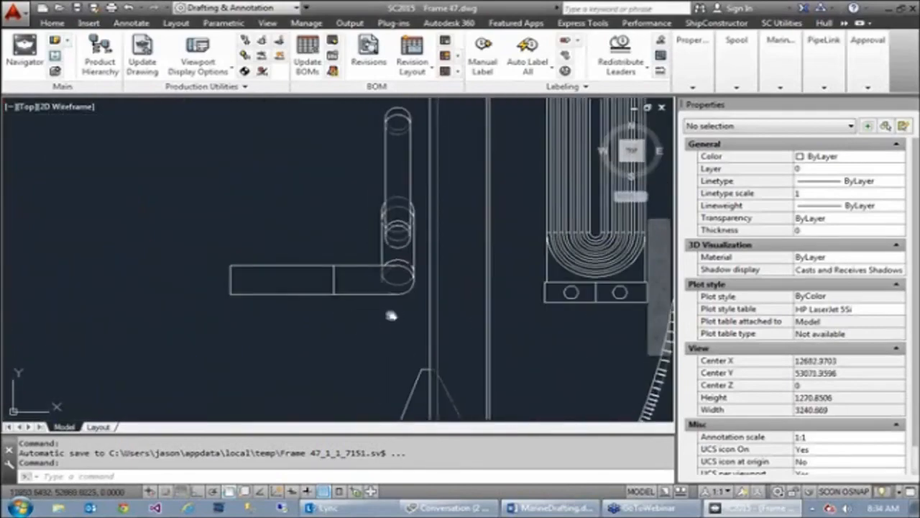
scroll(367, 309, up, 6)
click(363, 311)
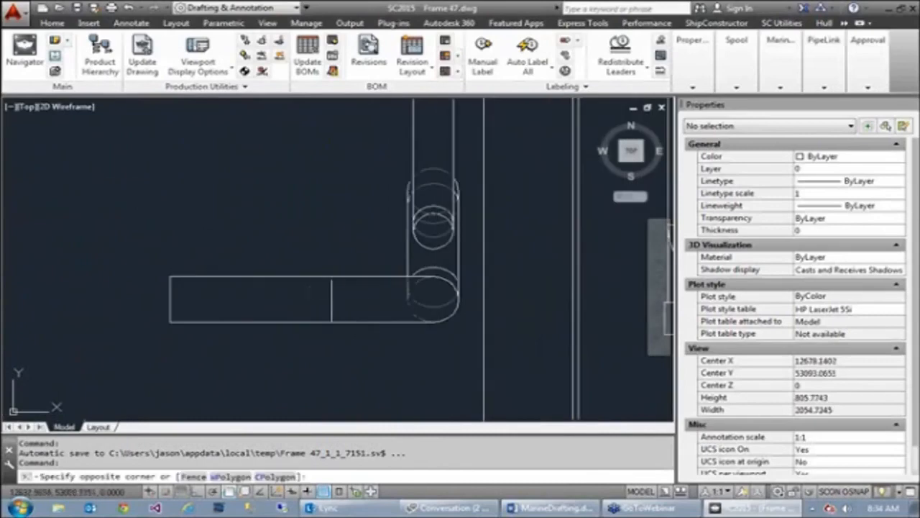
click(318, 290)
key(Escape)
key(Escape)
scroll(381, 300, down, 2)
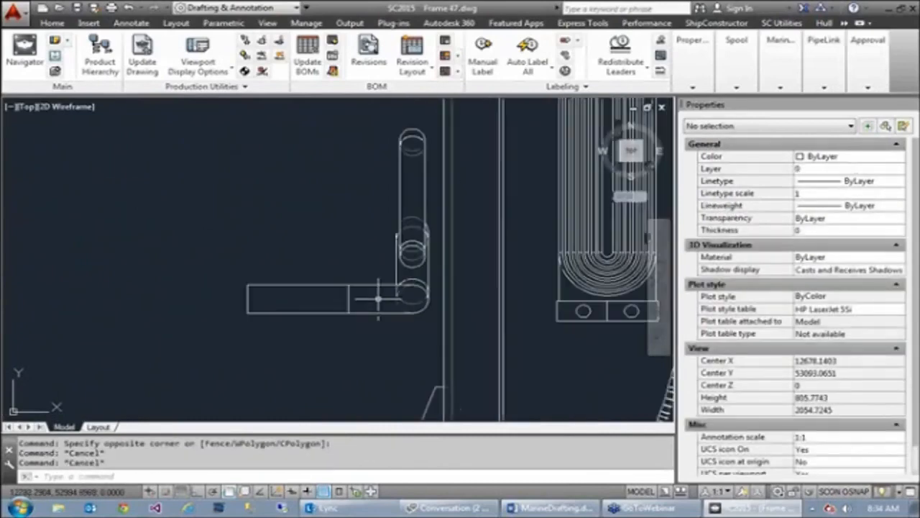
Step: Examine the elbow, coupling, deck penetration and U-shaped pipe by the right hull side, including how lines behind structure are drawn
mouse_move(362, 199)
middle_down()
mouse_move(378, 237)
mouse_move(391, 416)
middle_up()
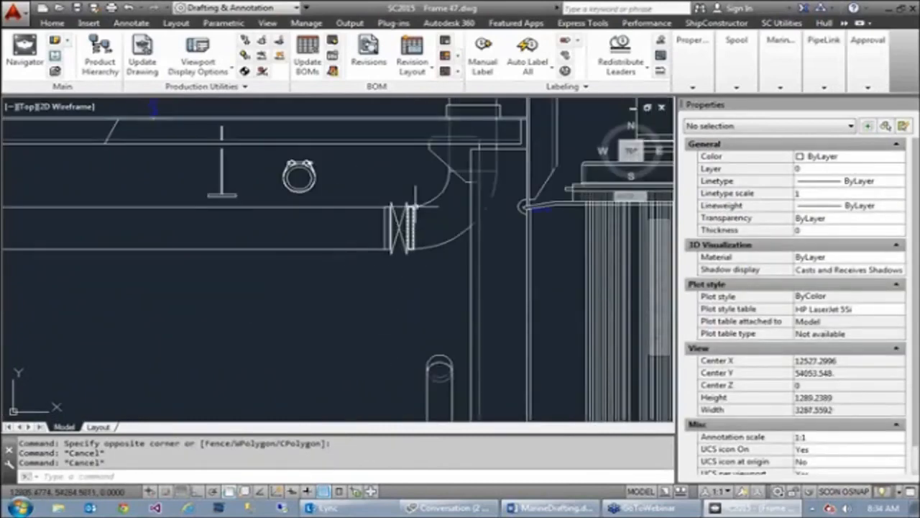
middle_drag(431, 240, 435, 304)
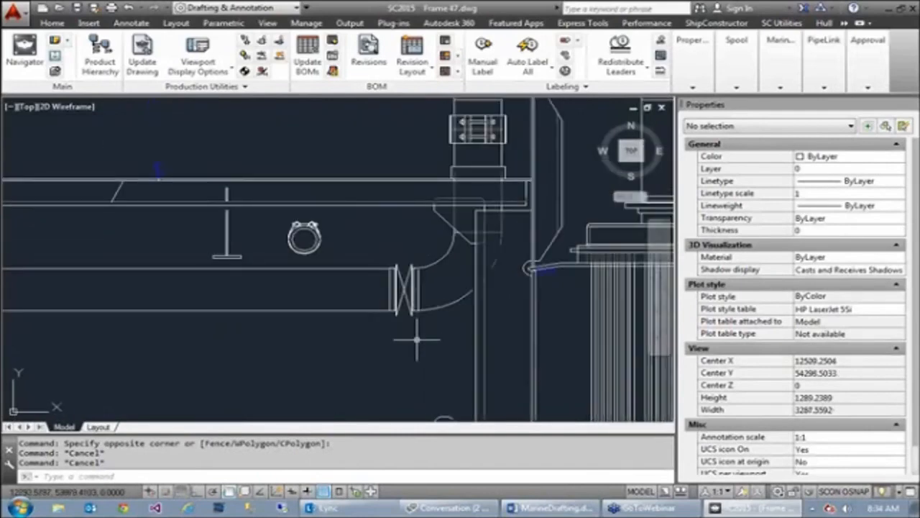
middle_drag(473, 167, 466, 332)
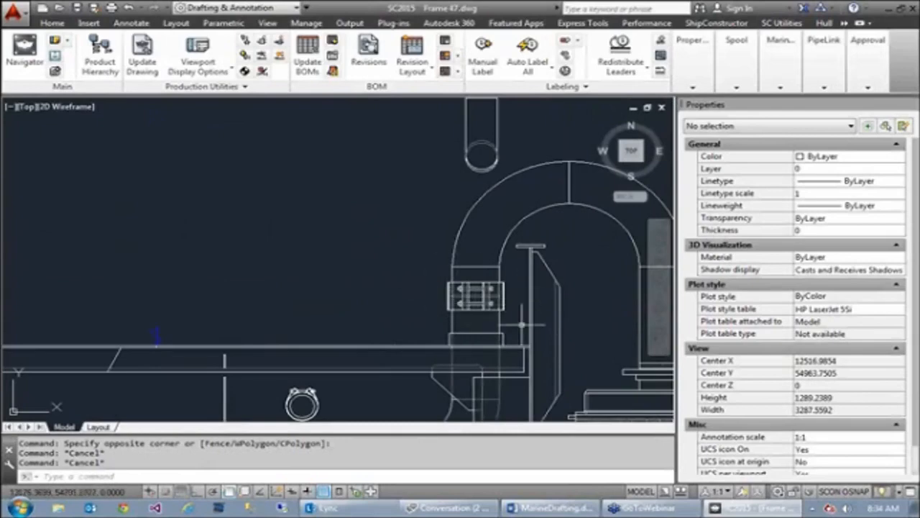
scroll(520, 327, up, 2)
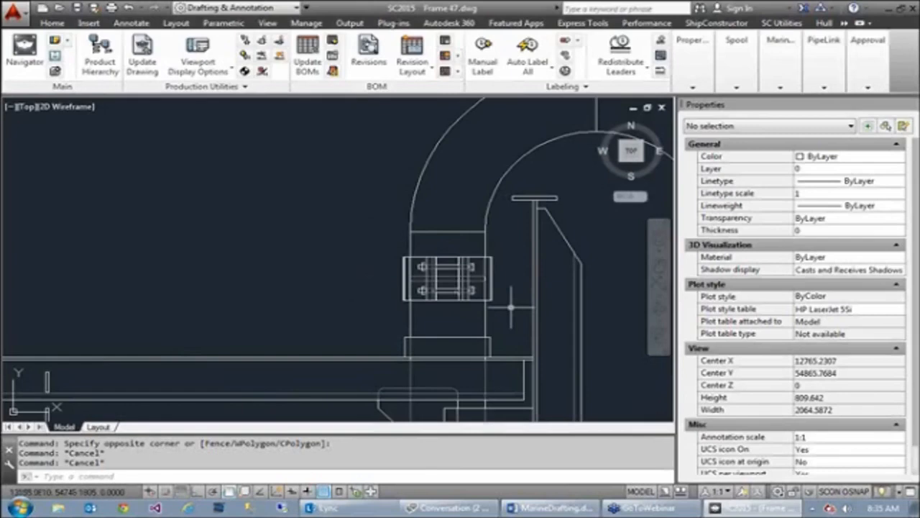
middle_drag(511, 305, 447, 286)
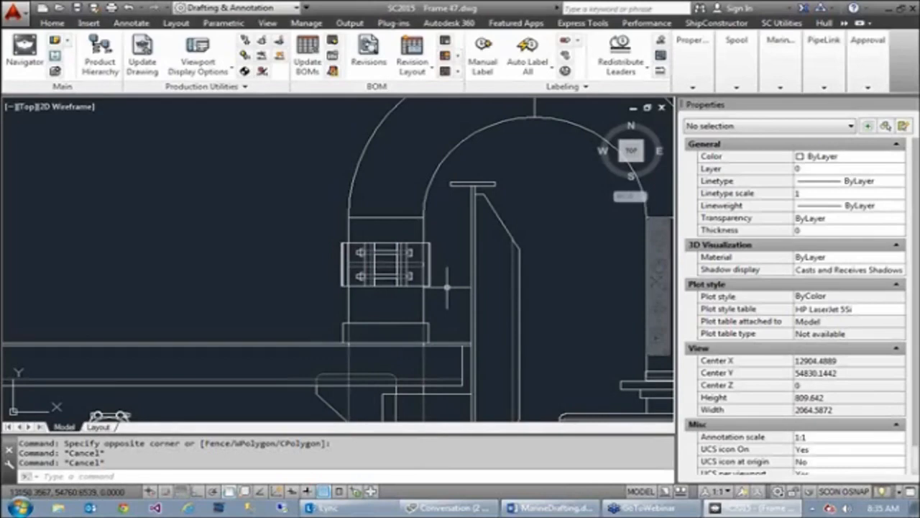
scroll(447, 286, down, 2)
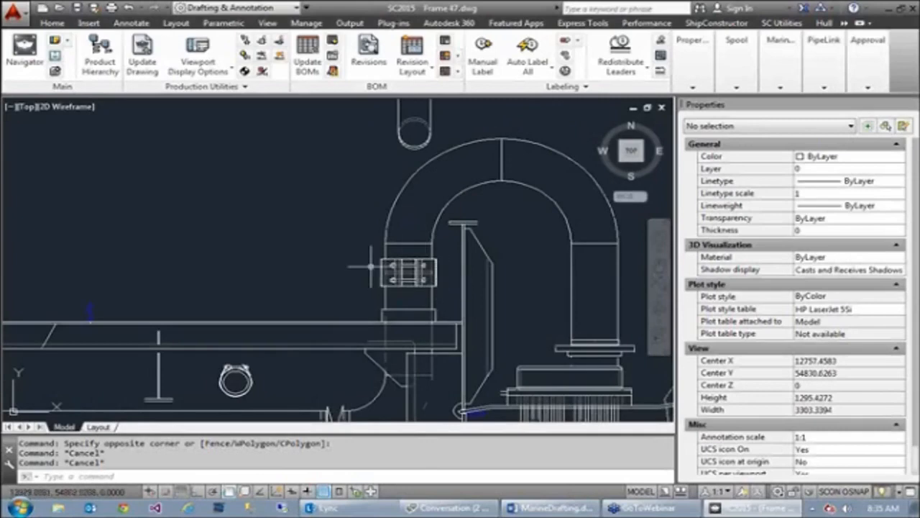
middle_drag(455, 322, 452, 287)
click(426, 364)
key(Escape)
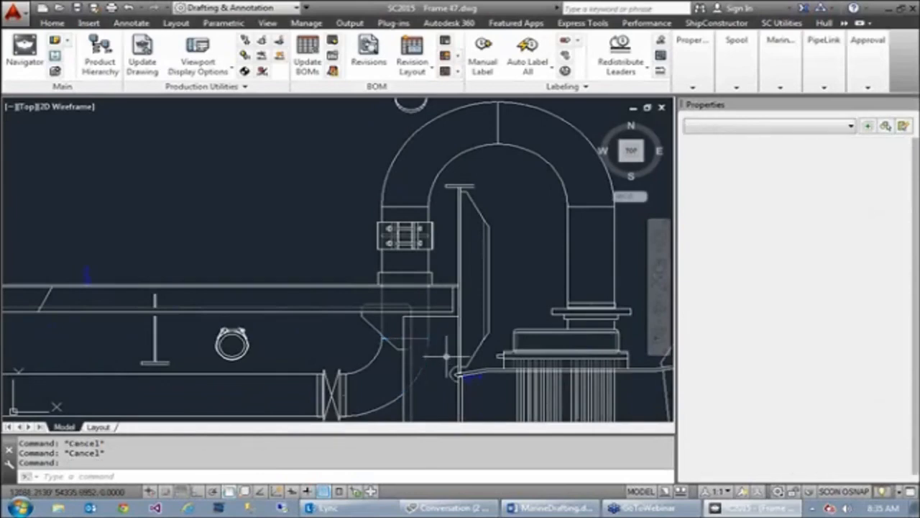
key(Escape)
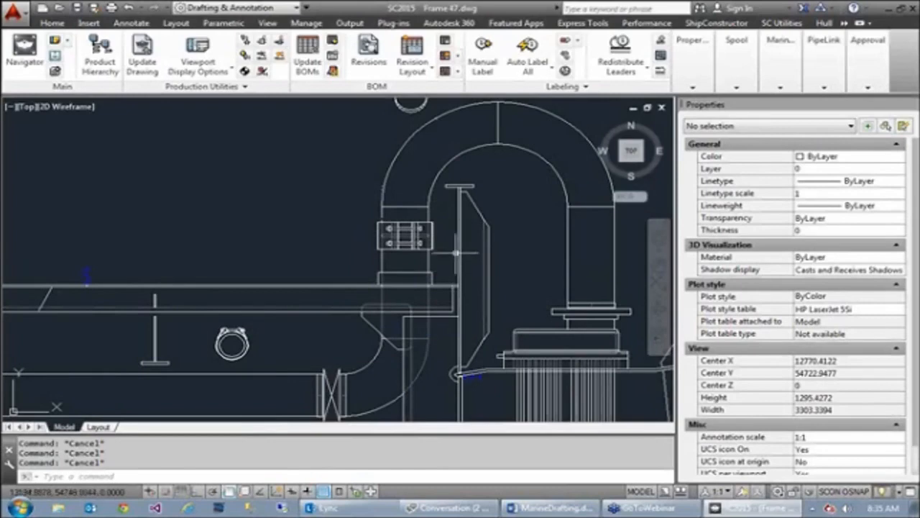
scroll(447, 240, down, 2)
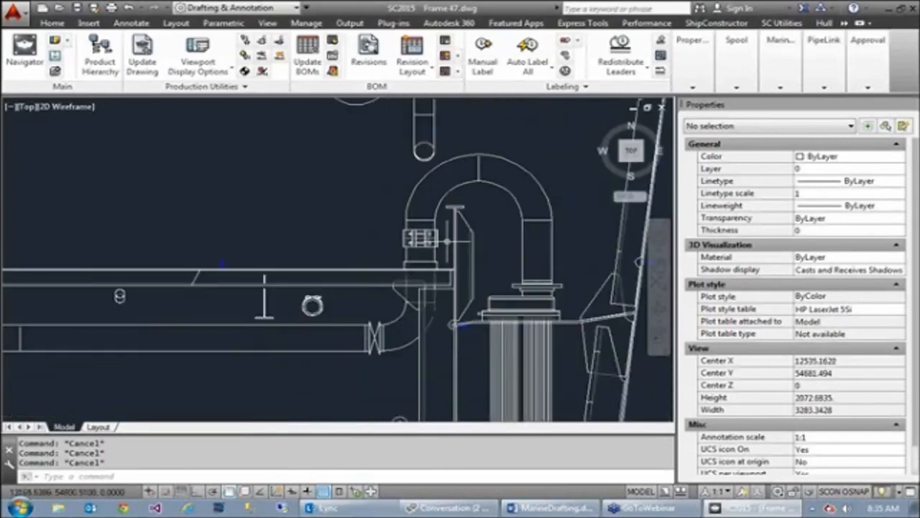
scroll(447, 240, down, 2)
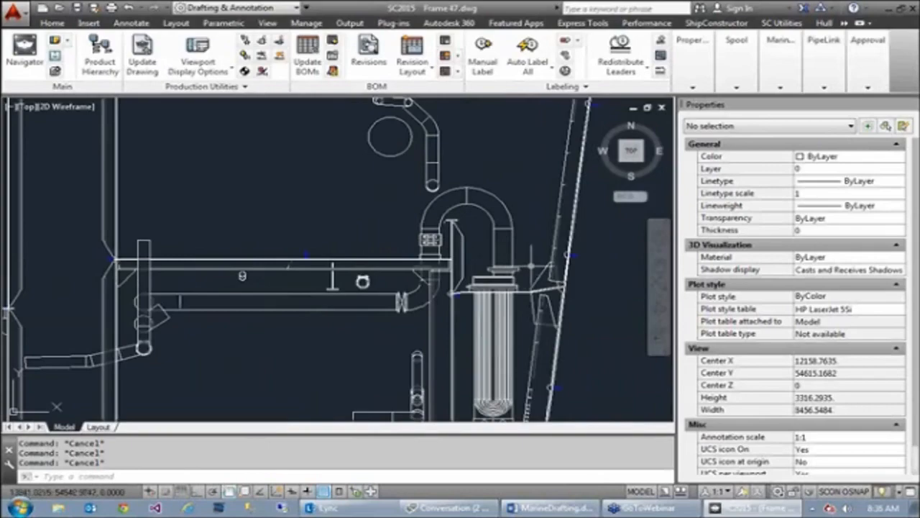
scroll(531, 265, down, 4)
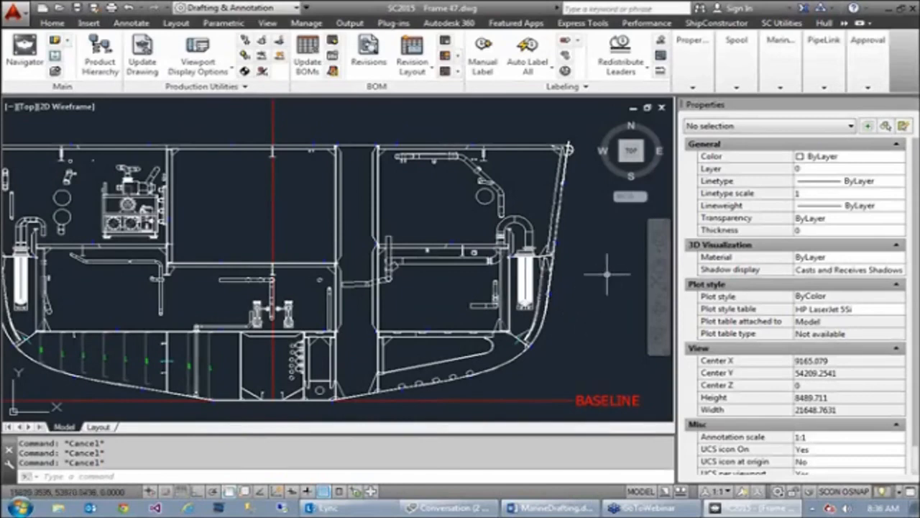
Step: Look at the ShipConstructor tools and bring back the Production tools
click(747, 24)
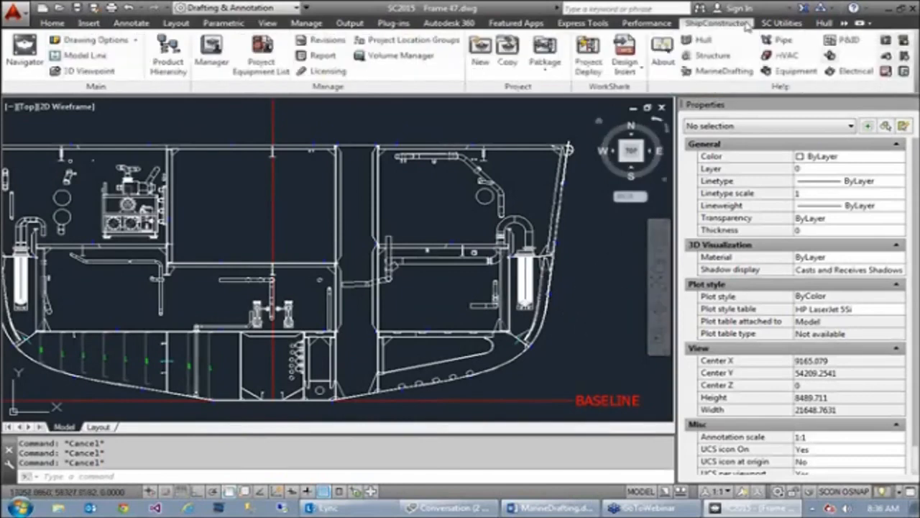
click(846, 23)
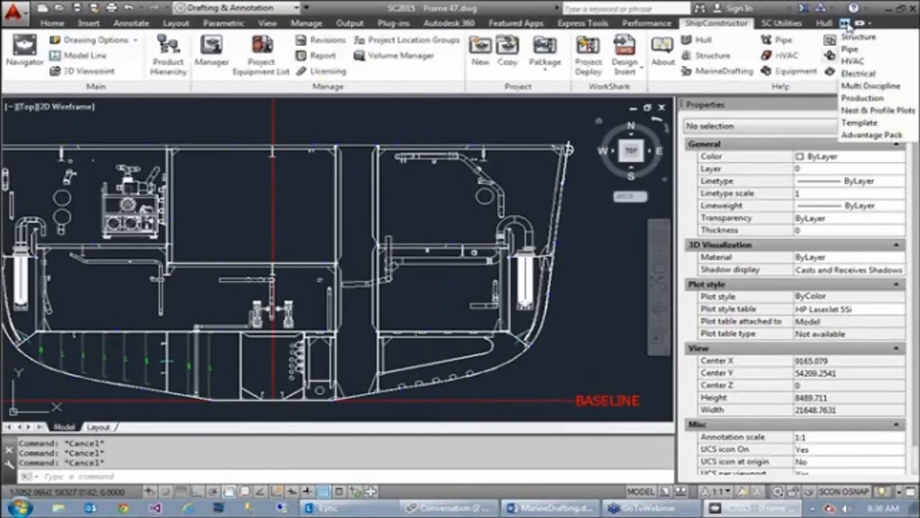
click(878, 99)
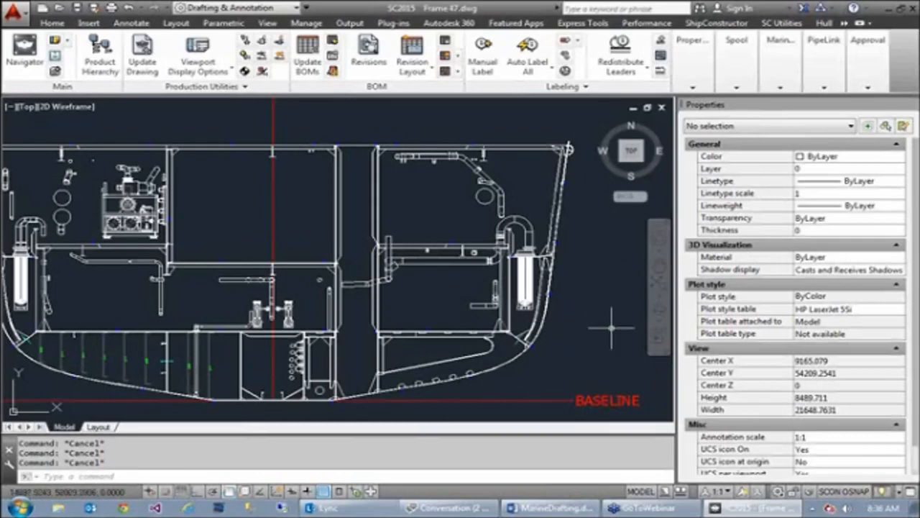
click(549, 507)
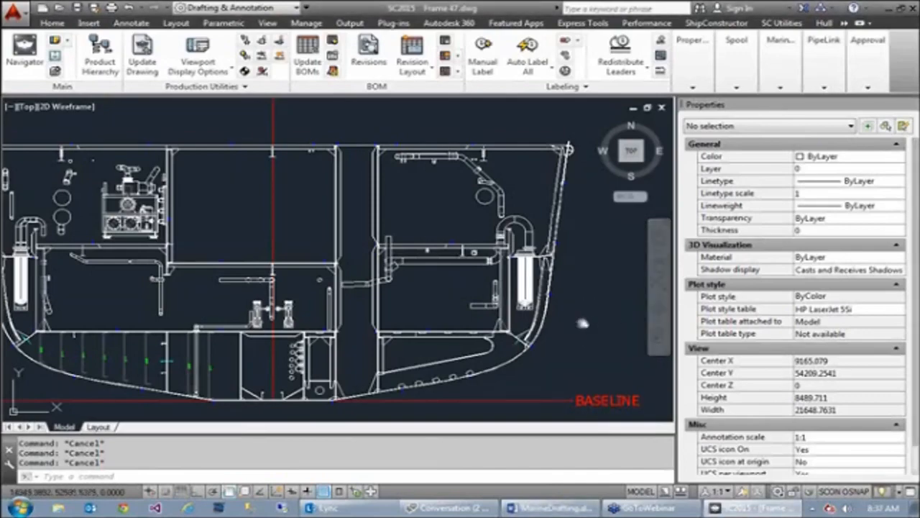
Step: Inspect the MarineDrafting properties of the lower right face plate polyline and of the equipment polyline beside the right hull side
middle_drag(582, 324, 631, 323)
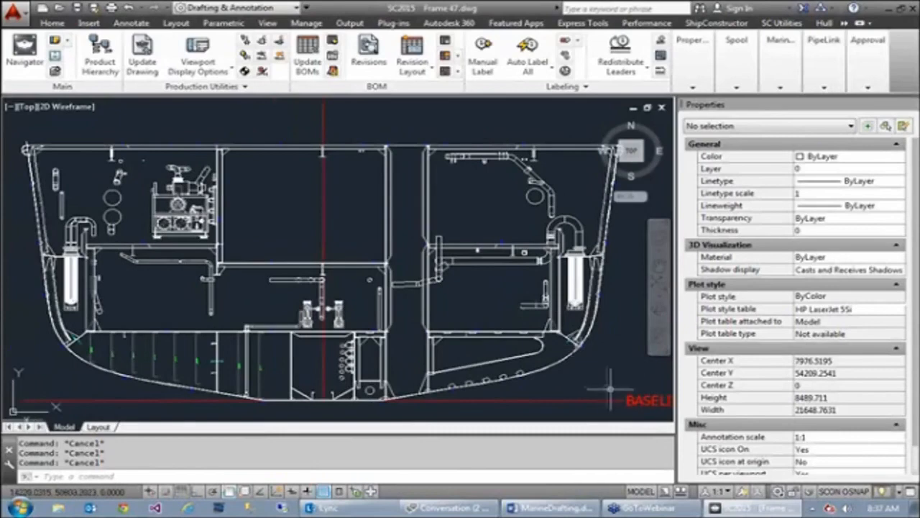
click(545, 352)
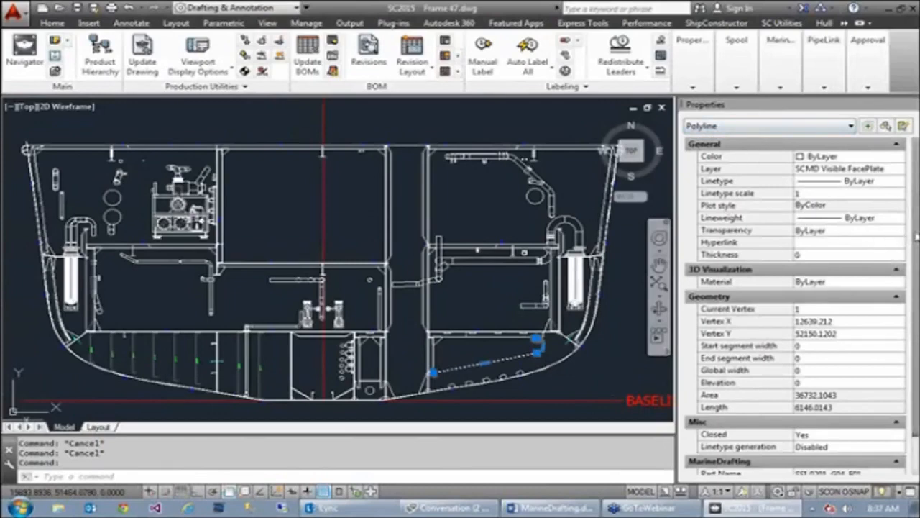
scroll(916, 307, down, 2)
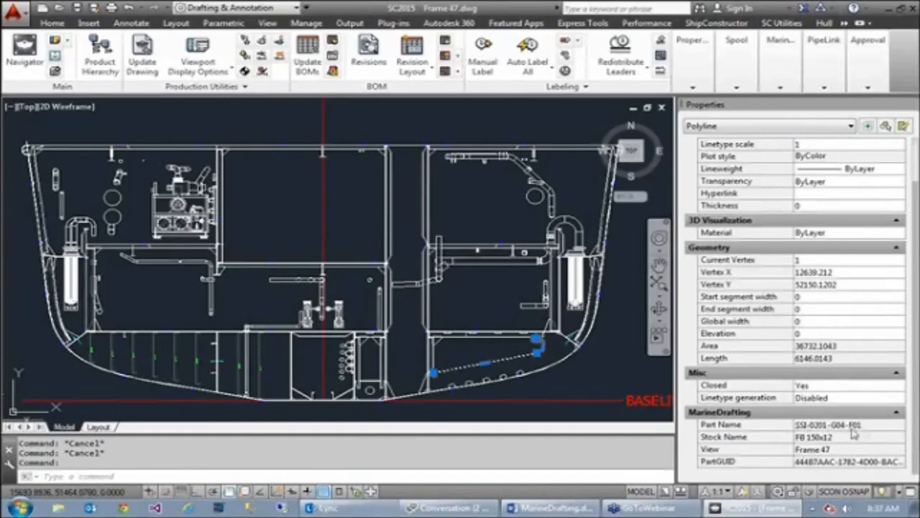
key(Escape)
click(576, 291)
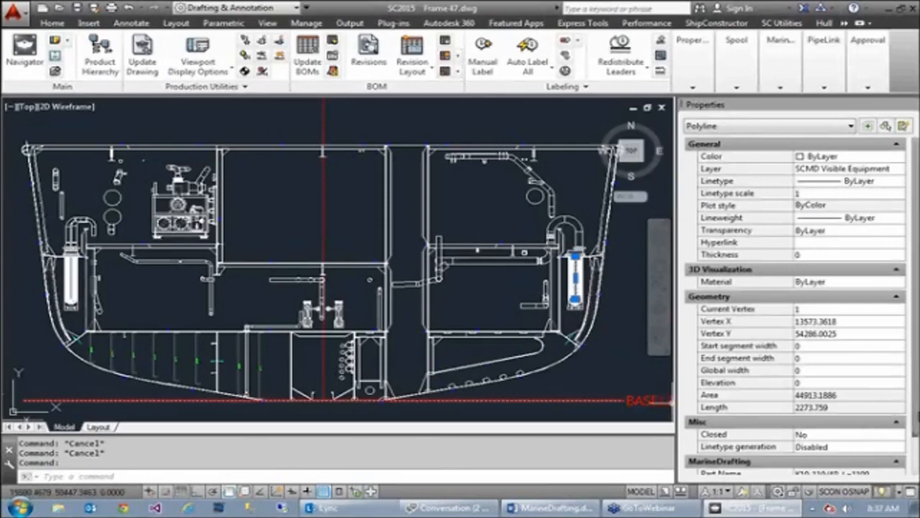
scroll(916, 424, down, 2)
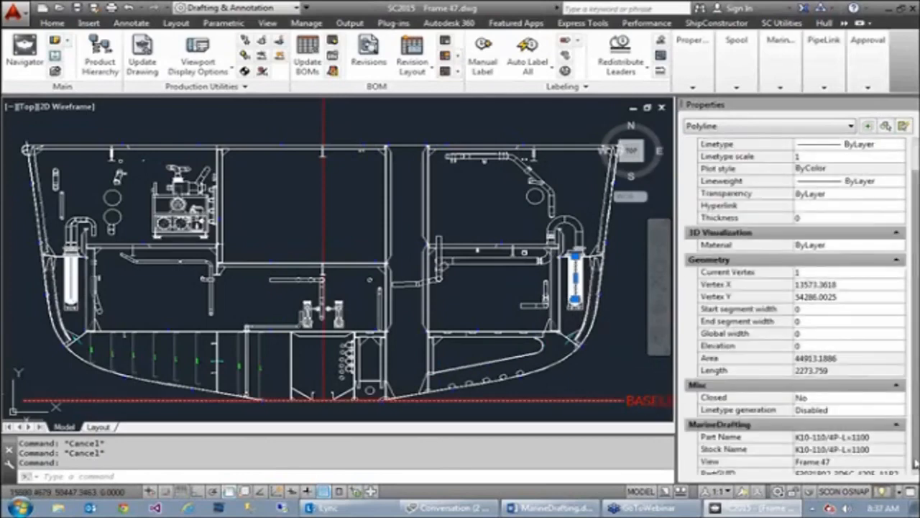
Step: Clear the selection, switch to the drawing's paper space layout and examine the sheet and its title block
key(Escape)
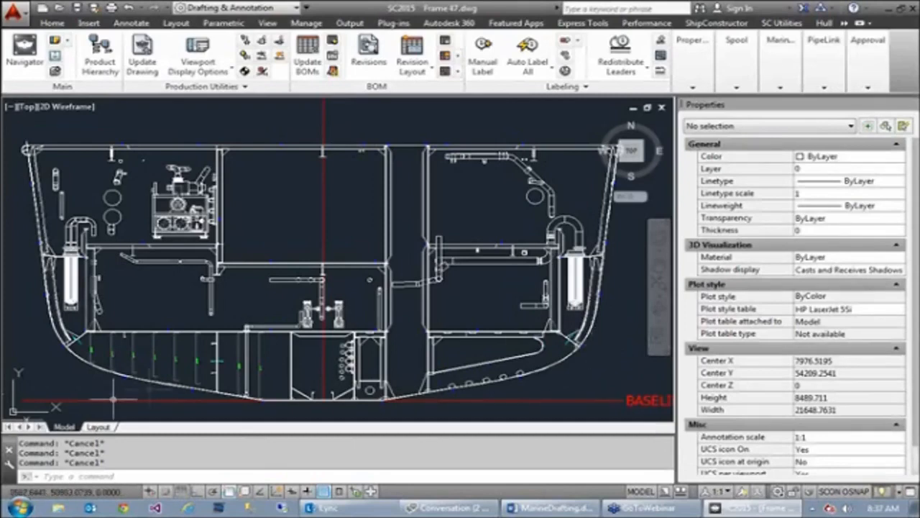
click(98, 427)
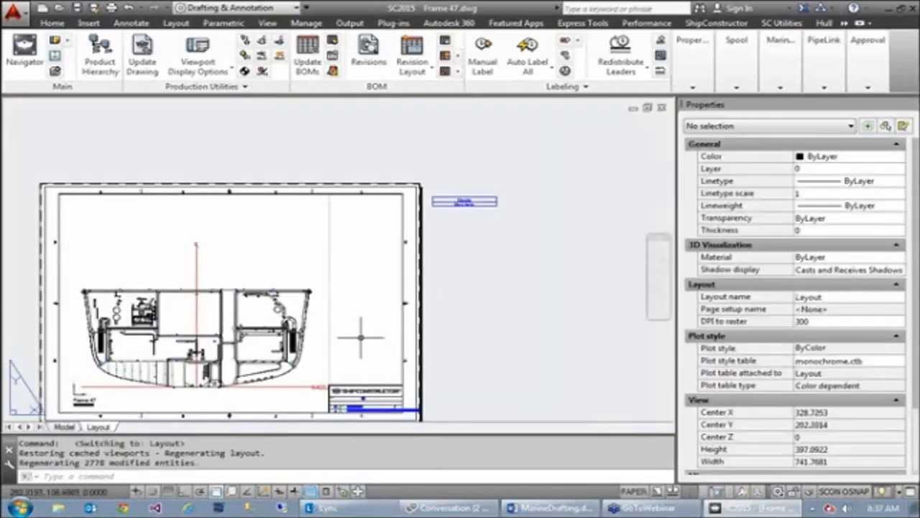
middle_drag(361, 336, 422, 302)
scroll(206, 338, up, 2)
scroll(205, 339, down, 2)
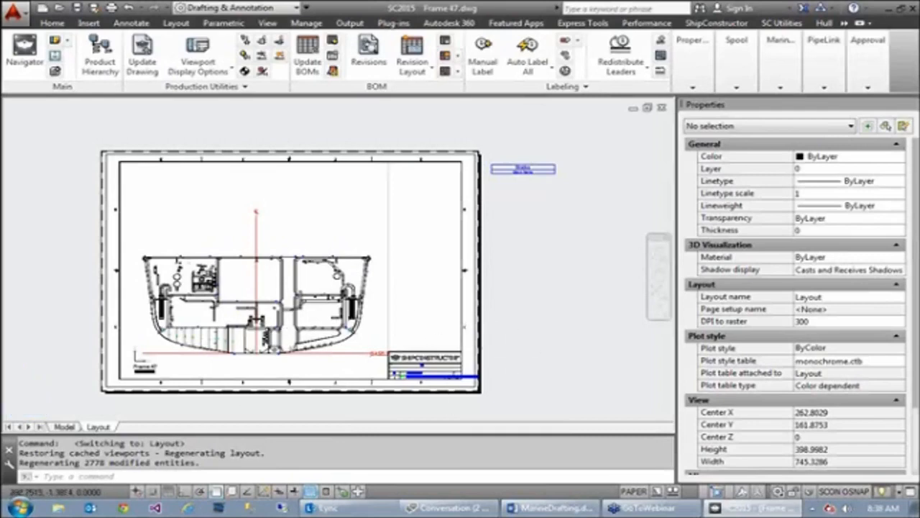
scroll(454, 392, up, 4)
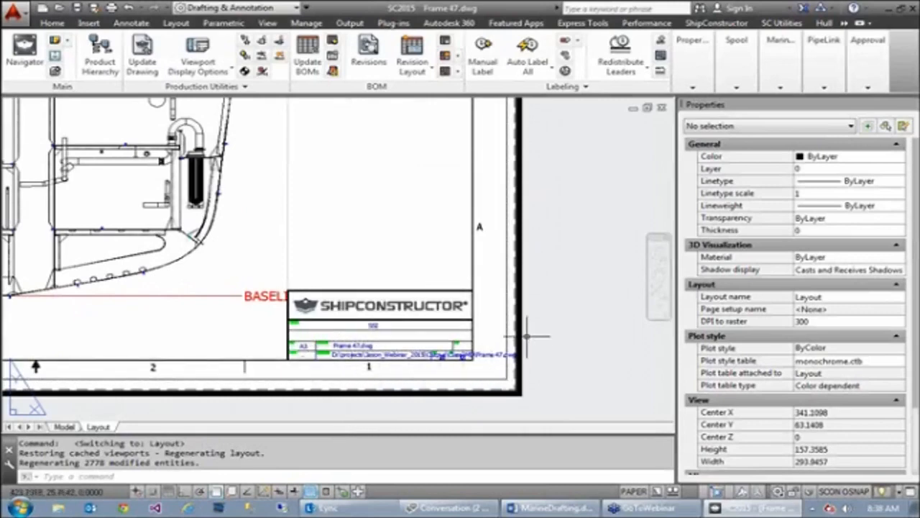
mouse_move(378, 327)
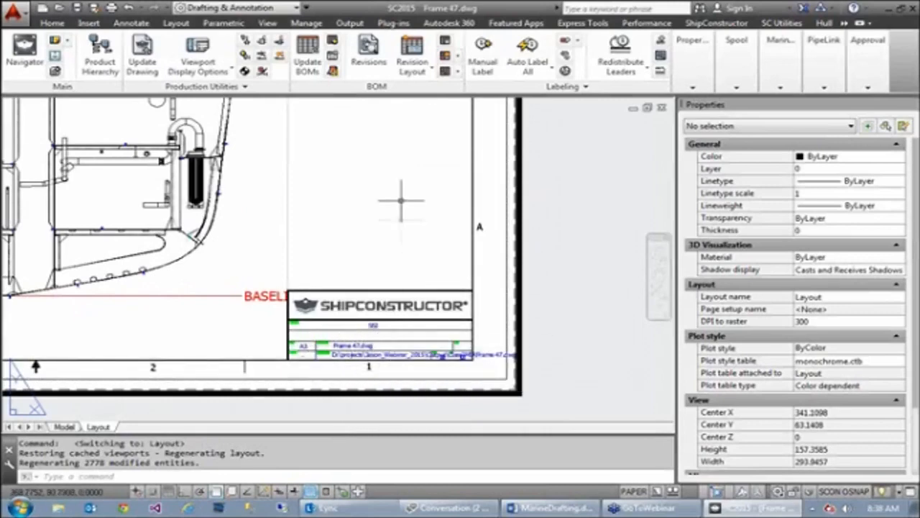
middle_drag(414, 223, 423, 382)
scroll(424, 382, down, 2)
scroll(535, 267, down, 2)
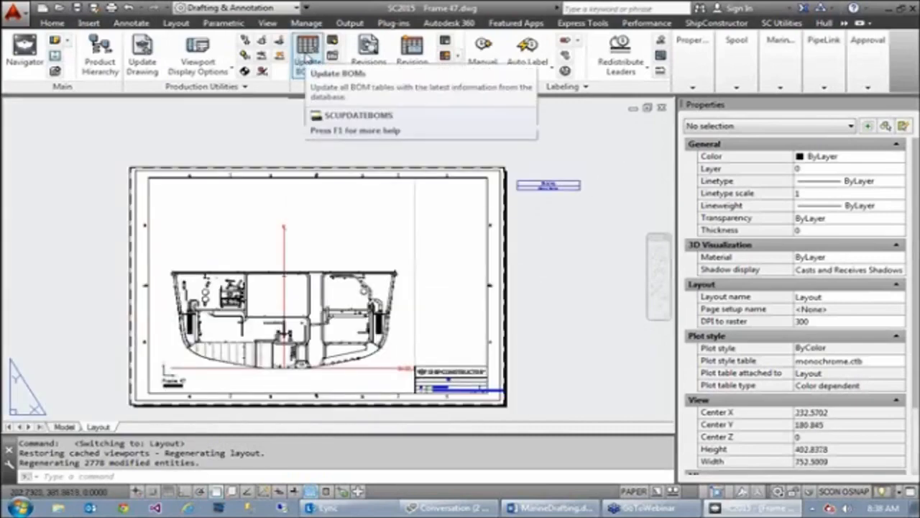
Step: Update all BOM tables, check the Stocks table beside the sheet and close the Properties palette
click(305, 58)
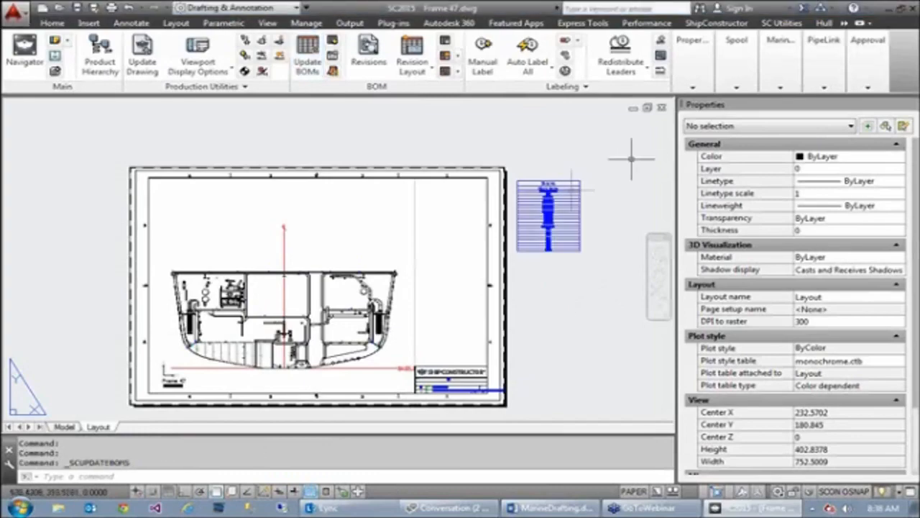
scroll(553, 205, up, 4)
scroll(555, 207, up, 2)
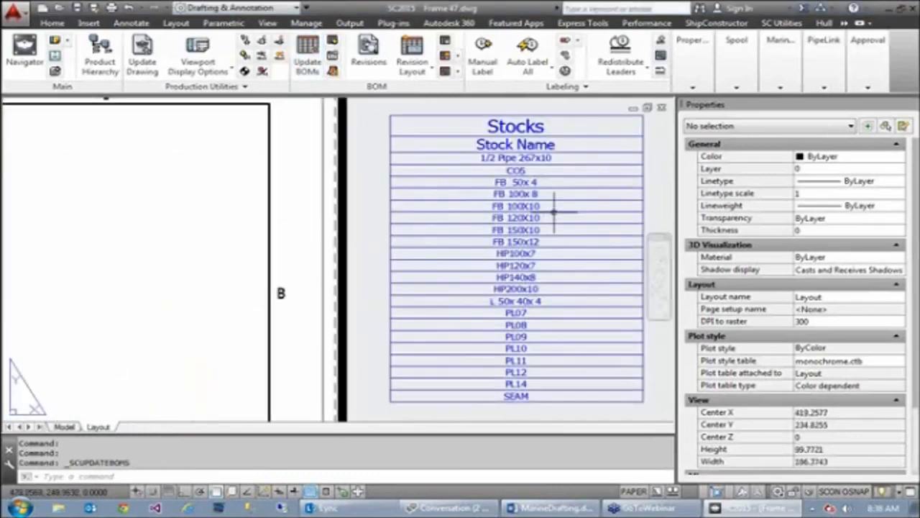
scroll(554, 210, down, 2)
click(913, 106)
Step: Start a manual label and place a PL11 label below the baseline for the plate with the round hole near the keel
middle_drag(505, 310, 643, 269)
scroll(619, 276, down, 2)
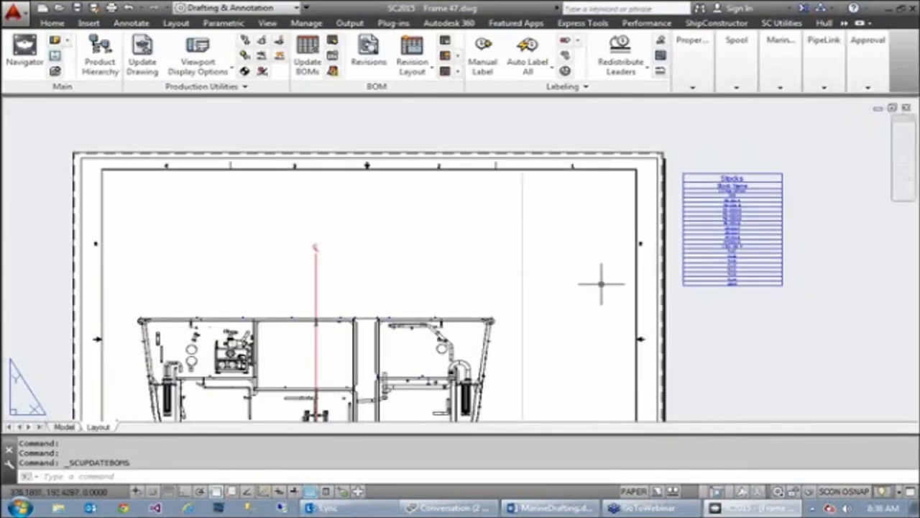
scroll(602, 284, down, 2)
middle_drag(543, 343, 526, 307)
scroll(404, 352, up, 2)
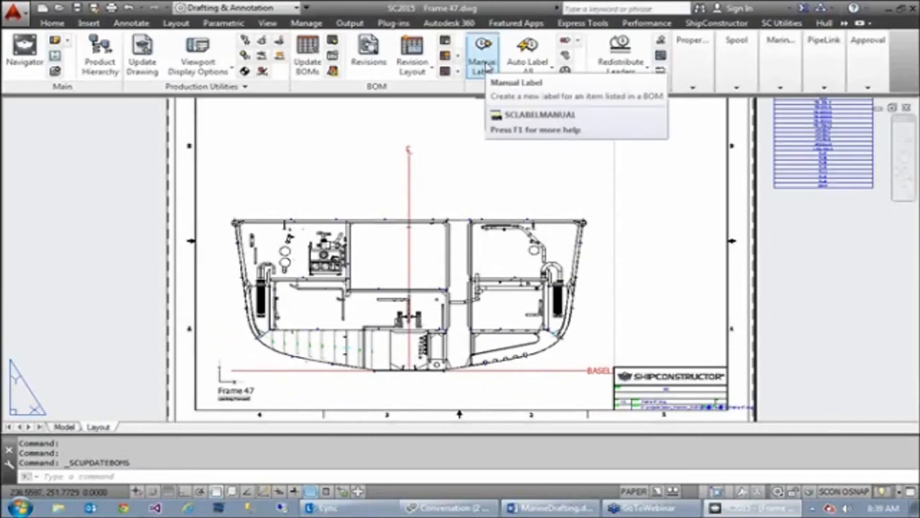
click(483, 66)
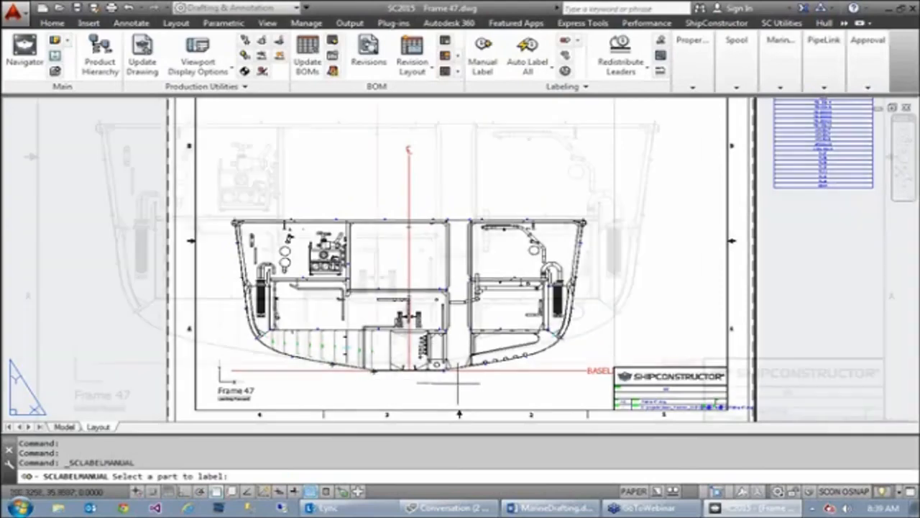
scroll(457, 381, up, 6)
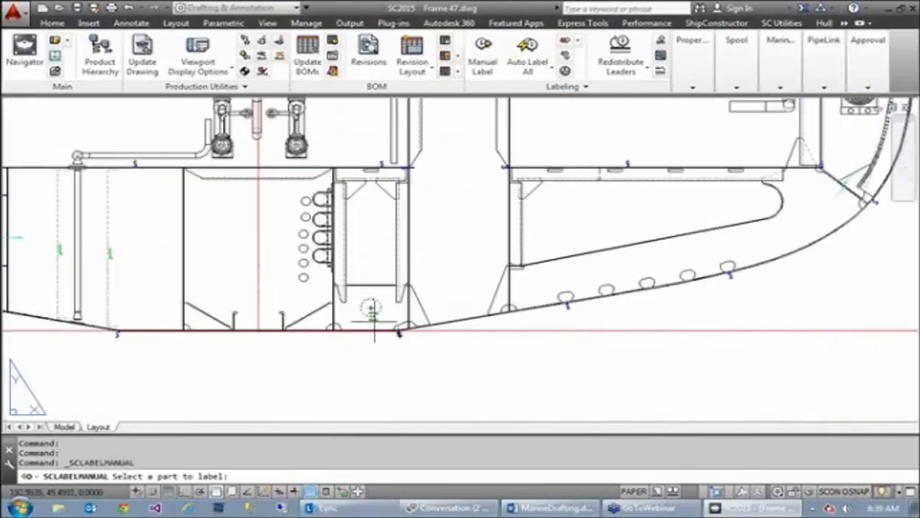
click(370, 308)
click(398, 383)
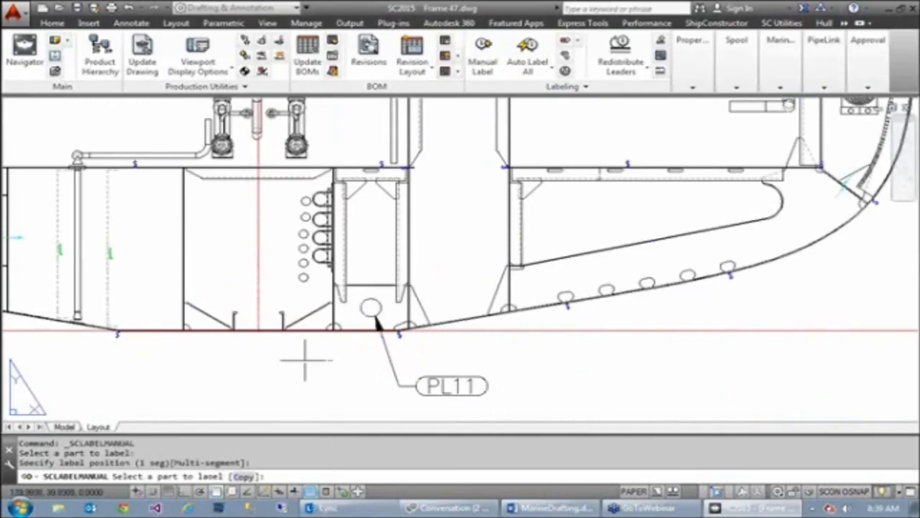
Step: Label the lower left corner bracket of the centreline compartment as PL07, with the label below the baseline
click(185, 325)
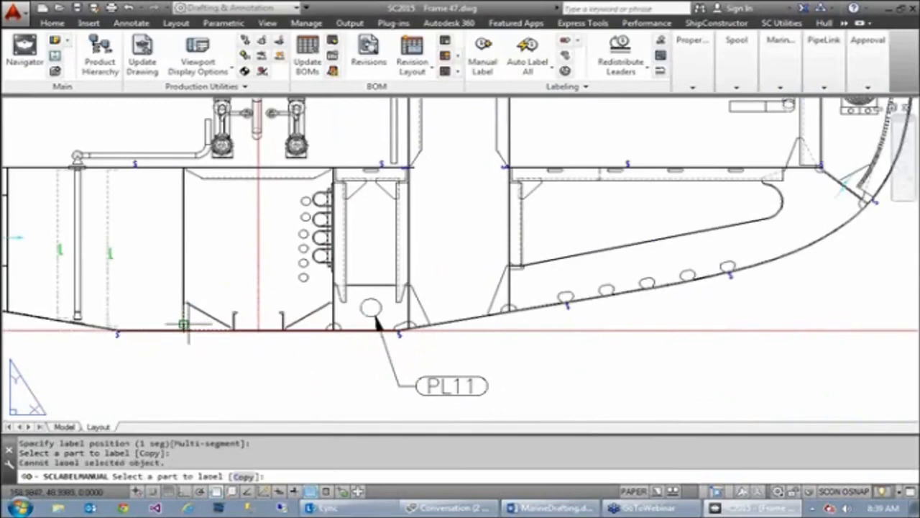
scroll(190, 328, up, 3)
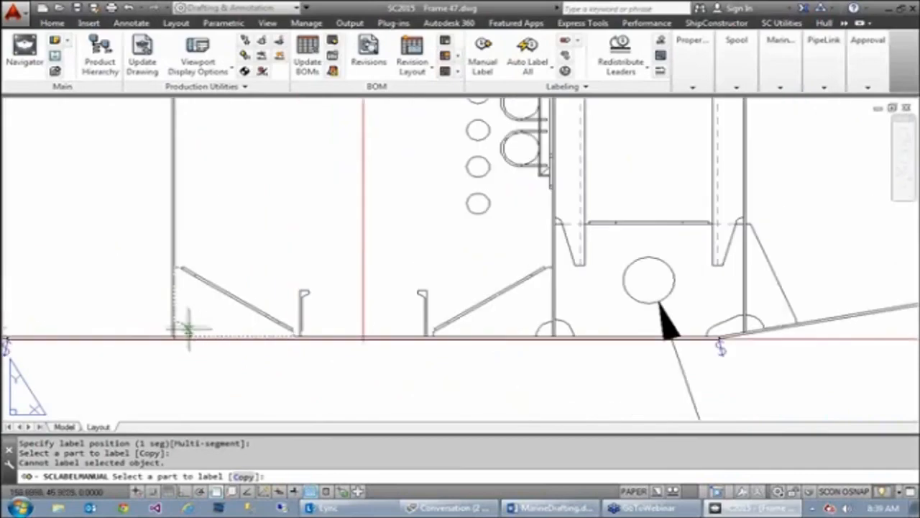
click(182, 319)
scroll(270, 381, down, 2)
click(252, 381)
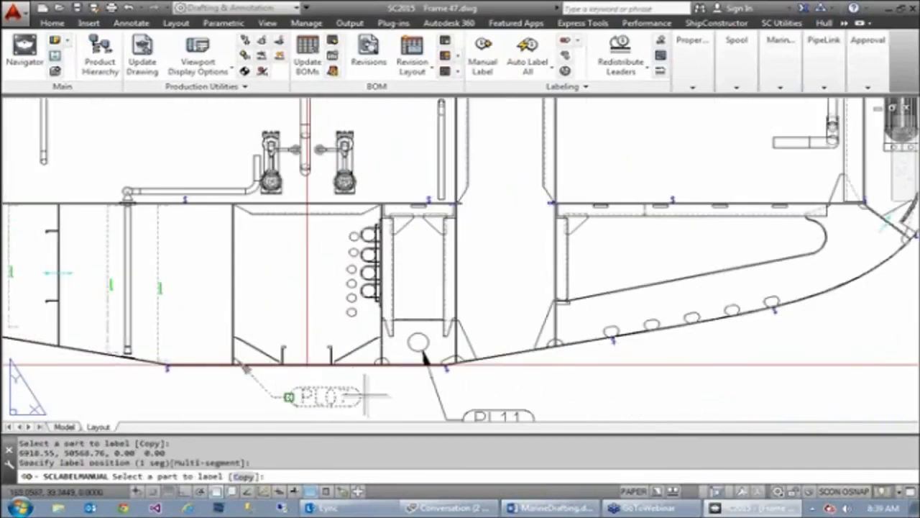
Step: Add HP120x7 labels to the dashed stiffener left of the PL07 bracket and to the vertical stiffener in the right bottom compartment, ending the labelling
middle_drag(463, 379, 532, 336)
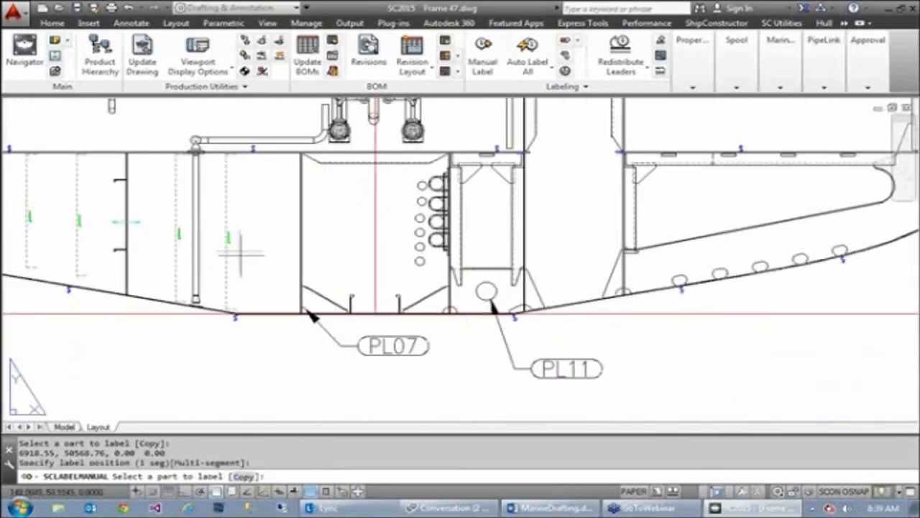
click(228, 258)
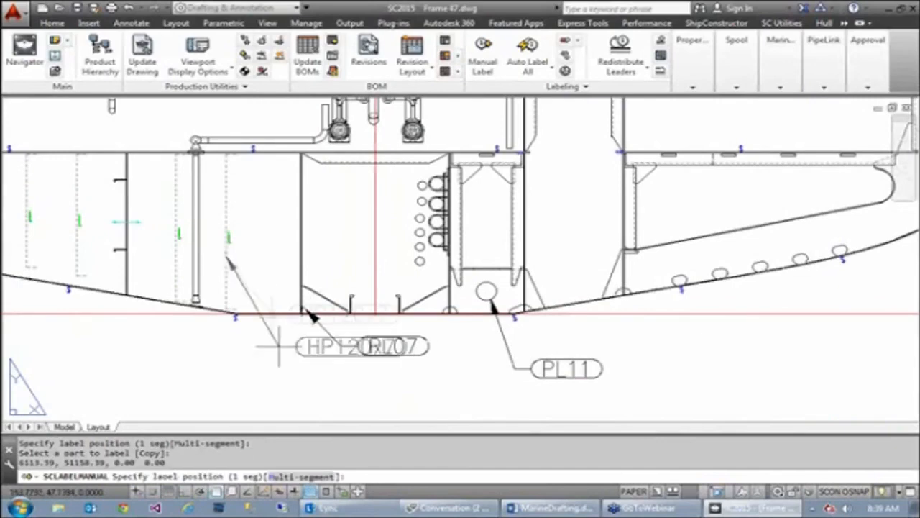
click(165, 356)
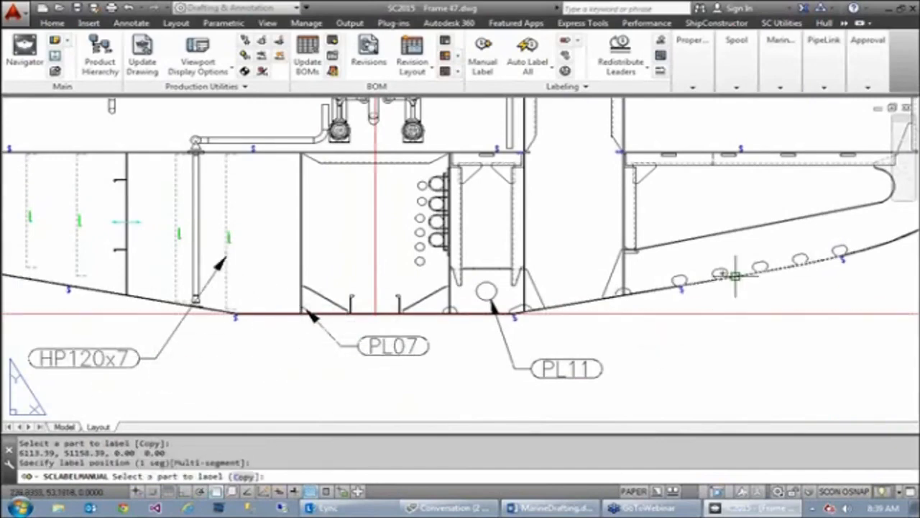
click(635, 201)
click(680, 197)
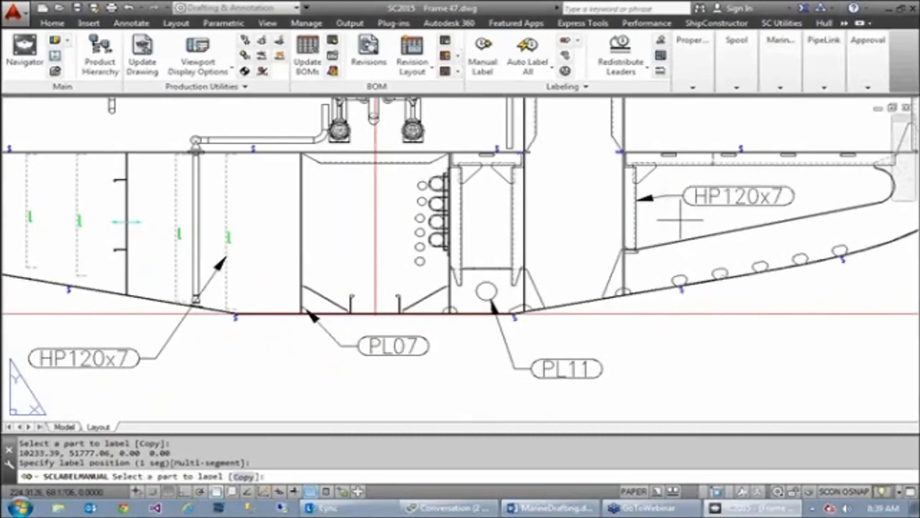
key(Escape)
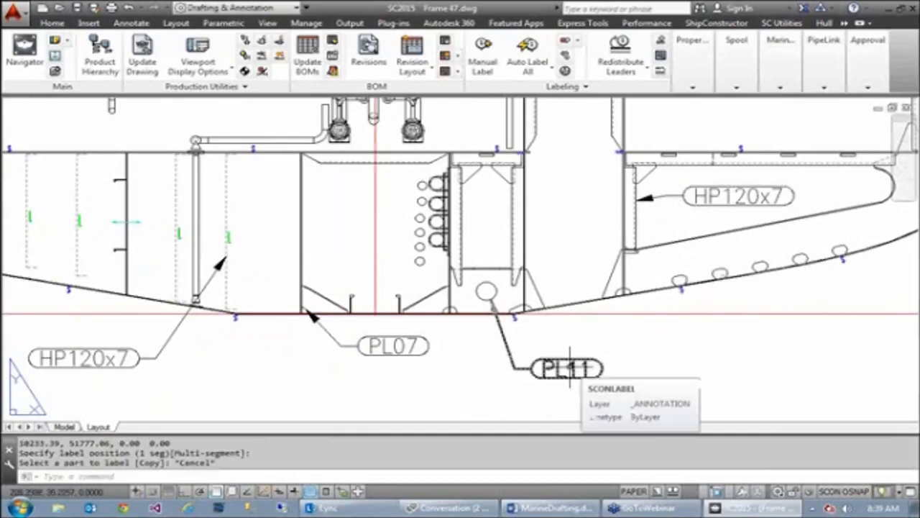
Step: Look over the placed labels and examine up close the pipe coupling above the deck by the right hull side
scroll(568, 363, down, 2)
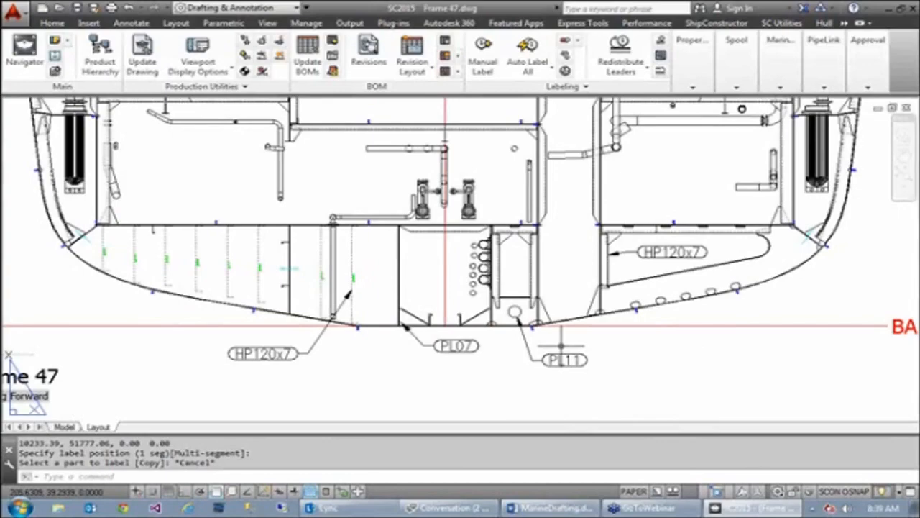
middle_drag(645, 156, 559, 230)
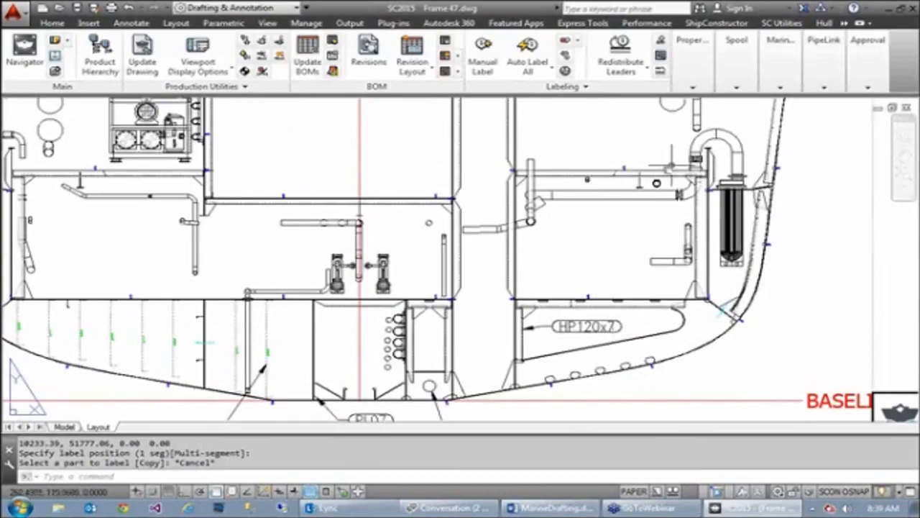
scroll(674, 159, up, 3)
scroll(582, 241, up, 3)
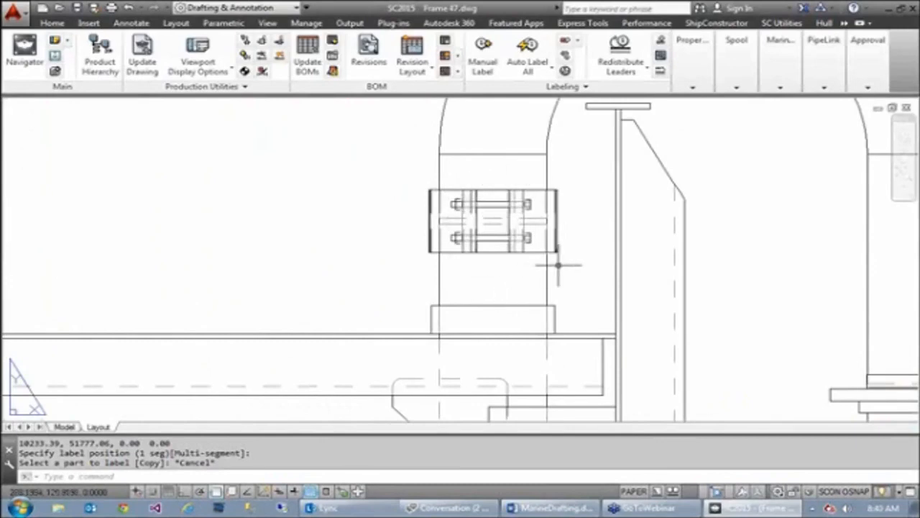
scroll(507, 240, down, 1)
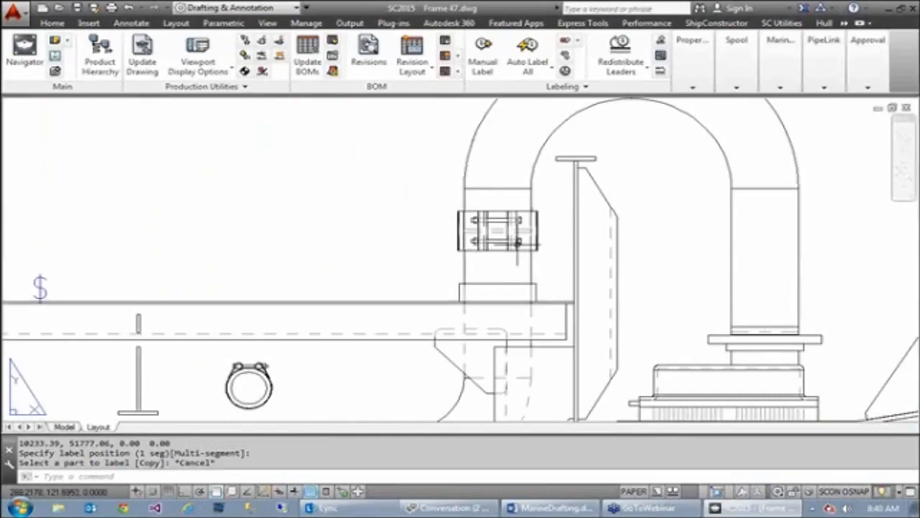
scroll(506, 236, down, 1)
scroll(505, 230, up, 1)
Step: Examine the crossed-triangle pipe fitting between the straight pipe and the elbow, and activate model space inside the viewport there
middle_drag(497, 289, 564, 175)
middle_drag(513, 351, 554, 310)
scroll(554, 309, up, 2)
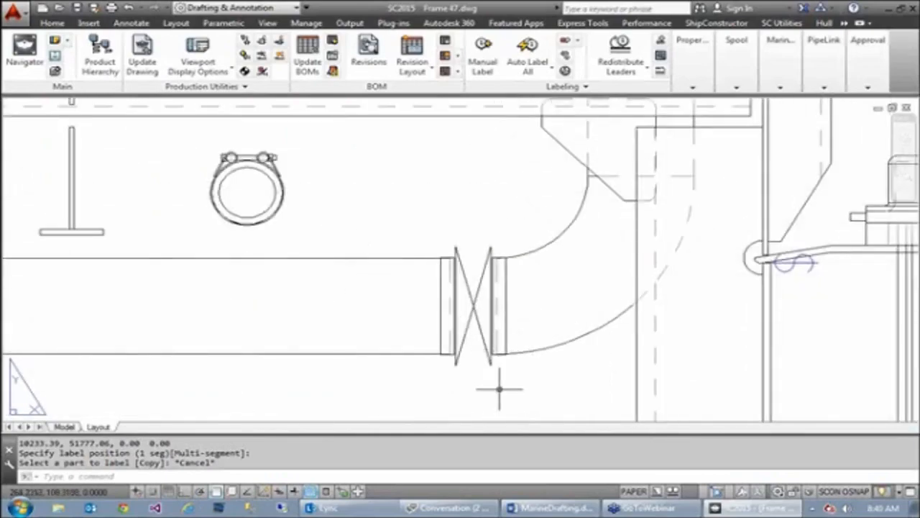
scroll(503, 383, up, 2)
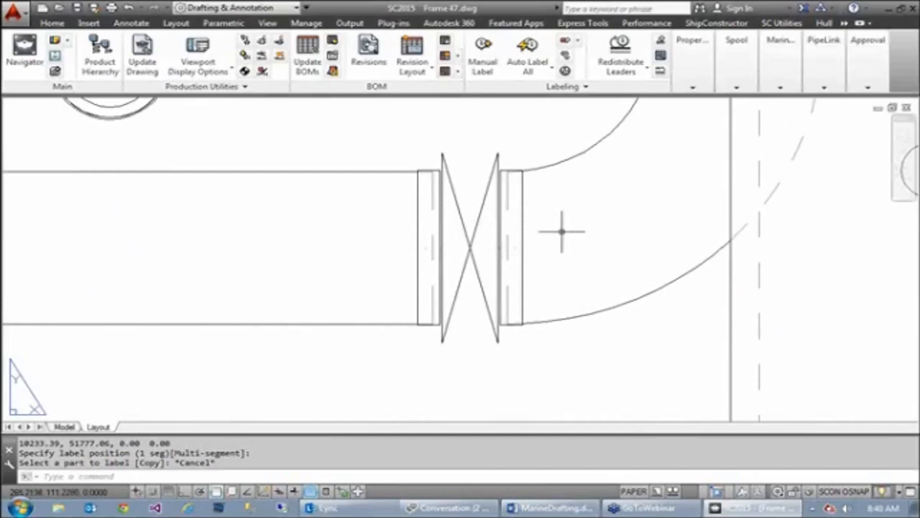
click(432, 250)
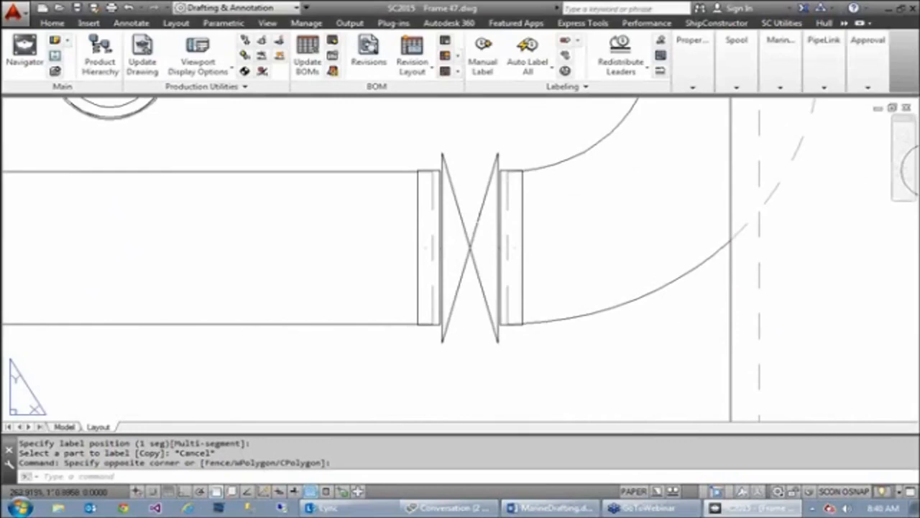
double_click(432, 250)
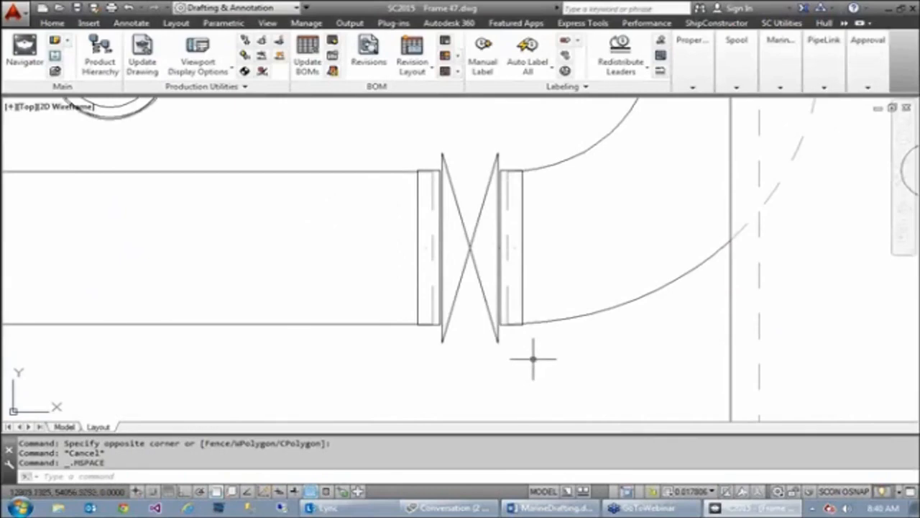
Step: Erase the two vertical dashed hidden lines in the flanges on either side of the valve symbol
click(432, 250)
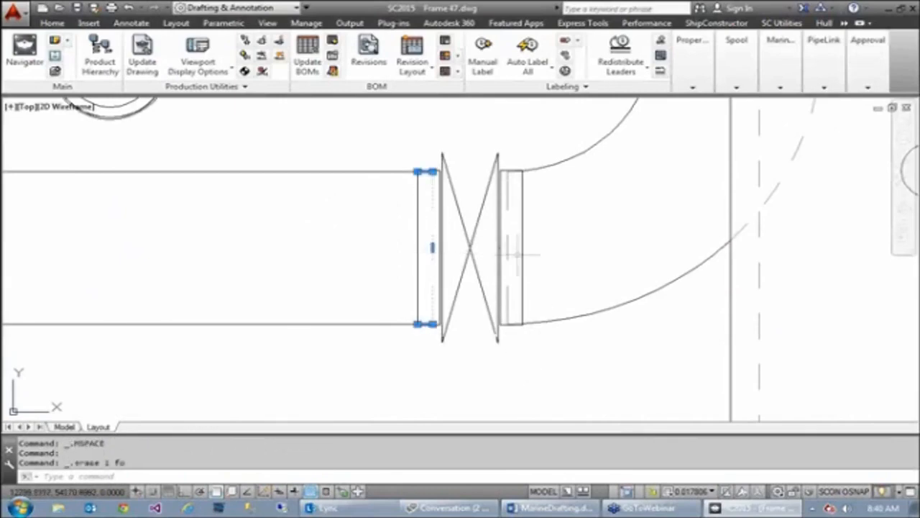
click(503, 257)
key(Delete)
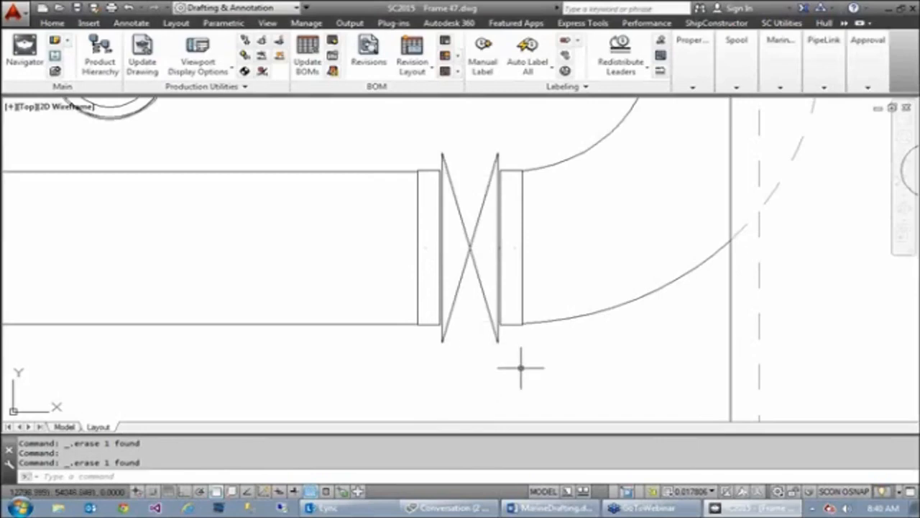
click(367, 230)
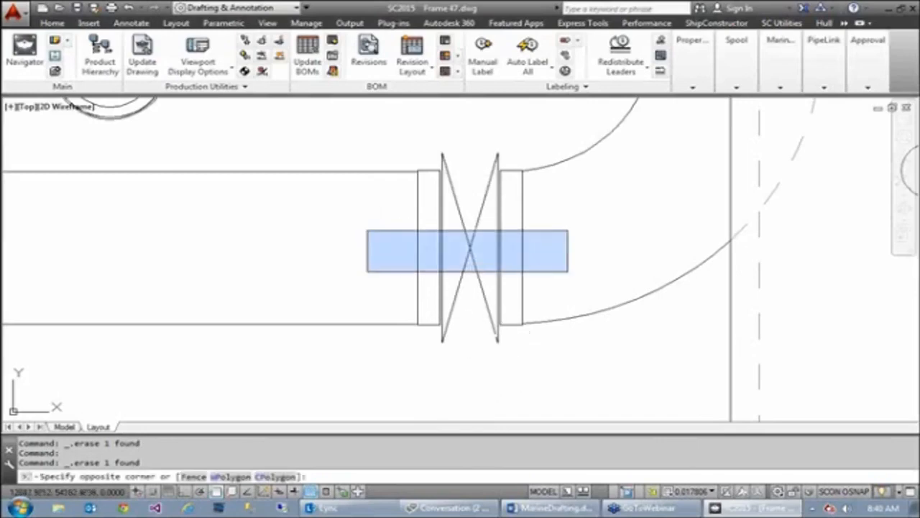
click(566, 274)
key(Escape)
key(Escape)
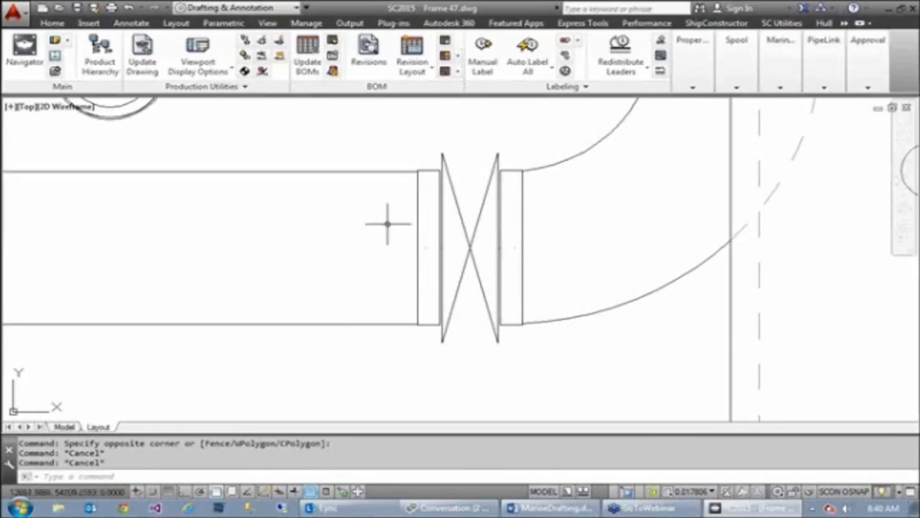
click(354, 228)
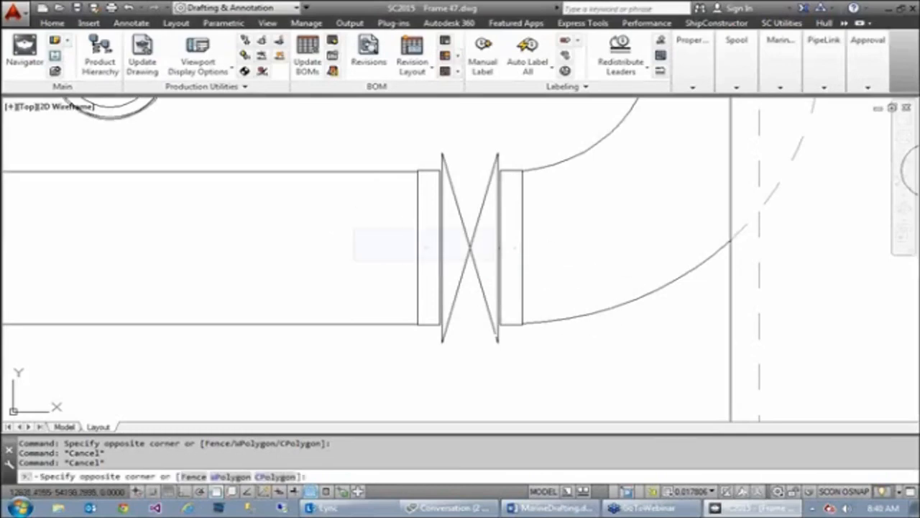
click(537, 263)
key(Escape)
key(Escape)
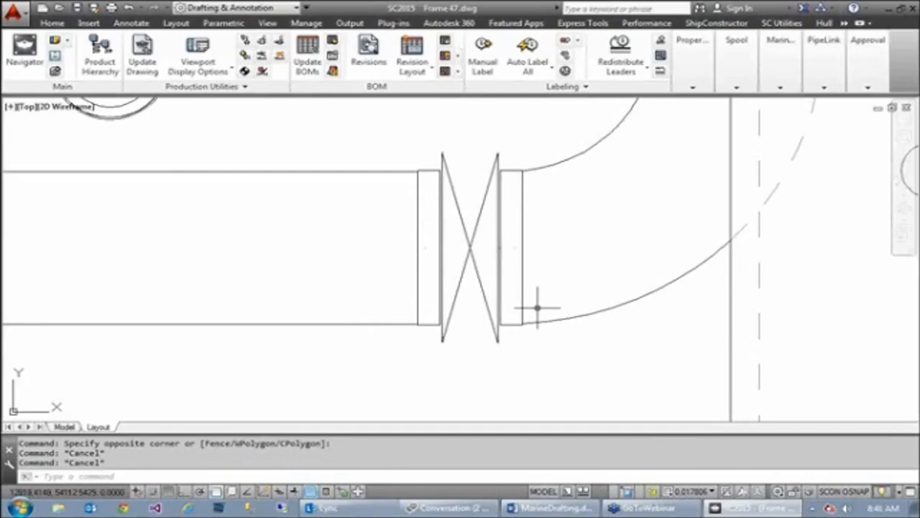
Step: Switch from the viewport's model space to paper space and look over the Stocks table and the frame section
scroll(503, 287, down, 7)
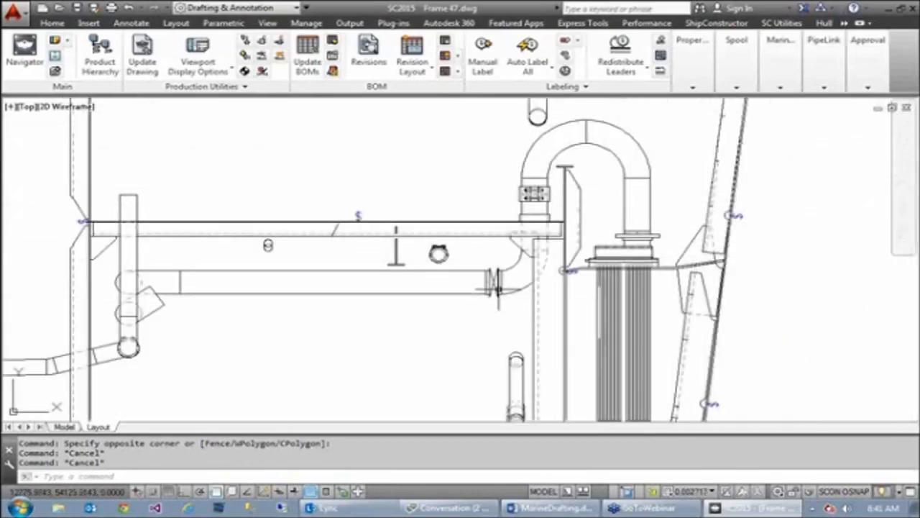
scroll(496, 286, up, 5)
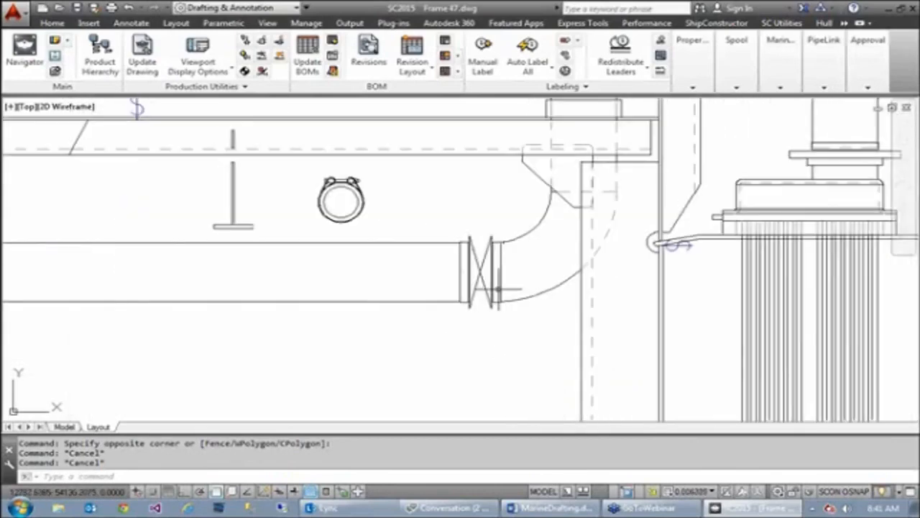
text(ps)
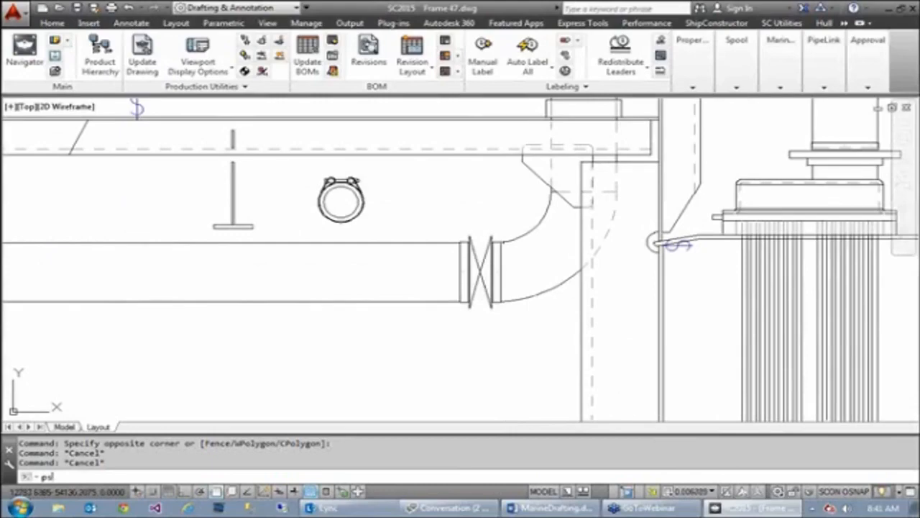
key(Return)
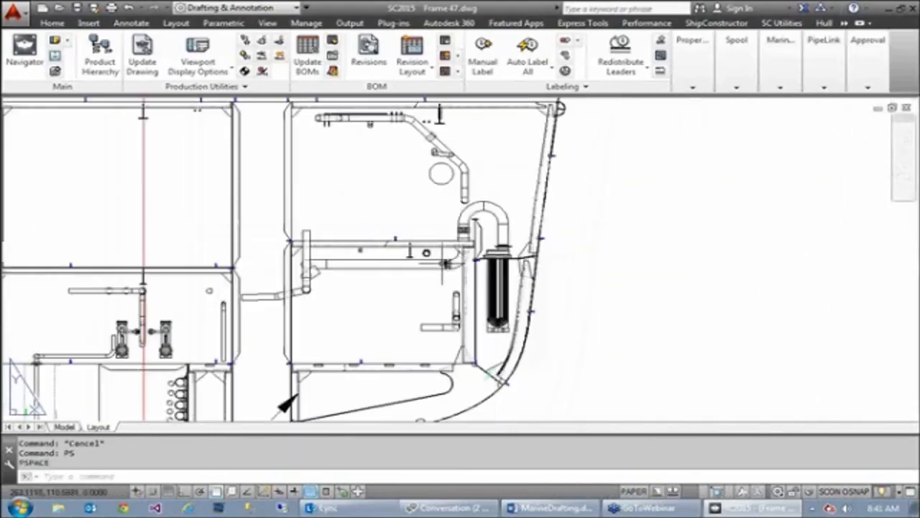
scroll(436, 263, down, 6)
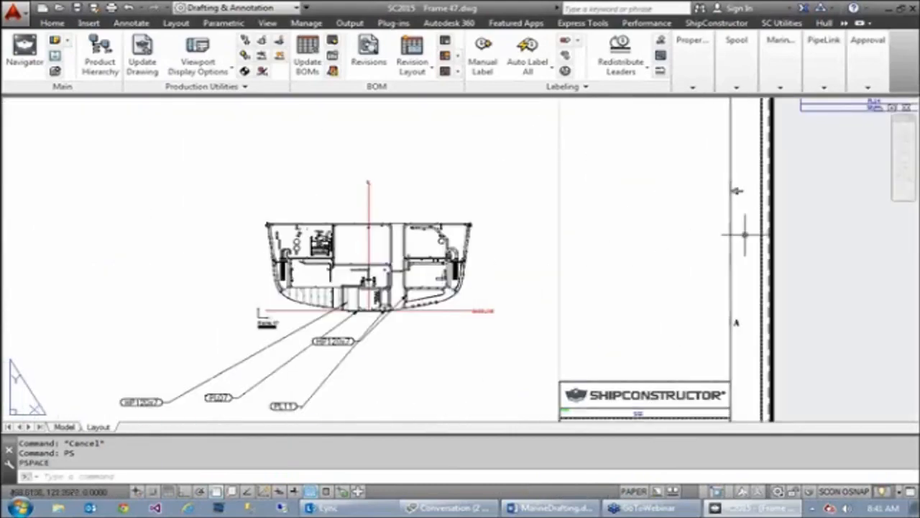
middle_drag(824, 218, 678, 366)
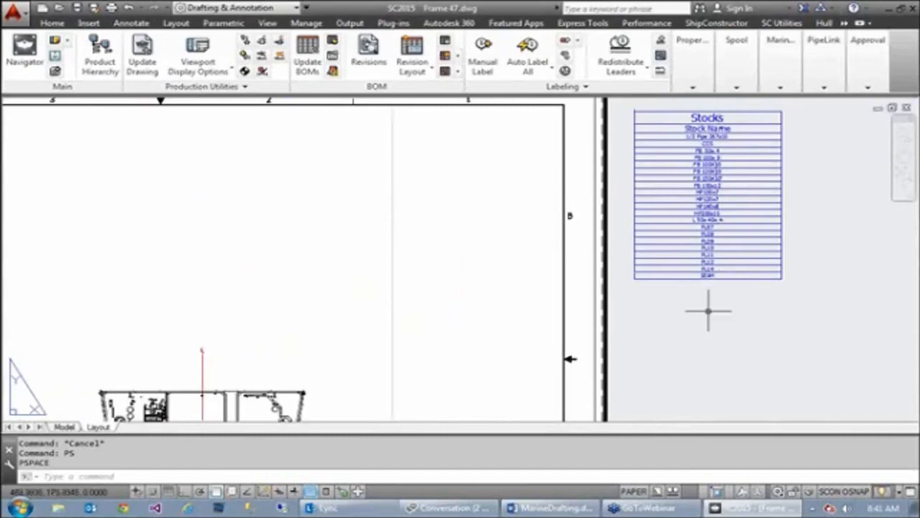
scroll(463, 336, up, 4)
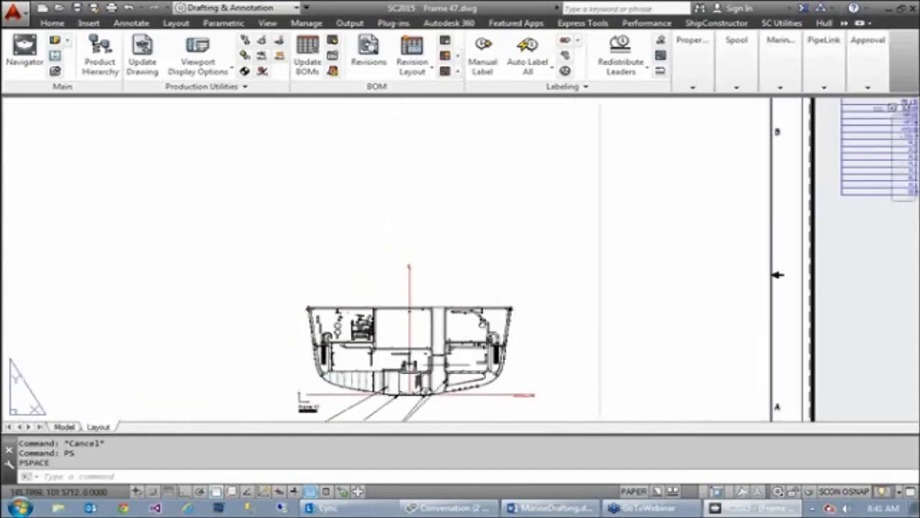
scroll(446, 365, up, 2)
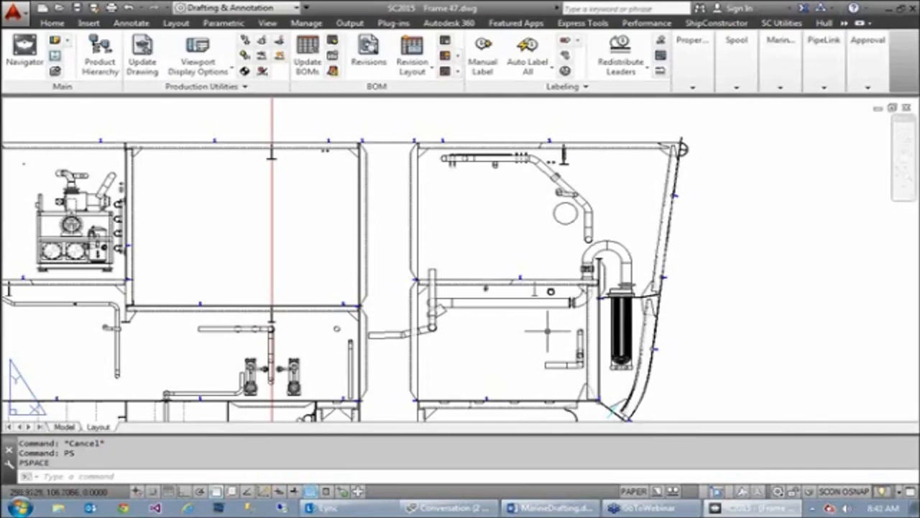
Step: Set the colour of the SCMD Visible Stiffener layer to index colour 43 and apply it to the drawing
text(la)
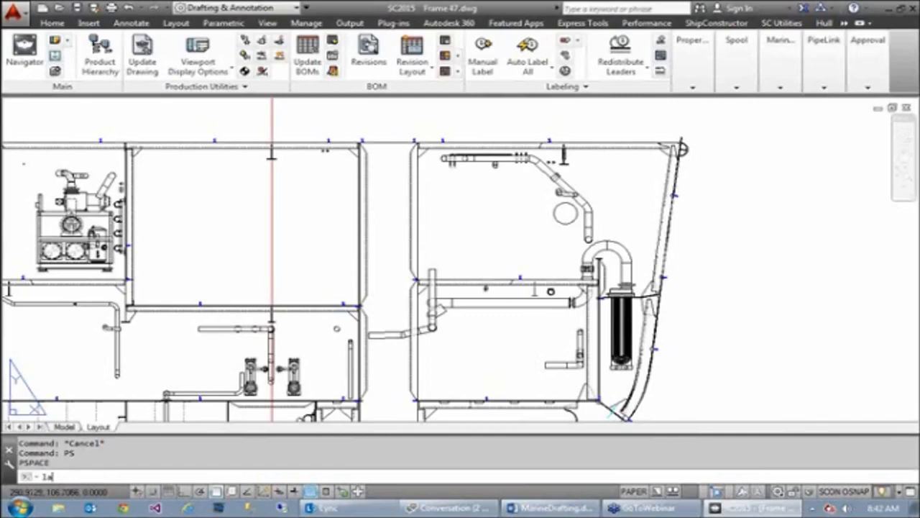
key(Return)
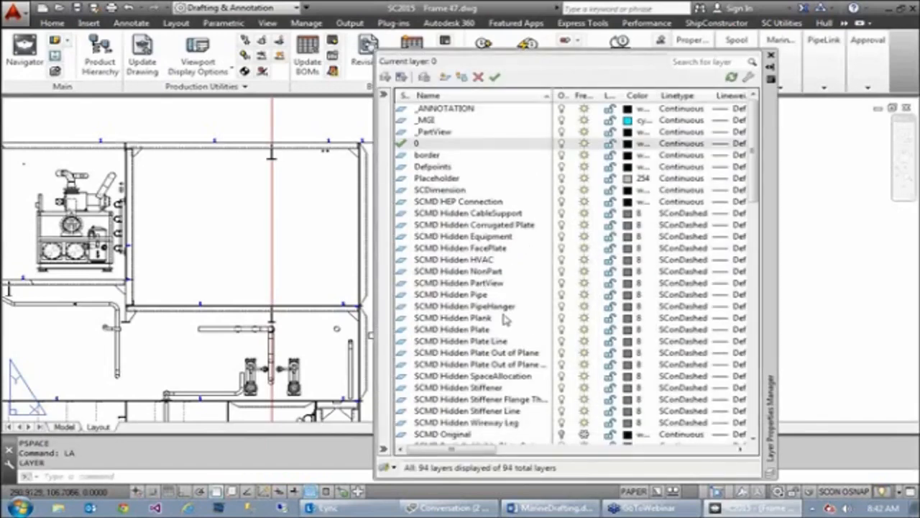
click(504, 388)
scroll(494, 392, down, 1)
scroll(494, 392, down, 5)
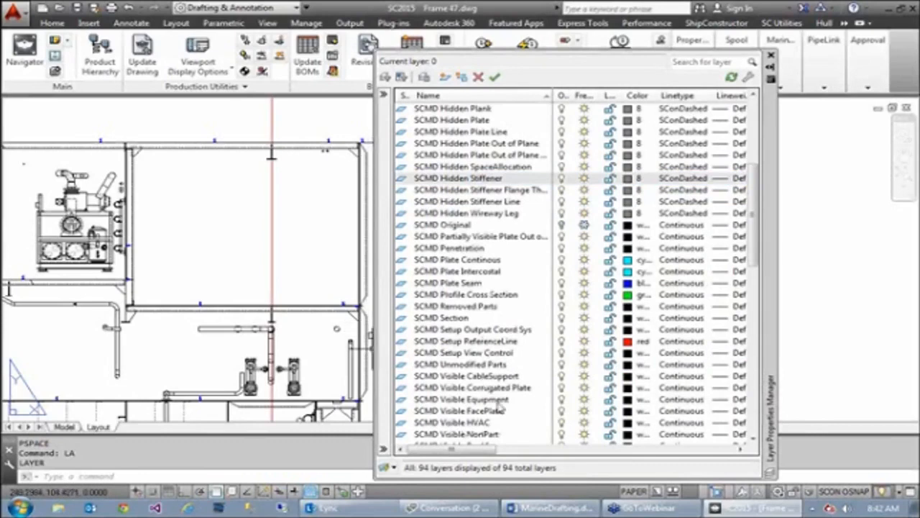
scroll(500, 407, down, 1)
click(475, 364)
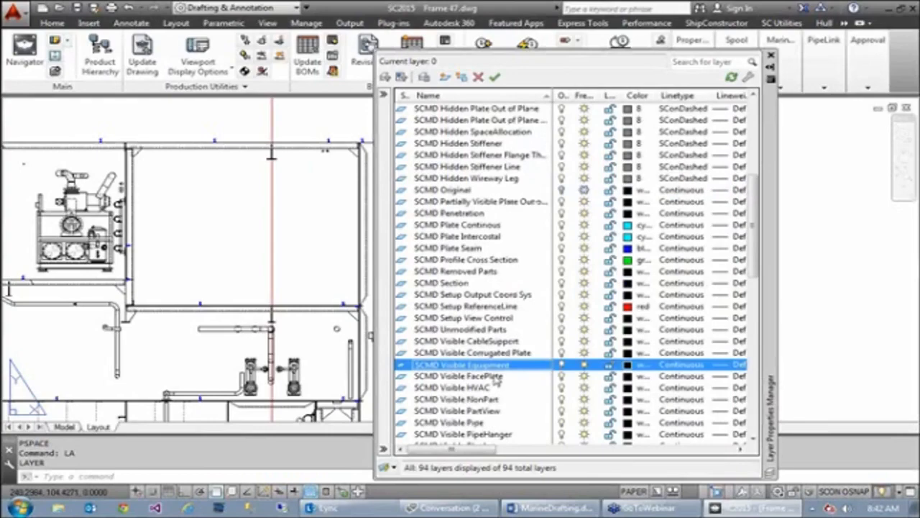
scroll(497, 373, down, 4)
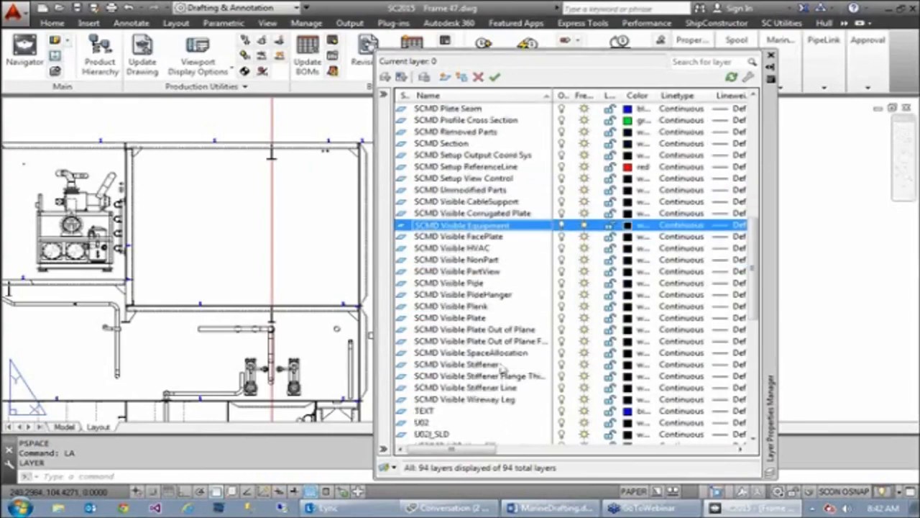
click(501, 367)
click(628, 364)
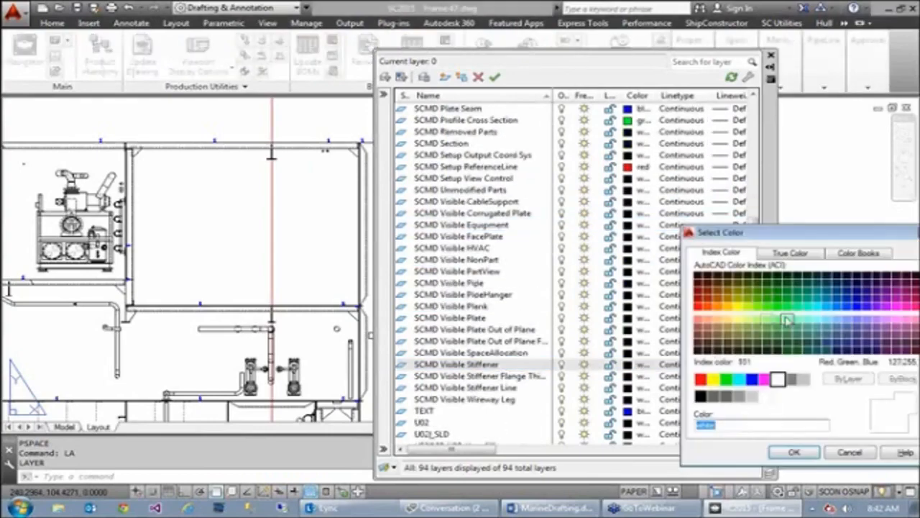
click(727, 328)
click(794, 452)
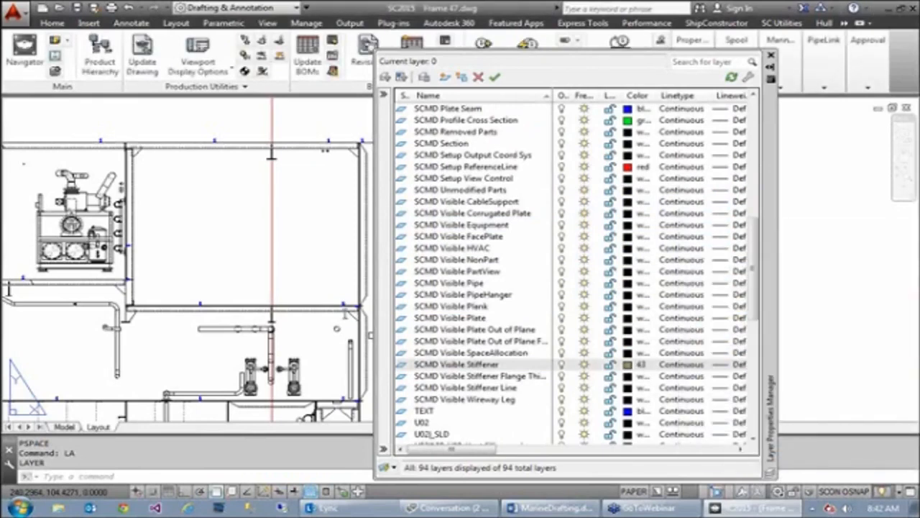
click(321, 272)
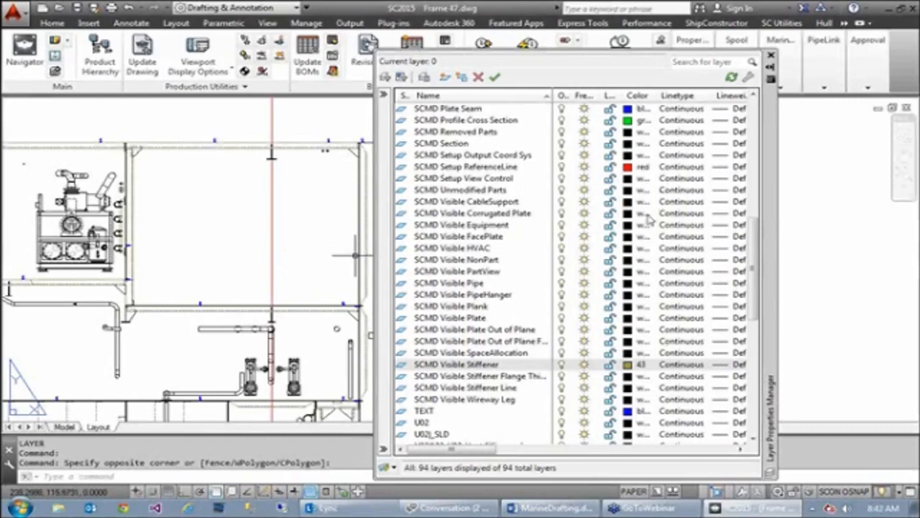
Step: Review the colours and linetypes of the SCMD Hidden and SCMD Visible layers, and close the layer manager
scroll(755, 268, up, 9)
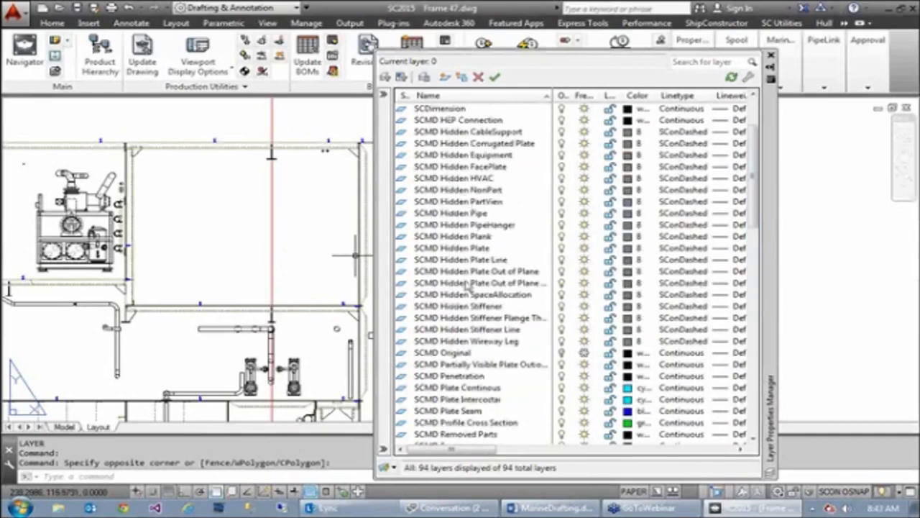
drag(753, 184, 754, 199)
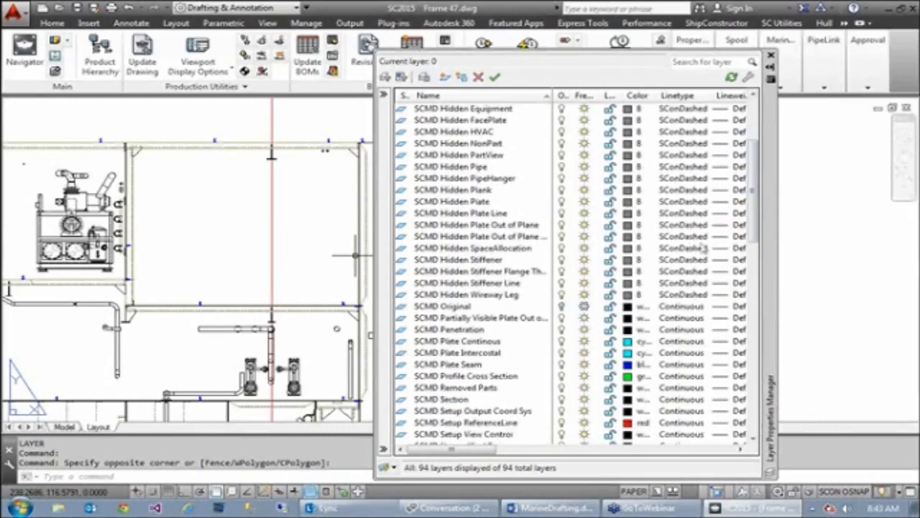
drag(754, 227, 753, 307)
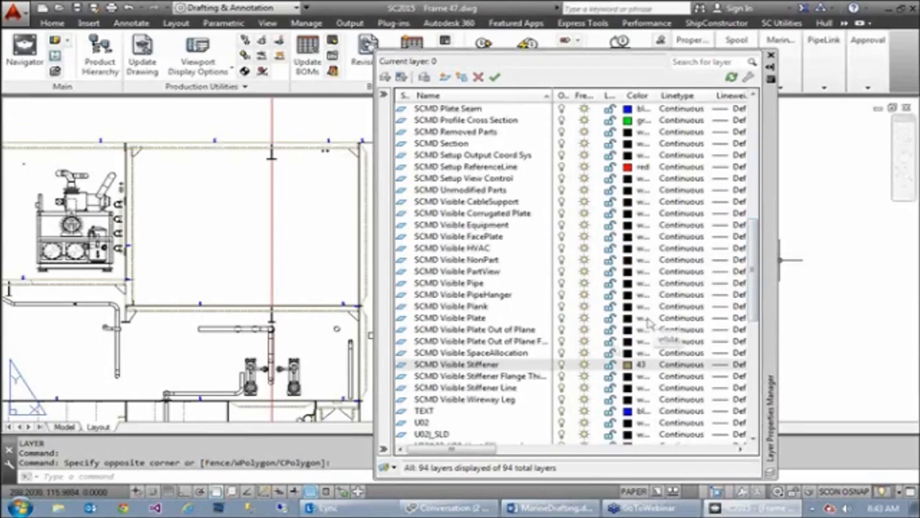
scroll(761, 292, up, 4)
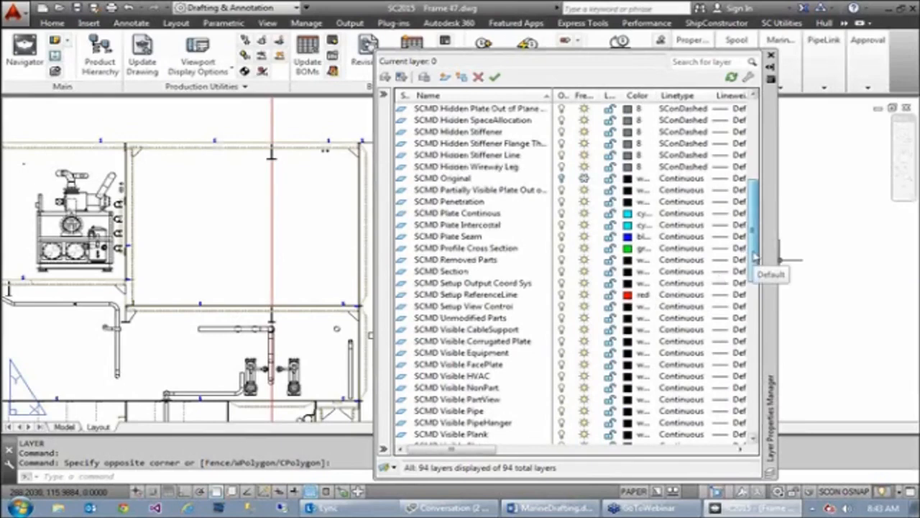
scroll(756, 251, up, 2)
scroll(757, 252, up, 2)
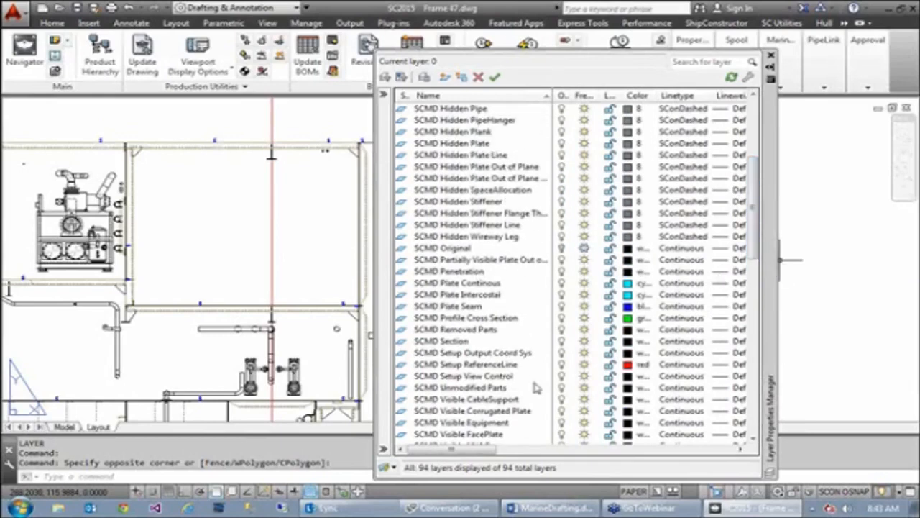
click(770, 56)
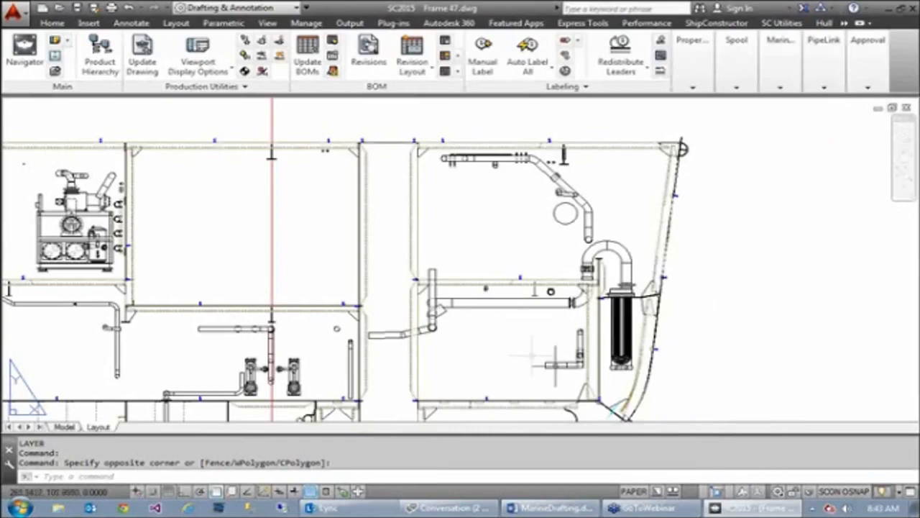
Step: Activate the viewport's model space around the lower part of the frame section
middle_drag(504, 354, 687, 333)
middle_drag(655, 361, 645, 292)
middle_drag(432, 347, 433, 348)
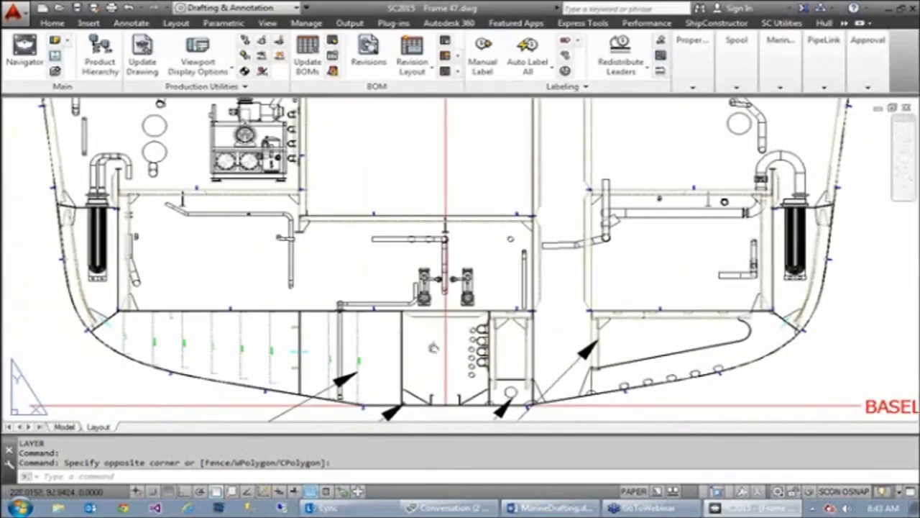
middle_drag(333, 370, 333, 371)
scroll(333, 371, up, 2)
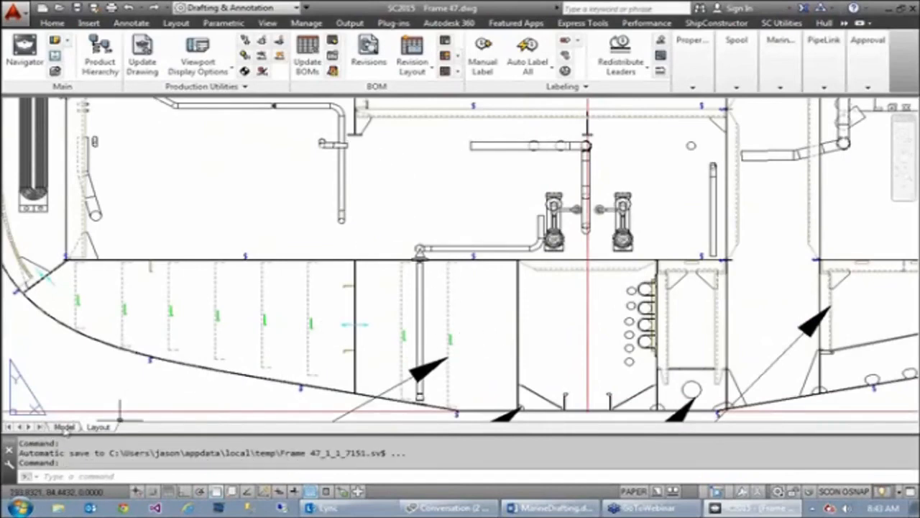
click(301, 251)
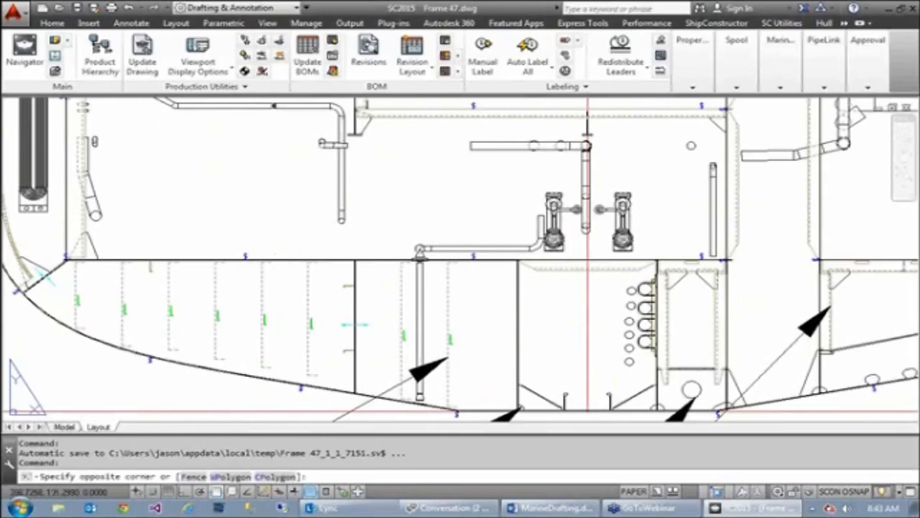
double_click(298, 207)
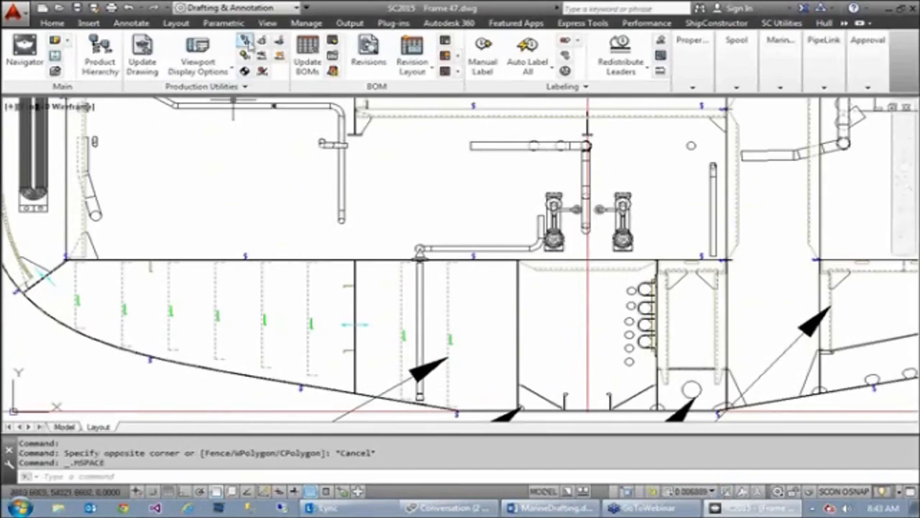
Step: Add a vertical linear dimension between the two small stiffeners on the bulkhead in the lower part of the frame
click(146, 24)
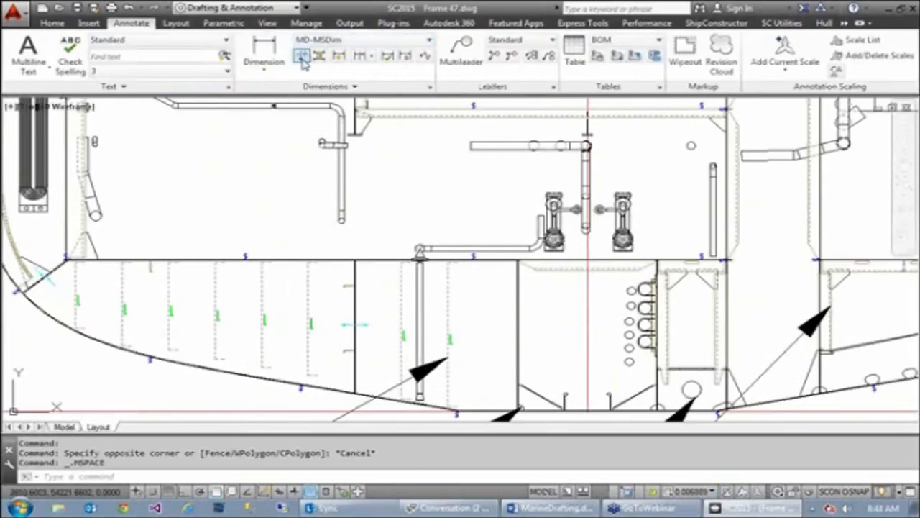
click(278, 47)
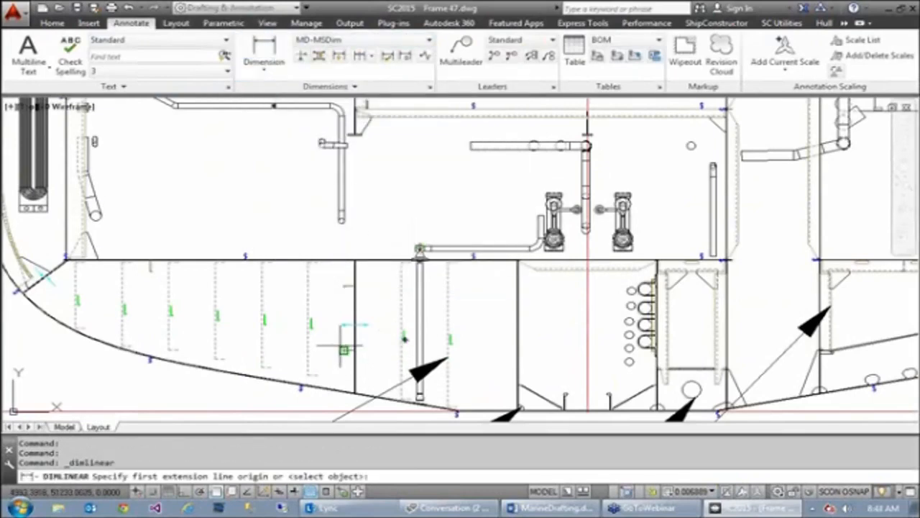
click(345, 349)
click(345, 286)
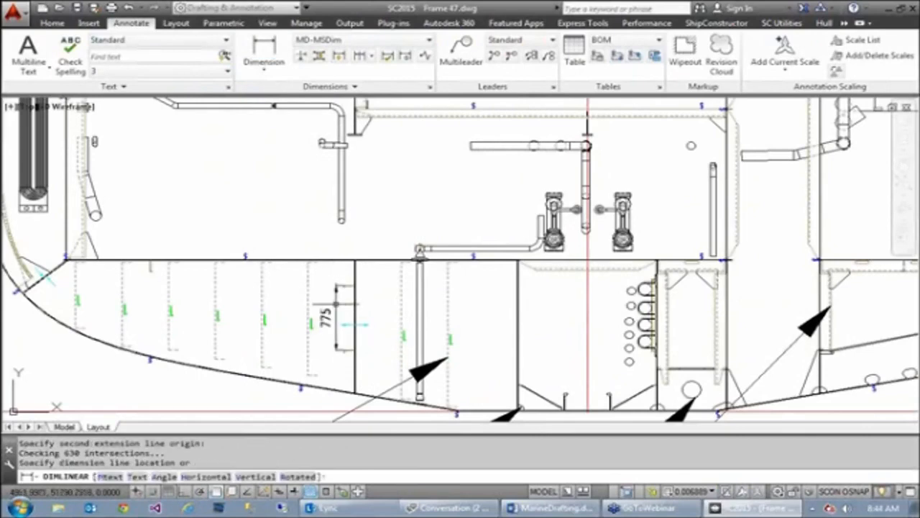
click(336, 317)
Step: Add a horizontal linear dimension between the two neighbouring dashed stiffeners just outboard of the bulkhead
key(Return)
click(305, 284)
click(262, 284)
click(285, 291)
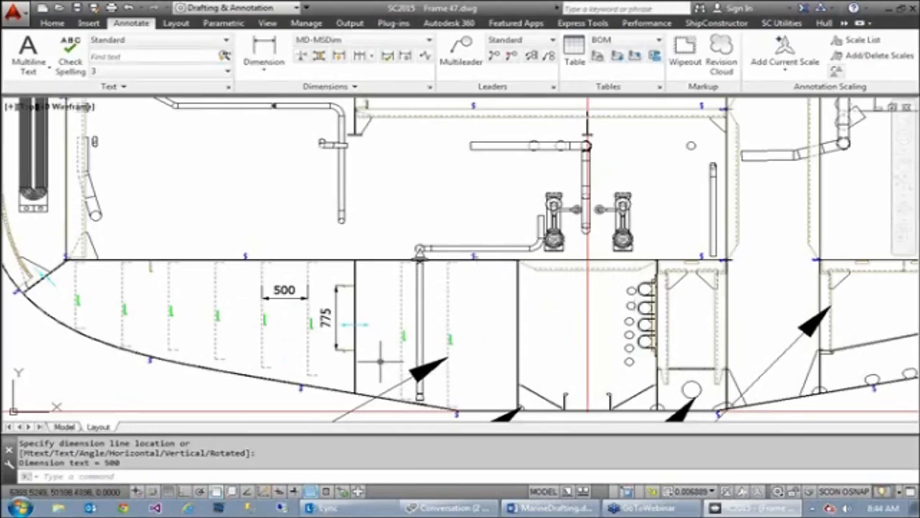
Step: Switch from the viewport's model space back to paper space with the whole frame section in view
text(PS)
key(Return)
scroll(97, 294, down, 8)
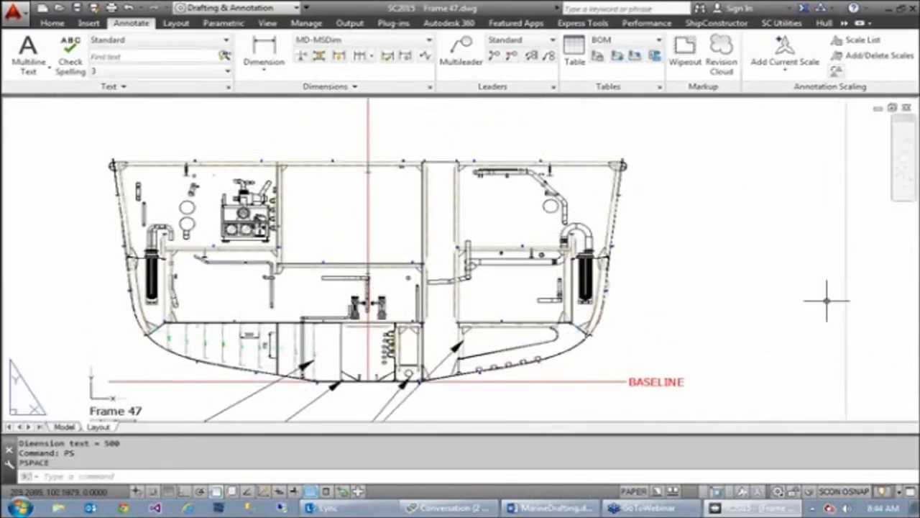
key(alt+Tab)
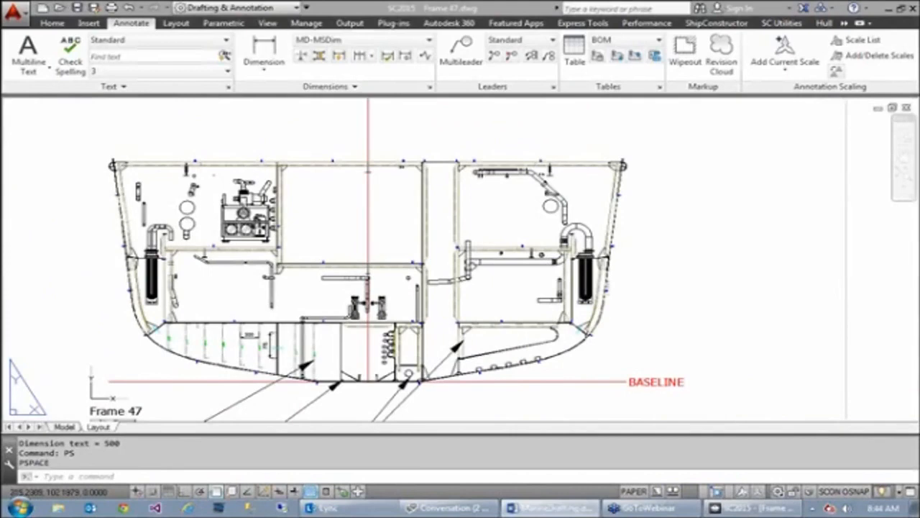
click(642, 275)
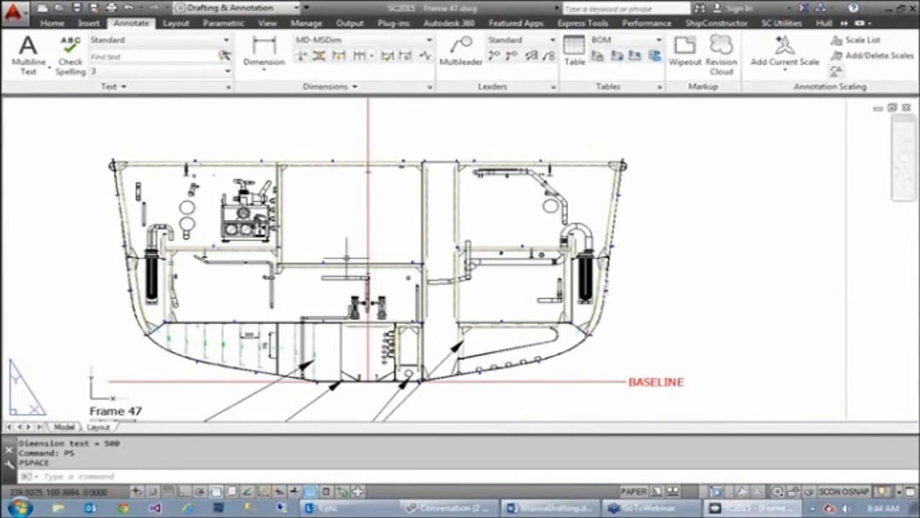
Step: Open the SCWeldSeam block definition, used for the seam symbols on the decks, in the Block Editor
scroll(312, 263, up, 5)
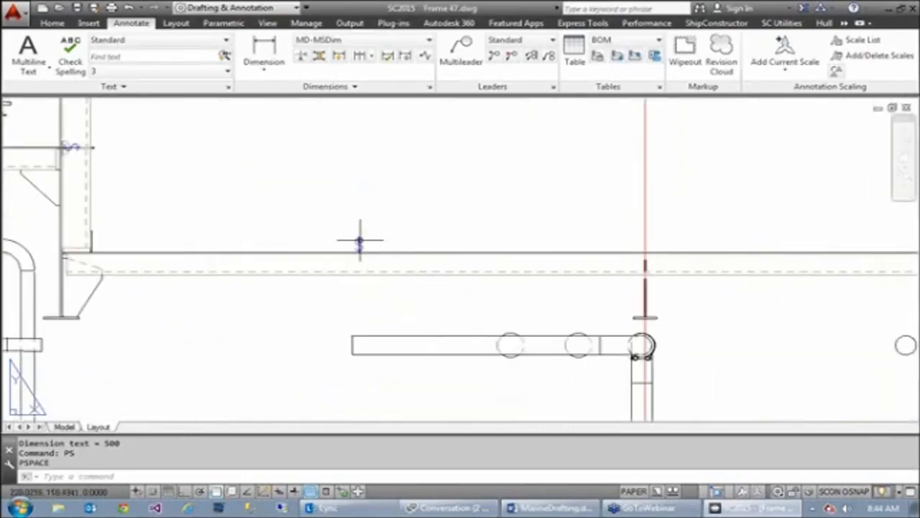
mouse_move(359, 246)
middle_down()
mouse_move(643, 267)
mouse_move(608, 180)
mouse_move(617, 285)
middle_up()
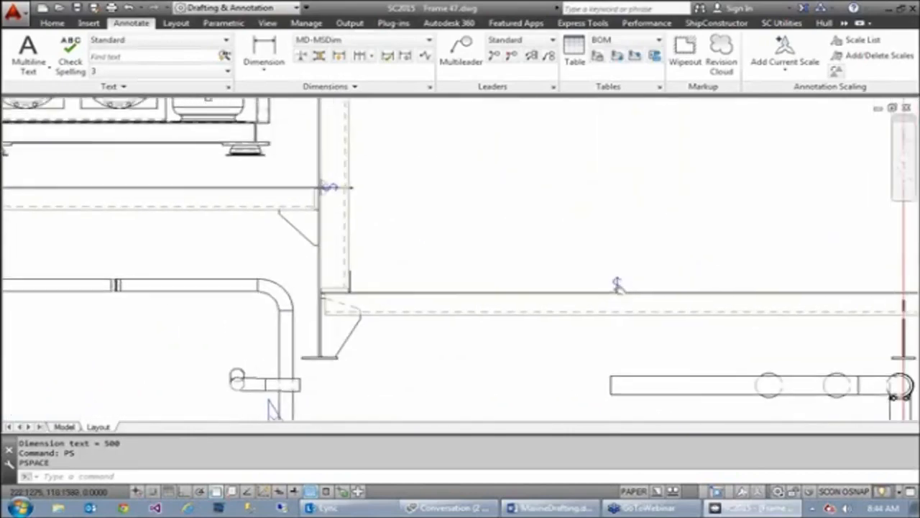
scroll(616, 267, up, 2)
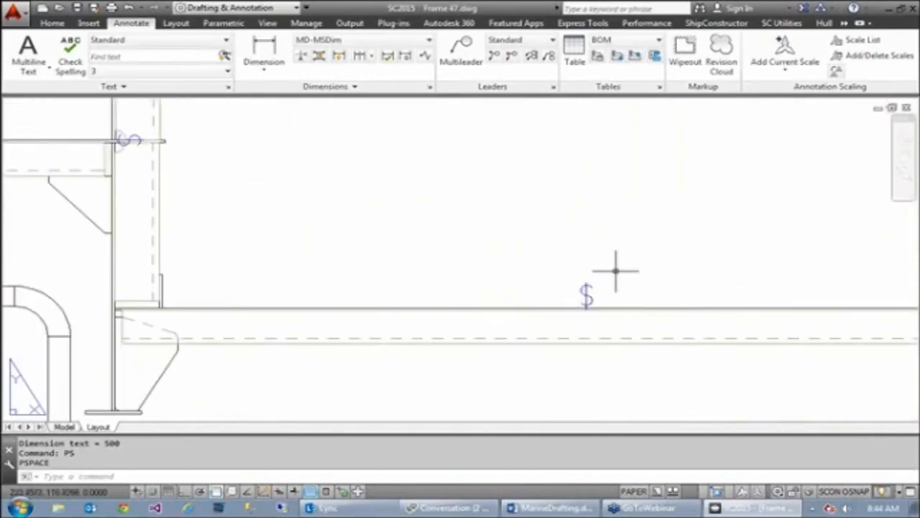
click(89, 24)
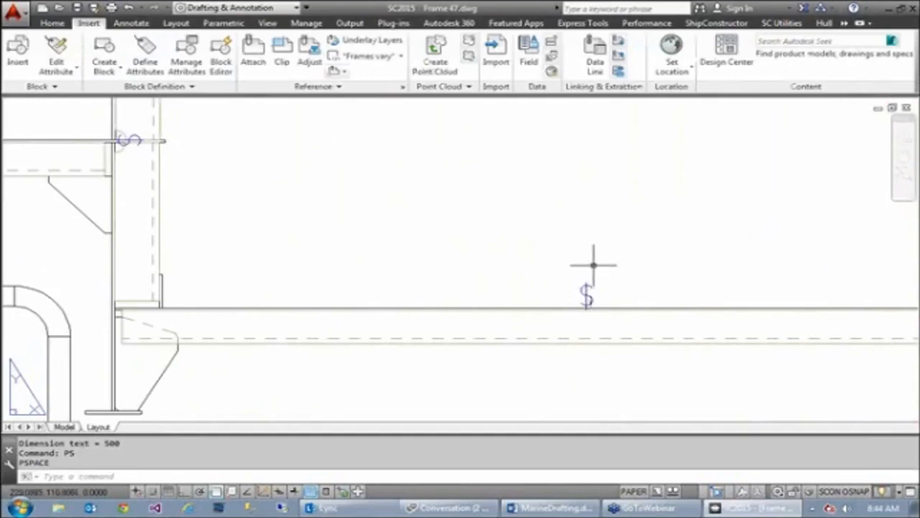
click(221, 58)
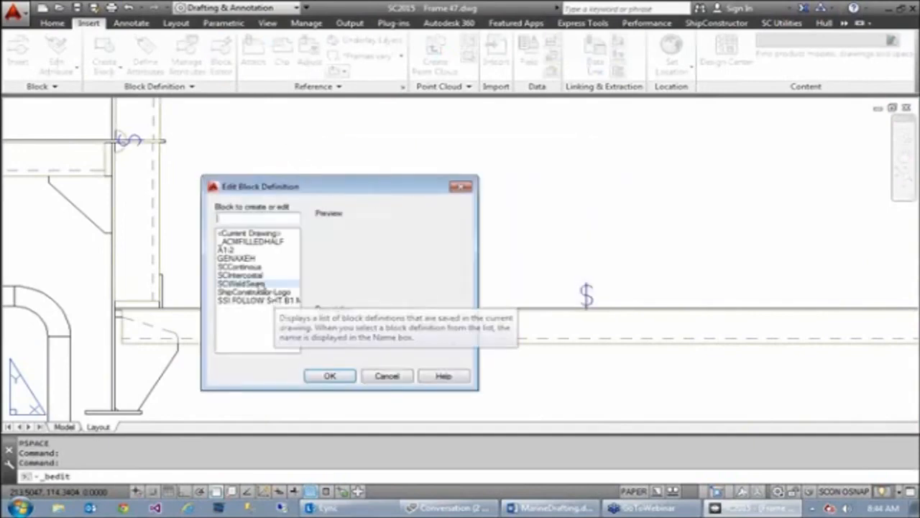
click(258, 284)
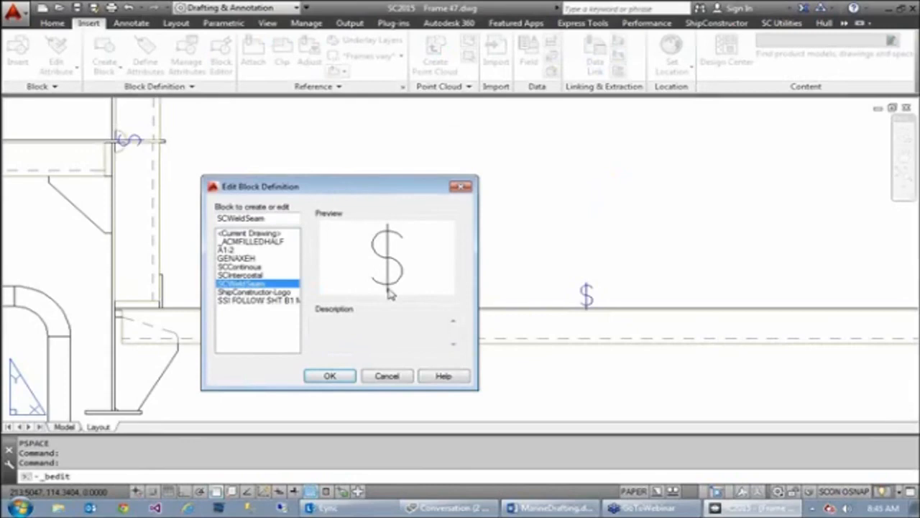
click(329, 376)
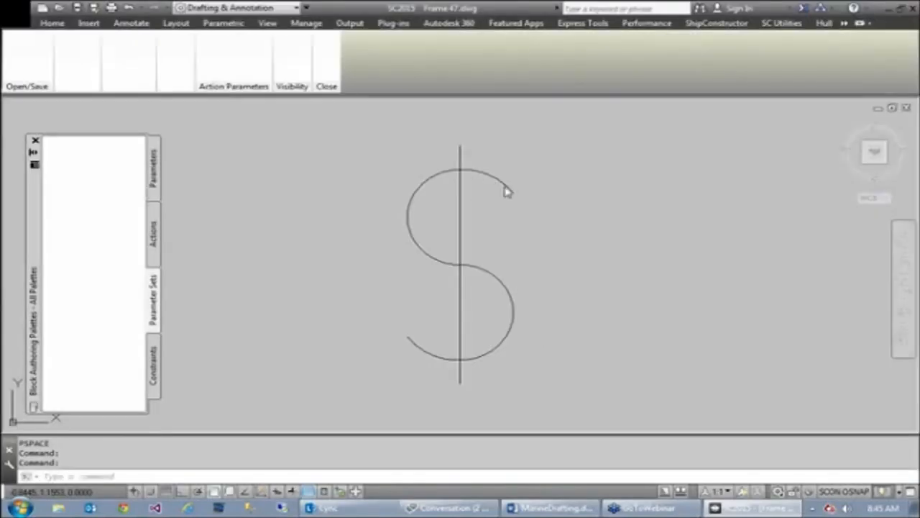
Step: Draw two connected lines forming a V over the S-shaped weld seam symbol, meeting on its vertical centre line
click(508, 190)
click(512, 191)
click(512, 192)
click(513, 192)
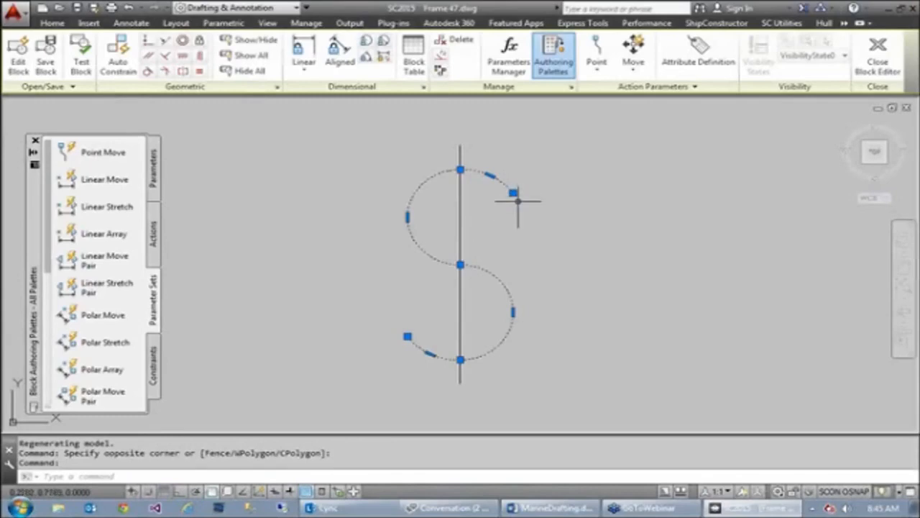
text(l)
key(Return)
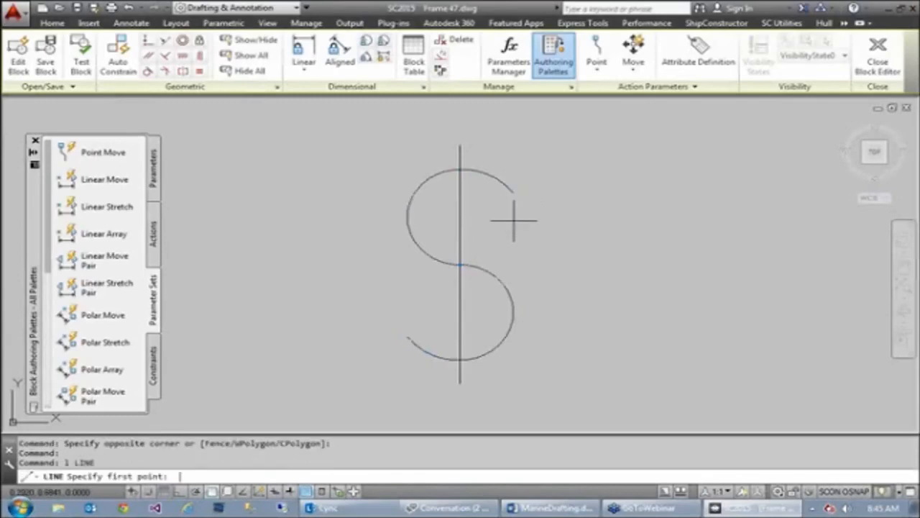
click(461, 226)
click(511, 151)
click(394, 167)
key(Return)
key(Escape)
key(Escape)
key(Escape)
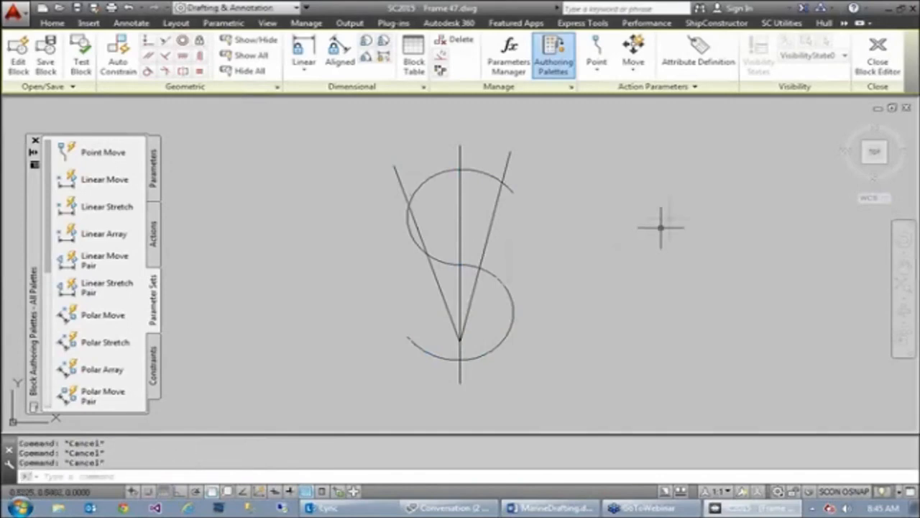
Step: Save the changes to the SCWeldSeam block and close the Block Editor
click(878, 65)
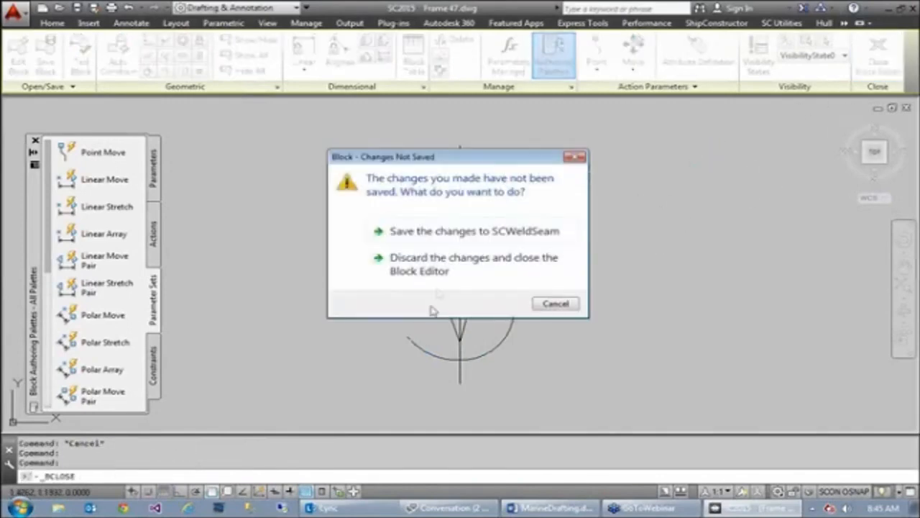
click(449, 235)
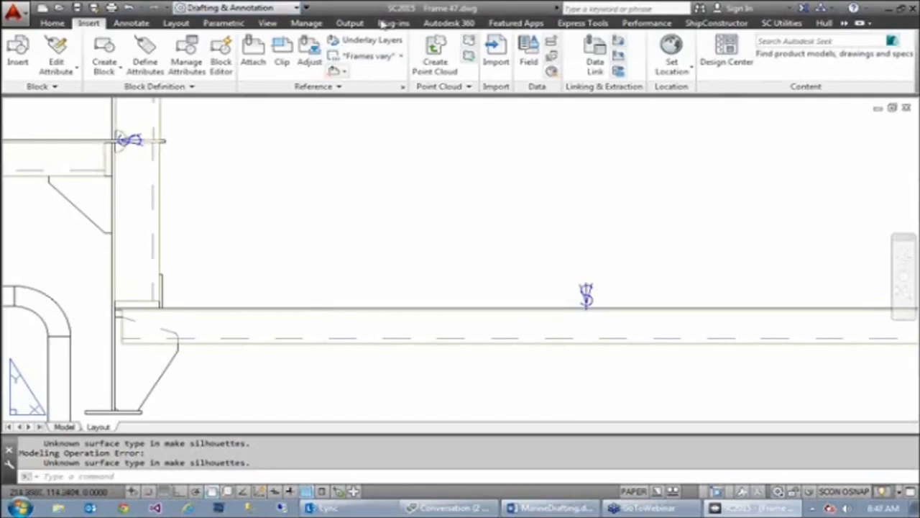
key(Escape)
key(Escape)
key(Escape)
click(239, 240)
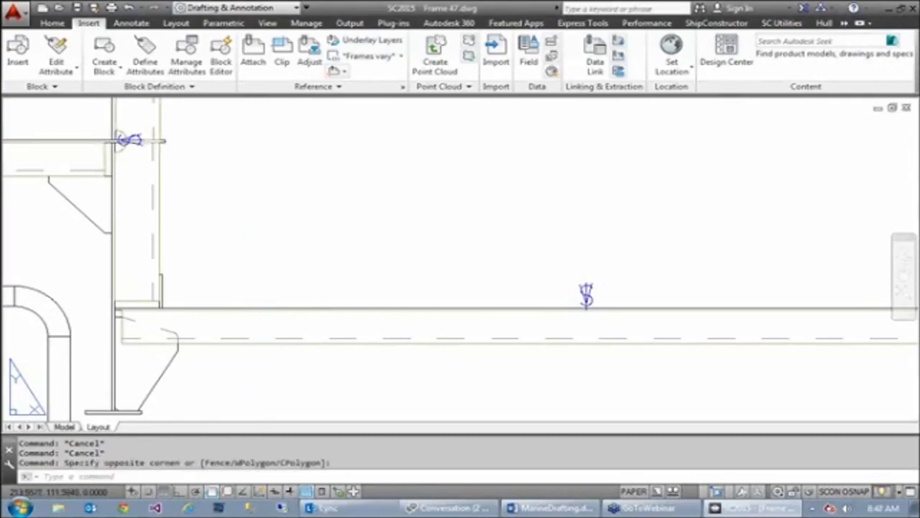
Step: Examine the weld seam symbols at the deck, bulkhead and hull joints, and the stiffener symbols in the lower part of the frame
scroll(268, 224, down, 6)
middle_drag(302, 199, 337, 221)
scroll(337, 220, up, 8)
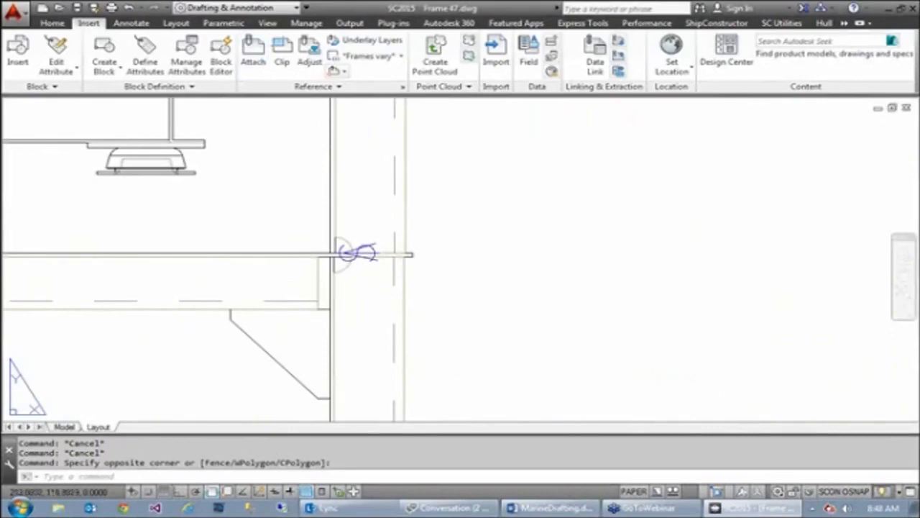
click(449, 311)
click(413, 295)
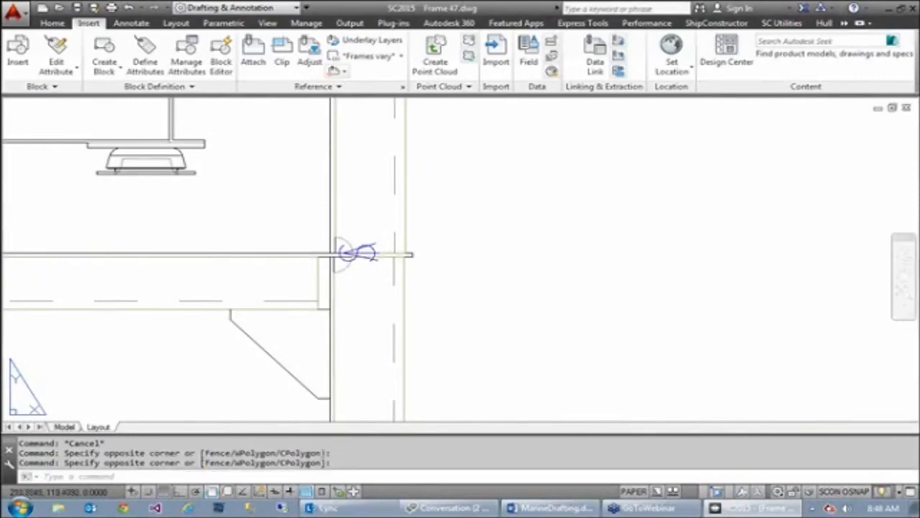
click(277, 268)
click(266, 263)
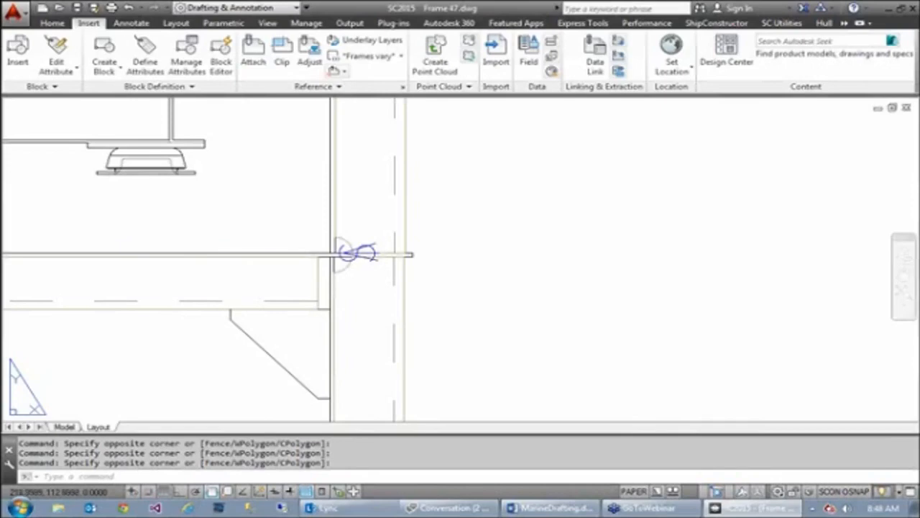
key(Escape)
key(Escape)
scroll(351, 319, down, 2)
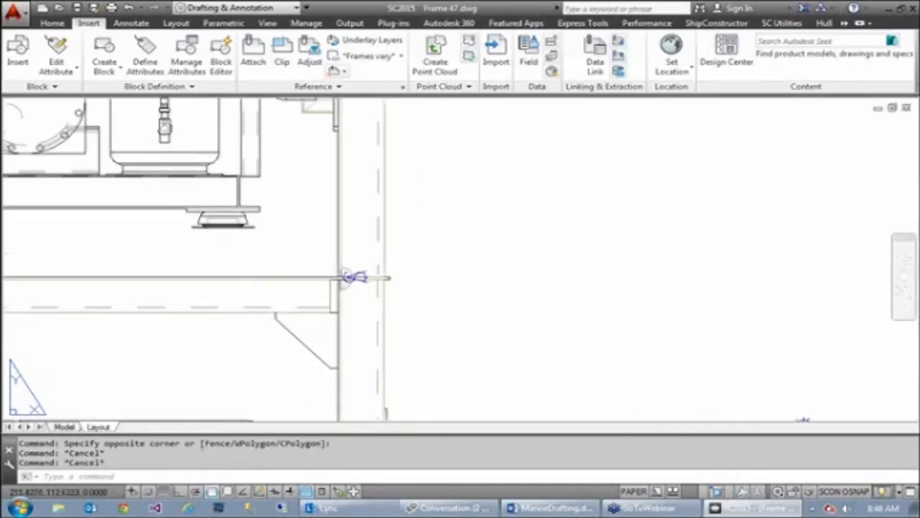
scroll(353, 277, down, 3)
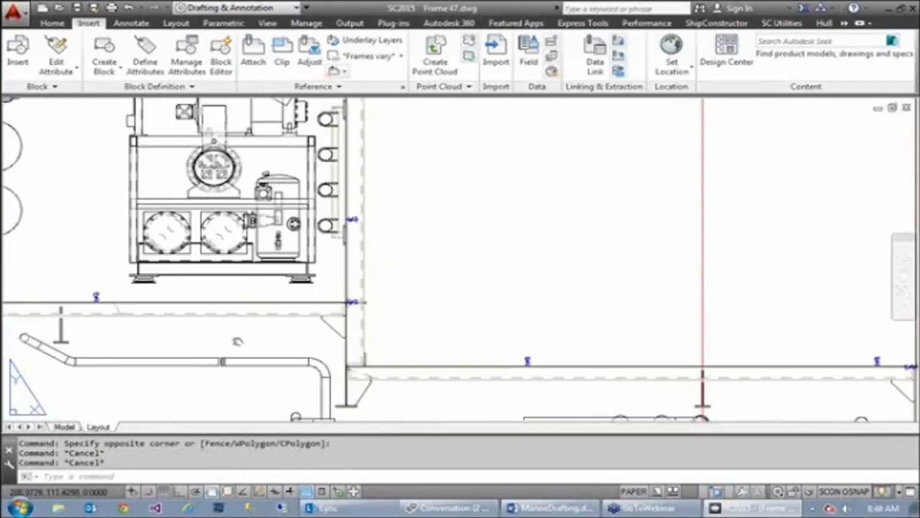
middle_drag(237, 341, 543, 205)
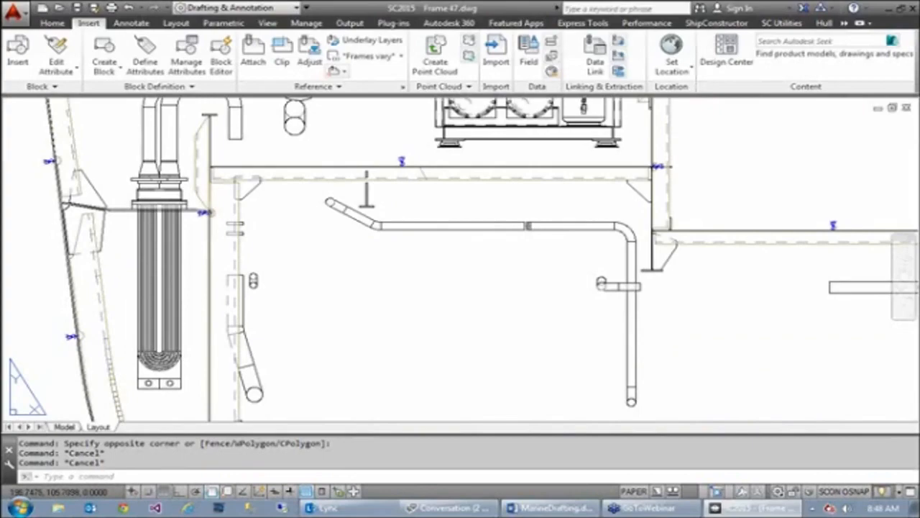
click(328, 358)
click(350, 310)
middle_drag(375, 340, 442, 92)
scroll(324, 221, up, 2)
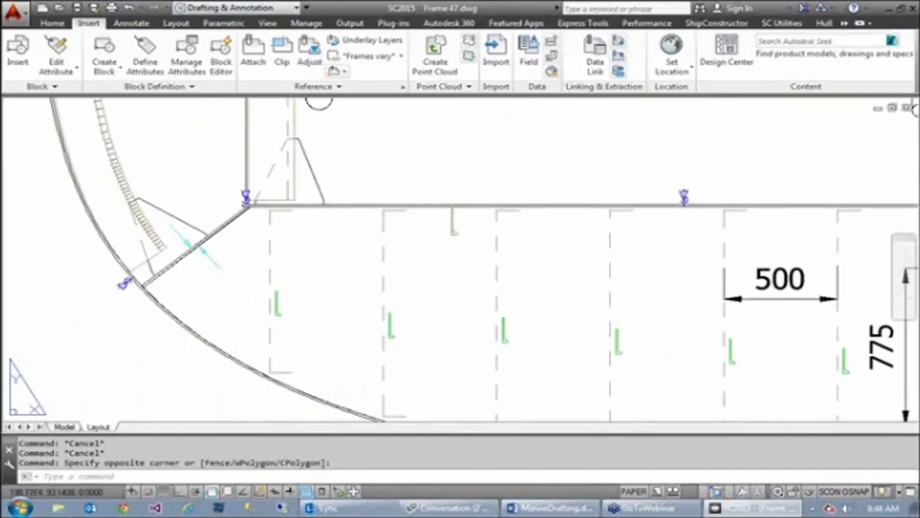
key(Escape)
key(Escape)
Step: Preview the A1-2 block among the drawing's block definitions and cancel without editing it
click(362, 262)
click(401, 221)
text(pe)
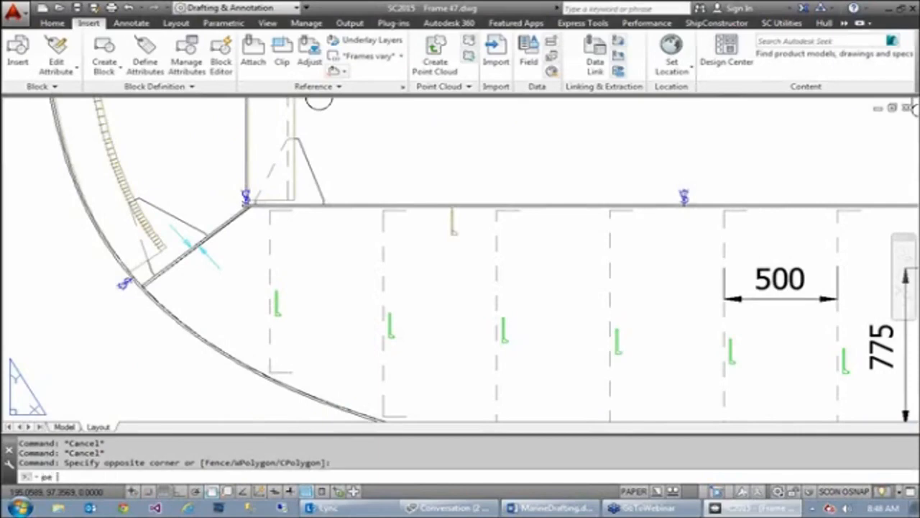
key(Return)
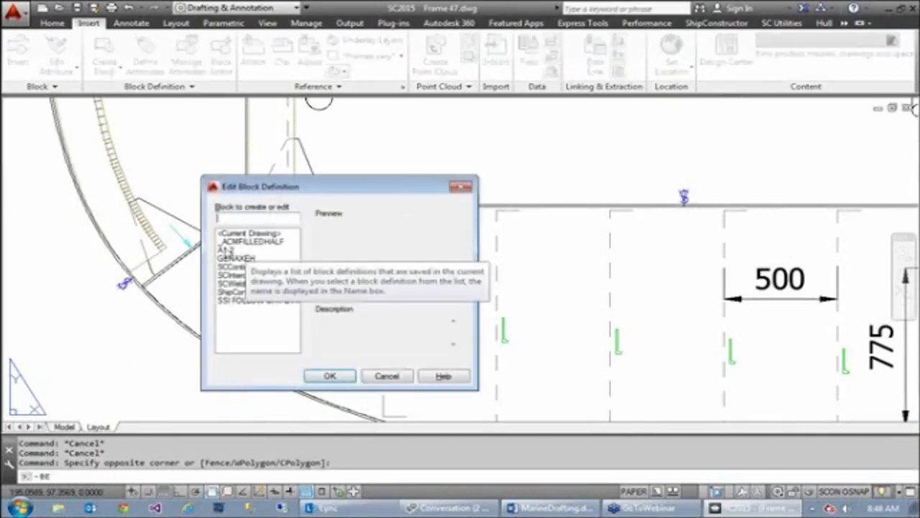
click(240, 250)
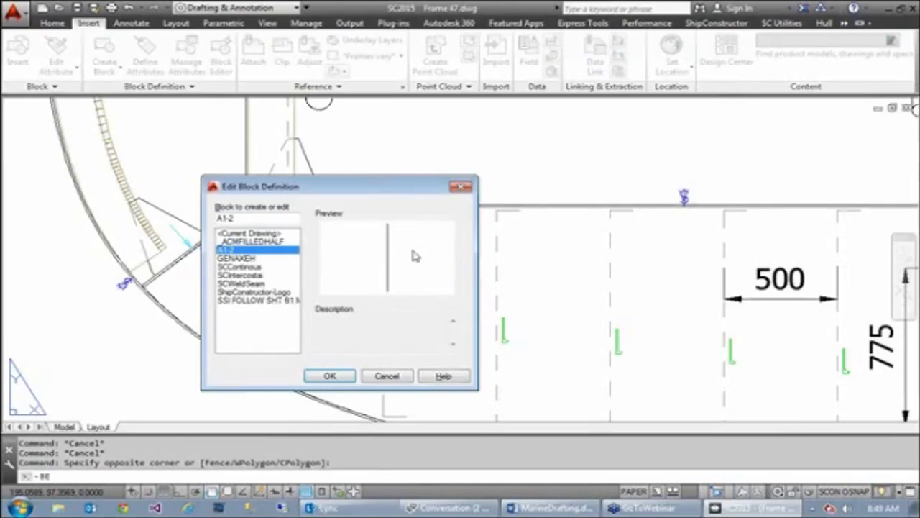
click(393, 379)
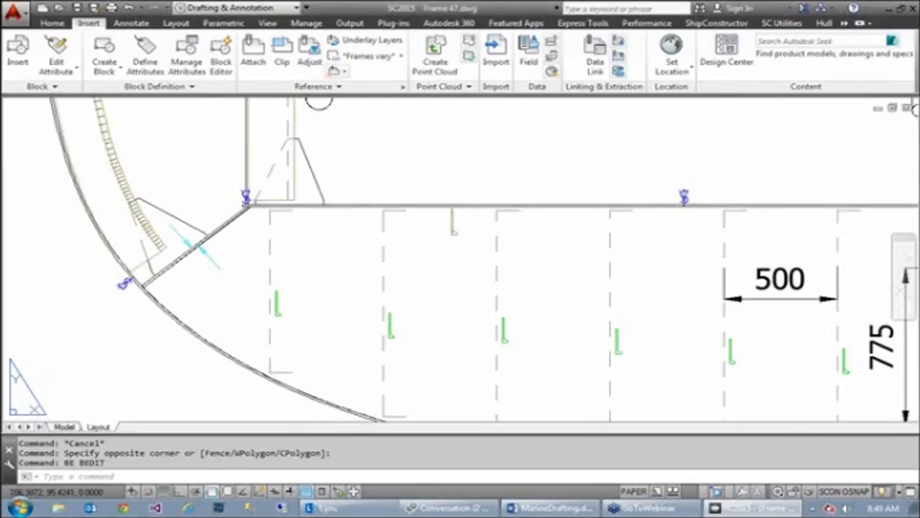
key(Escape)
key(Escape)
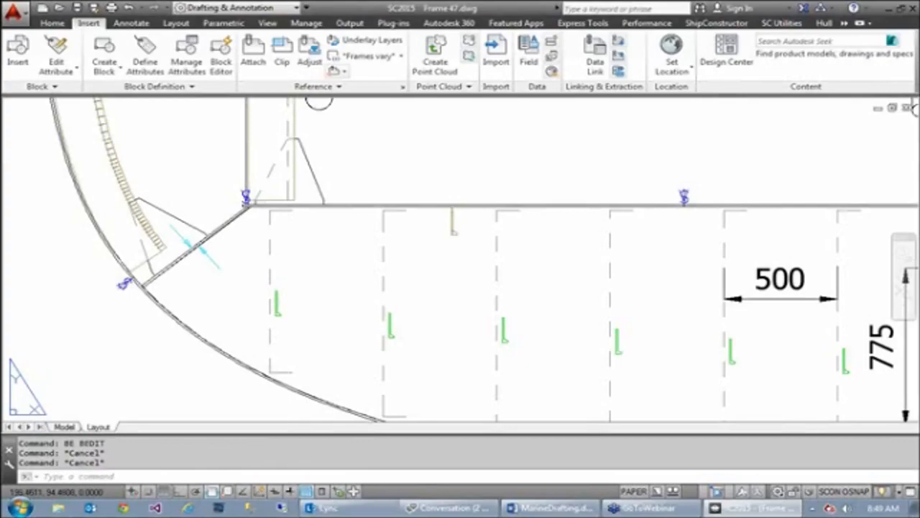
Step: Start a Property Label for the vertical stiffener beside the column of pipe penetrations below the deck
scroll(444, 281, down, 5)
middle_drag(758, 287, 477, 289)
middle_drag(415, 304, 303, 304)
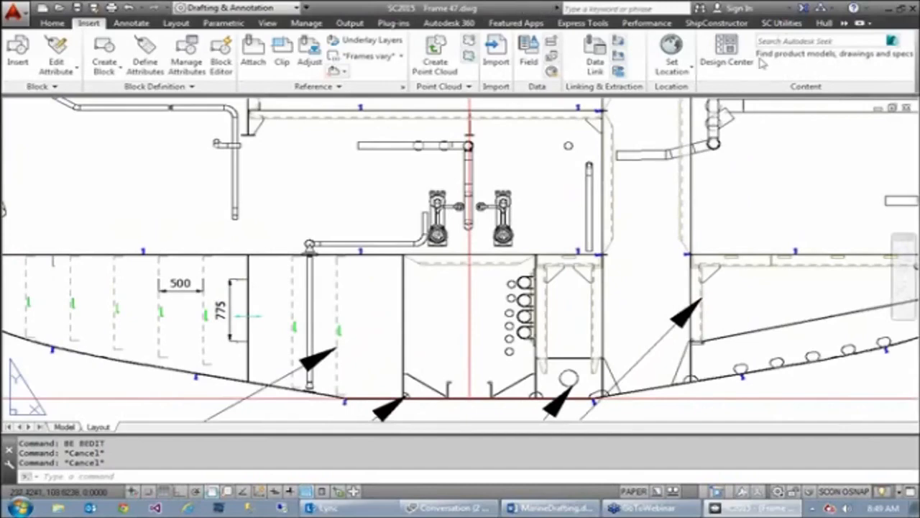
click(845, 23)
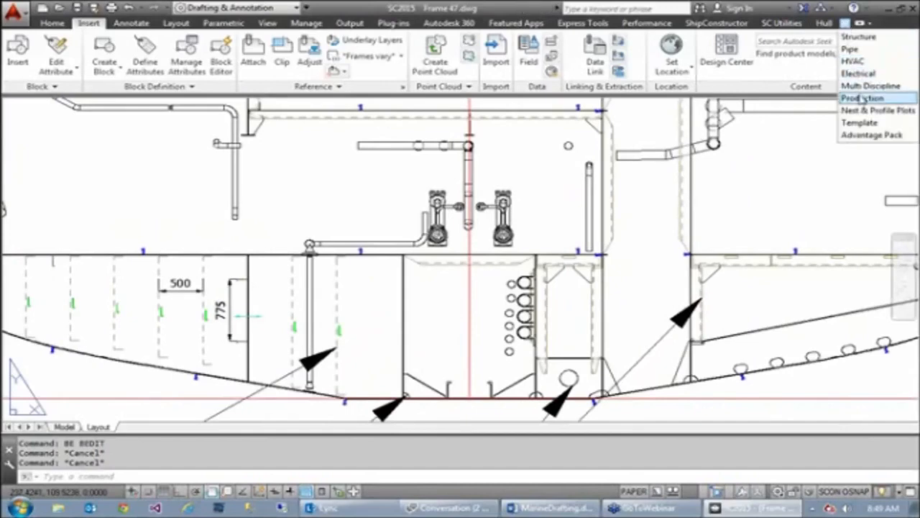
click(862, 99)
click(693, 65)
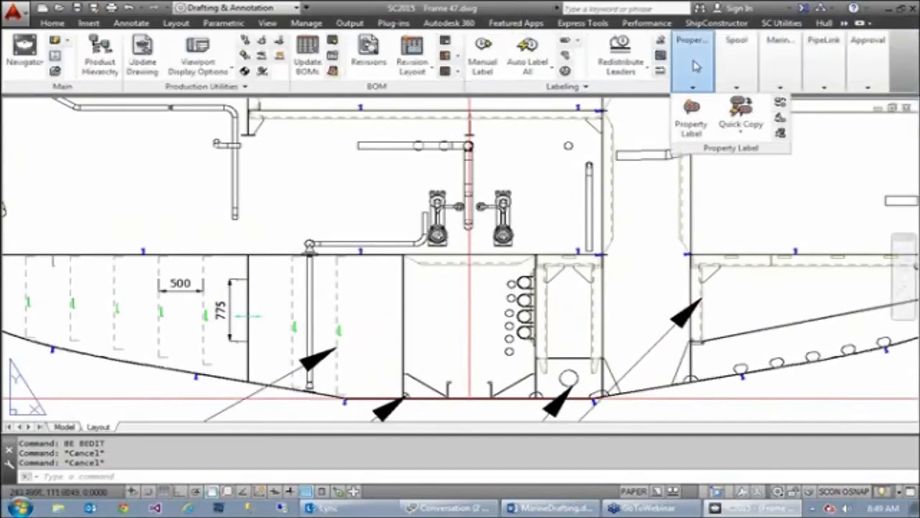
click(691, 118)
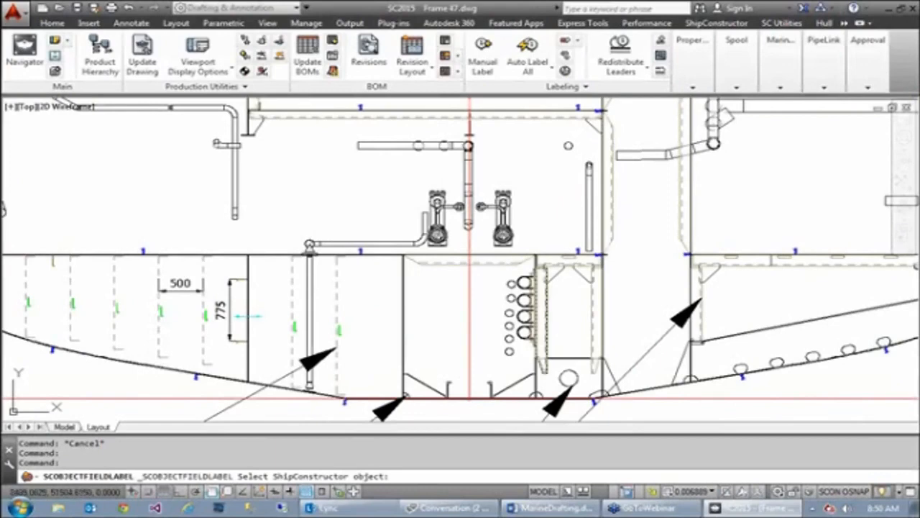
click(555, 329)
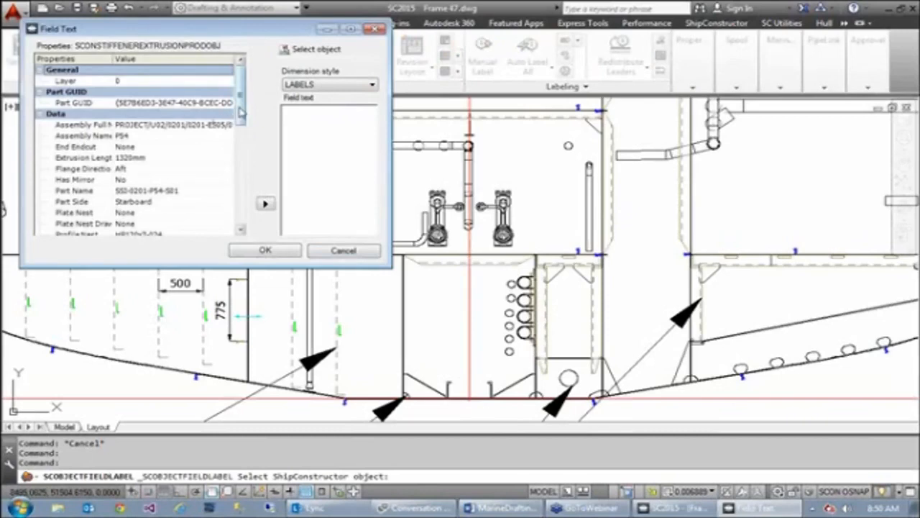
Step: Add the stiffener's Weight property to the label's field text and precede it with the text "Weight :"
drag(240, 112, 246, 149)
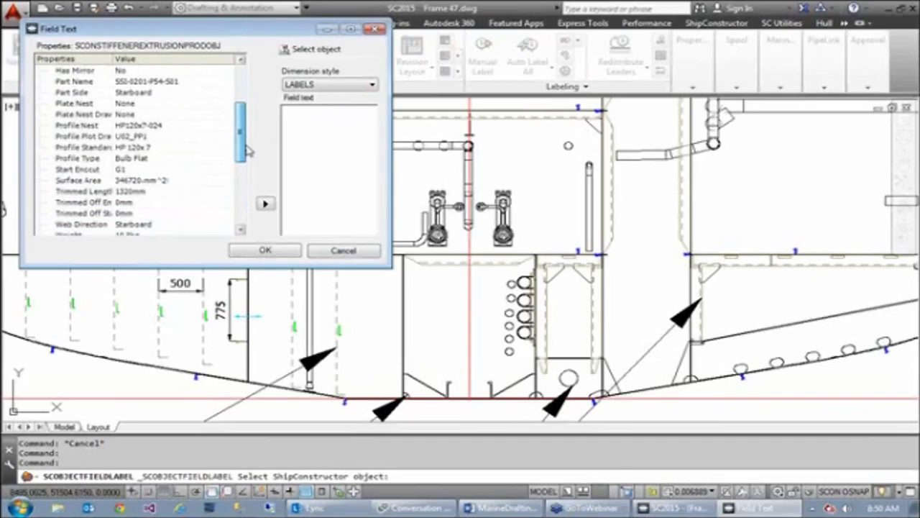
drag(247, 150, 245, 174)
click(120, 158)
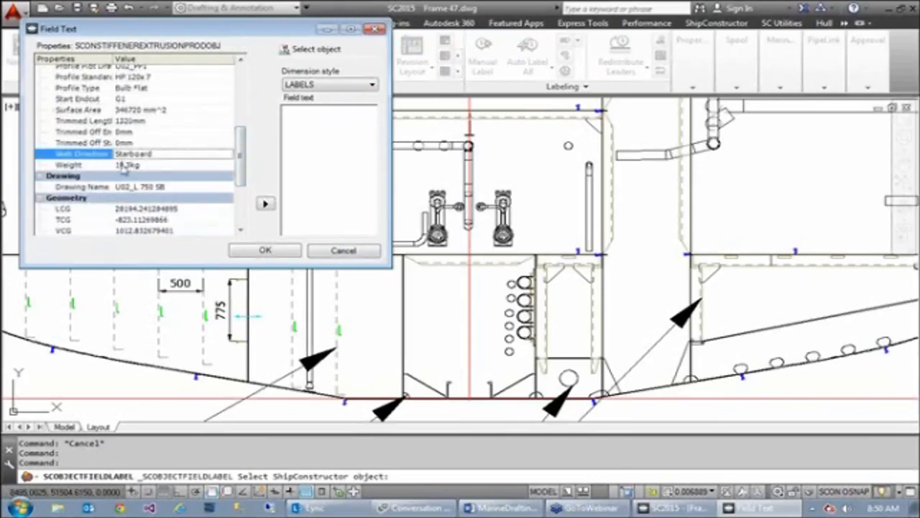
click(121, 165)
double_click(124, 167)
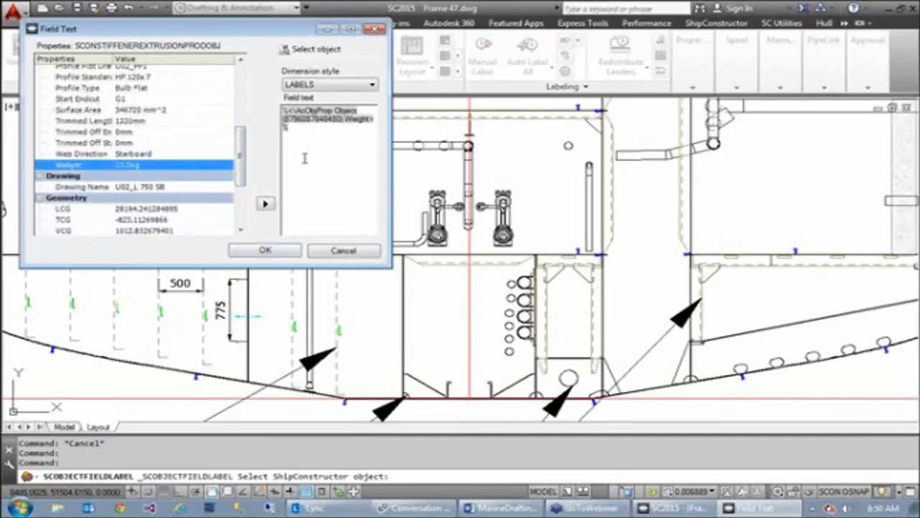
text(Weight)
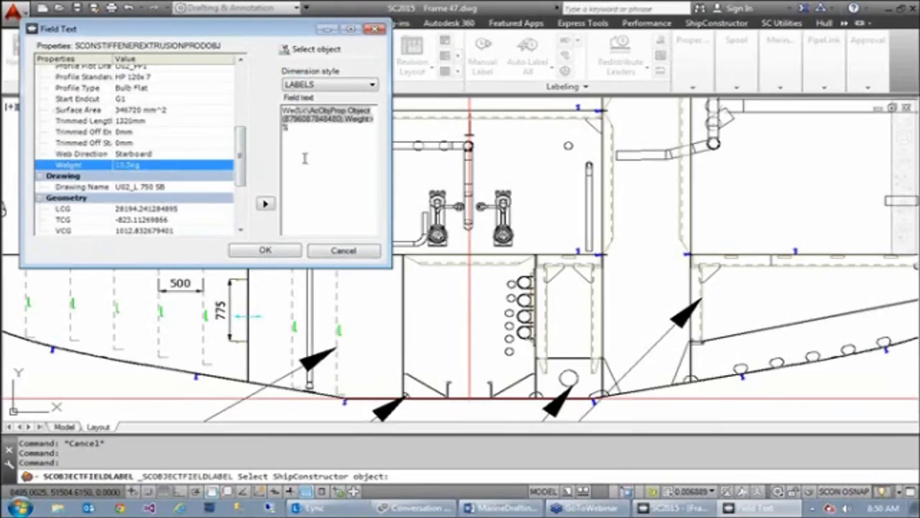
text( :)
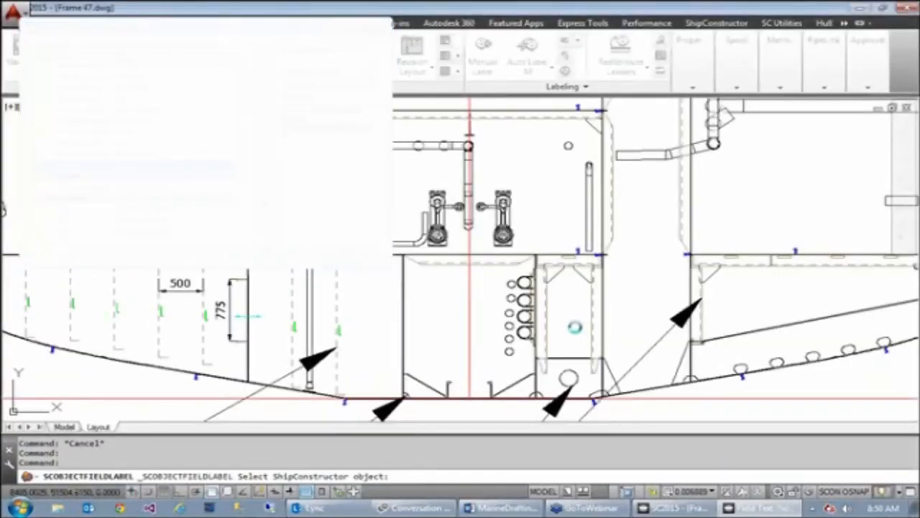
Step: Place the weight label at the stiffener and end the labelling command
click(552, 326)
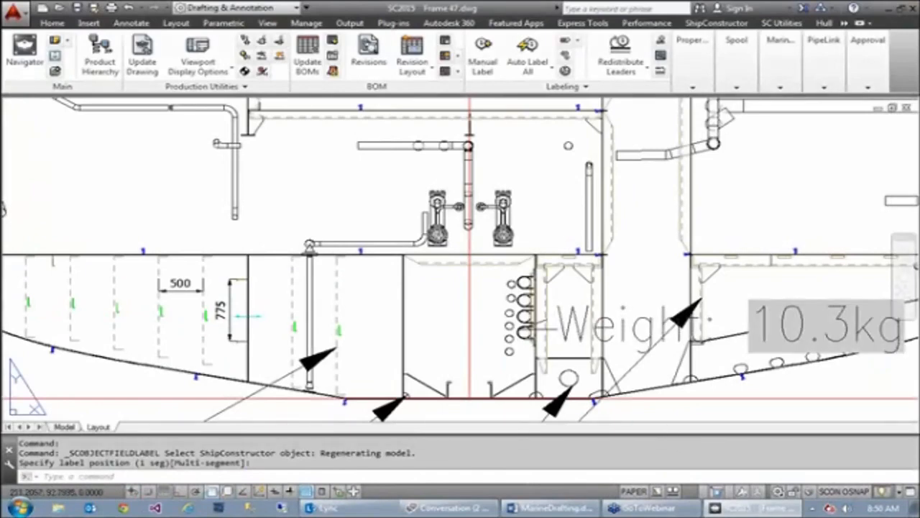
key(Escape)
key(Escape)
key(Escape)
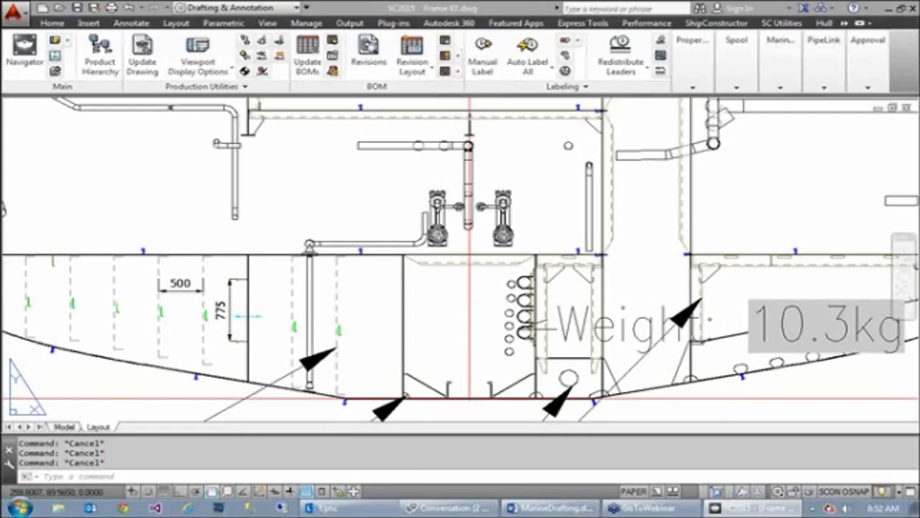
Step: Go to the model drawing of the plate with the sloped upper edge near the hull, saving the changes to Frame 47.dwg
click(564, 385)
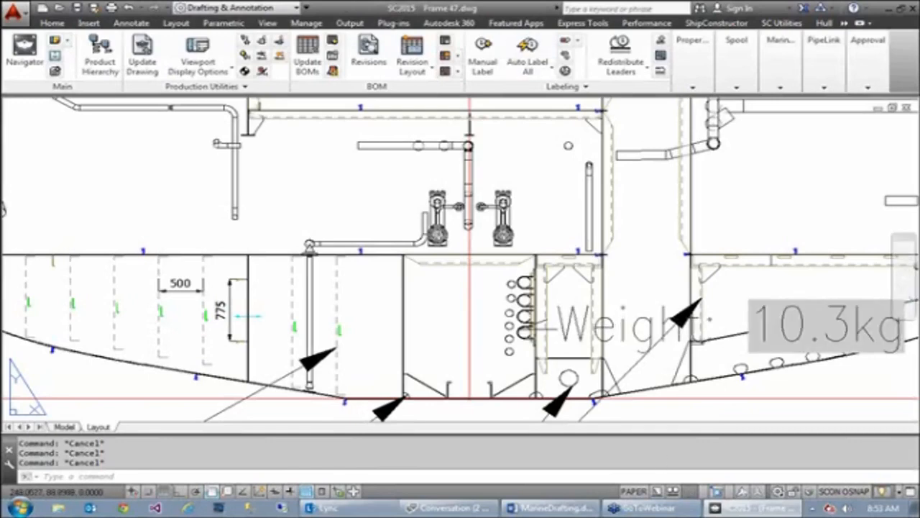
click(687, 404)
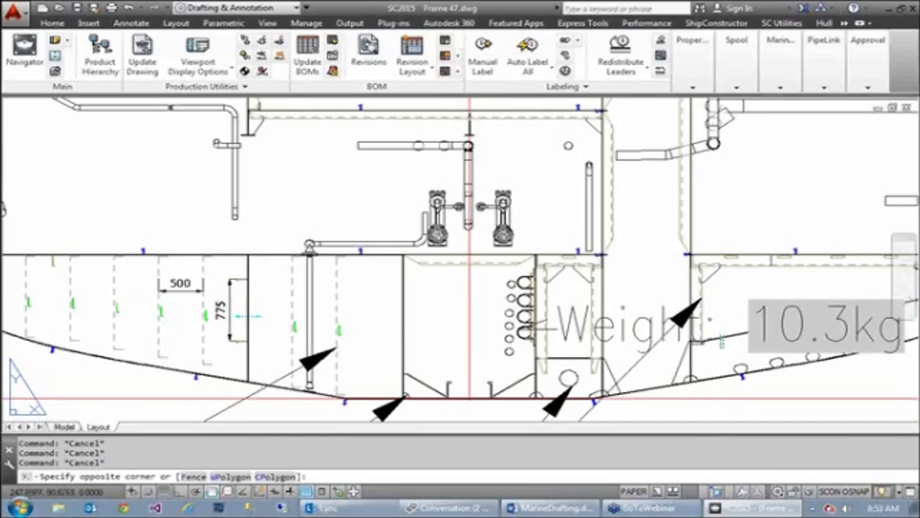
click(721, 337)
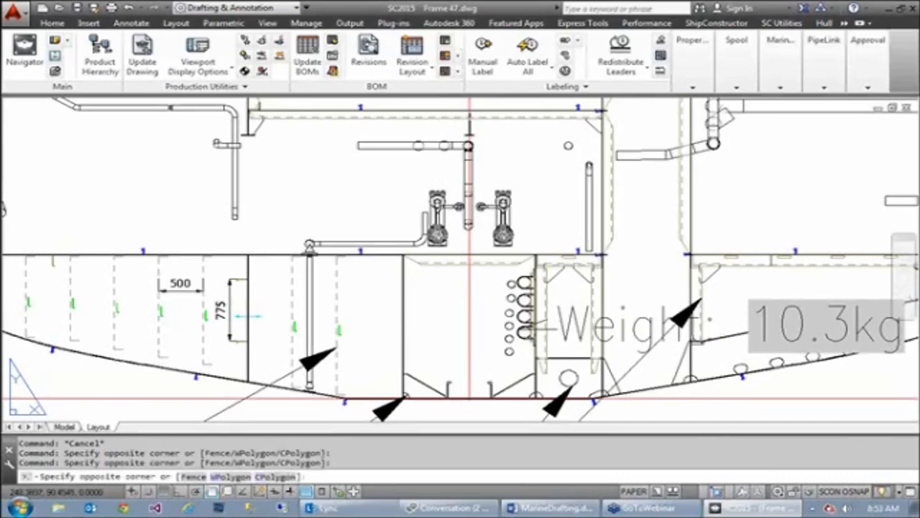
double_click(725, 335)
click(722, 336)
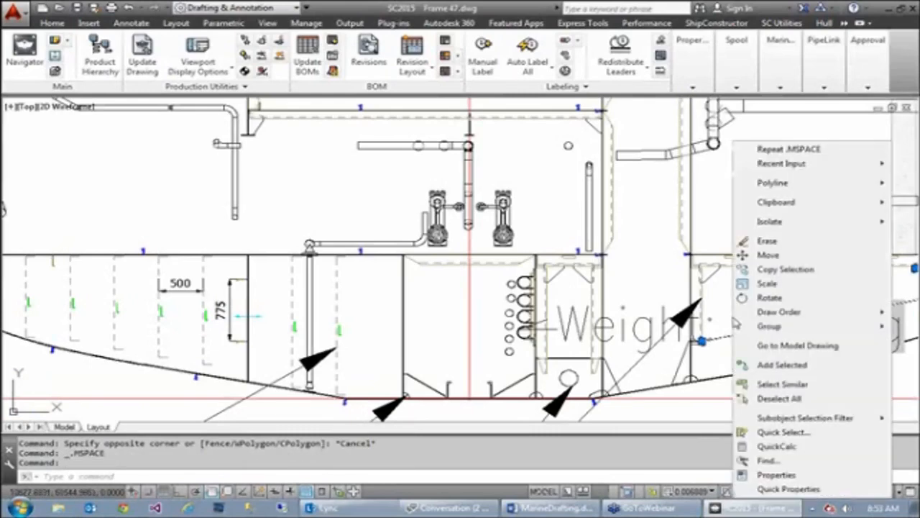
right_click(732, 324)
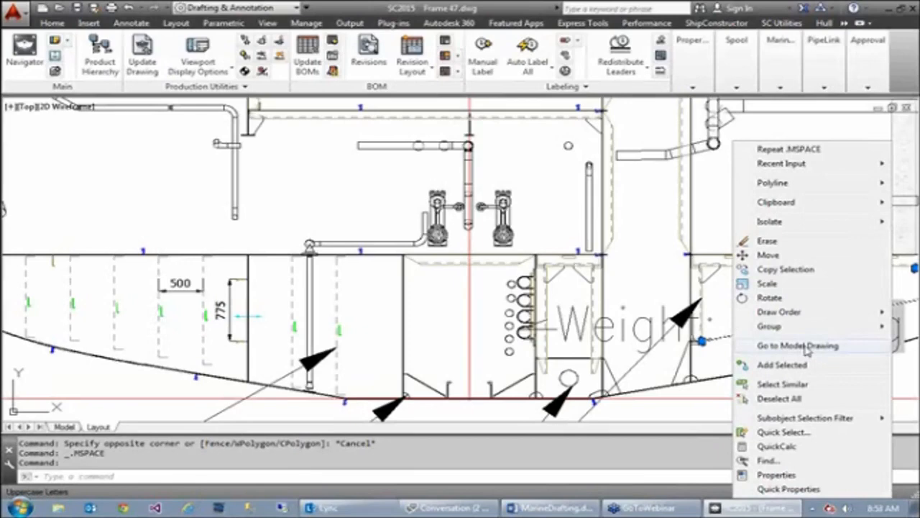
click(805, 347)
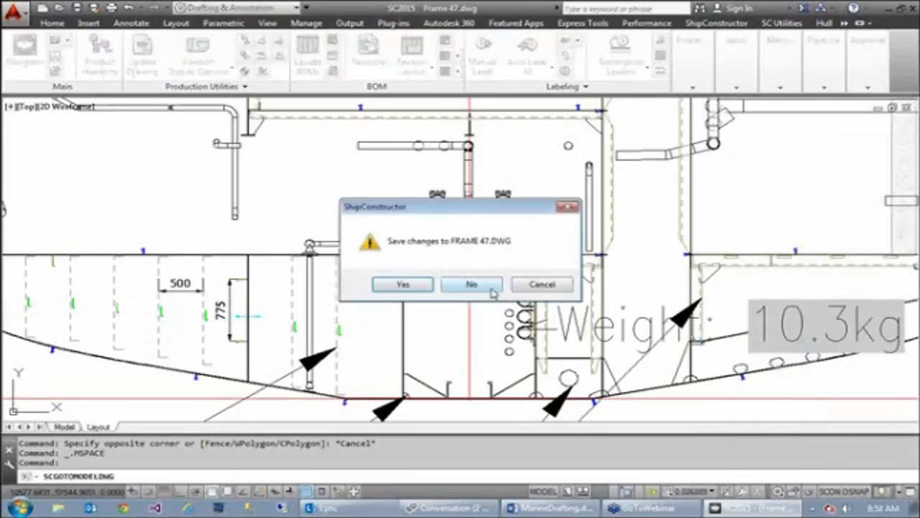
click(403, 285)
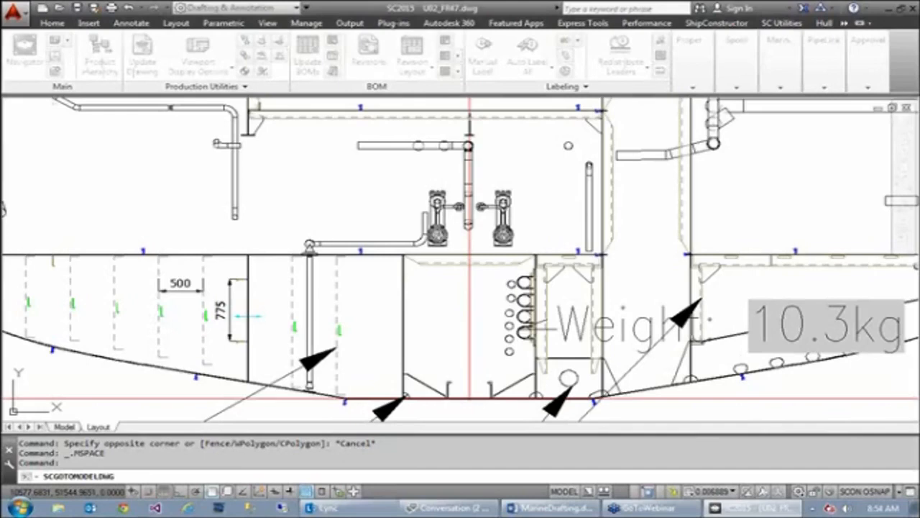
key(Return)
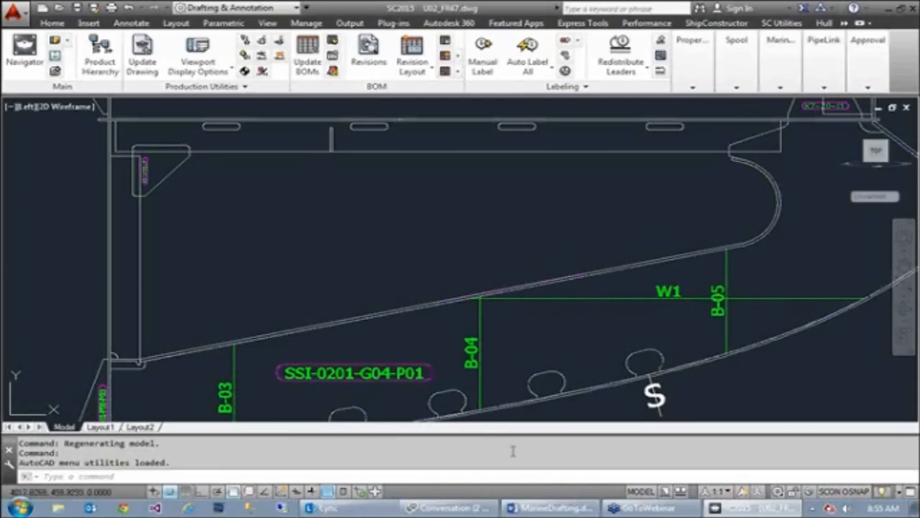
click(722, 297)
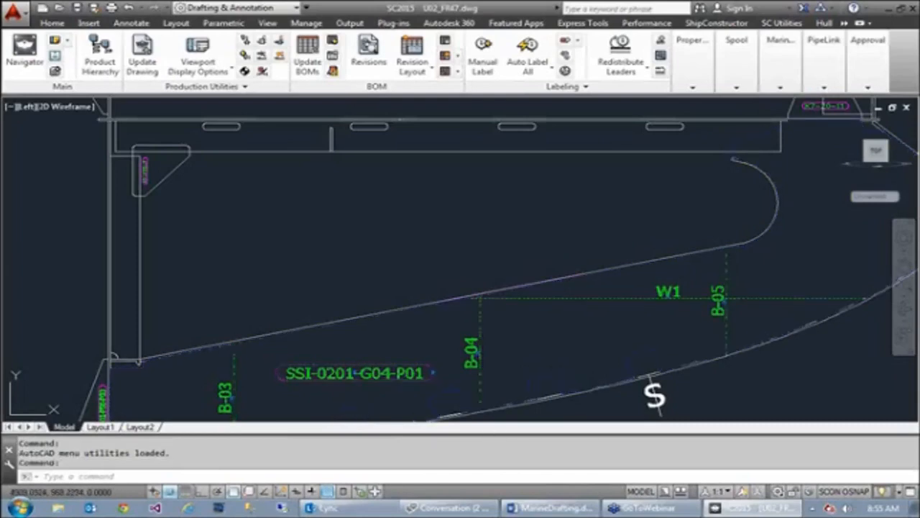
key(Escape)
key(Escape)
key(Escape)
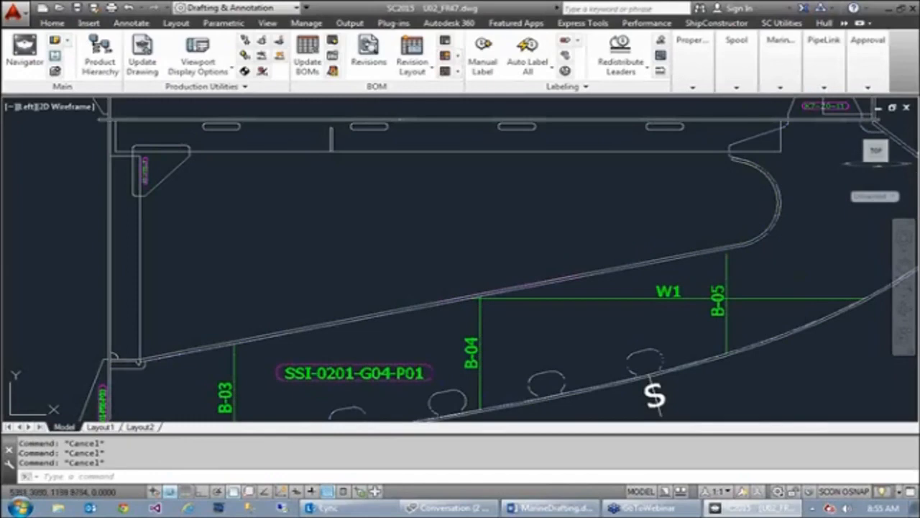
Step: Draw a circle inside plate SSI-0201-G04-P01, between its curved inner edge and the hull
text(c)
key(Return)
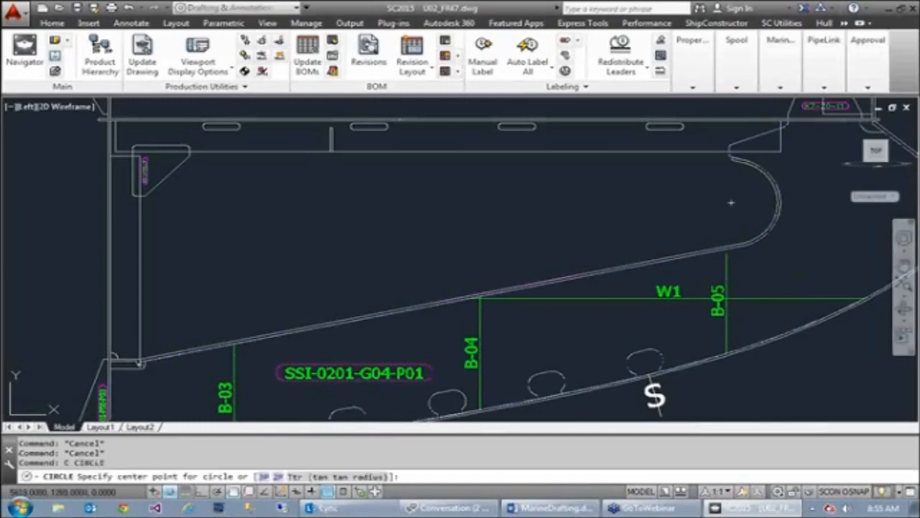
click(857, 235)
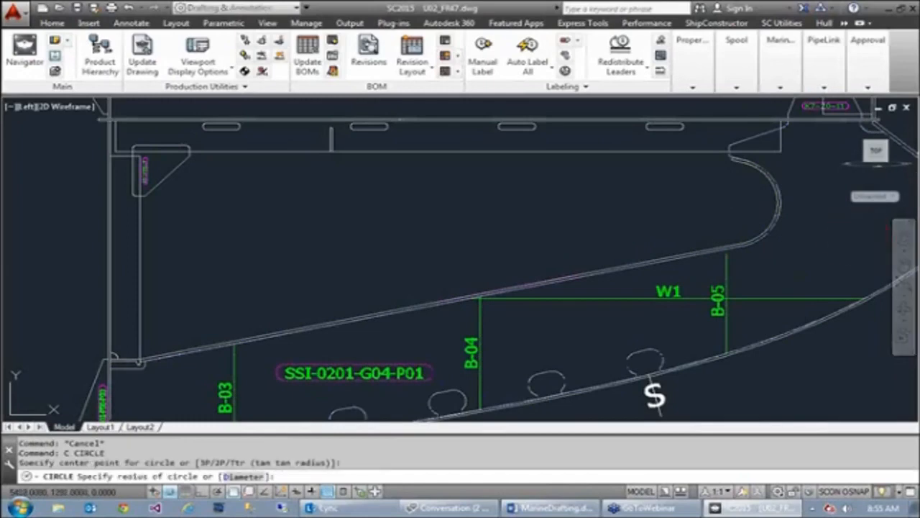
click(829, 236)
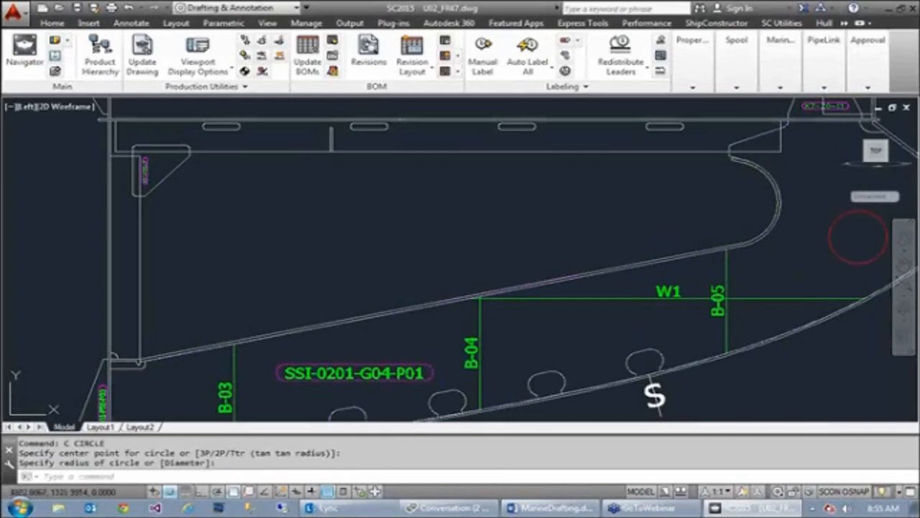
key(Escape)
key(Escape)
key(Escape)
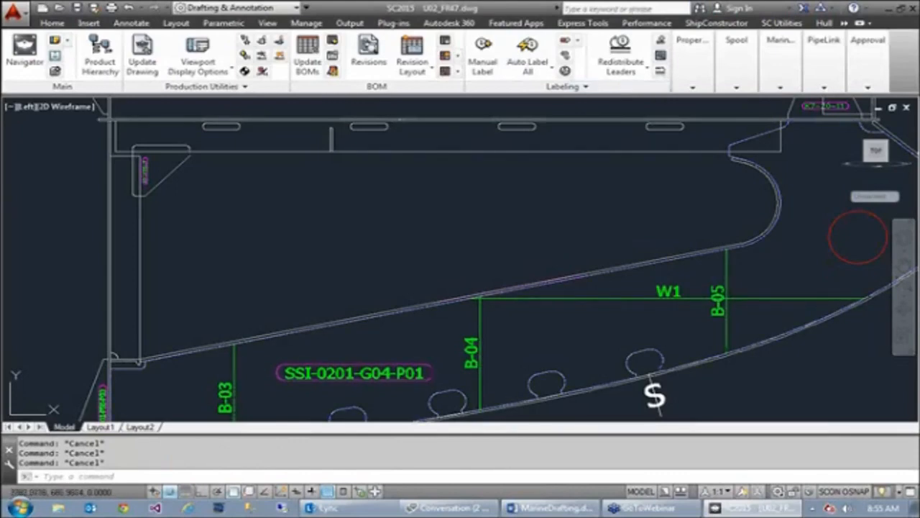
Step: Add the circle to plate SSI-0201-G04-P01 with the Add Objects command
click(422, 365)
right_click(422, 365)
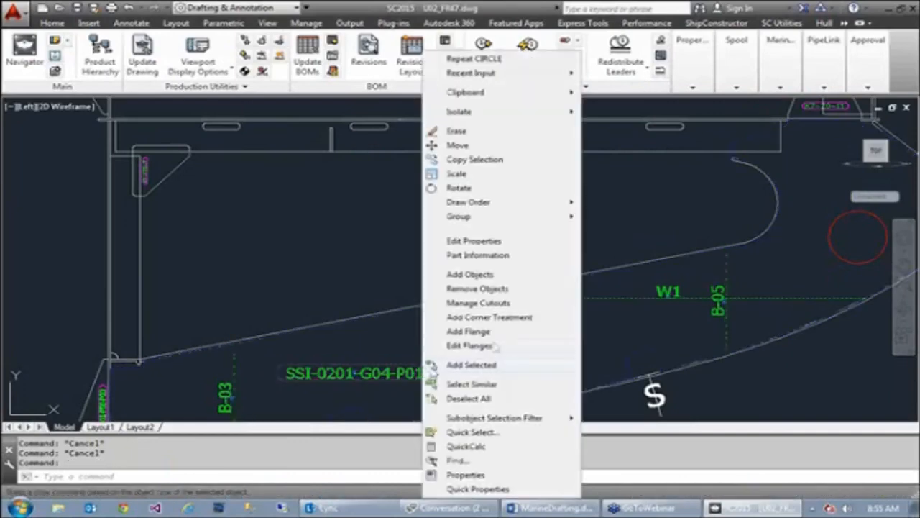
click(505, 271)
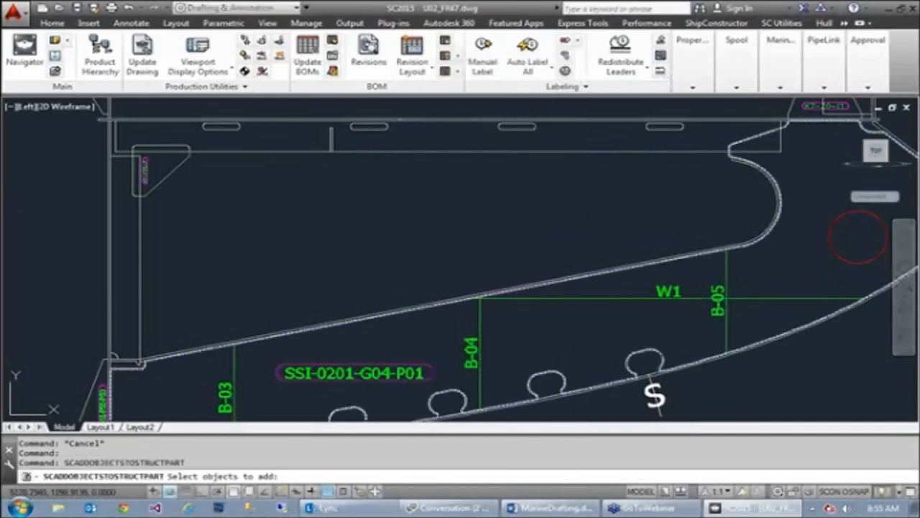
click(814, 248)
click(842, 230)
click(860, 267)
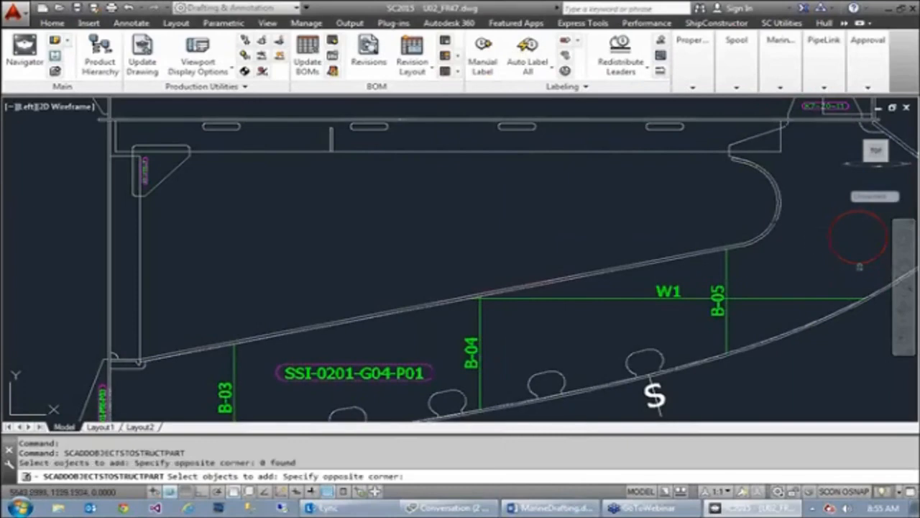
click(840, 248)
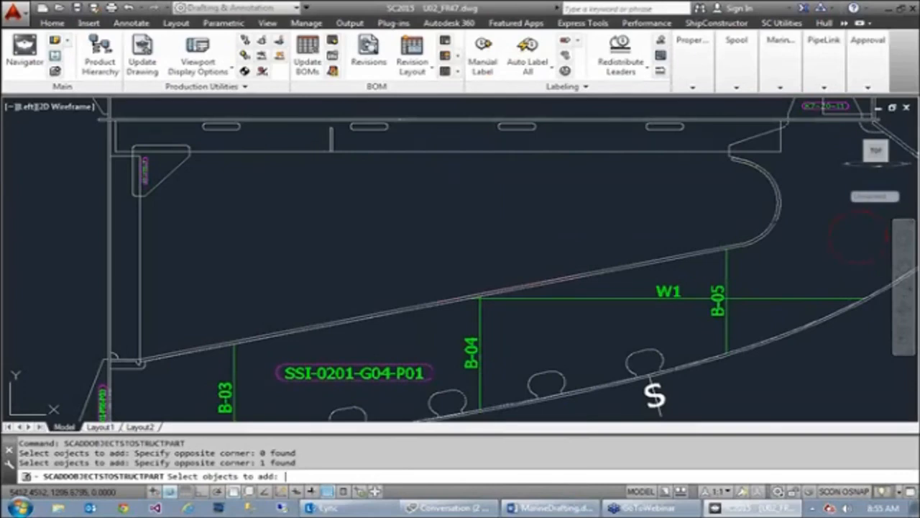
key(Return)
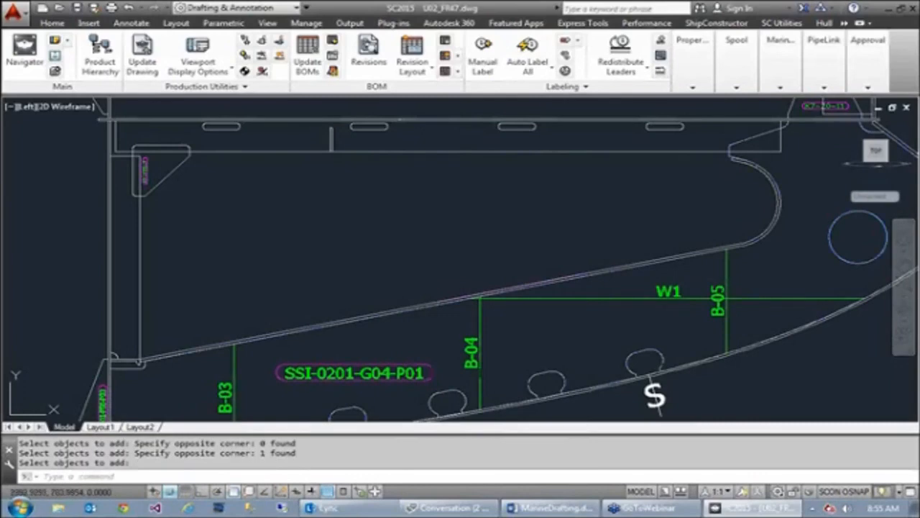
key(Return)
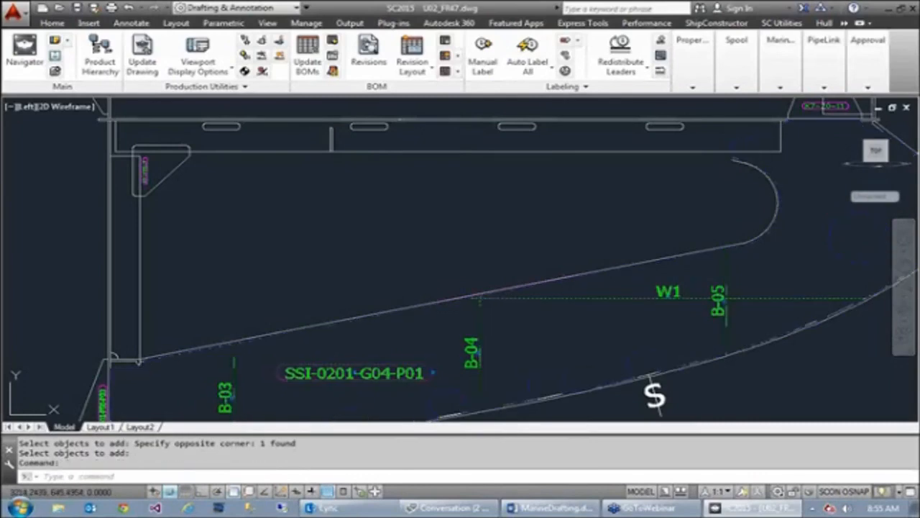
Step: Set the stock of plate SSI-0201-G04-P01 to PL12 in its plate properties and save the model drawing
right_click(288, 372)
click(386, 241)
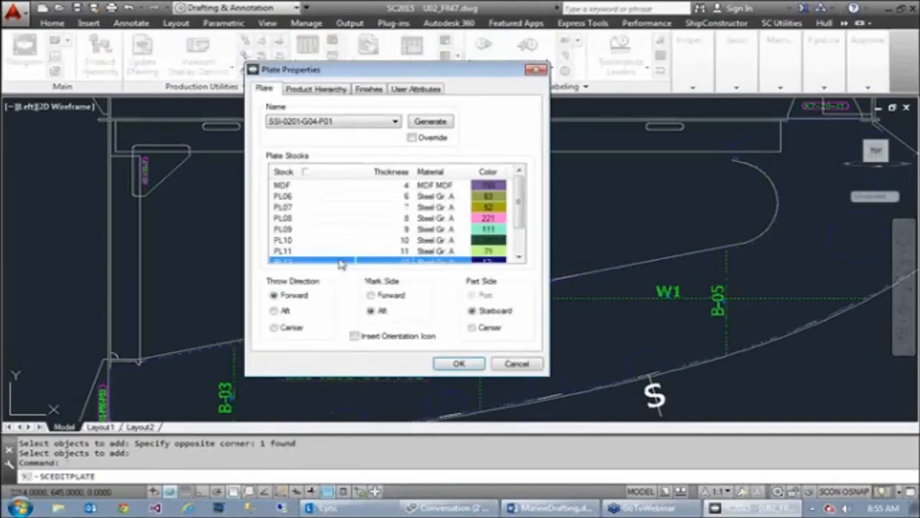
click(459, 365)
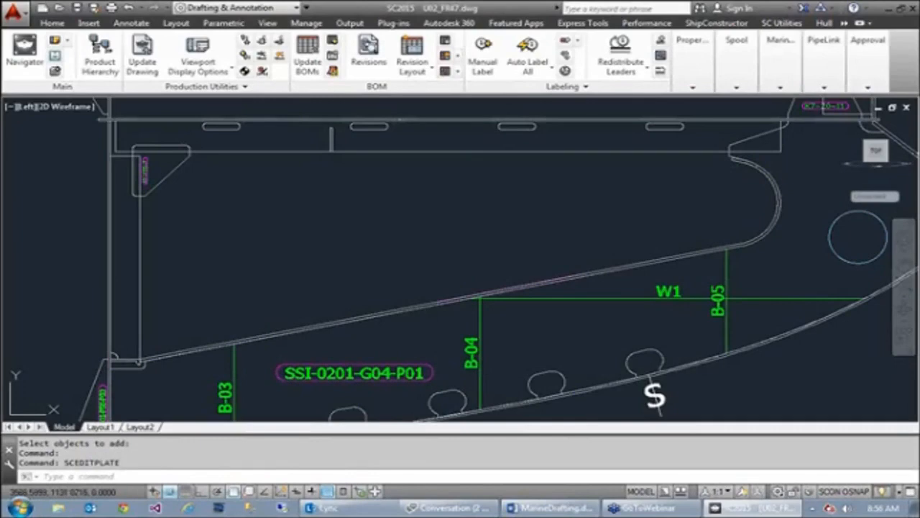
key(ctrl+s)
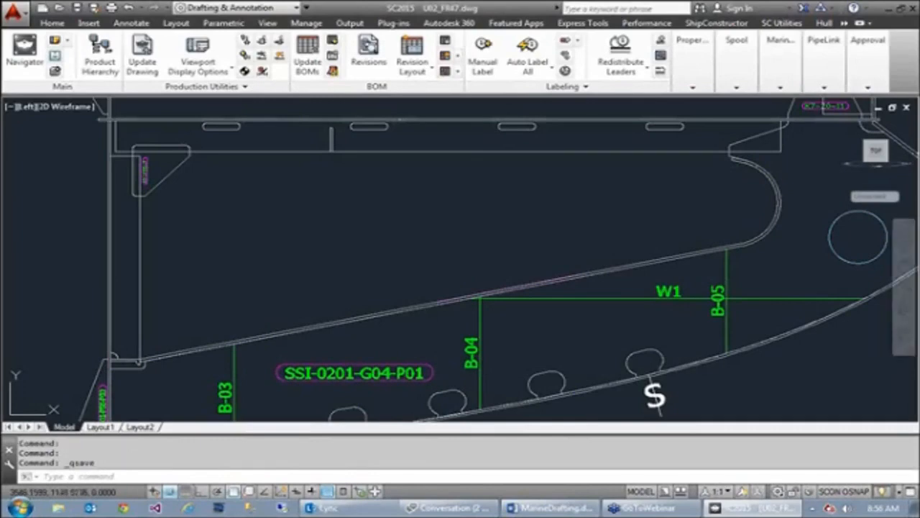
Step: Open the Frame 47a production drawing from the Class frames in the project's Output drawings
click(23, 62)
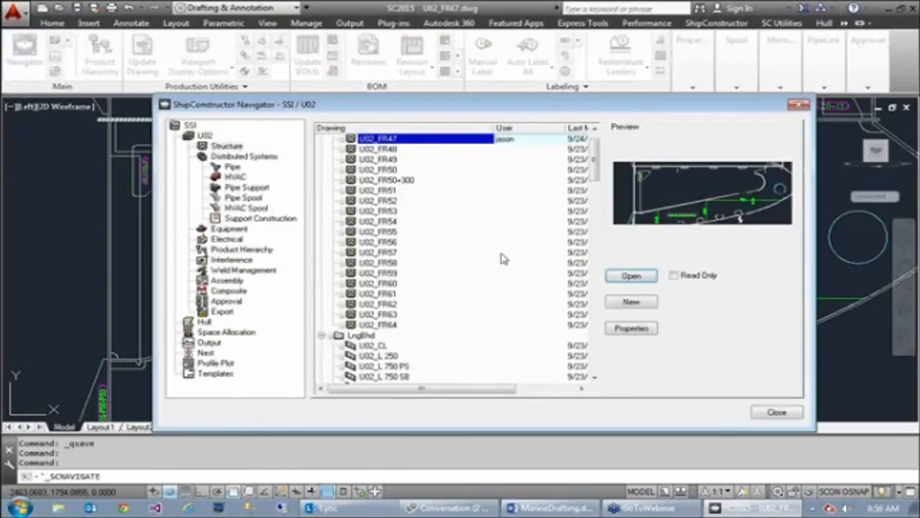
drag(595, 166, 596, 154)
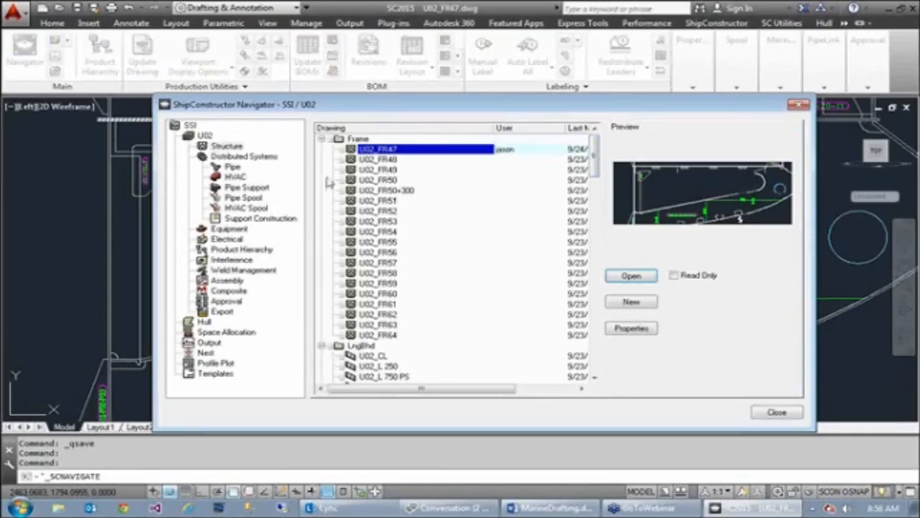
click(209, 342)
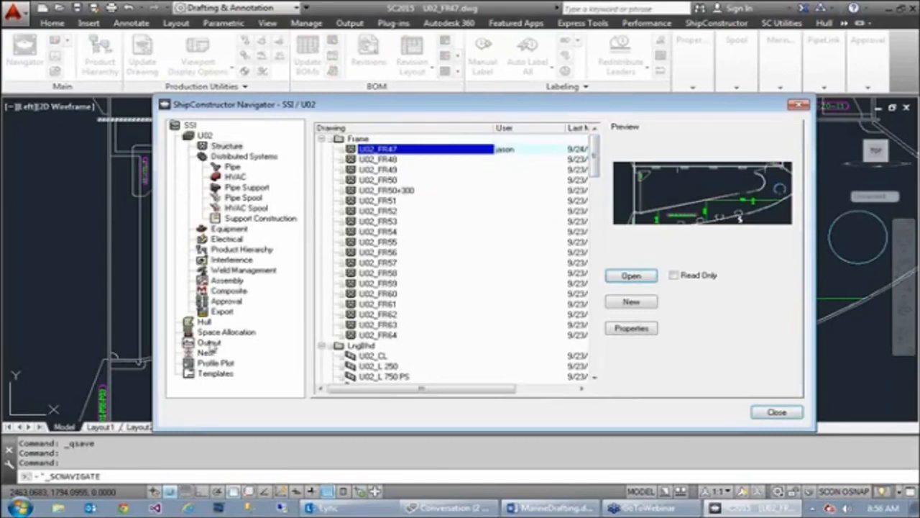
click(343, 160)
click(402, 169)
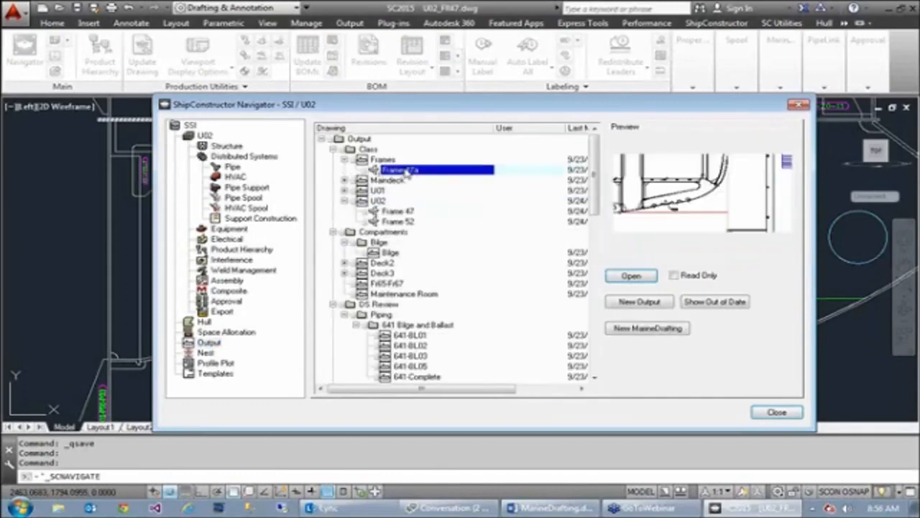
click(629, 276)
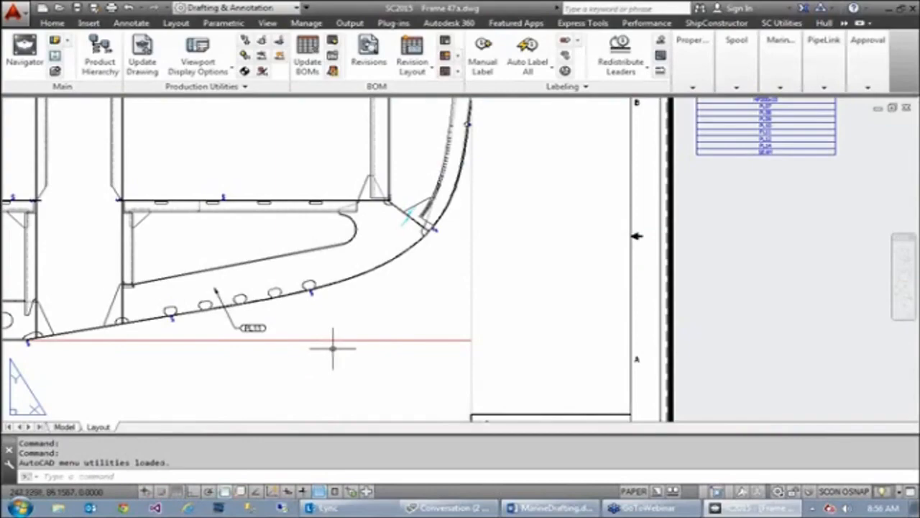
Step: Update the Frame 47a production drawing with the latest changes from the model
middle_drag(553, 306, 728, 359)
middle_drag(528, 367, 474, 340)
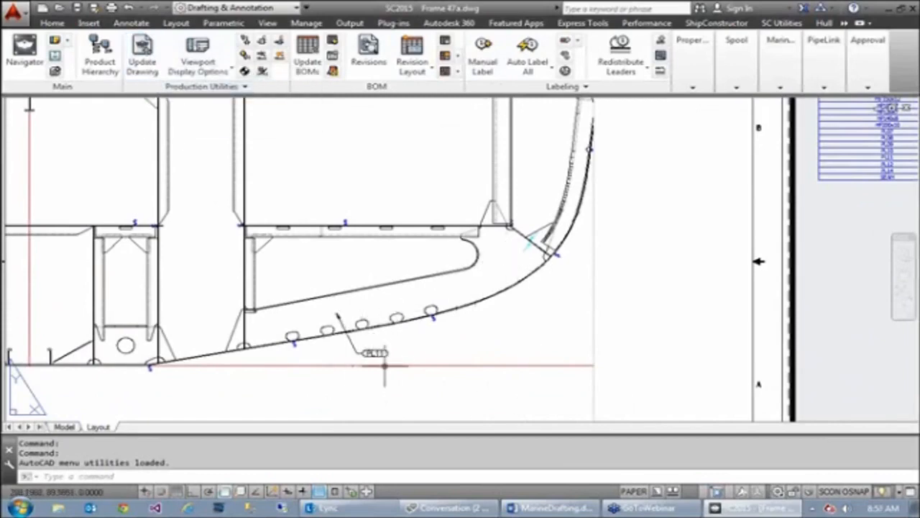
click(142, 61)
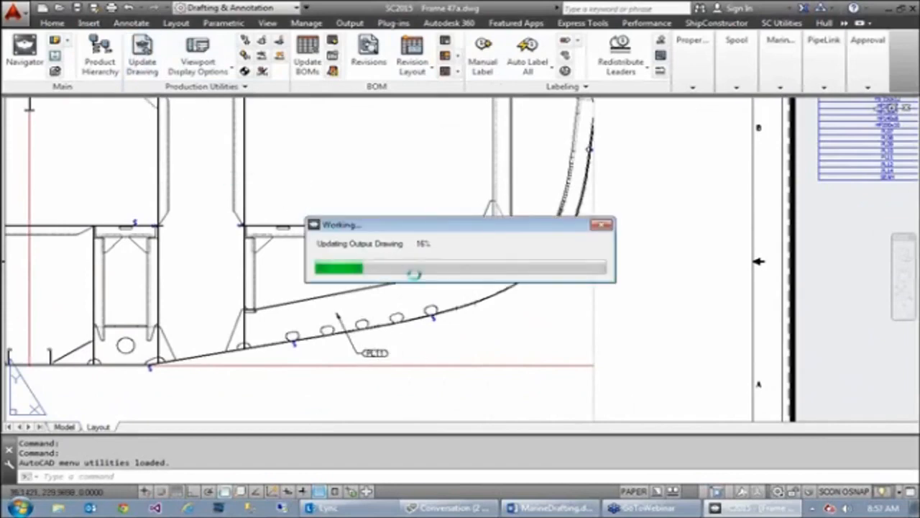
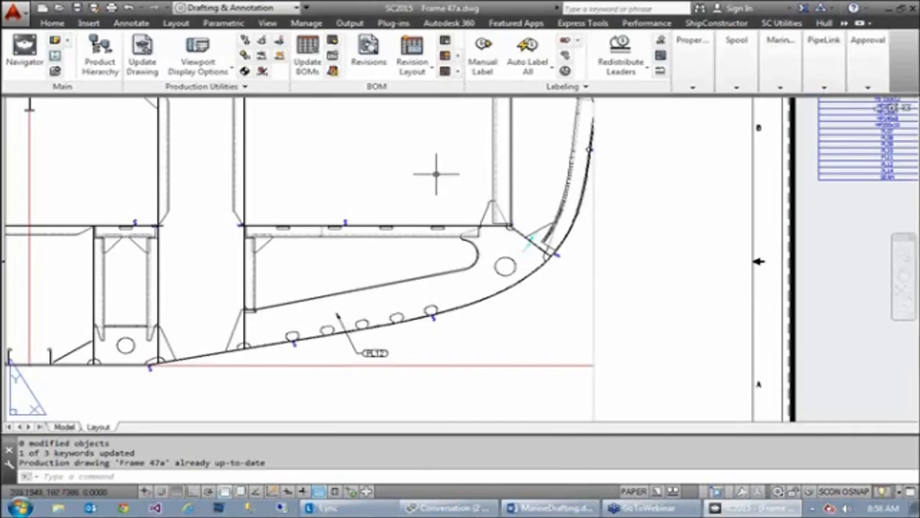
Step: Show the production drawing revisions of Frame 47a, enlarging the palette and docking it beside the drawing
click(368, 52)
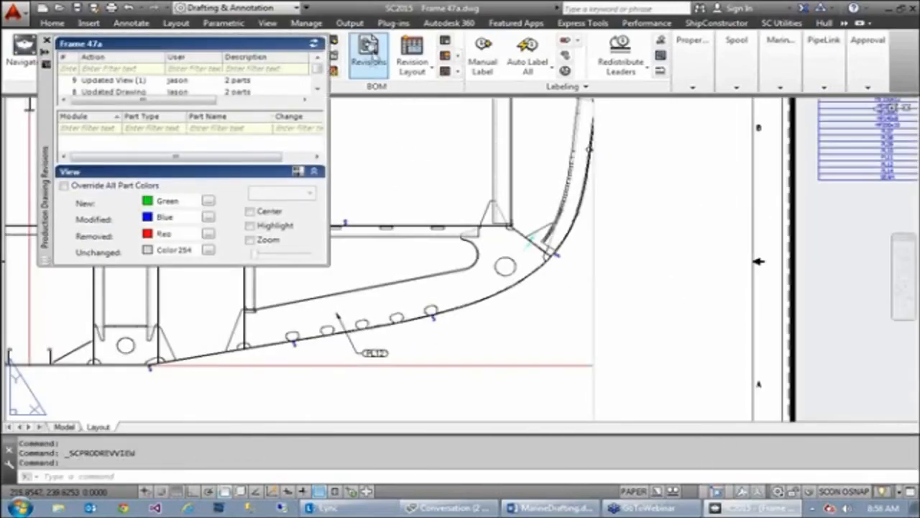
drag(141, 265, 122, 385)
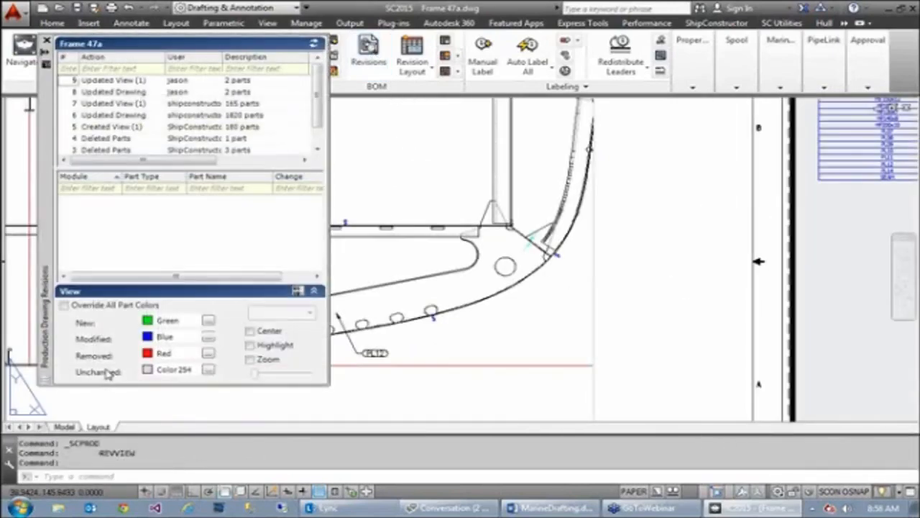
double_click(49, 190)
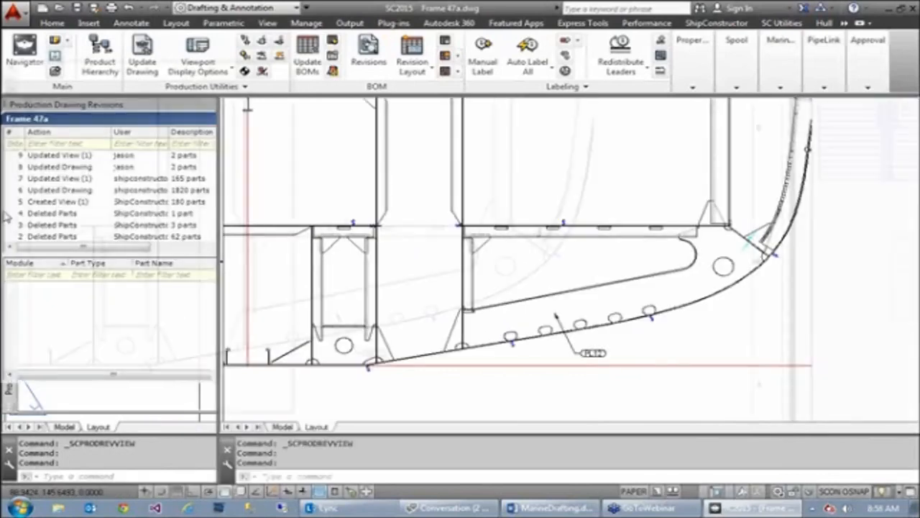
Step: Select the latest Updated View revision, widen the palette and review the revision history with its details and dates
click(79, 156)
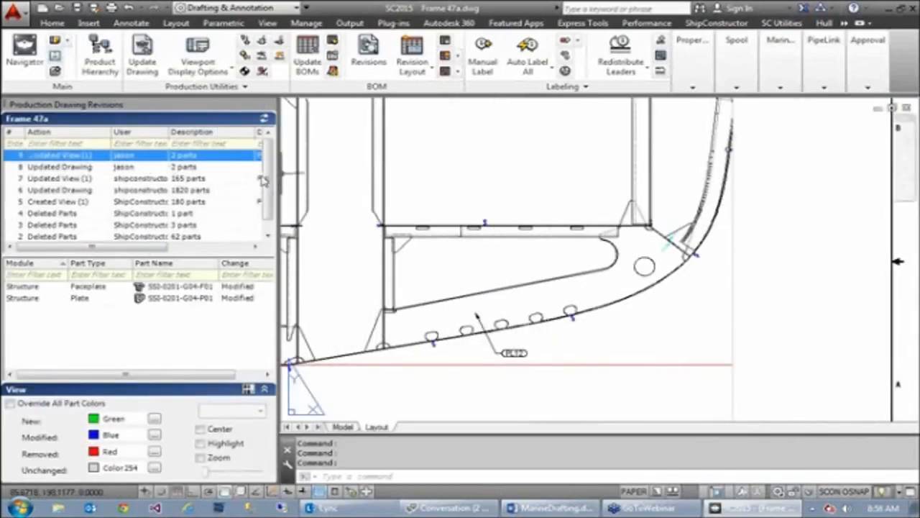
drag(286, 169, 346, 169)
drag(239, 251, 301, 250)
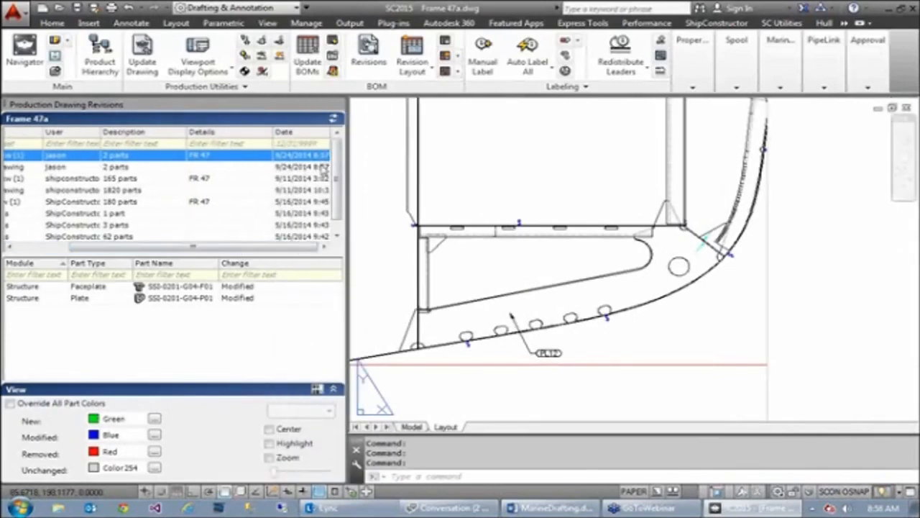
drag(278, 251, 223, 251)
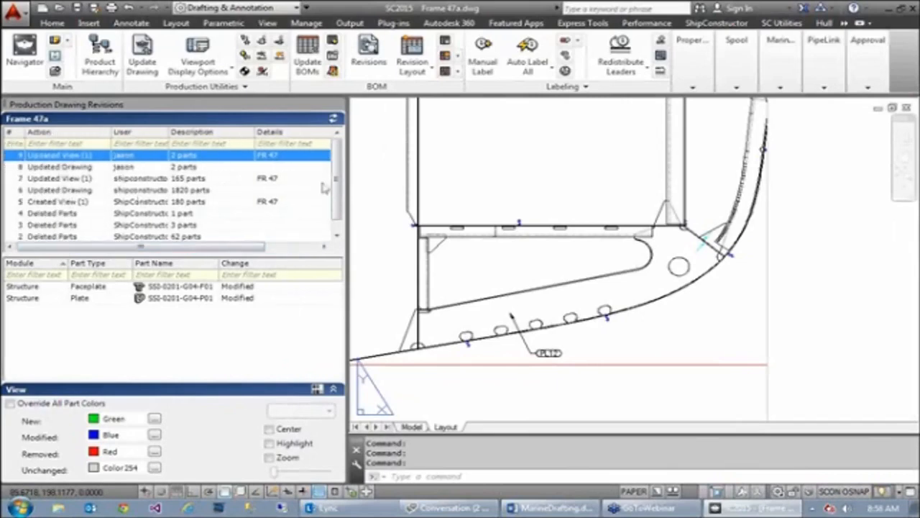
drag(337, 186, 339, 199)
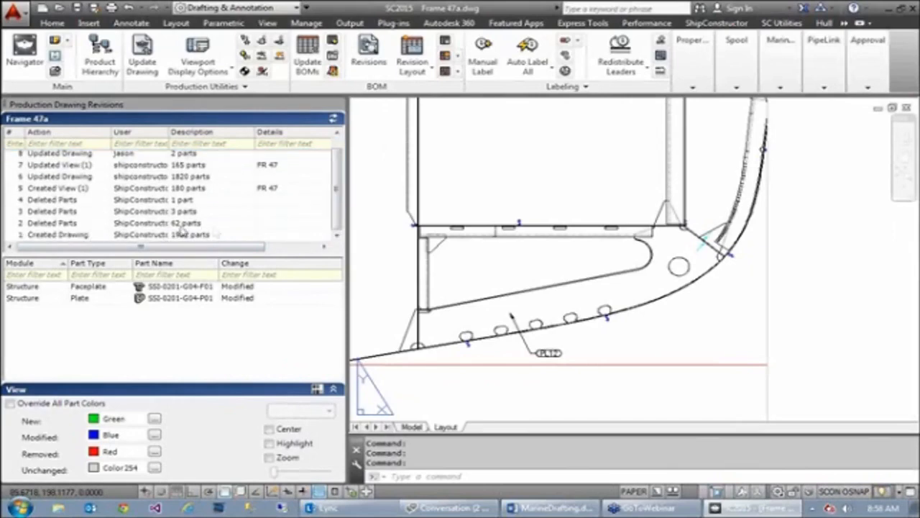
drag(338, 200, 336, 166)
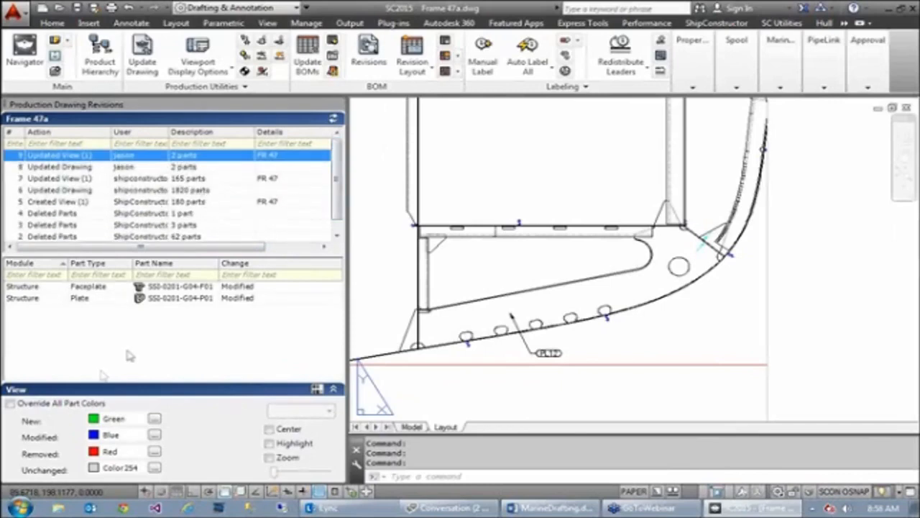
Step: Override all part colors in the drawing to show the changes of the latest Updated View revision
click(82, 167)
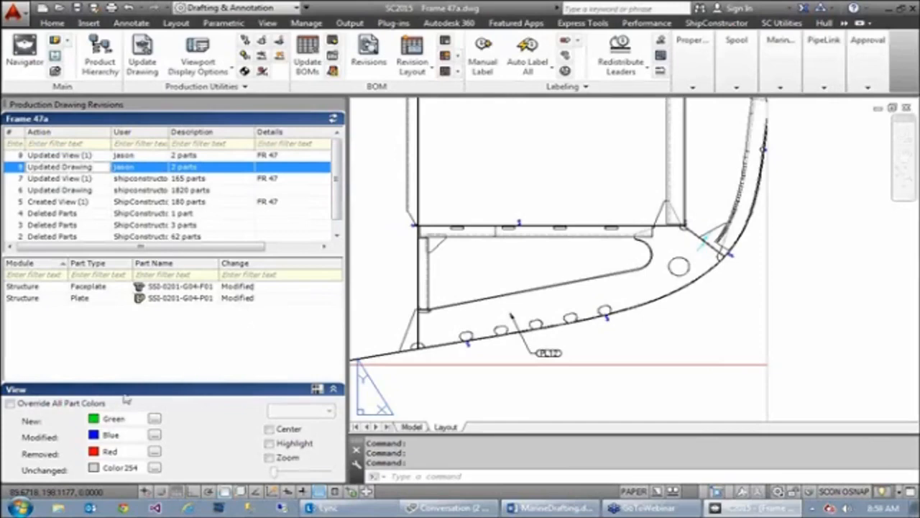
click(11, 403)
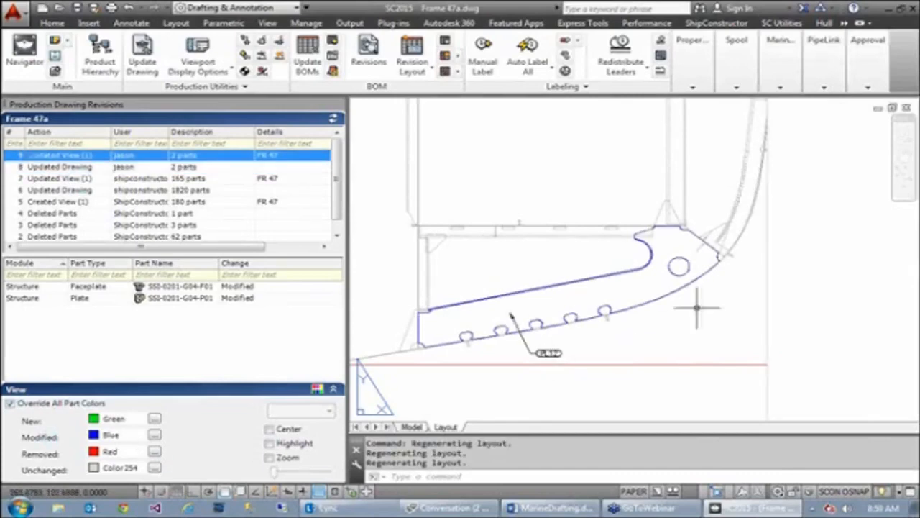
click(801, 332)
click(810, 287)
Step: Reduce the view scale inside the FR 47 viewport to show the whole frame and baseline, and return to paper space
scroll(803, 277, down, 2)
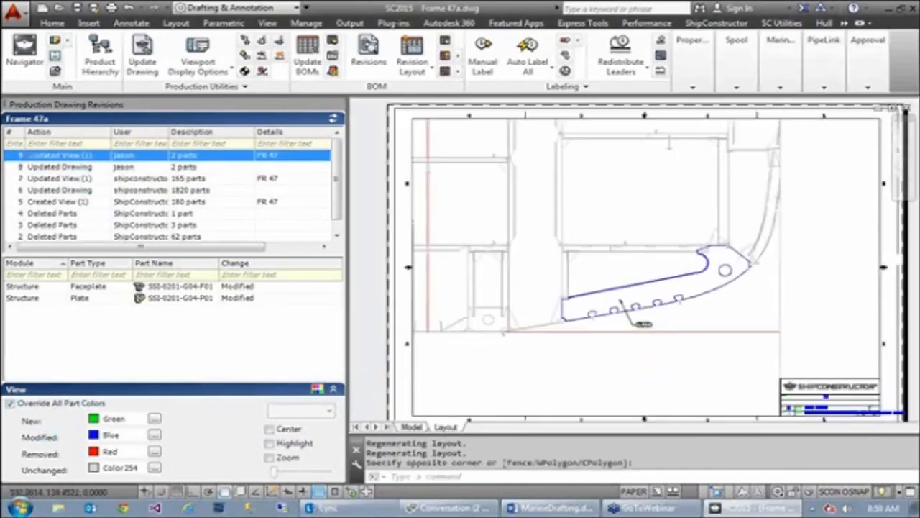
scroll(642, 316, down, 4)
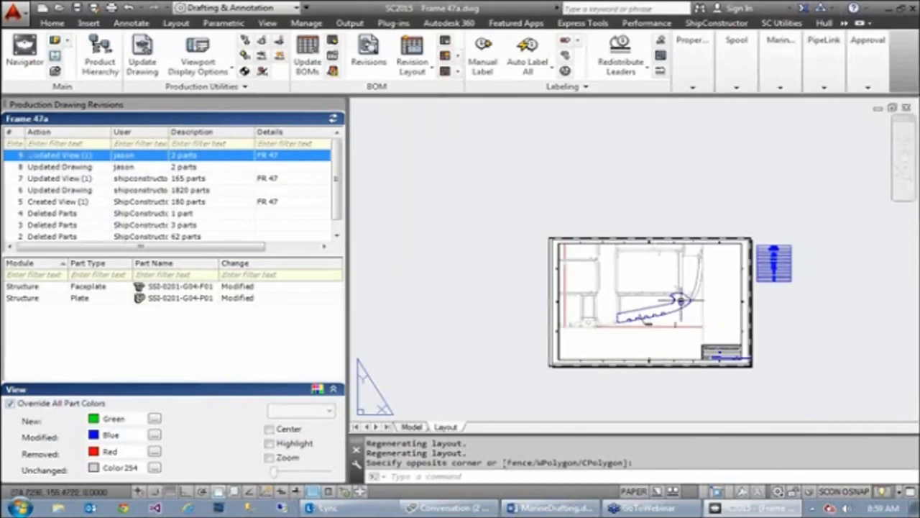
double_click(674, 277)
scroll(650, 276, down, 2)
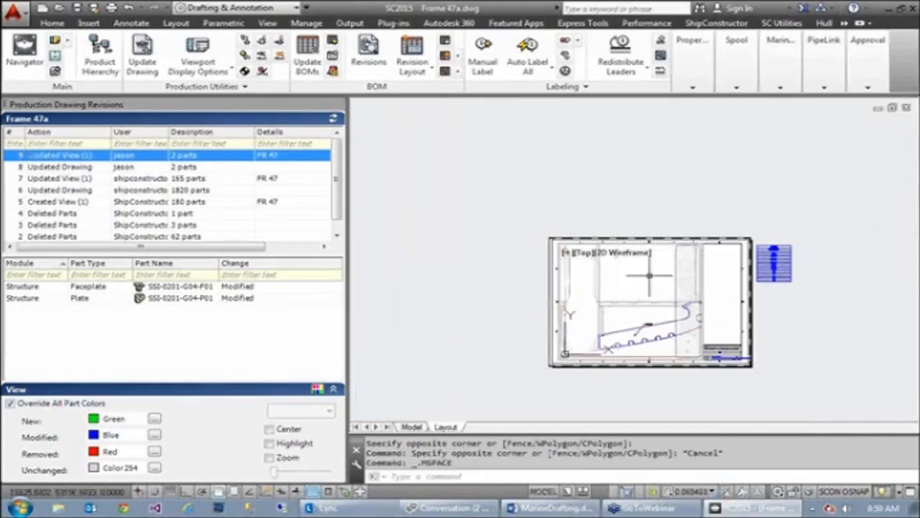
scroll(683, 302, down, 3)
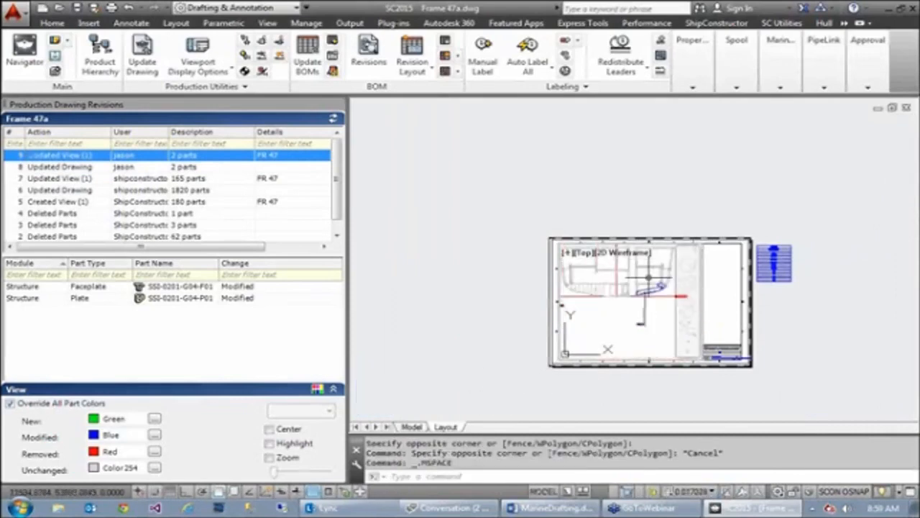
double_click(727, 310)
scroll(727, 310, up, 7)
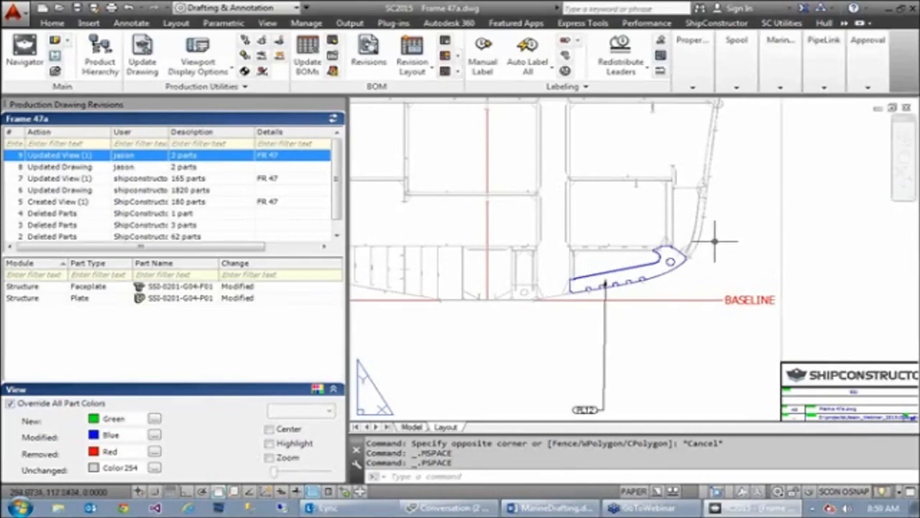
scroll(660, 258, up, 2)
scroll(660, 259, up, 2)
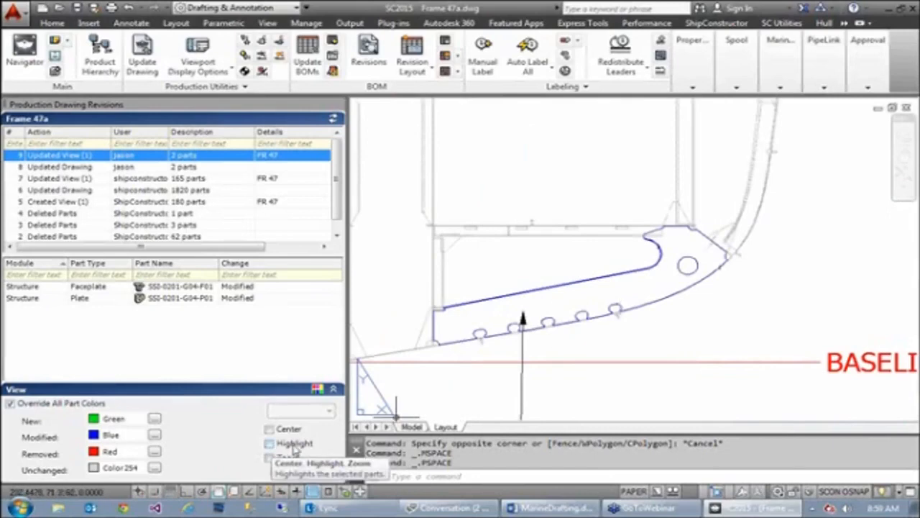
Step: Enable highlighting of selected parts and highlight faceplate SSI-0201-G04-F01 in the FR 47 view
click(295, 449)
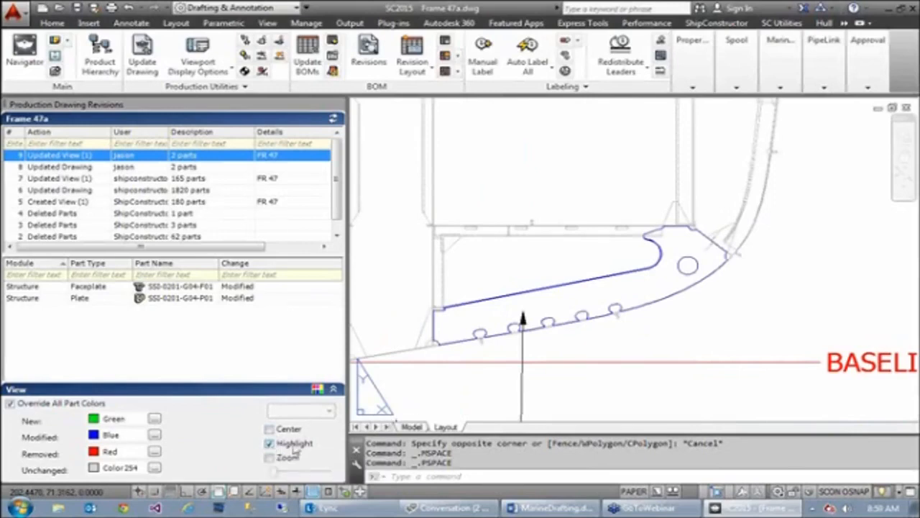
click(78, 286)
click(307, 413)
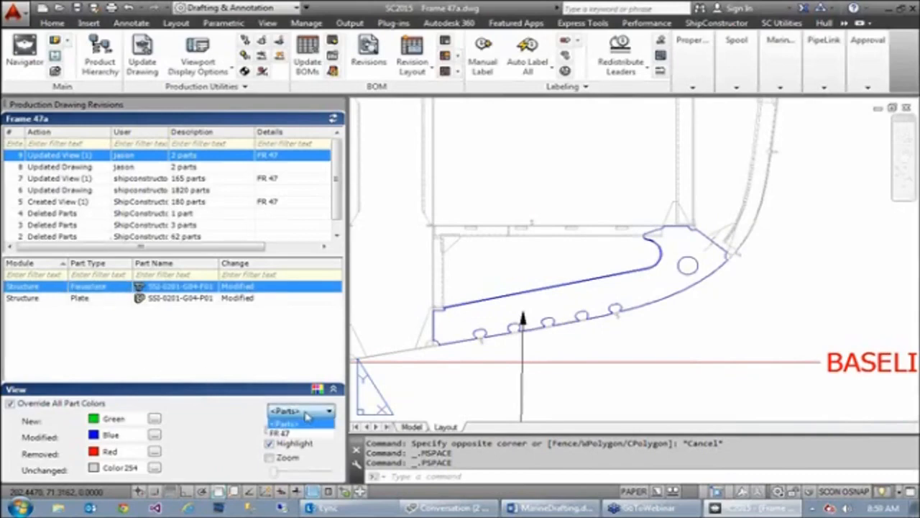
click(286, 433)
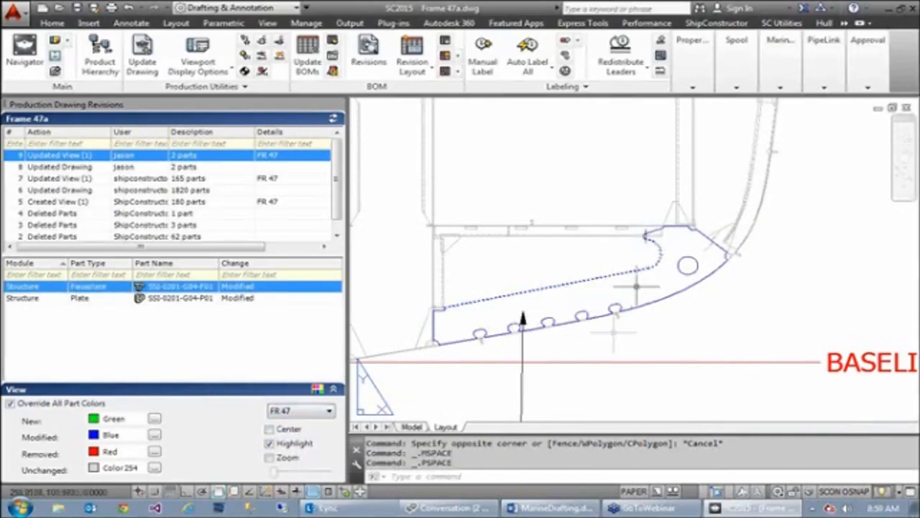
Step: Highlight the modified plate SSI-0201-G04-P01 in the FR 47 view
click(164, 298)
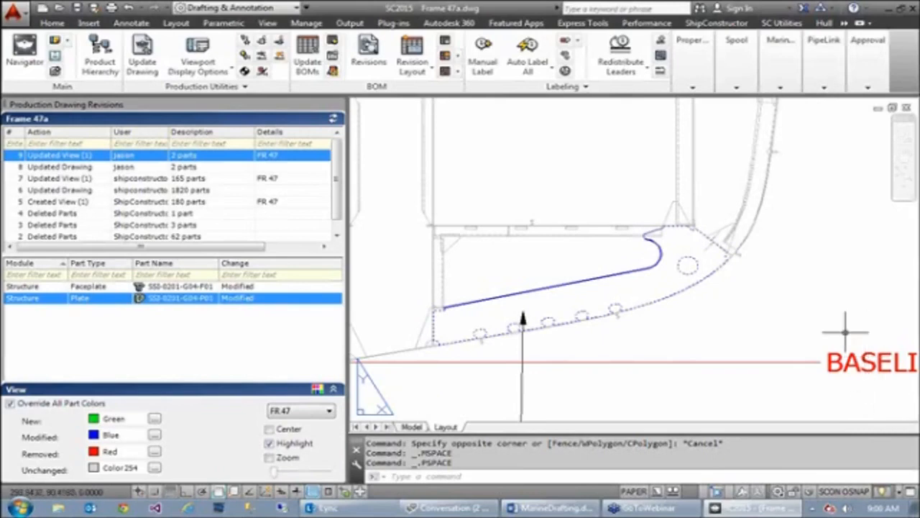
click(698, 314)
click(699, 314)
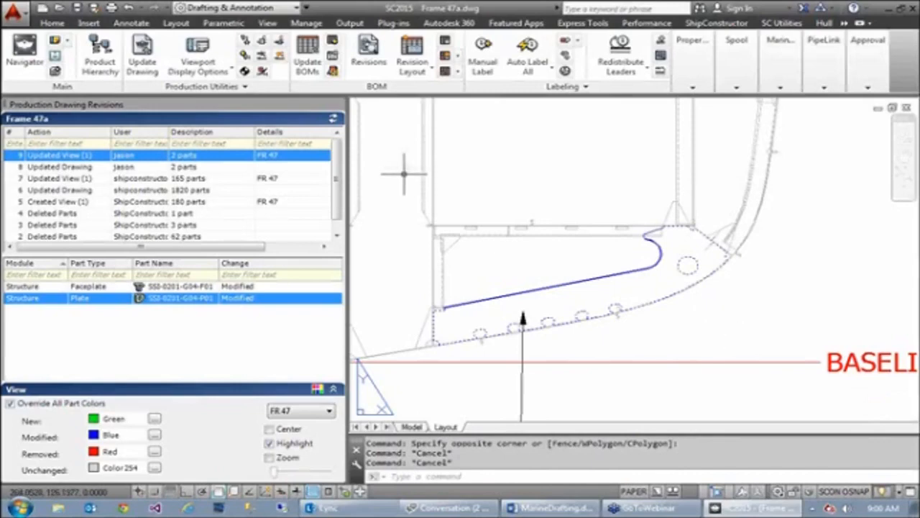
key(Escape)
Step: Examine the highlighted plate's cutouts, hull edge and surrounding structure up close and in overview, along with the revision list
scroll(637, 328, up, 2)
scroll(637, 328, up, 5)
mouse_move(584, 226)
middle_down()
mouse_move(628, 255)
mouse_move(711, 338)
middle_up()
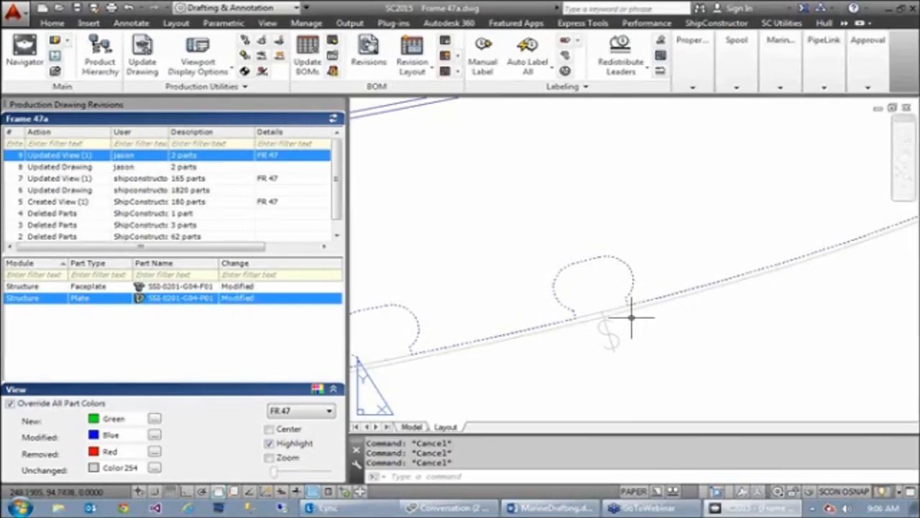
scroll(631, 317, down, 2)
scroll(633, 312, down, 3)
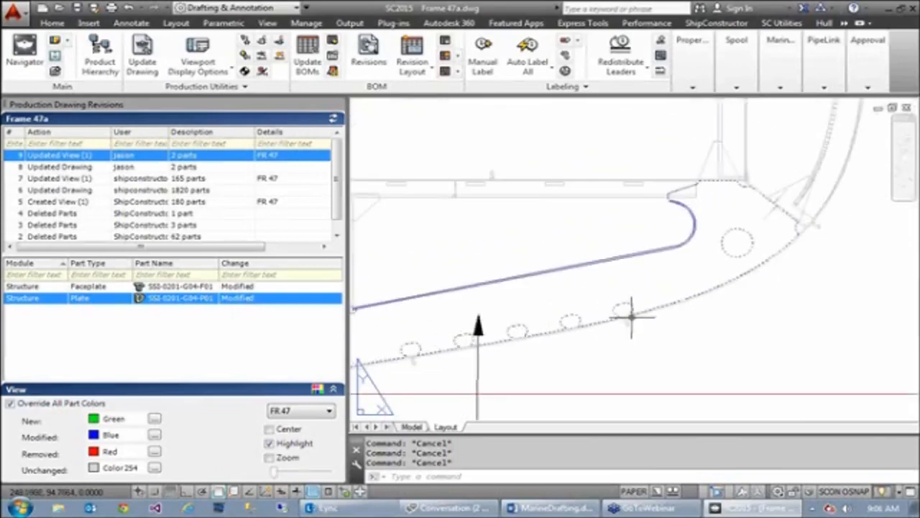
scroll(715, 320, down, 2)
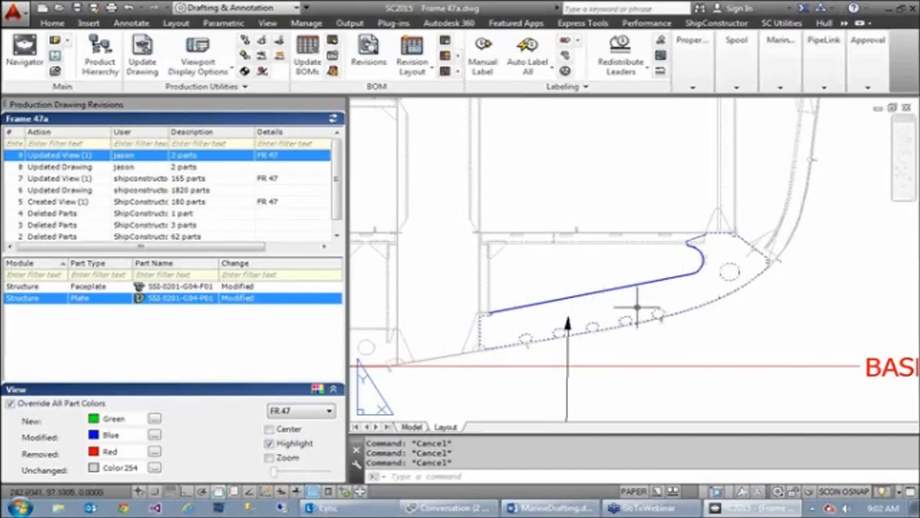
scroll(637, 309, up, 2)
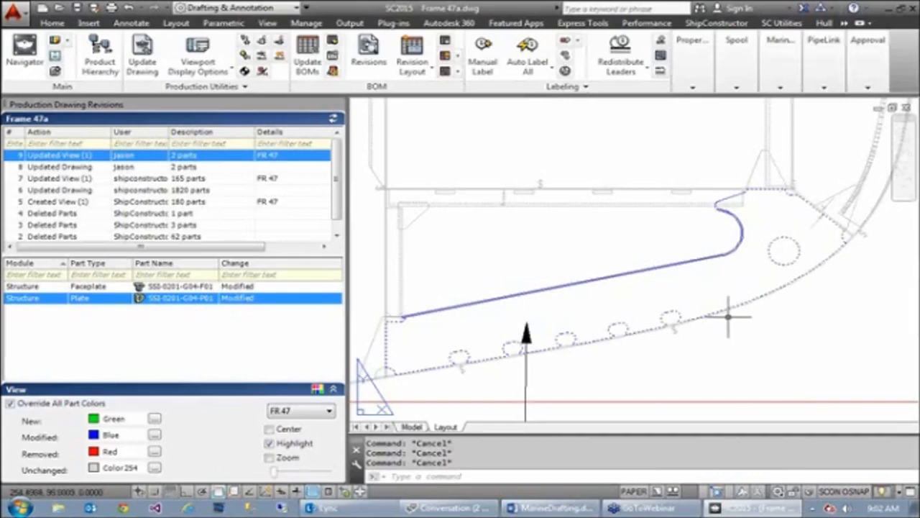
scroll(714, 317, down, 5)
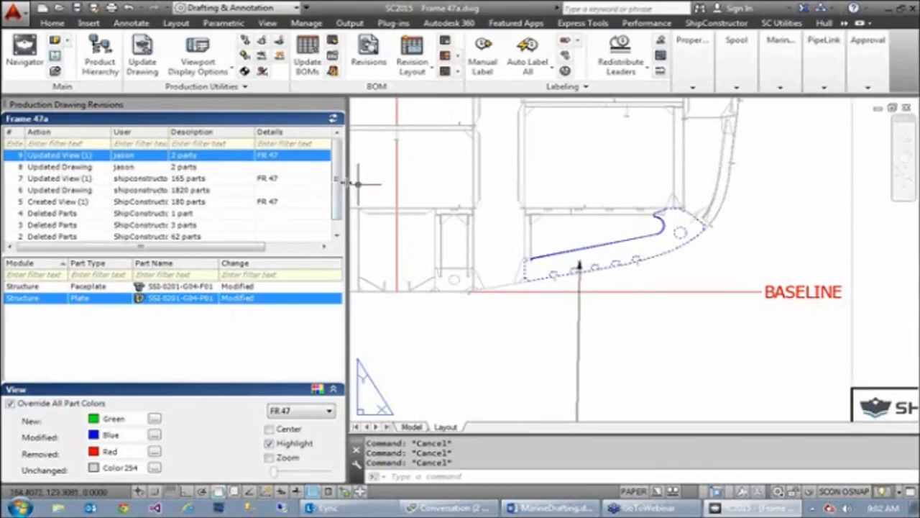
scroll(336, 193, down, 1)
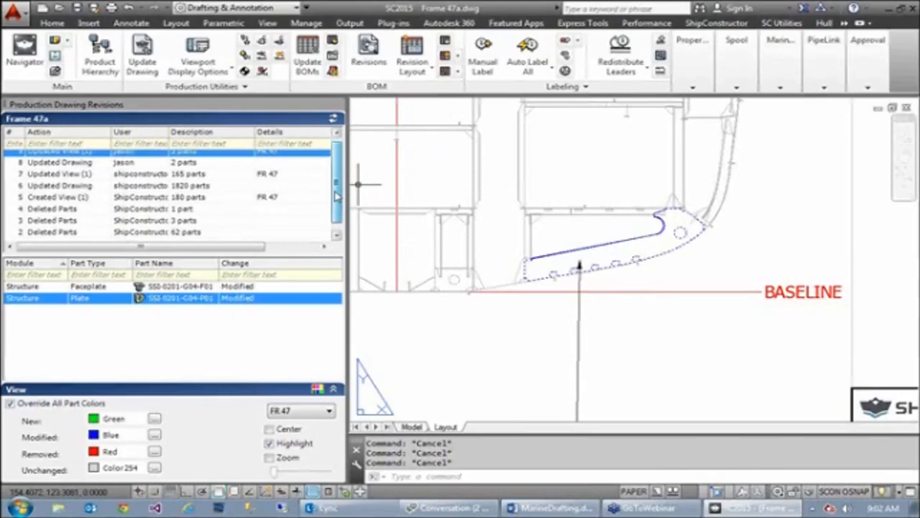
Step: Examine the highlighted plate's cutouts and hull edge up close, and review the users, descriptions, details and dates in the revision list
click(203, 299)
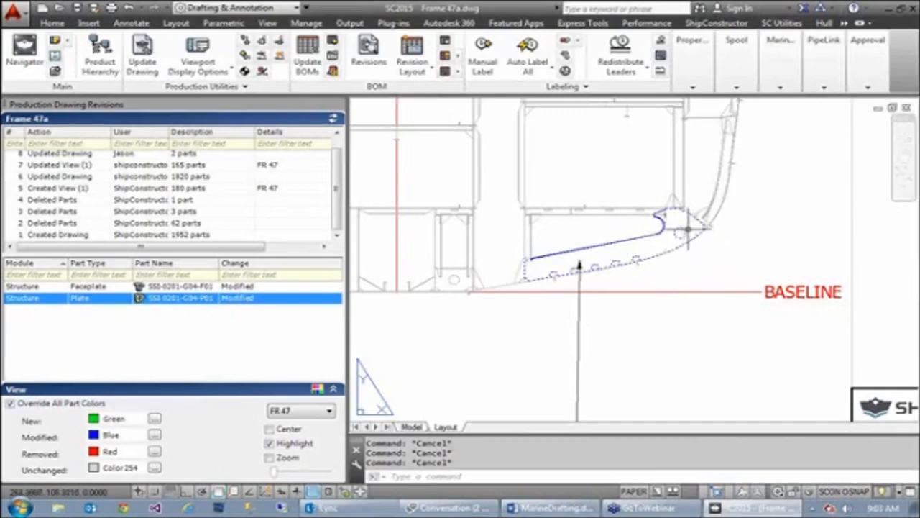
scroll(683, 230, up, 2)
scroll(682, 230, up, 2)
scroll(678, 230, up, 2)
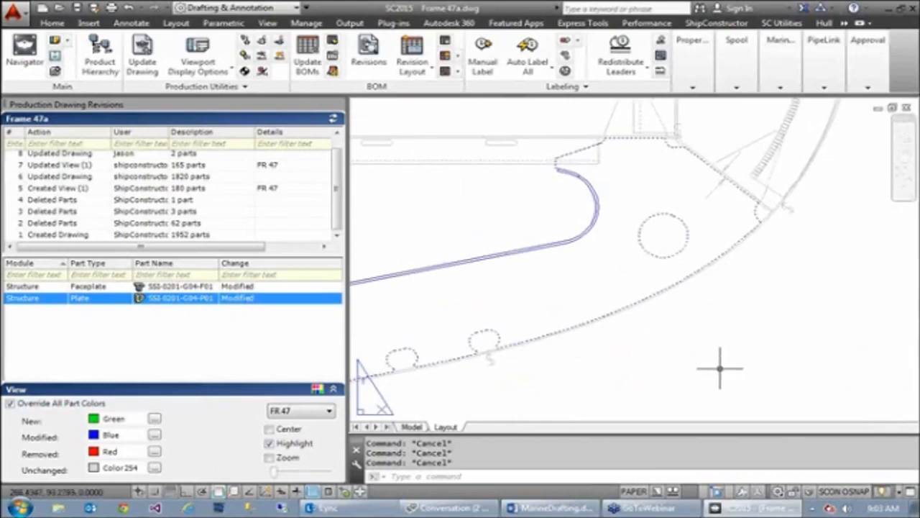
middle_drag(657, 361, 879, 356)
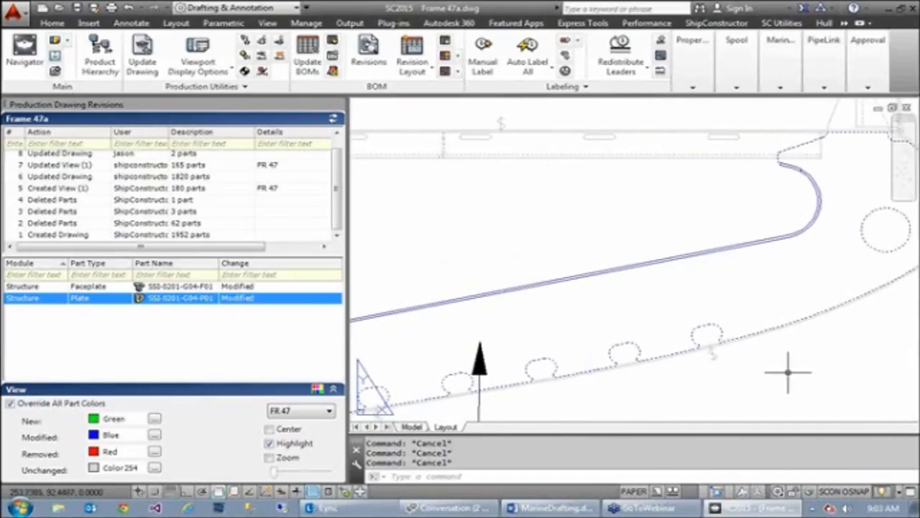
middle_drag(713, 365, 656, 321)
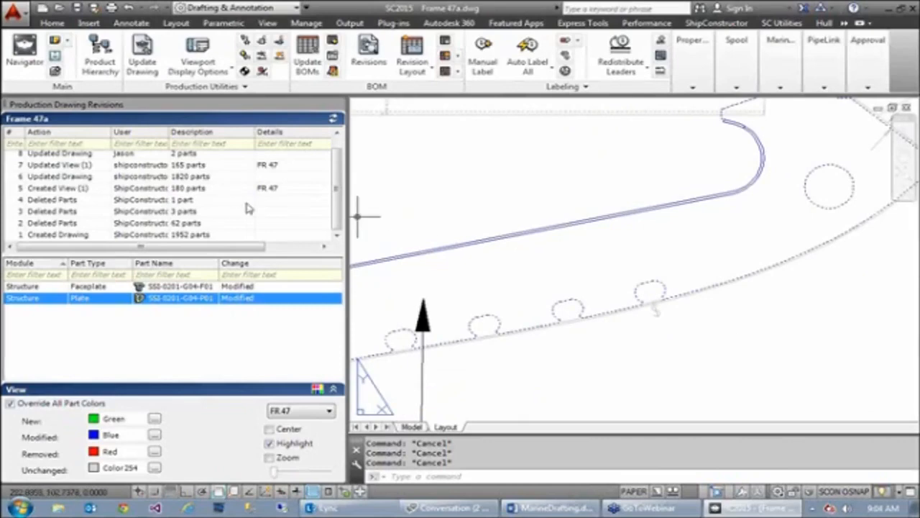
drag(230, 249, 196, 248)
drag(231, 249, 272, 251)
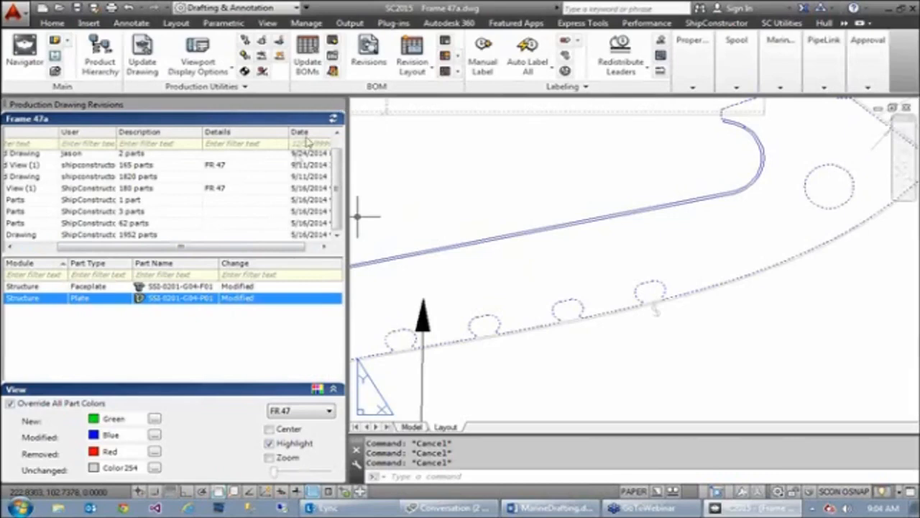
drag(263, 249, 222, 248)
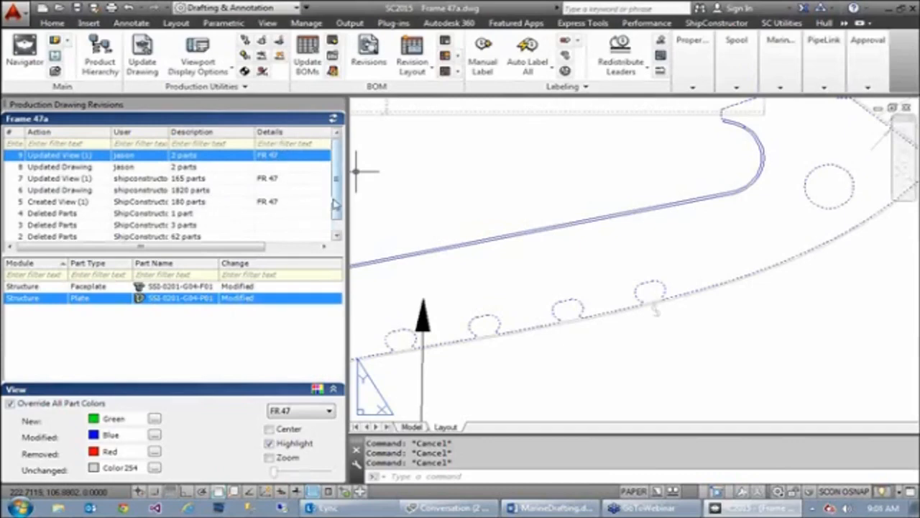
scroll(288, 208, down, 1)
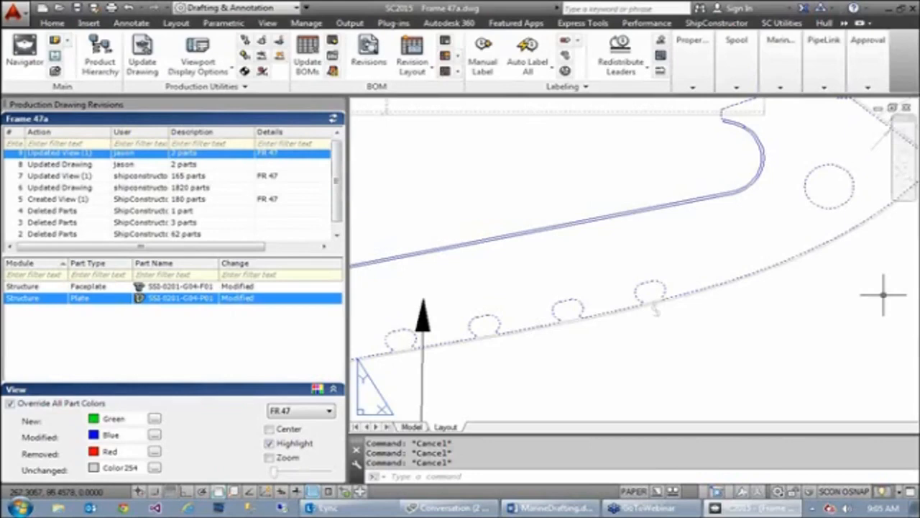
Step: Close the Frame 47a production drawing revisions and restore the normal display of the FR 47 view
click(722, 337)
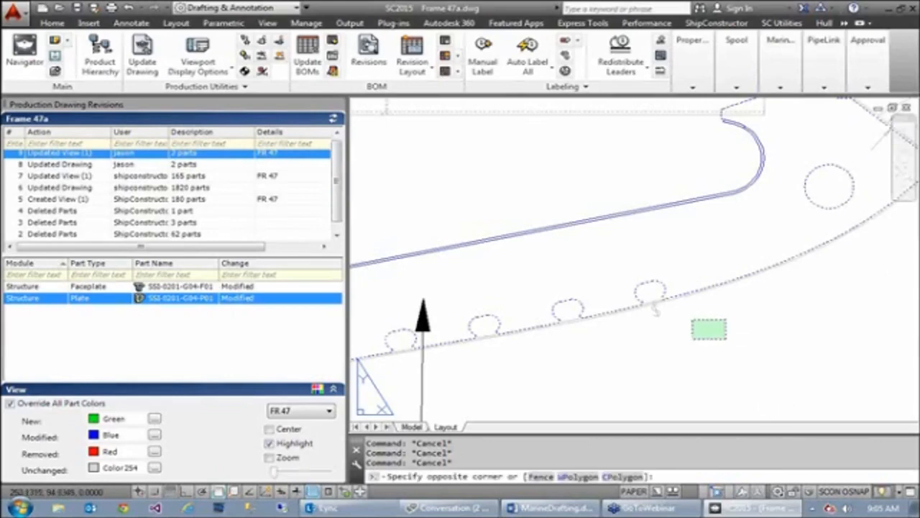
scroll(583, 253, down, 4)
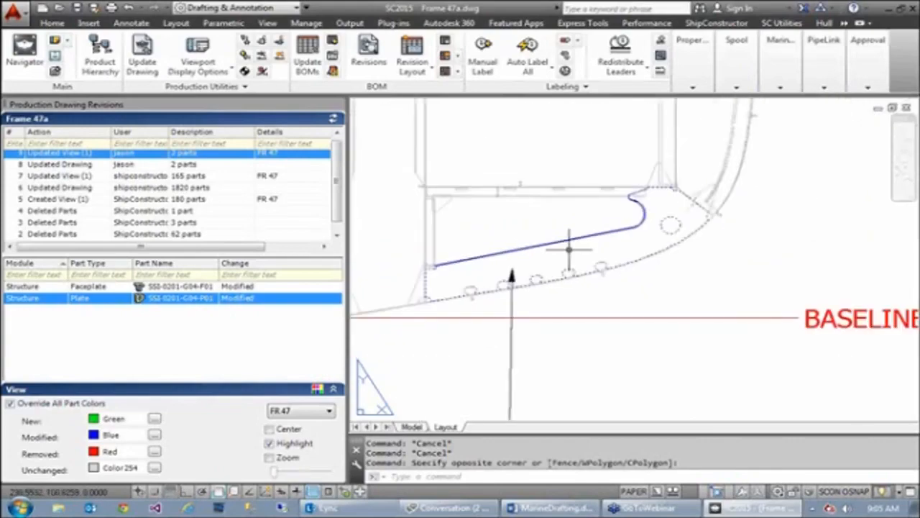
click(337, 105)
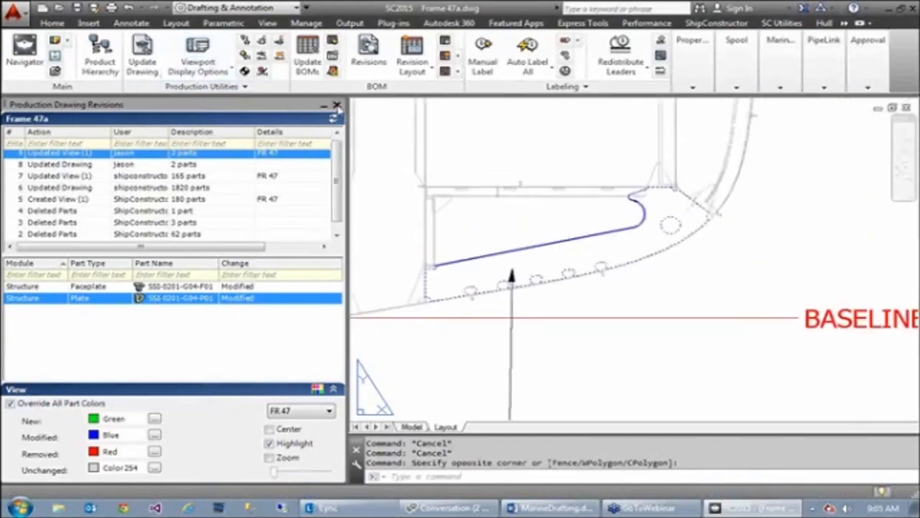
mouse_move(568, 257)
middle_down()
mouse_move(599, 263)
mouse_move(685, 348)
middle_up()
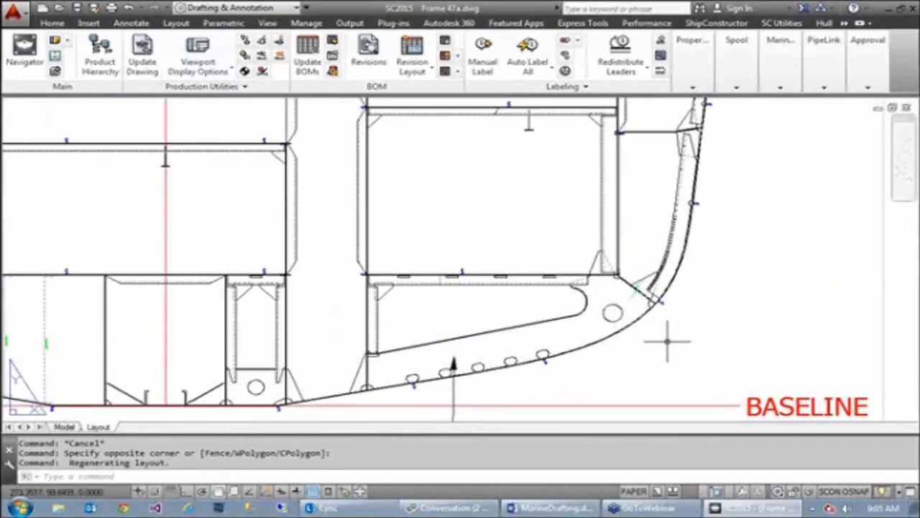
Step: Undo the last four operations and examine the complete Frame 47a layout sheet with its title block and stock table
key(ctrl+z)
key(ctrl+z)
key(ctrl+z)
key(ctrl+z)
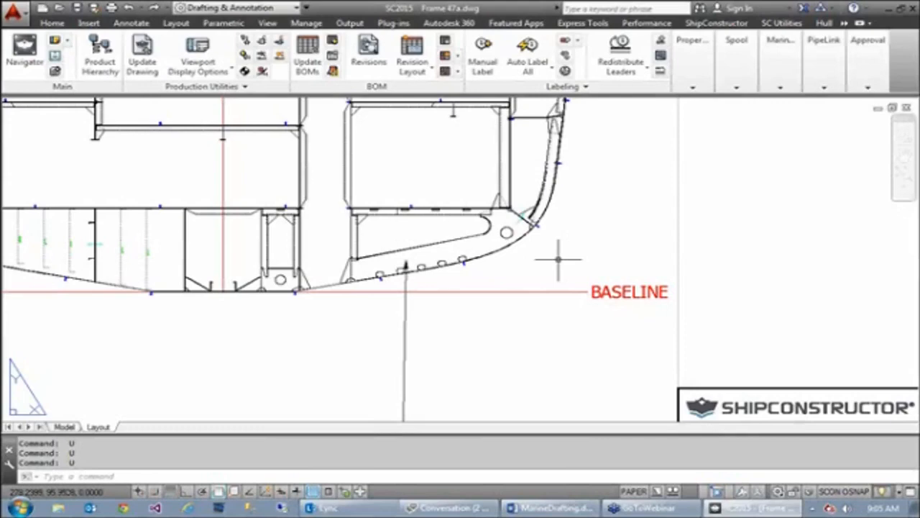
click(601, 272)
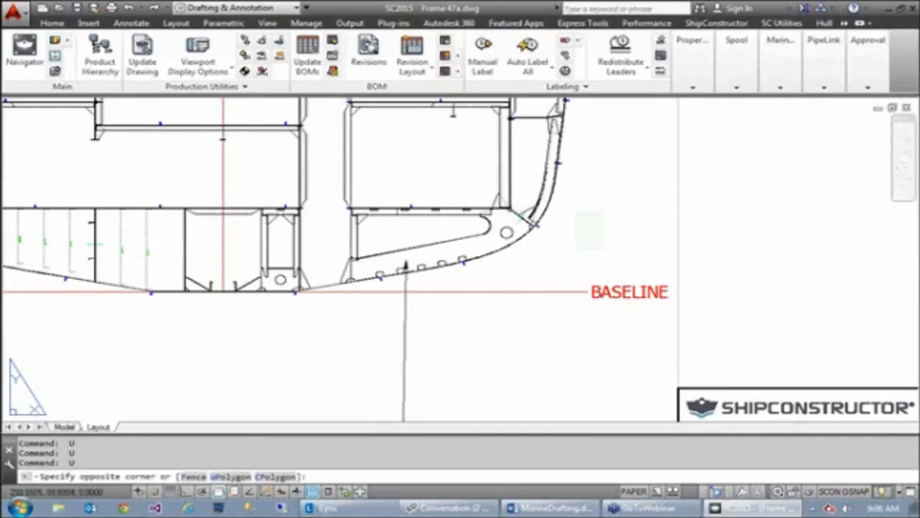
scroll(585, 253, down, 5)
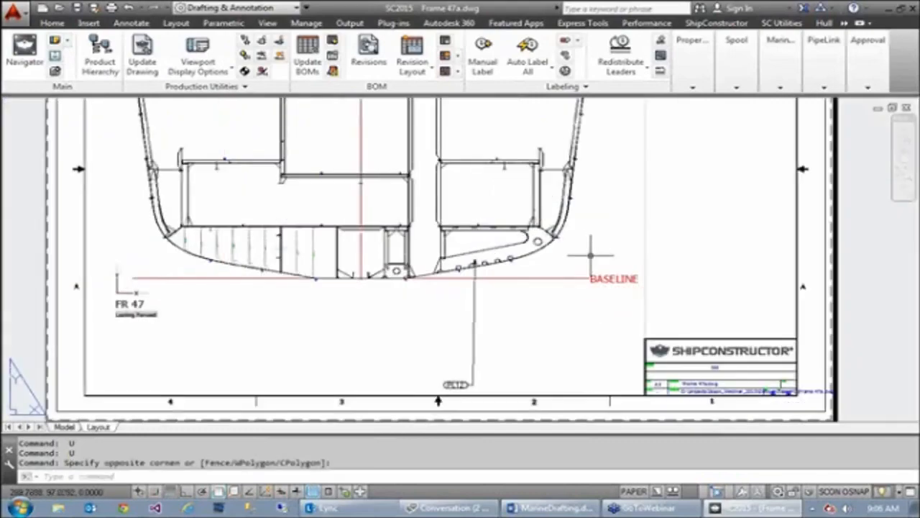
middle_drag(460, 277, 426, 267)
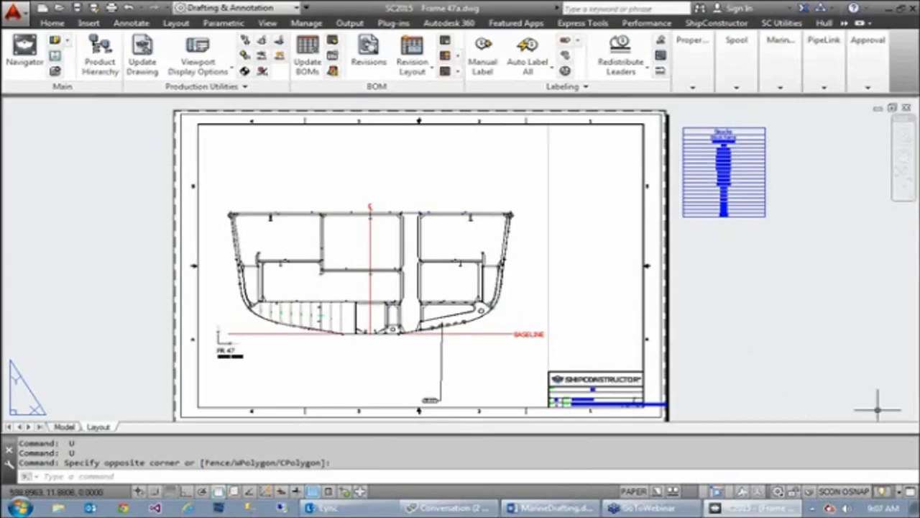
click(594, 280)
click(572, 200)
mouse_move(381, 368)
middle_down()
mouse_move(395, 363)
mouse_move(367, 363)
middle_up()
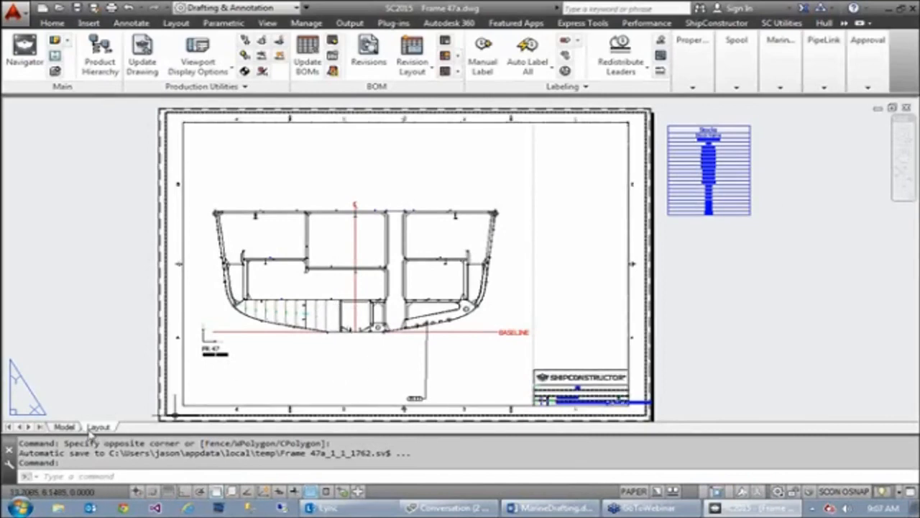
Step: Switch to model space and examine the FR 47 view and the colored ship geometry below it
click(64, 426)
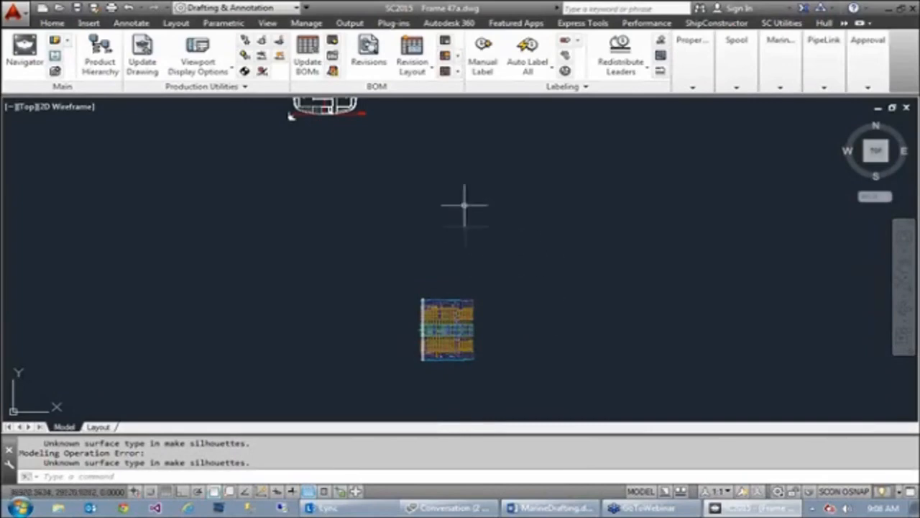
middle_drag(464, 207, 471, 324)
scroll(295, 208, up, 3)
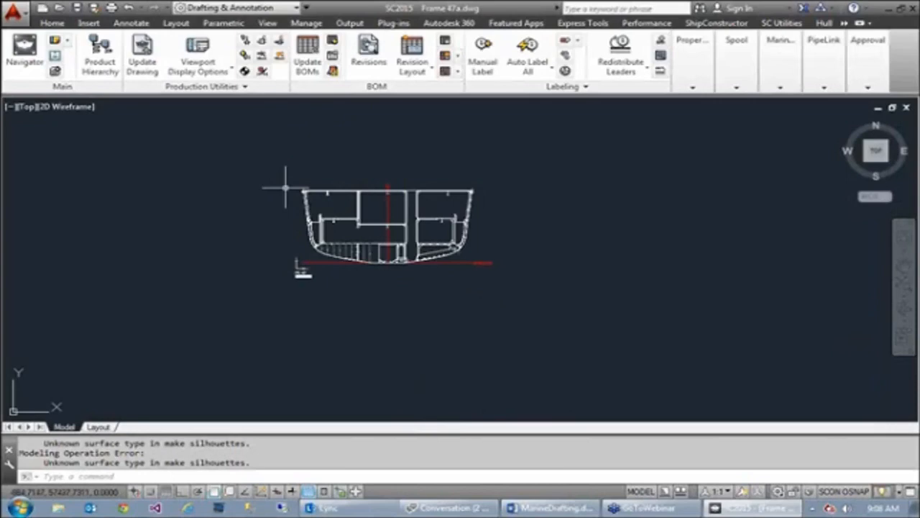
scroll(286, 186, up, 2)
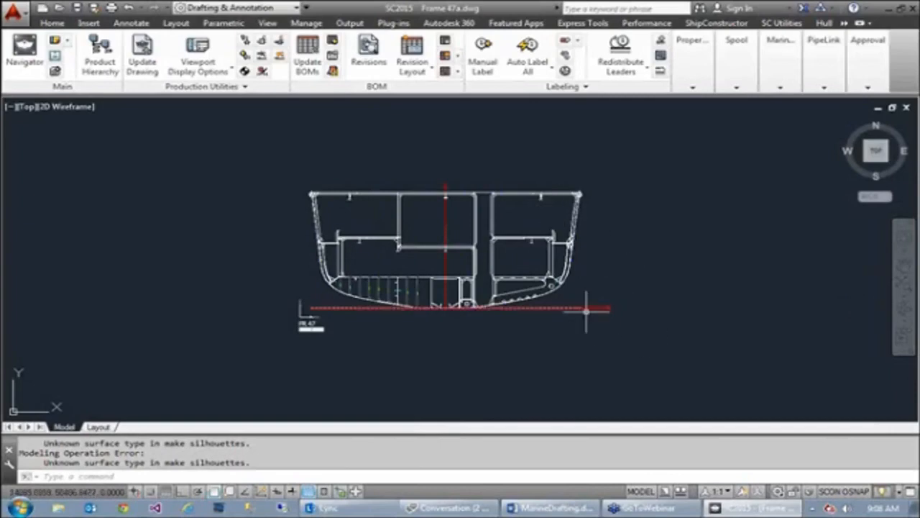
scroll(568, 345, down, 3)
mouse_move(530, 353)
middle_down()
mouse_move(474, 183)
mouse_move(461, 176)
middle_up()
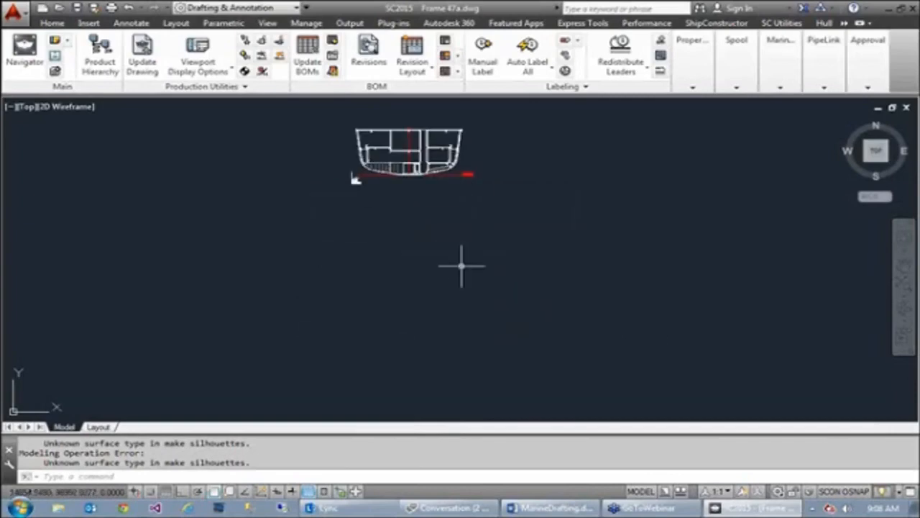
scroll(461, 266, down, 3)
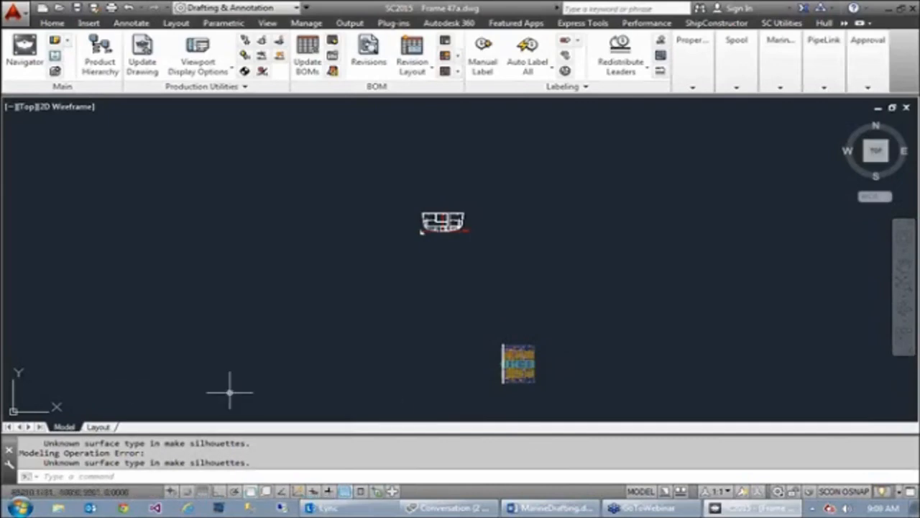
click(156, 363)
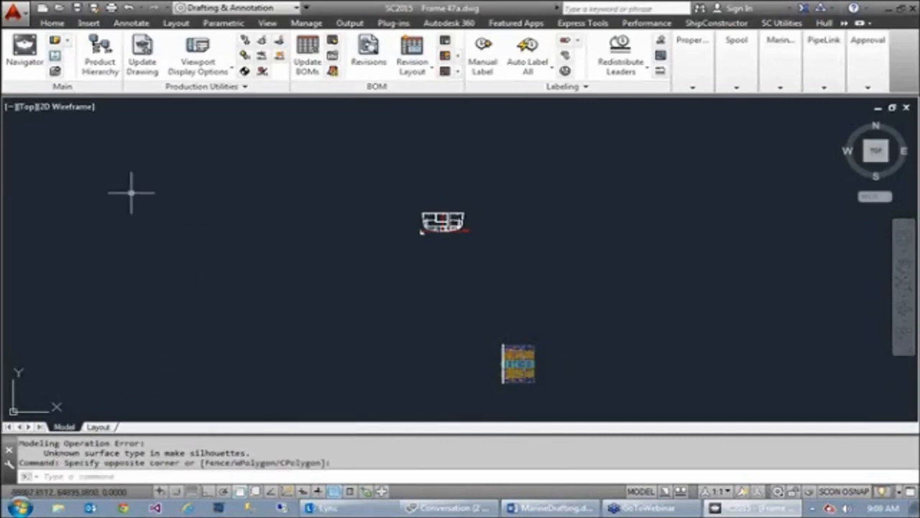
Step: Create and open a new MarineDrafting template drawing named test, saving the changes to Frame 47a
click(22, 56)
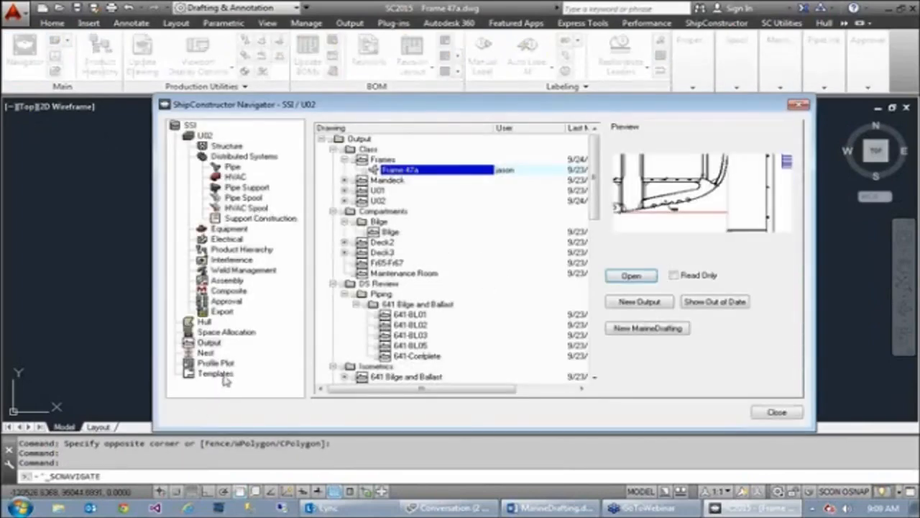
click(216, 373)
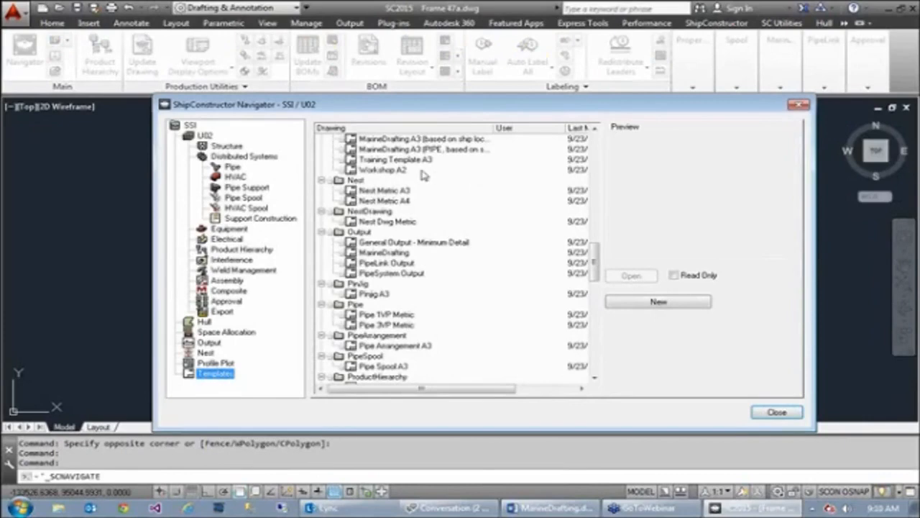
click(405, 170)
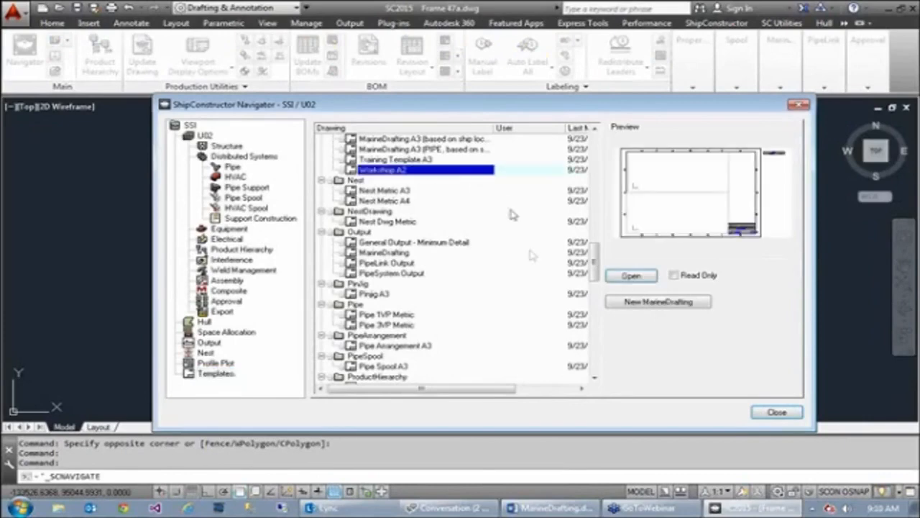
click(650, 302)
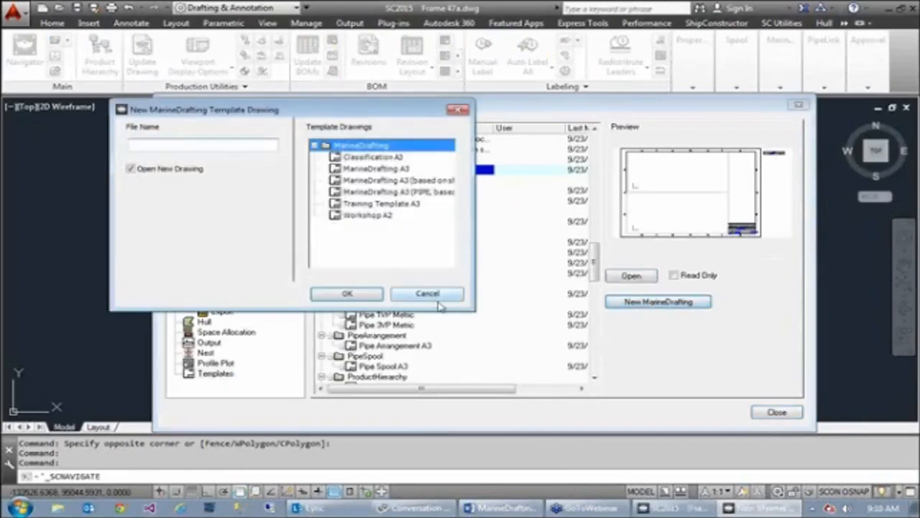
text(test)
click(358, 296)
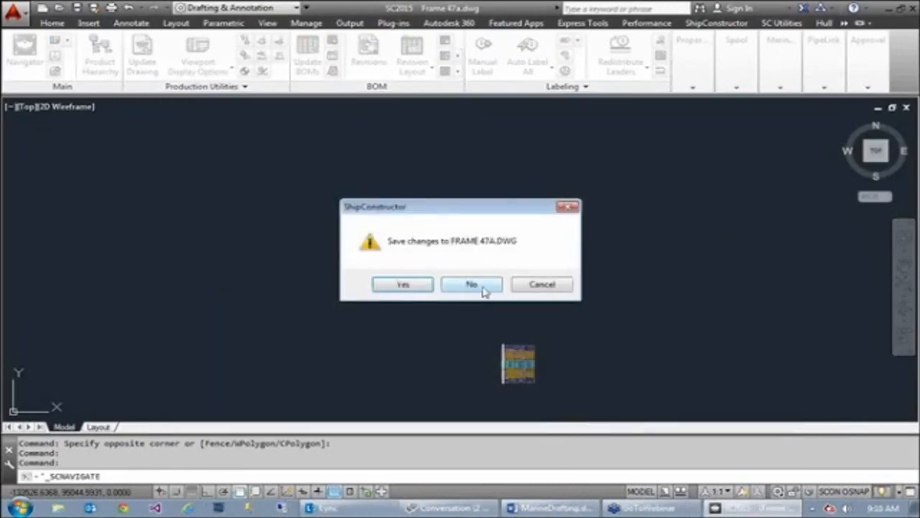
click(428, 285)
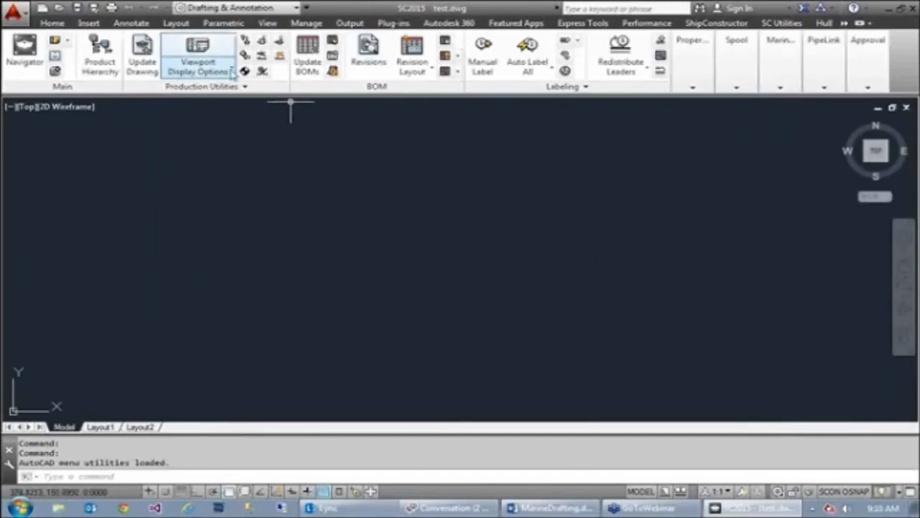
Step: Create a new reference line style named Frame Centerline, starting with the Standard style
click(260, 42)
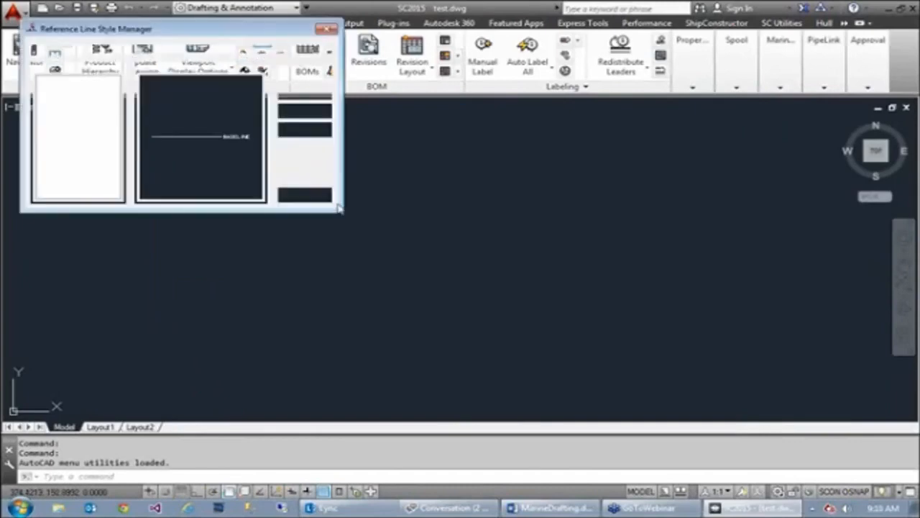
drag(148, 30, 365, 166)
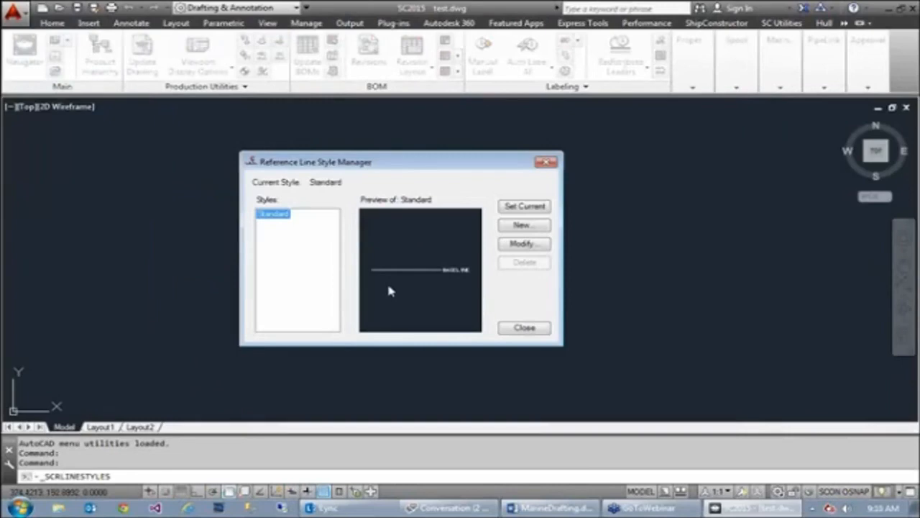
drag(376, 165, 393, 173)
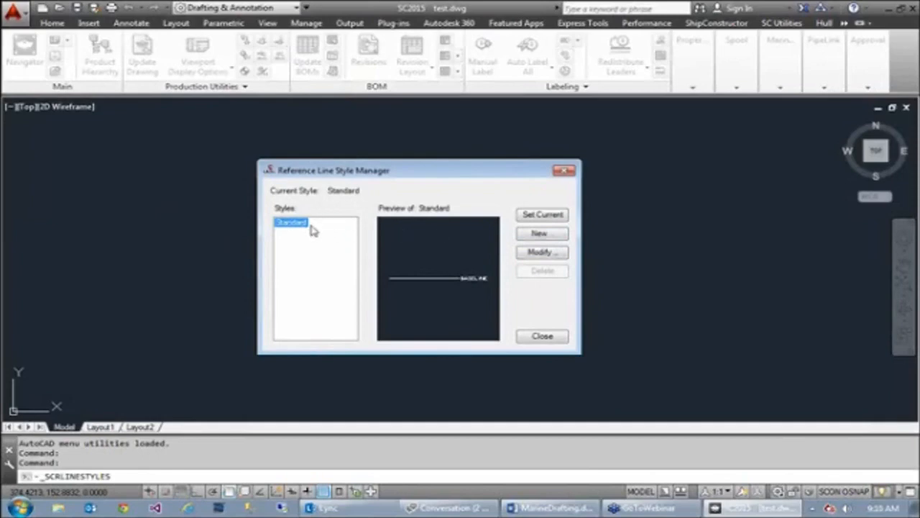
click(540, 232)
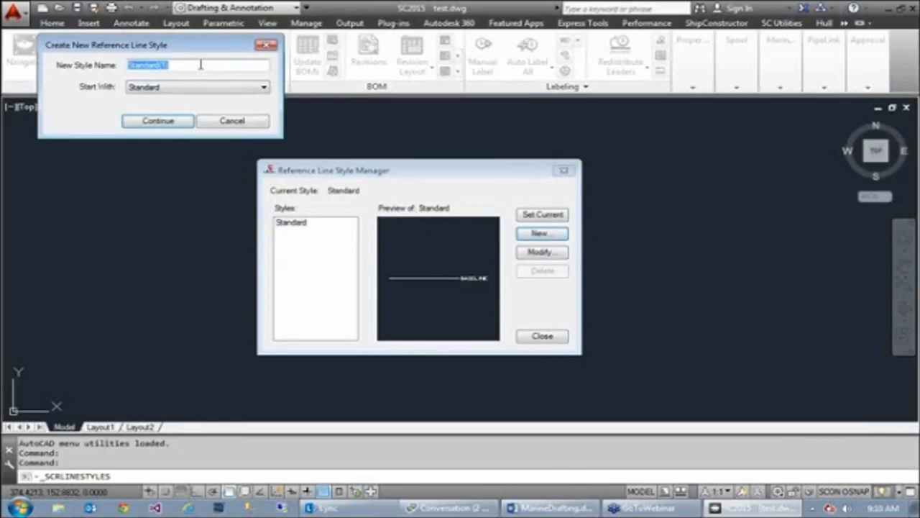
text(Frame Centerline)
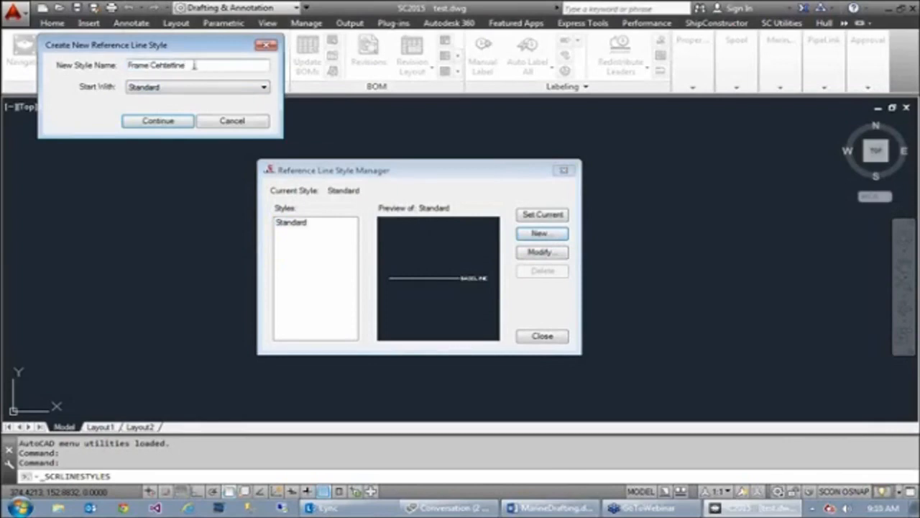
click(181, 123)
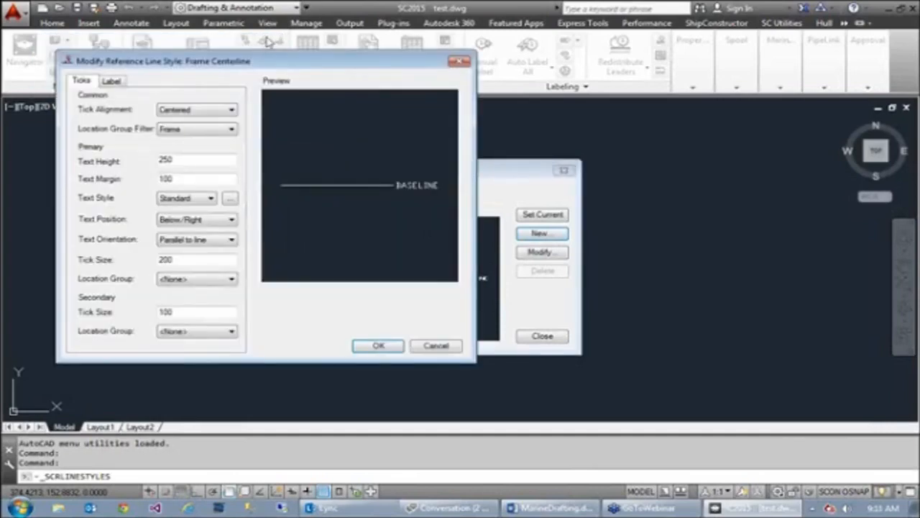
drag(270, 61, 283, 84)
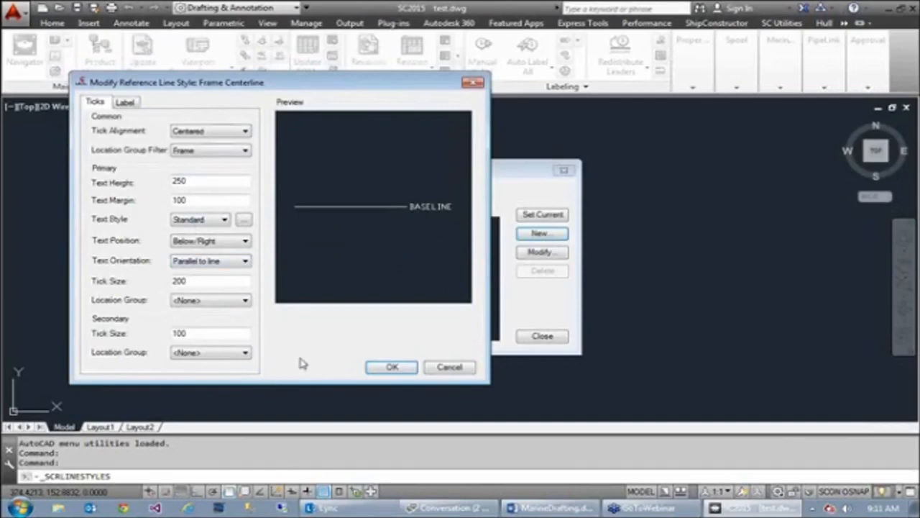
Step: Set the Frame Centerline style's location group filter to Waterline and its primary location group to Waterlines
click(227, 305)
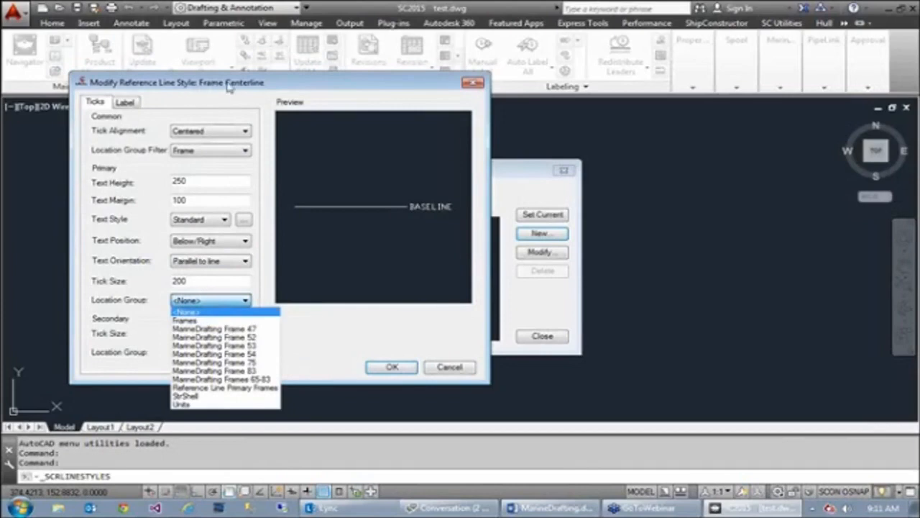
click(323, 353)
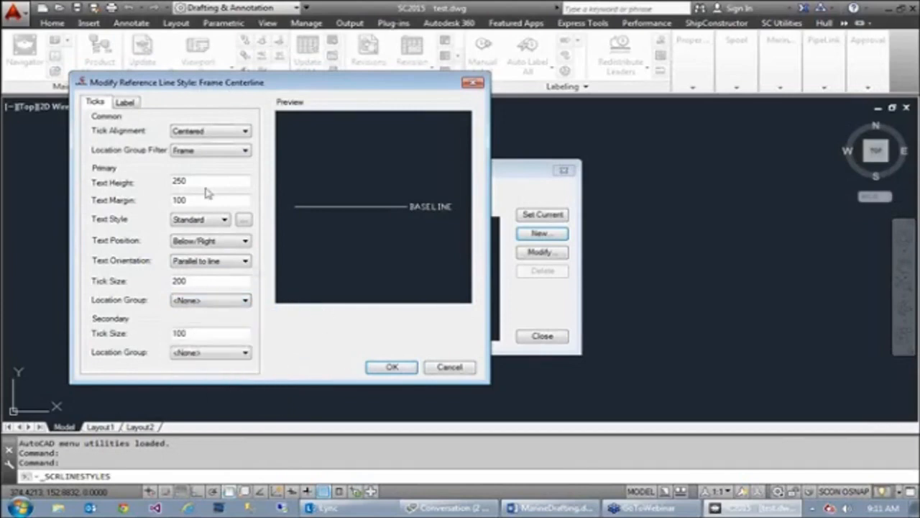
click(216, 151)
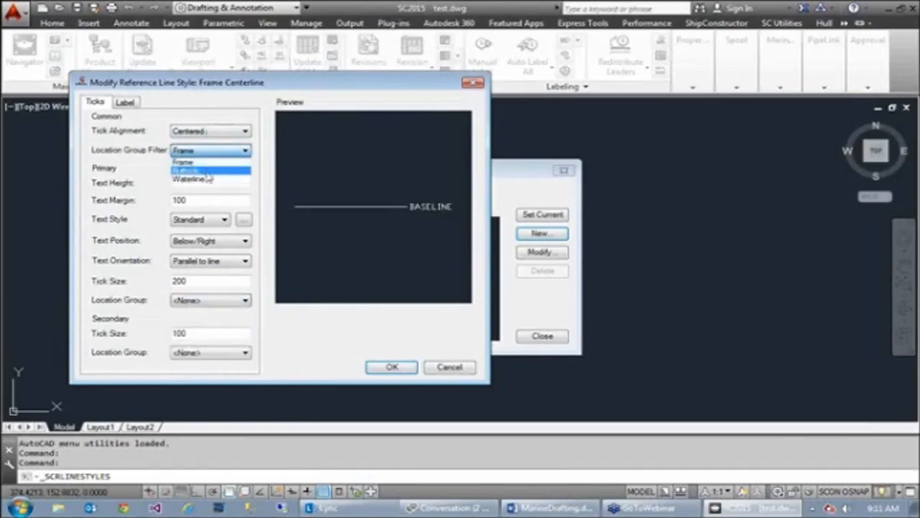
click(207, 179)
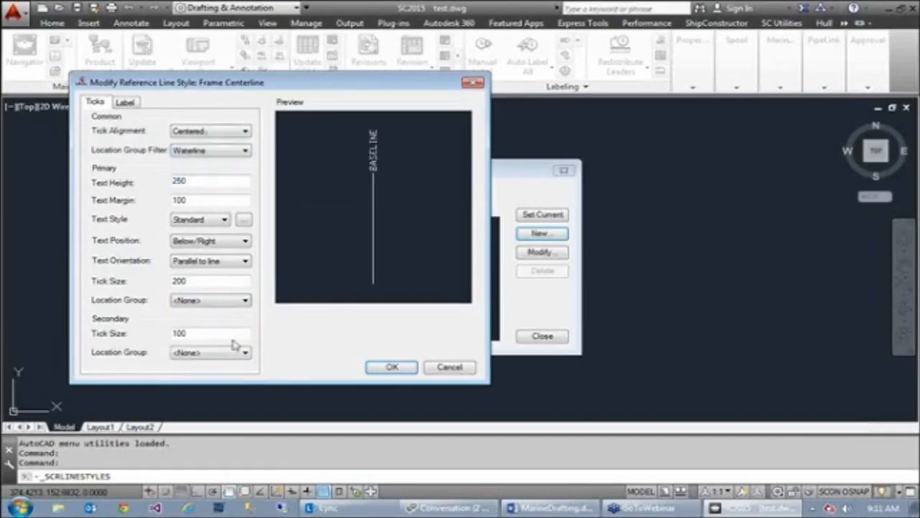
click(224, 301)
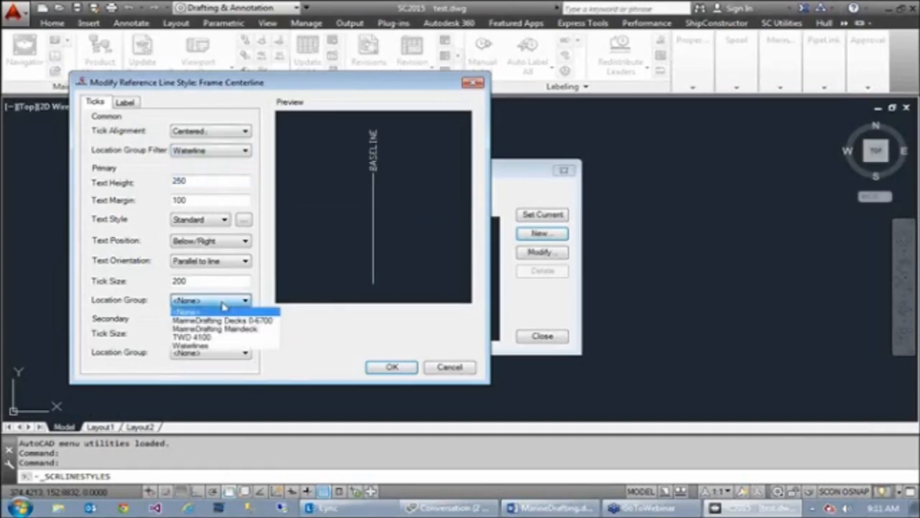
click(215, 347)
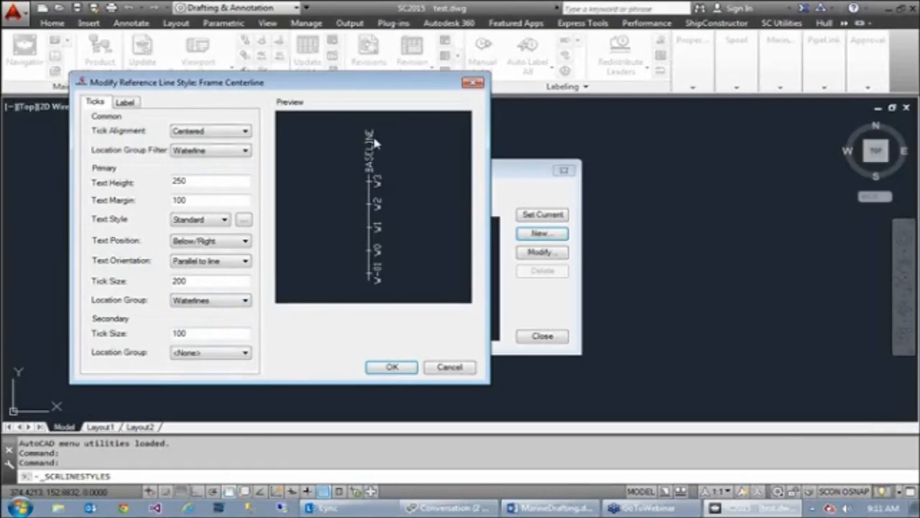
Step: Set the reference line label text to CL and its text position to At Start Centered
click(122, 103)
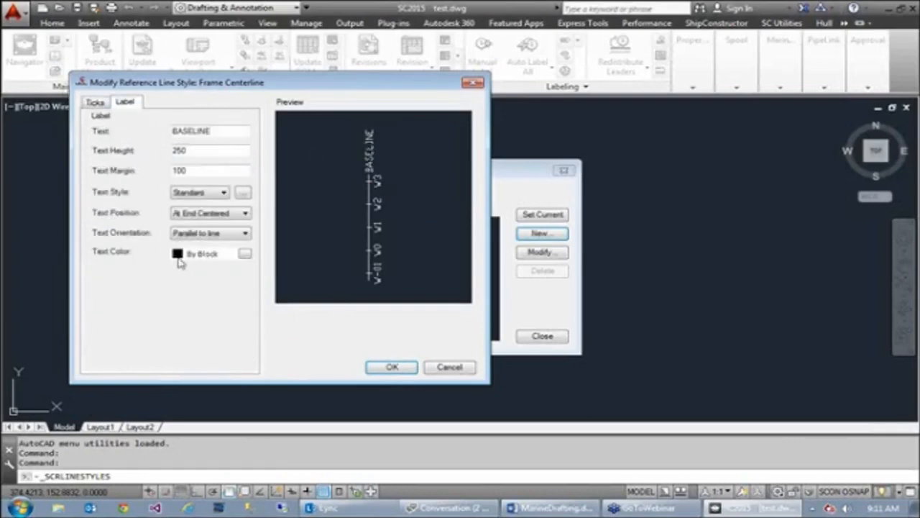
drag(239, 132, 135, 129)
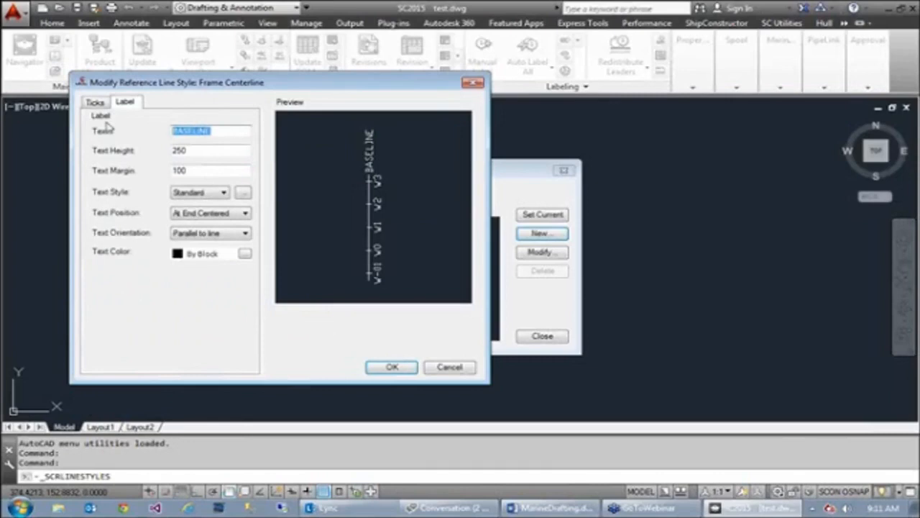
text(CL)
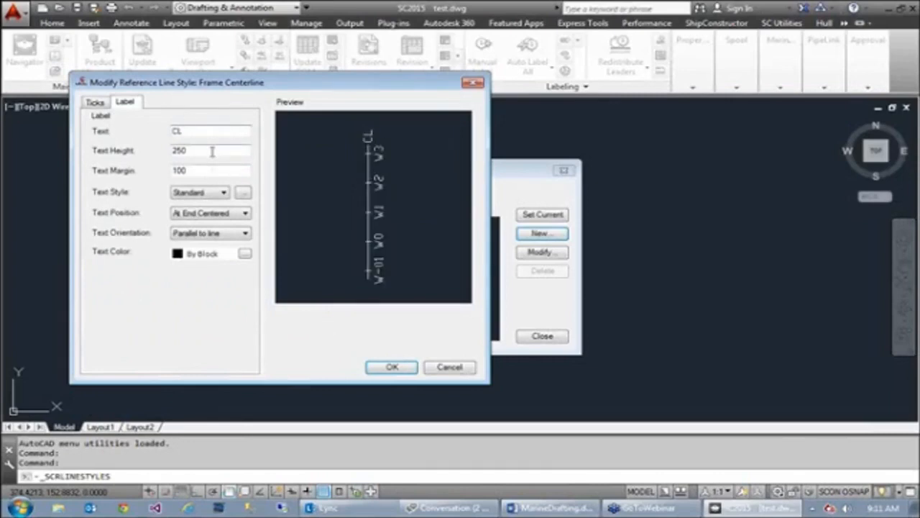
click(223, 192)
click(225, 193)
click(246, 217)
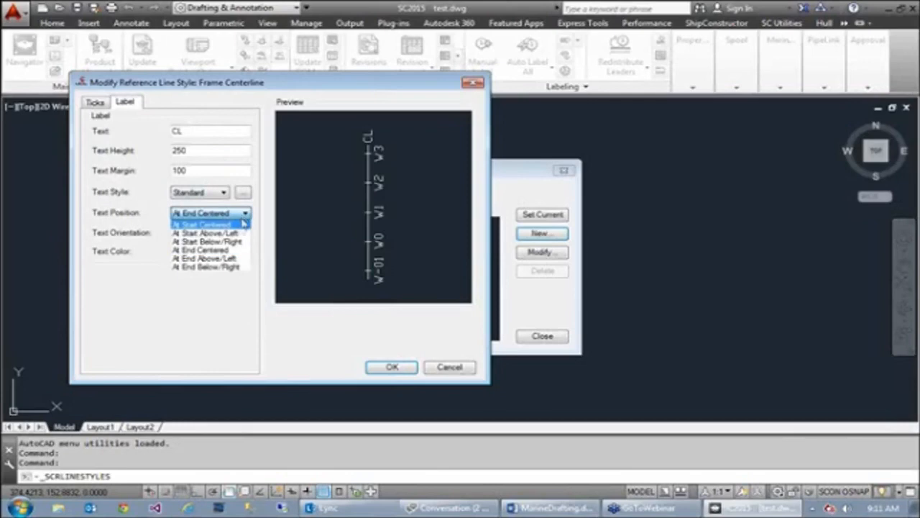
click(237, 225)
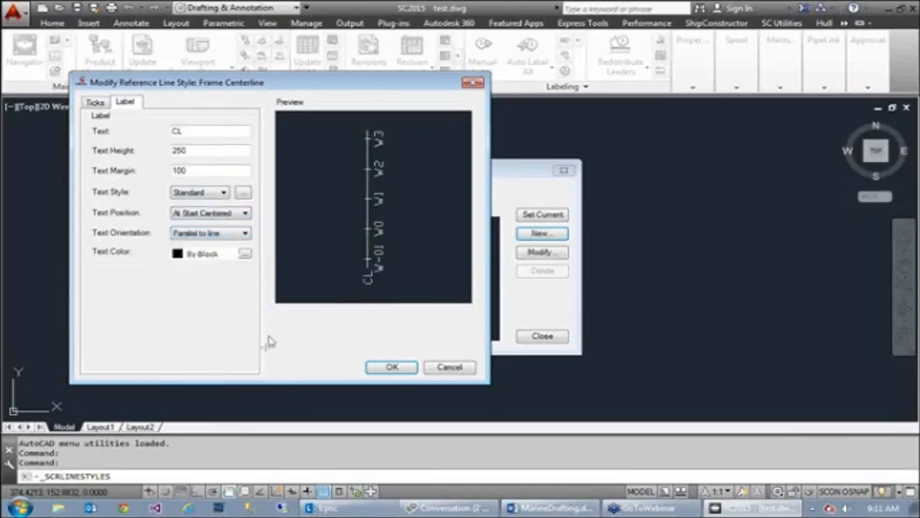
Step: Set the label text color to Color 161, then save the Frame Centerline style and close the style manager
click(245, 253)
click(268, 211)
click(281, 317)
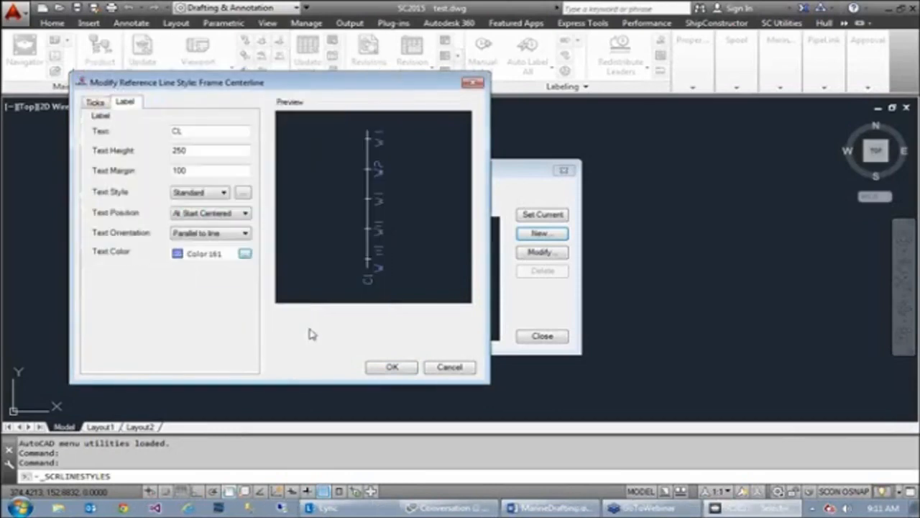
click(393, 367)
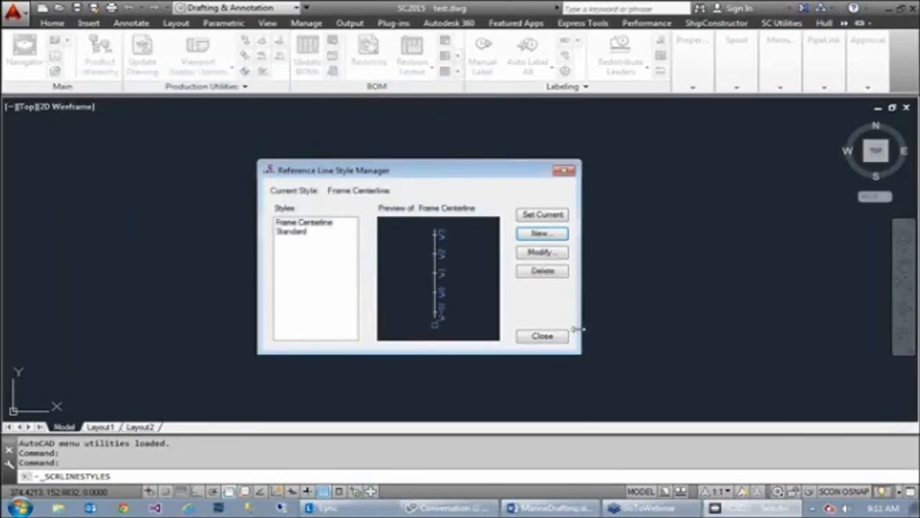
click(541, 338)
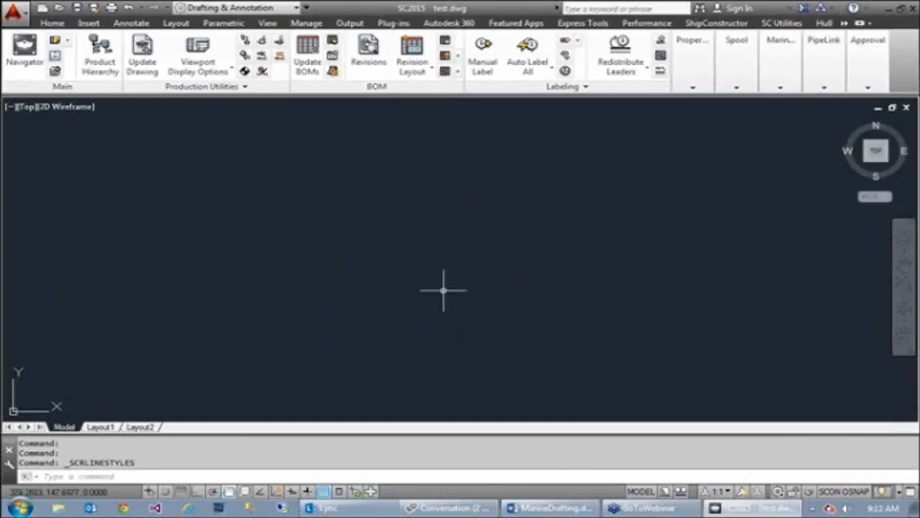
Step: Try to import reference line styles and to insert a reference line in the test template drawing
click(263, 59)
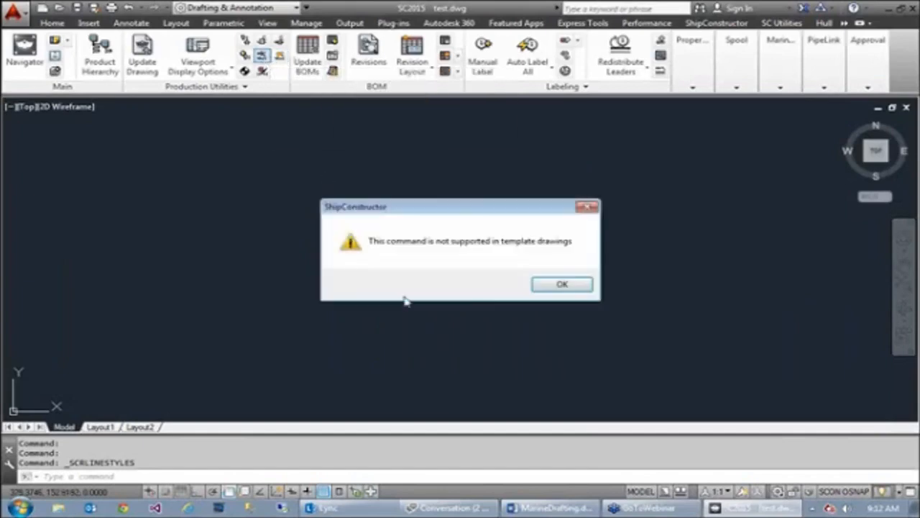
click(561, 285)
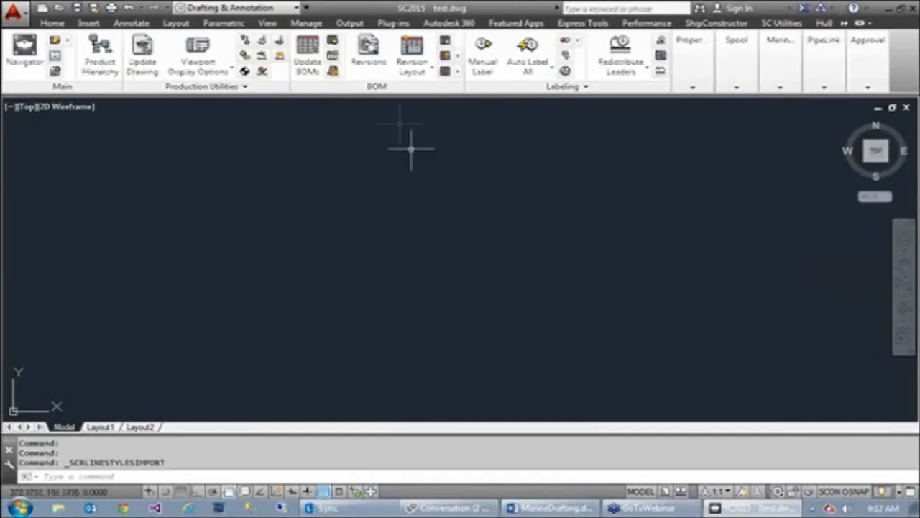
click(280, 57)
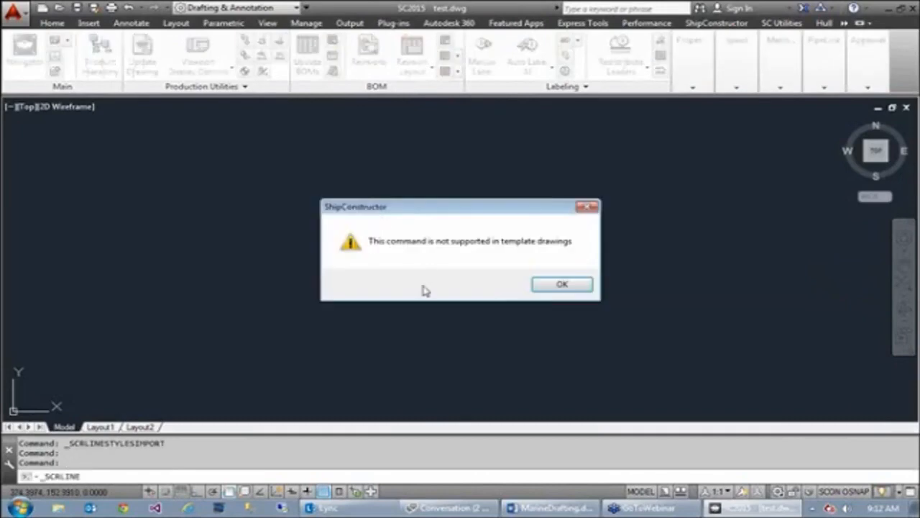
click(561, 285)
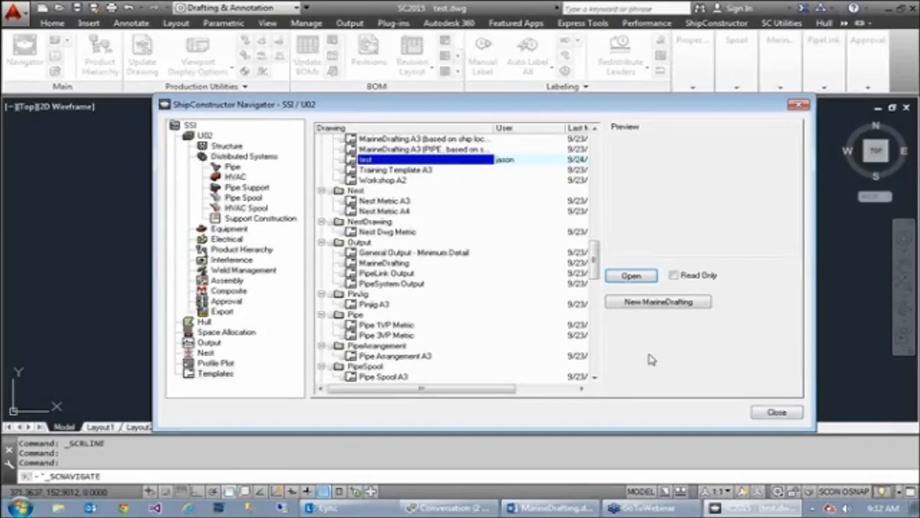
Step: Open the Frame 47a output drawing from the Class Frames group, discarding the changes to the test template
scroll(386, 230, up, 10)
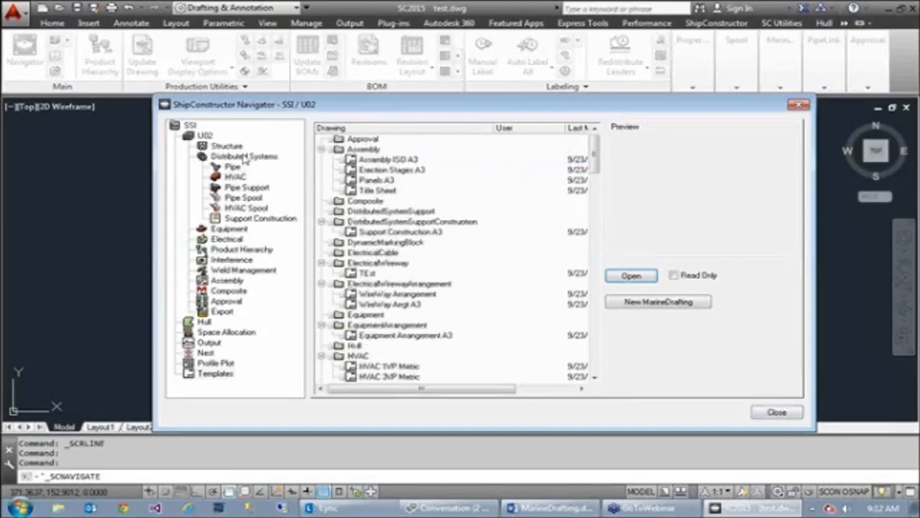
click(209, 342)
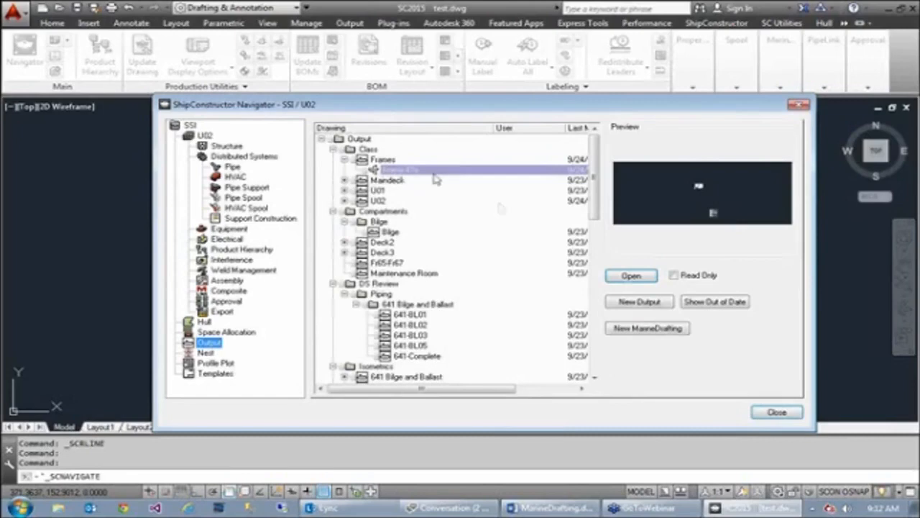
click(643, 281)
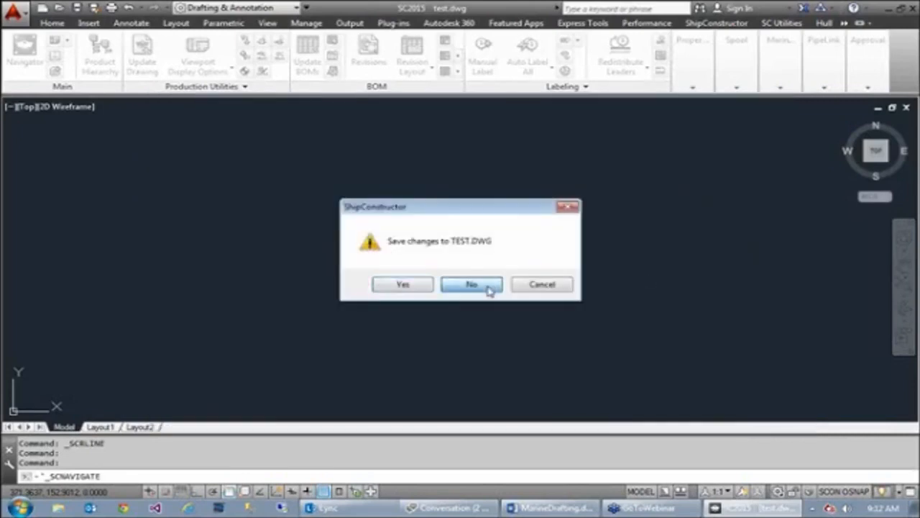
click(489, 286)
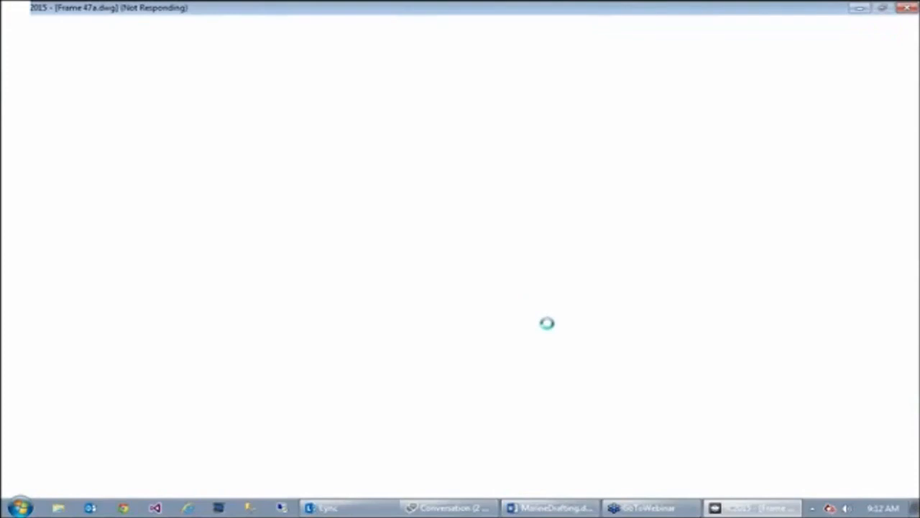
scroll(435, 219, up, 10)
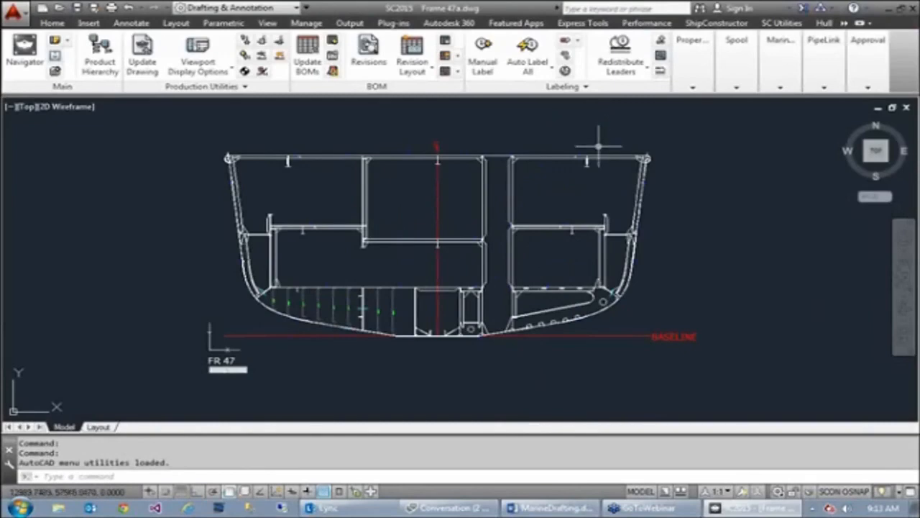
scroll(595, 139, down, 5)
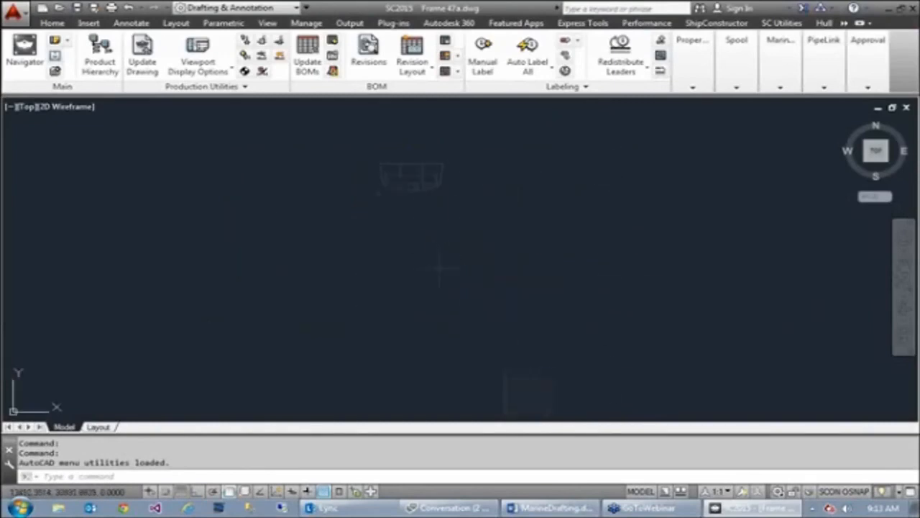
middle_drag(503, 343, 586, 401)
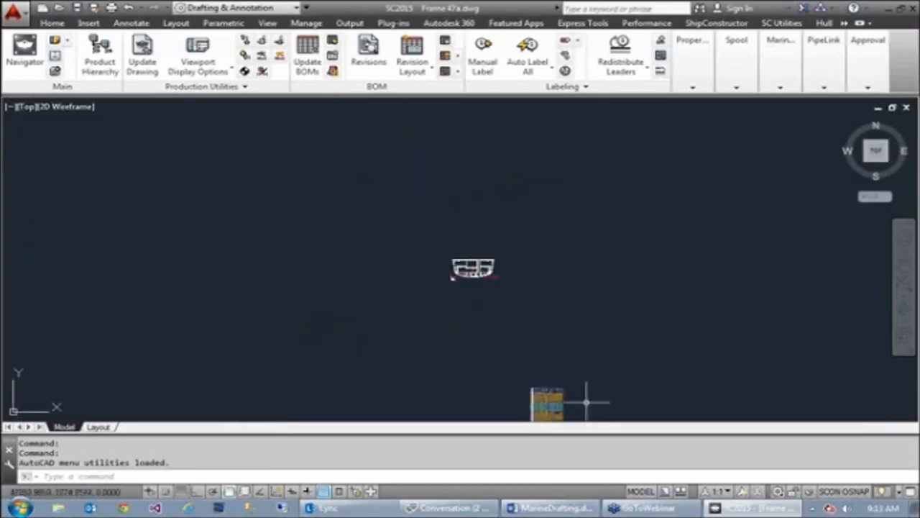
click(588, 405)
click(439, 359)
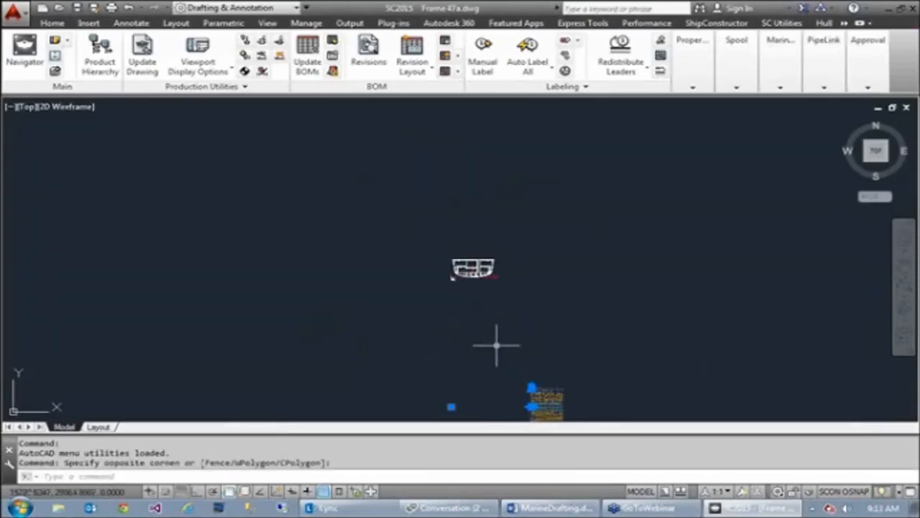
key(Escape)
key(Escape)
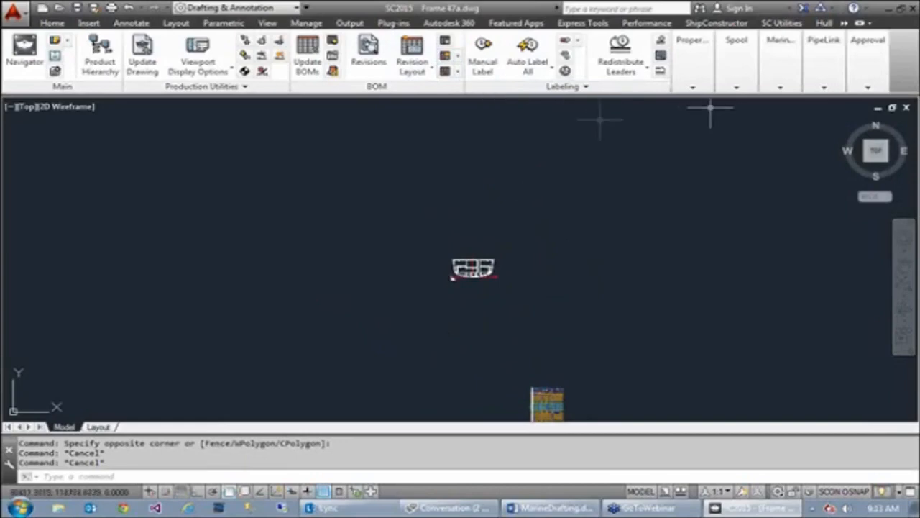
Step: Review the structure, HVAC, hull, hanger and pipe support options in the drawing export configuration, then close it without exporting
click(782, 22)
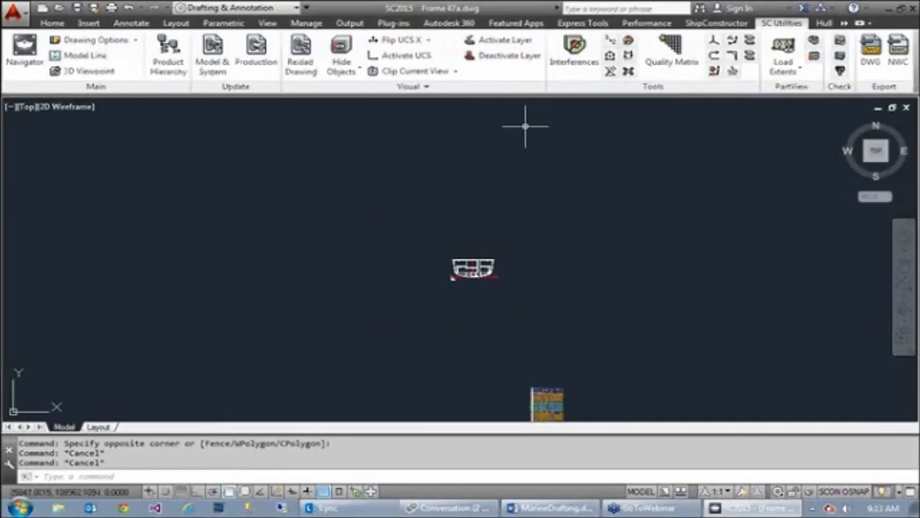
click(872, 62)
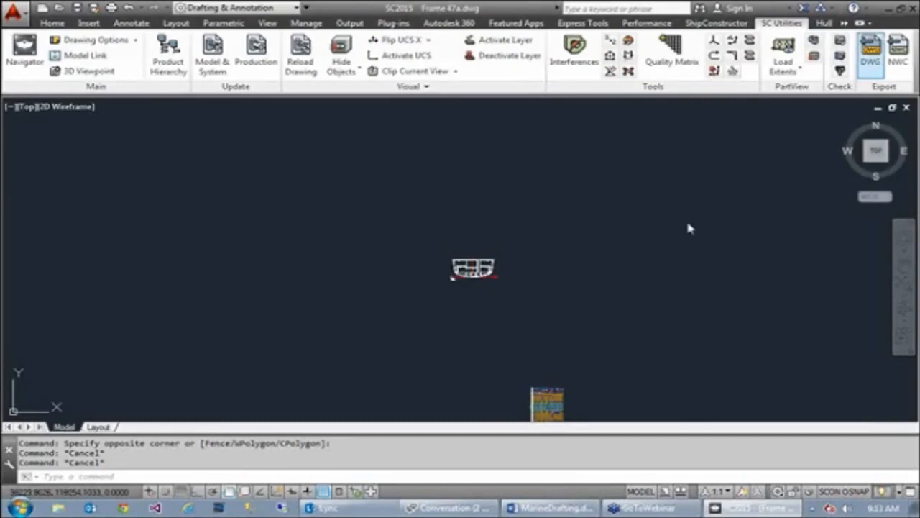
click(455, 243)
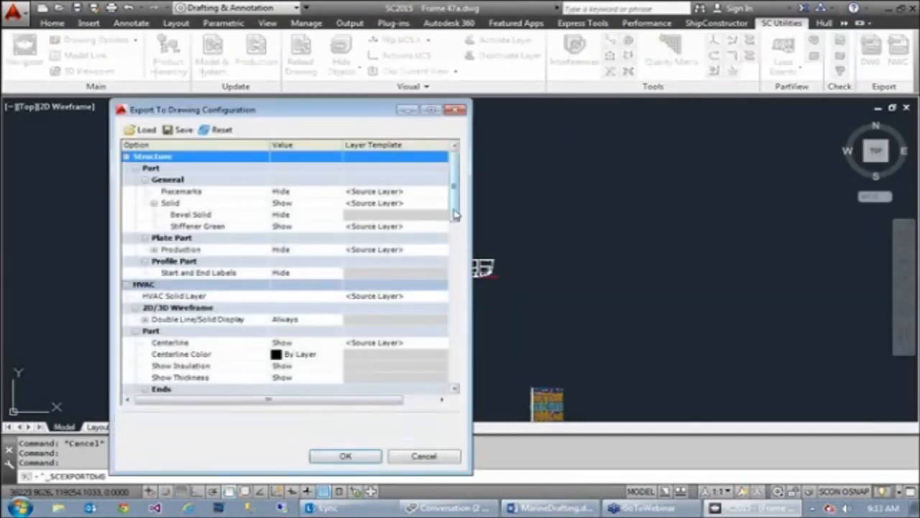
scroll(455, 214, down, 2)
scroll(458, 211, up, 2)
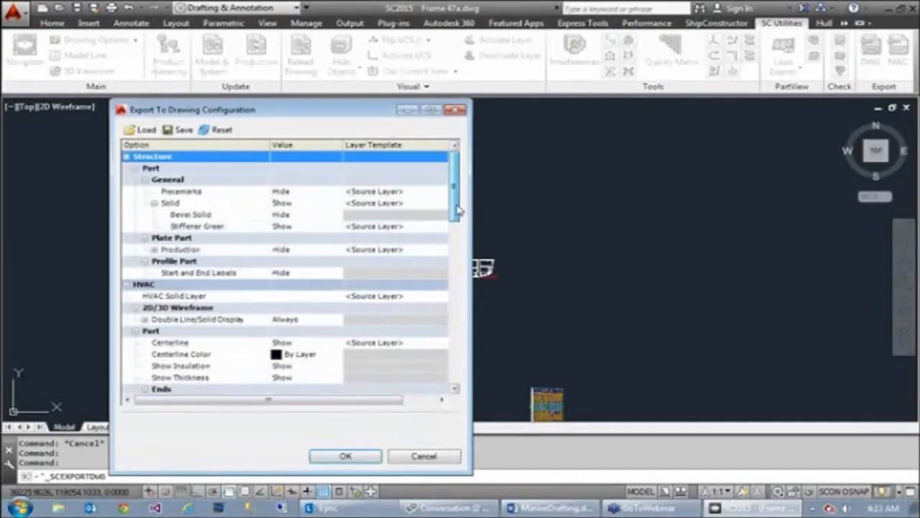
drag(457, 213, 453, 389)
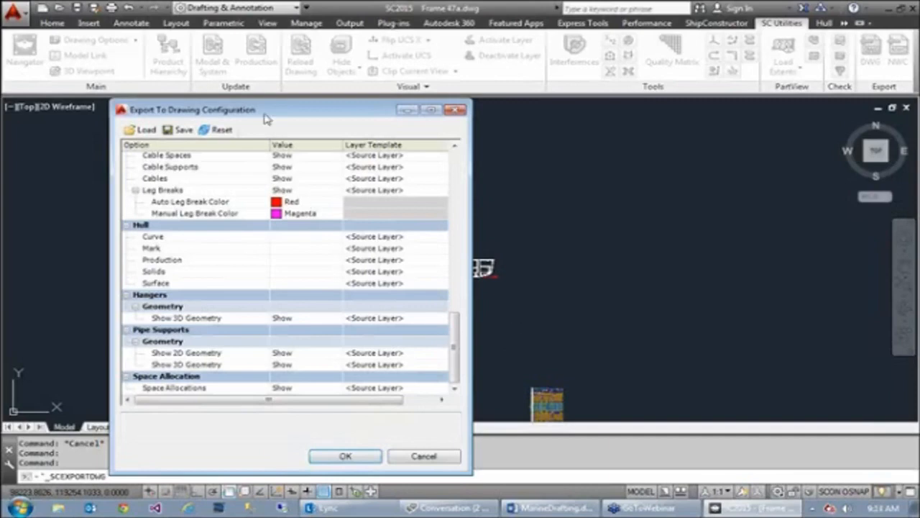
click(445, 461)
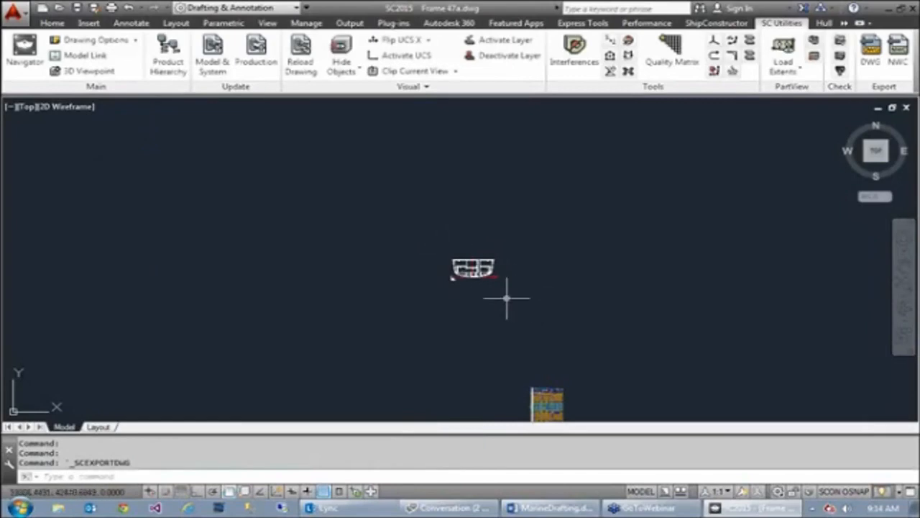
scroll(465, 276, up, 5)
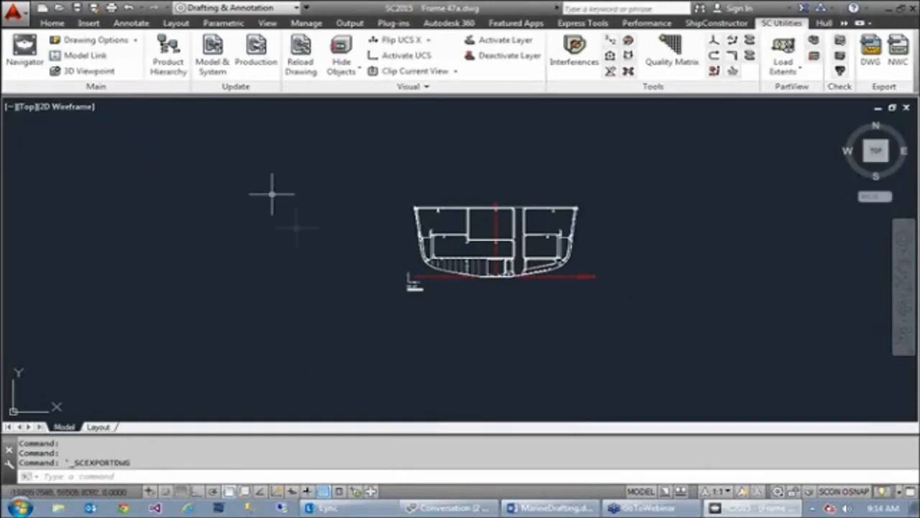
scroll(528, 288, down, 5)
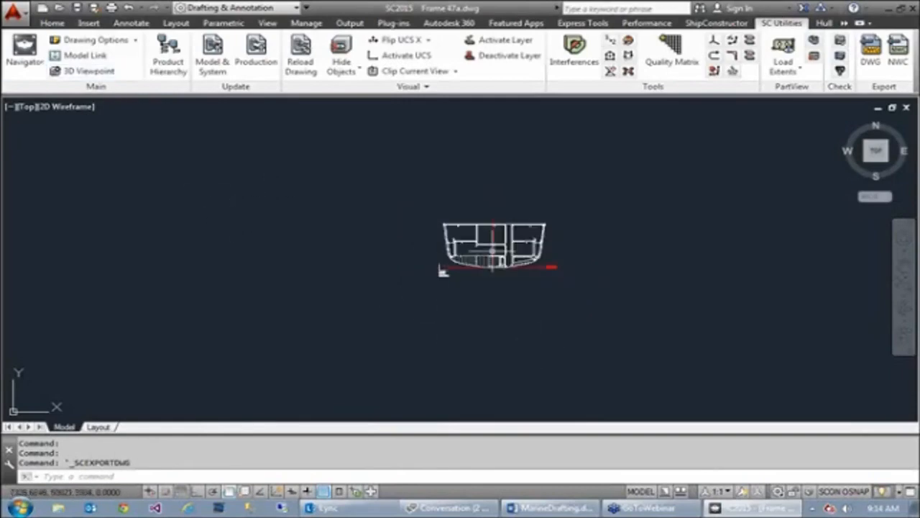
middle_drag(560, 282, 493, 233)
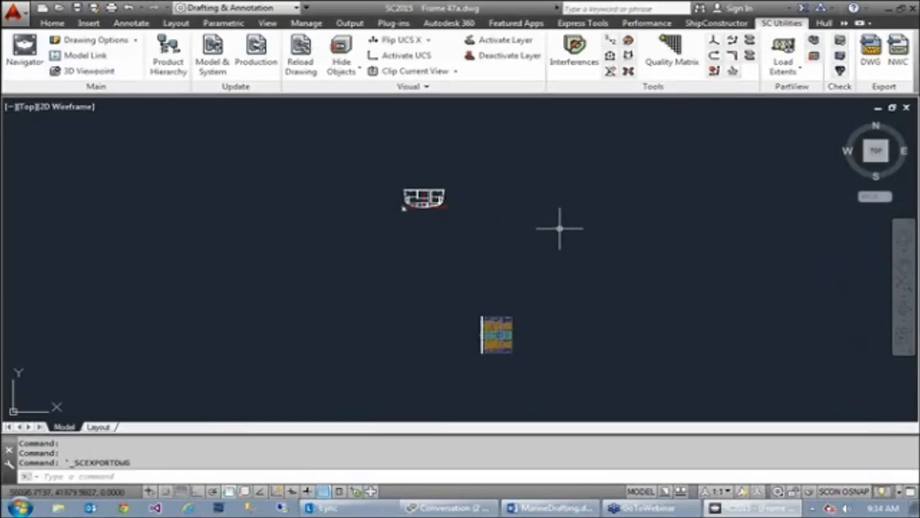
middle_drag(558, 211, 587, 232)
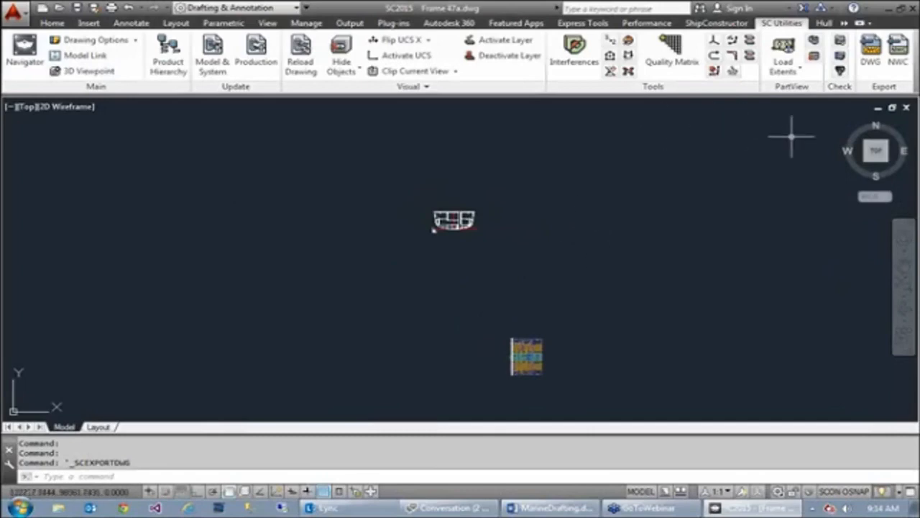
Step: Start automatic MarineDrafting view creation and review the frame and longitudinal view name strings and the location group settings
click(846, 23)
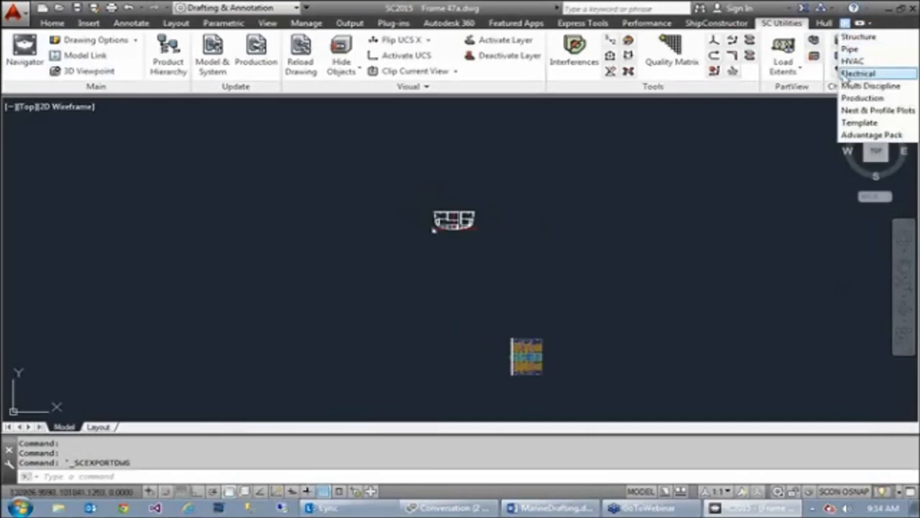
click(849, 97)
mouse_move(785, 68)
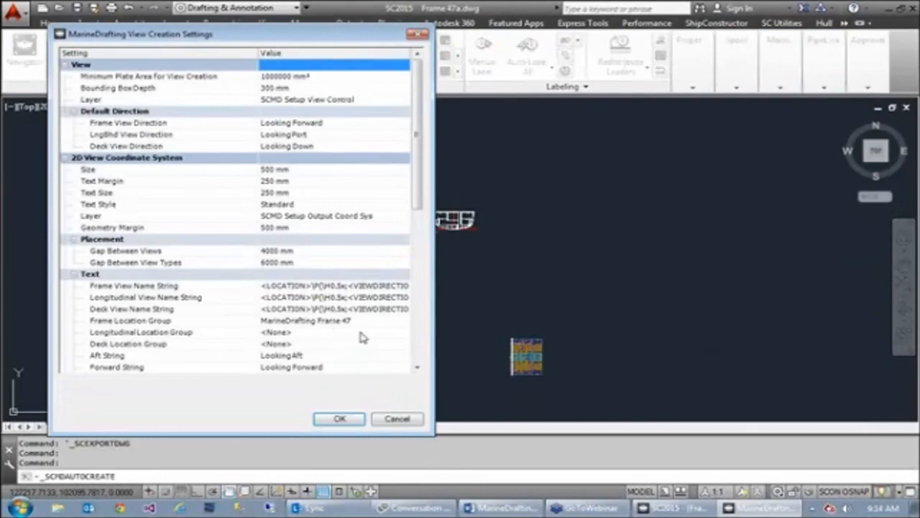
click(304, 286)
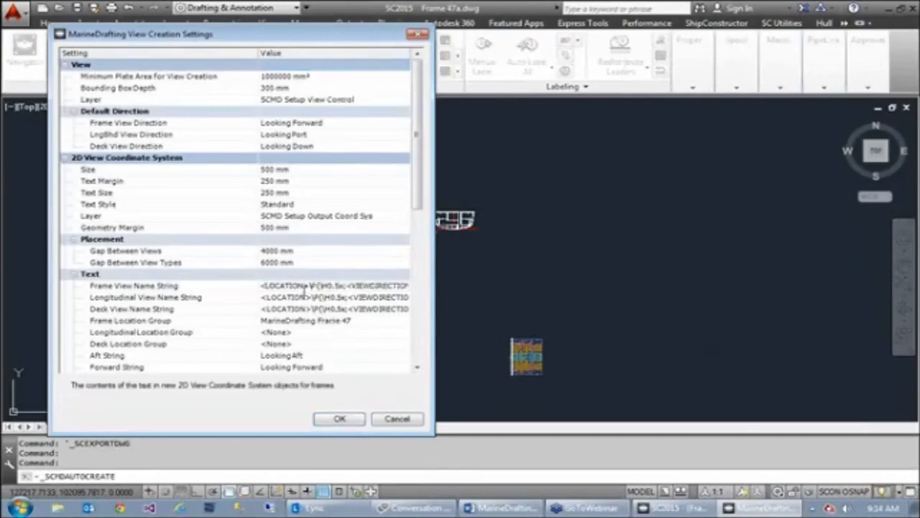
drag(305, 286, 266, 287)
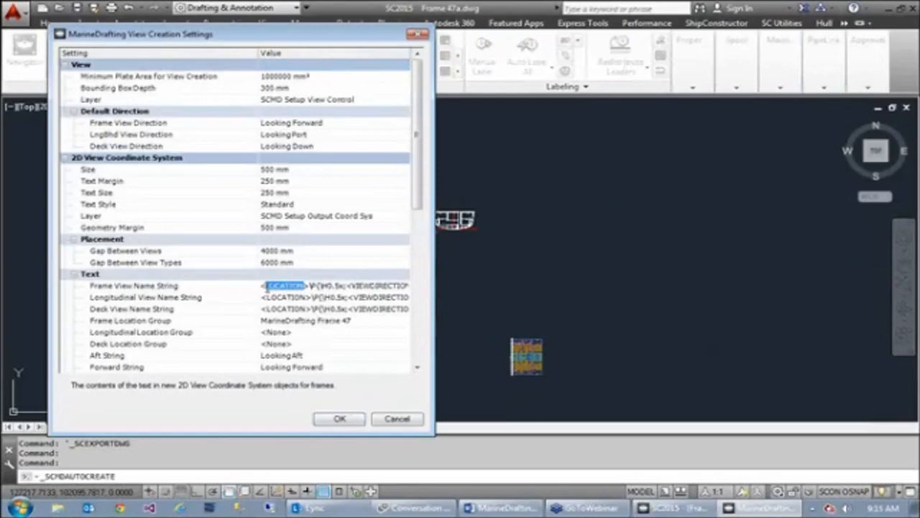
click(302, 300)
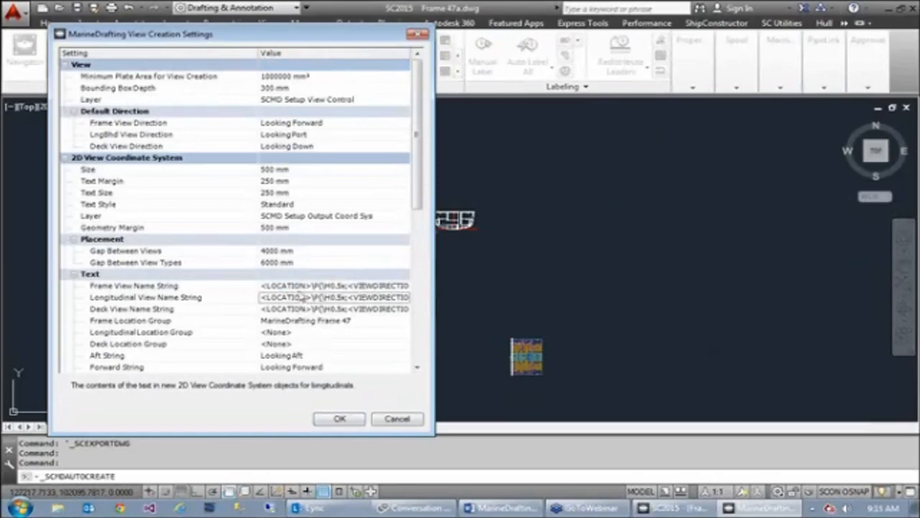
click(294, 333)
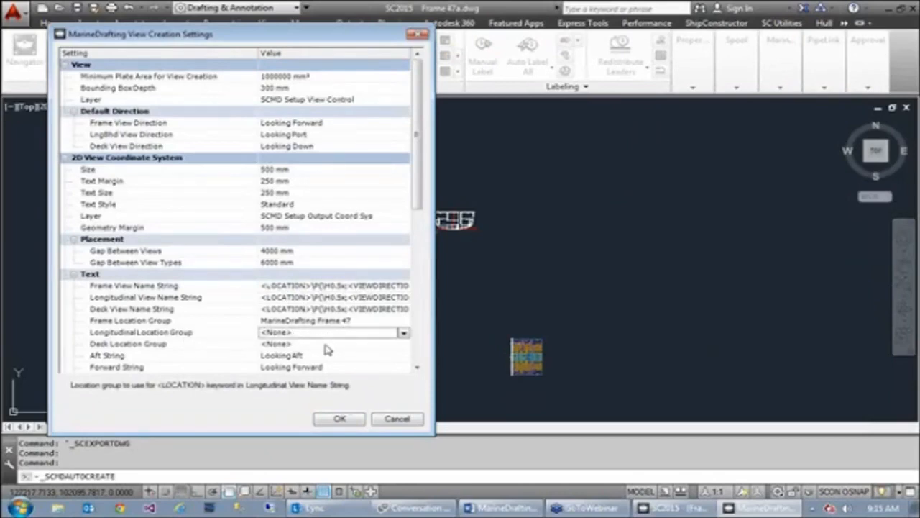
Step: Replace the <LOCATION> keyword in the Deck View Name String with <POSITION>
click(312, 310)
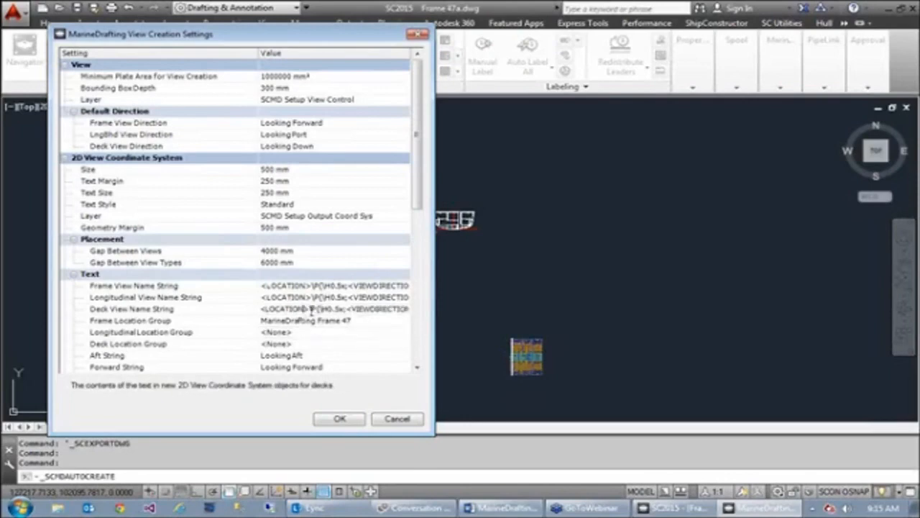
drag(305, 309, 260, 309)
text(<PCS>ITION)
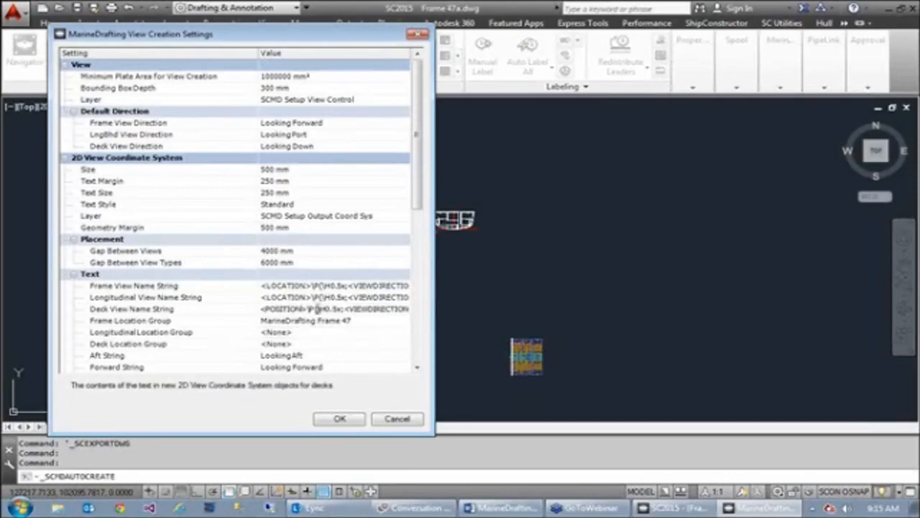
click(331, 322)
click(320, 310)
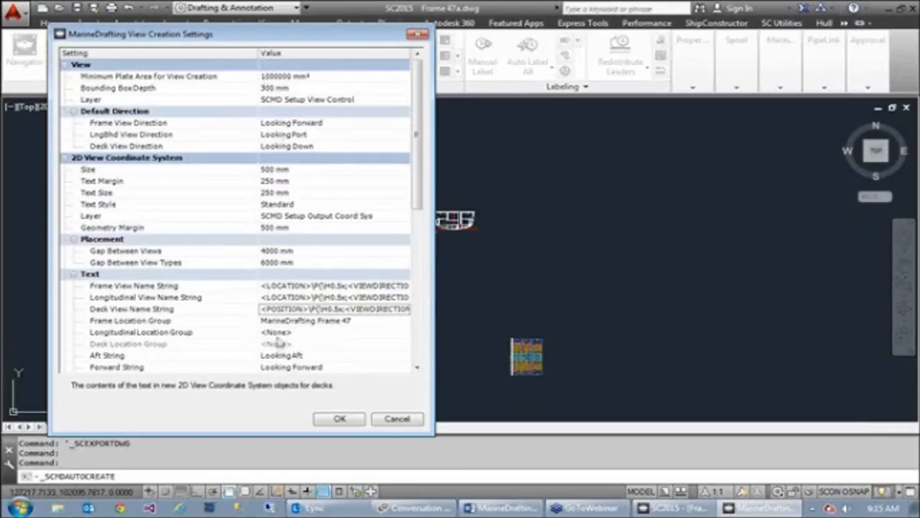
Step: Accept the view creation settings and place the generated views beside the existing frame view and 3D model
click(341, 421)
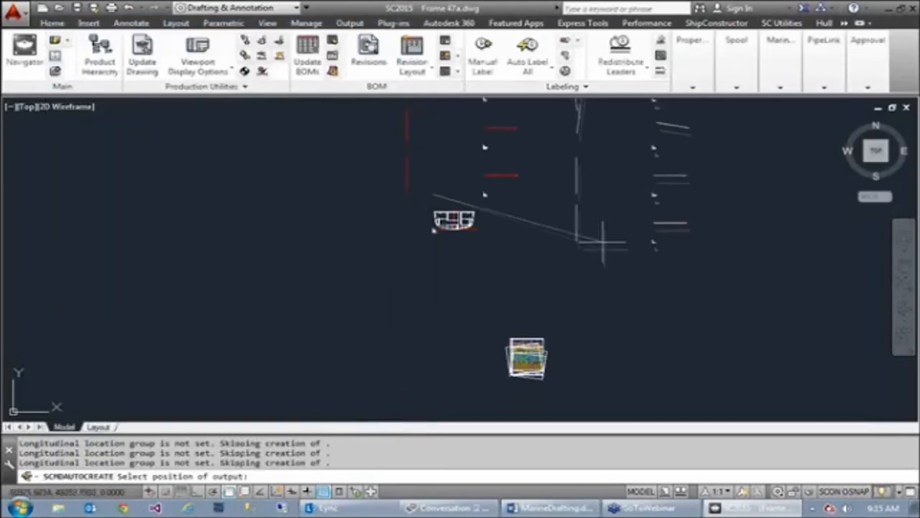
scroll(612, 365, down, 3)
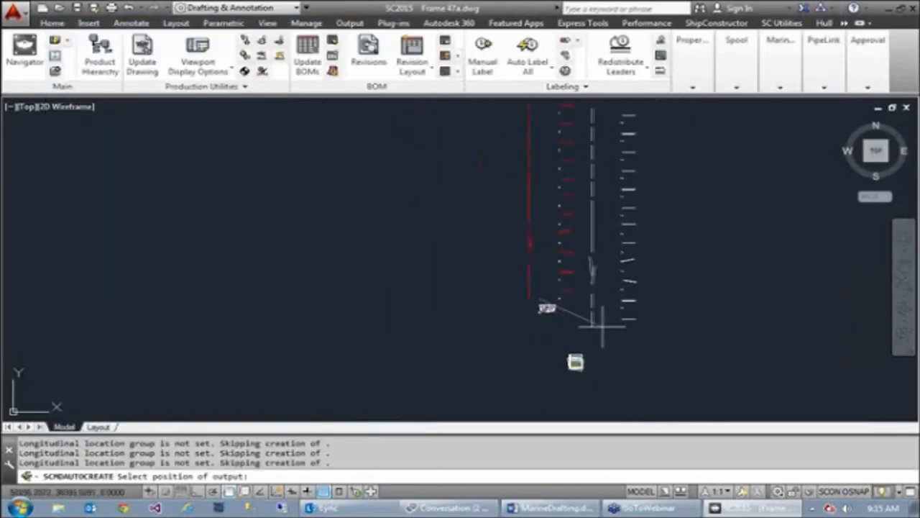
click(607, 325)
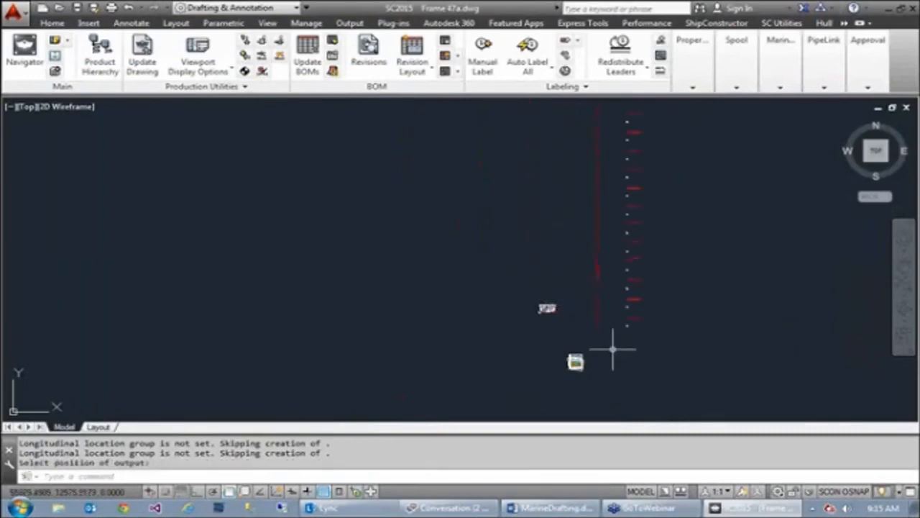
Step: Examine the generated deck views and the position text in their 2D view coordinate system labels
scroll(647, 273, up, 4)
scroll(637, 290, up, 3)
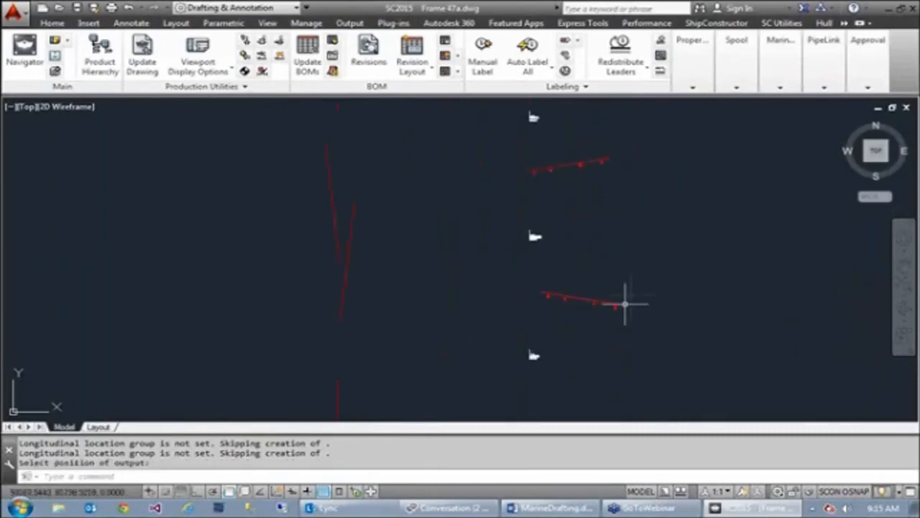
scroll(596, 304, up, 3)
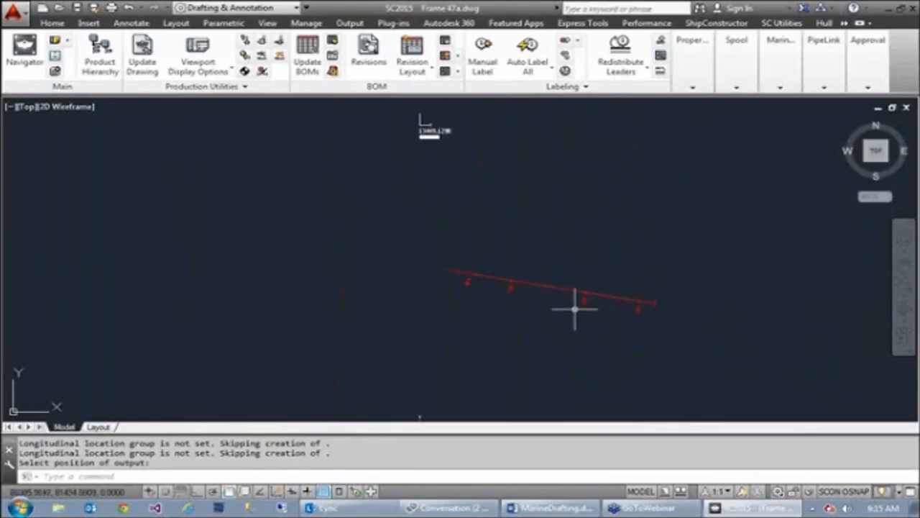
scroll(583, 304, up, 2)
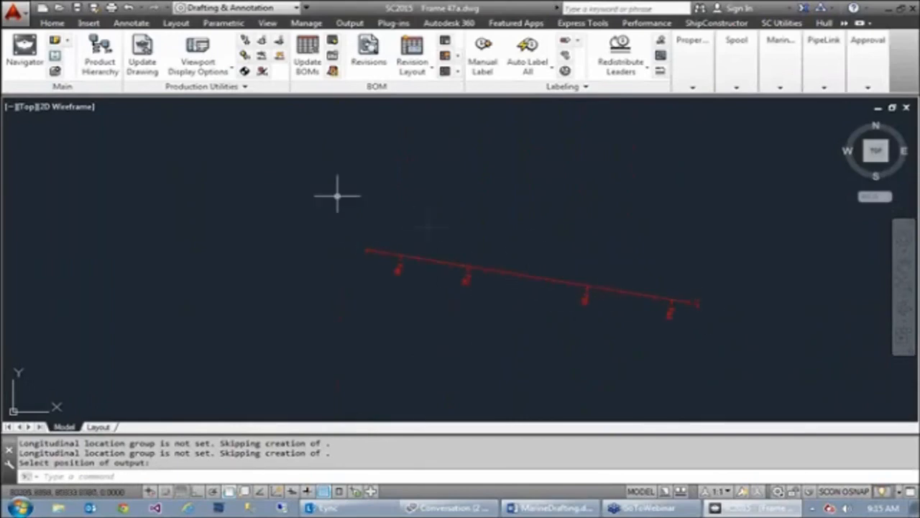
scroll(313, 187, down, 4)
middle_drag(319, 185, 405, 207)
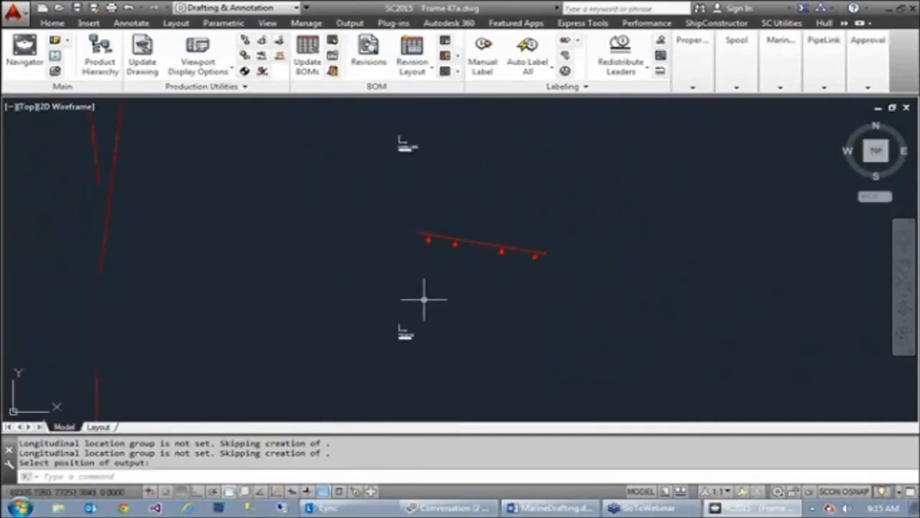
scroll(406, 329, up, 10)
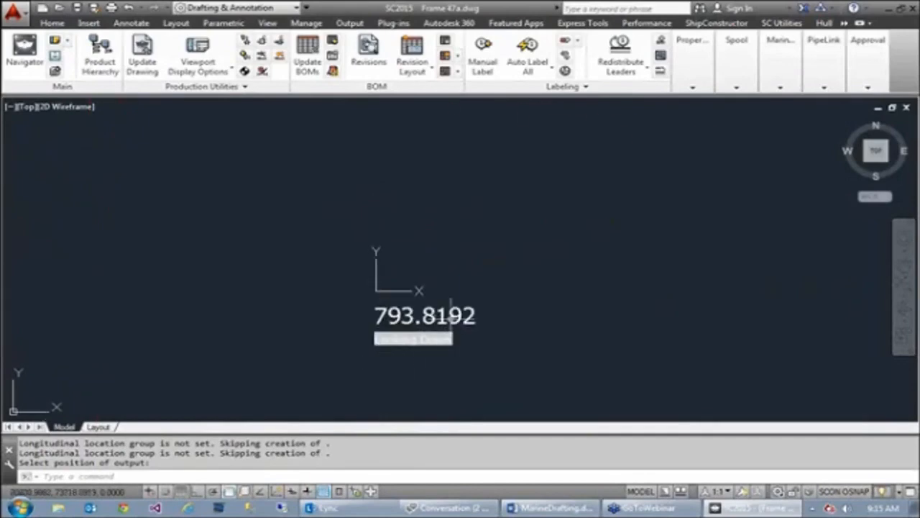
scroll(460, 230, down, 10)
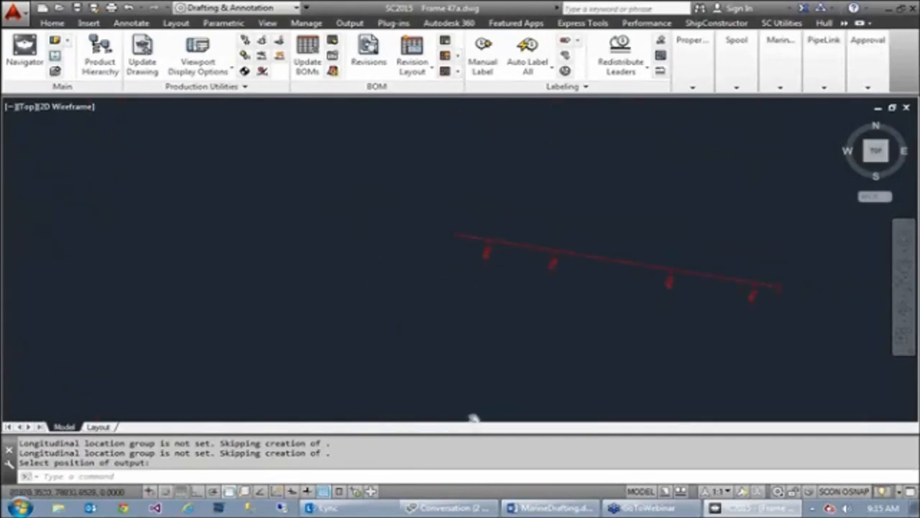
scroll(448, 318, down, 3)
scroll(442, 193, up, 5)
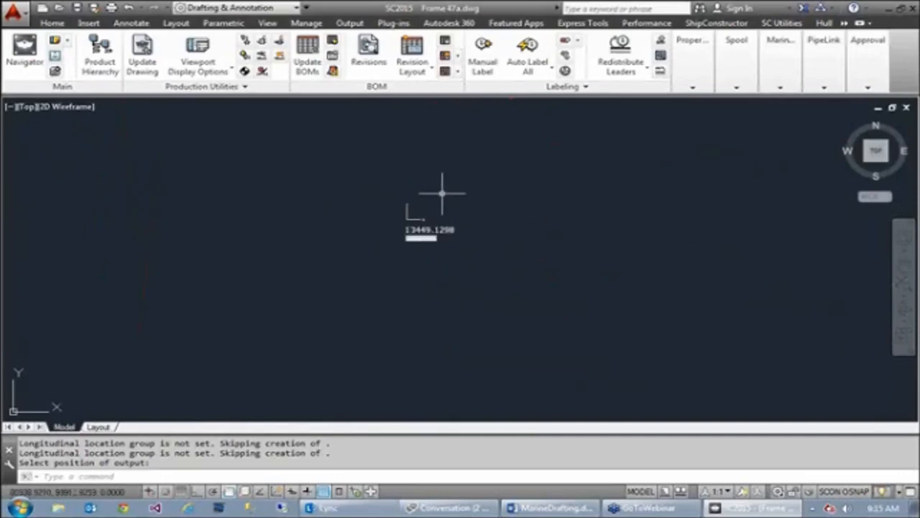
middle_drag(448, 189, 463, 377)
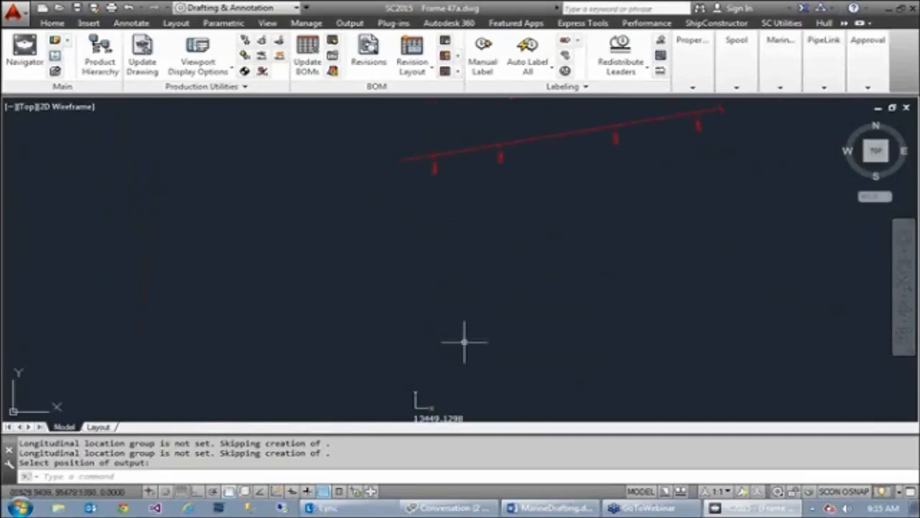
scroll(416, 345, down, 4)
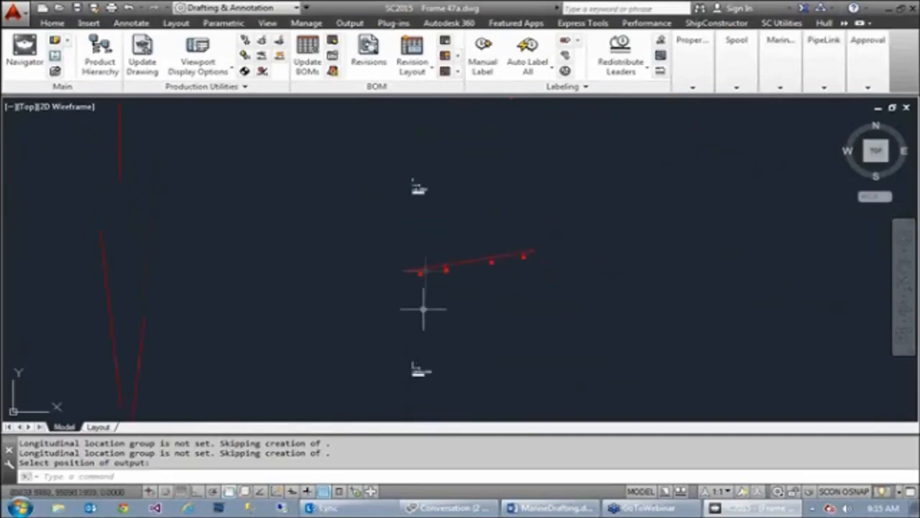
scroll(420, 170, up, 3)
scroll(427, 309, down, 4)
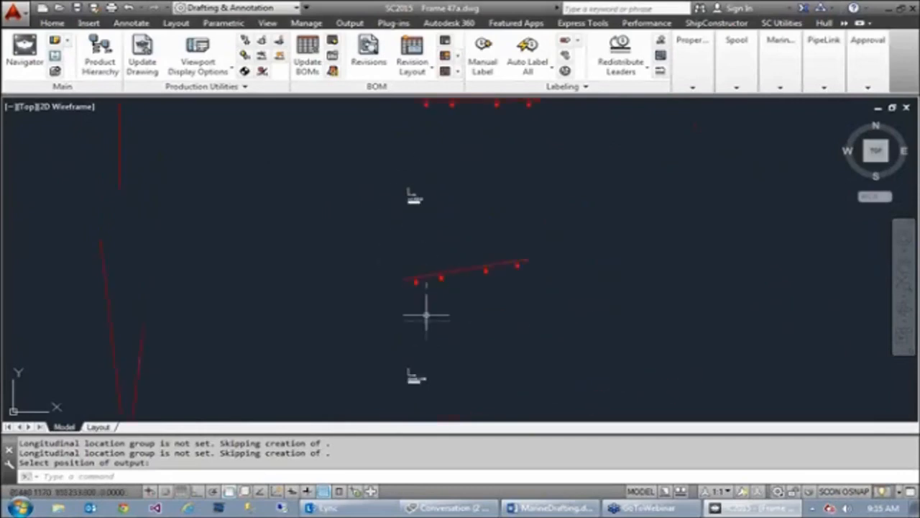
Step: Update the deck view labelled 13449.1298 using the existing view generation settings and inspect the generated geometry
middle_drag(434, 346, 417, 278)
click(417, 263)
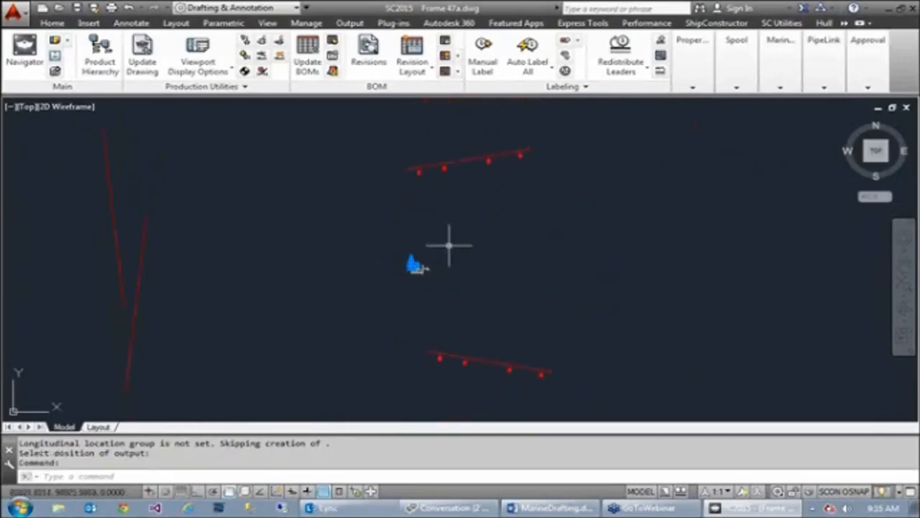
right_click(446, 247)
click(519, 333)
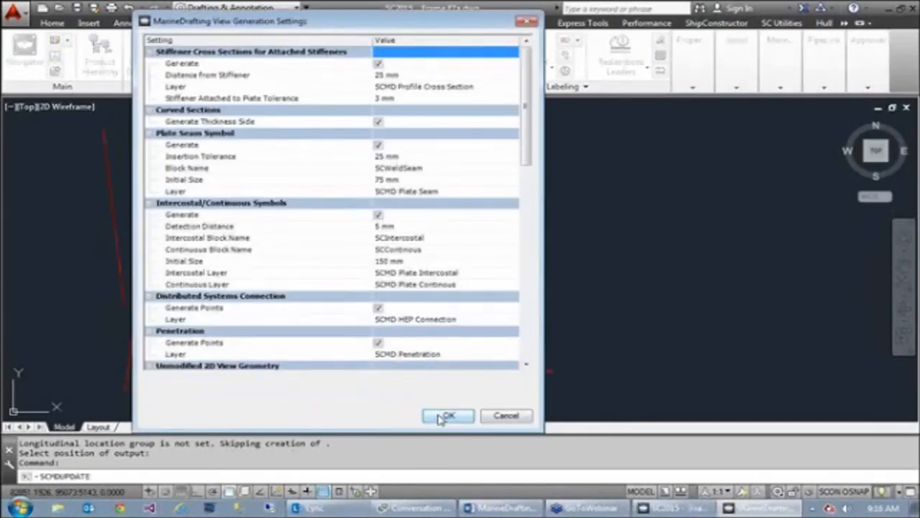
click(447, 416)
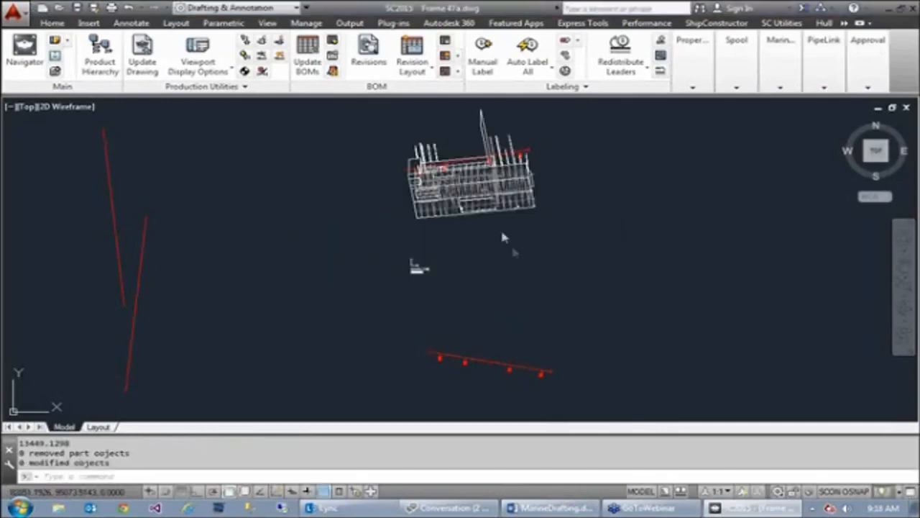
middle_drag(498, 227, 485, 311)
scroll(407, 280, up, 5)
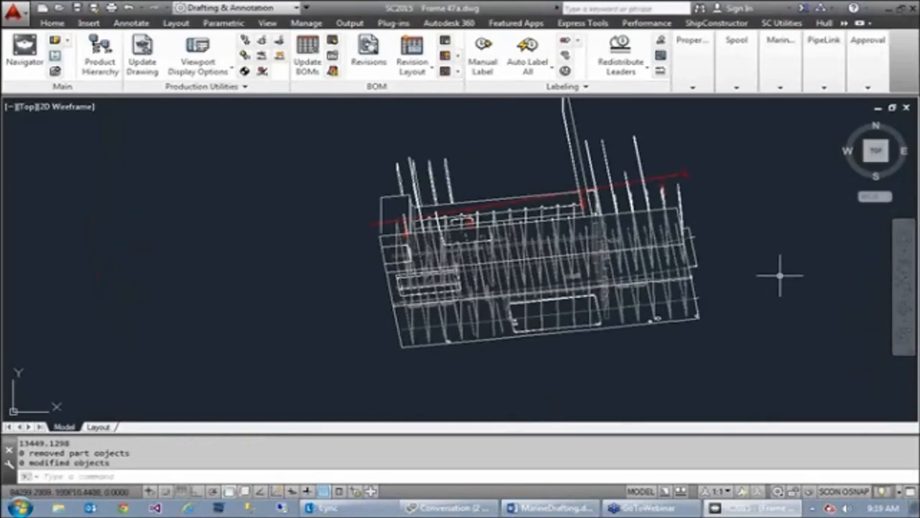
middle_drag(776, 287, 655, 309)
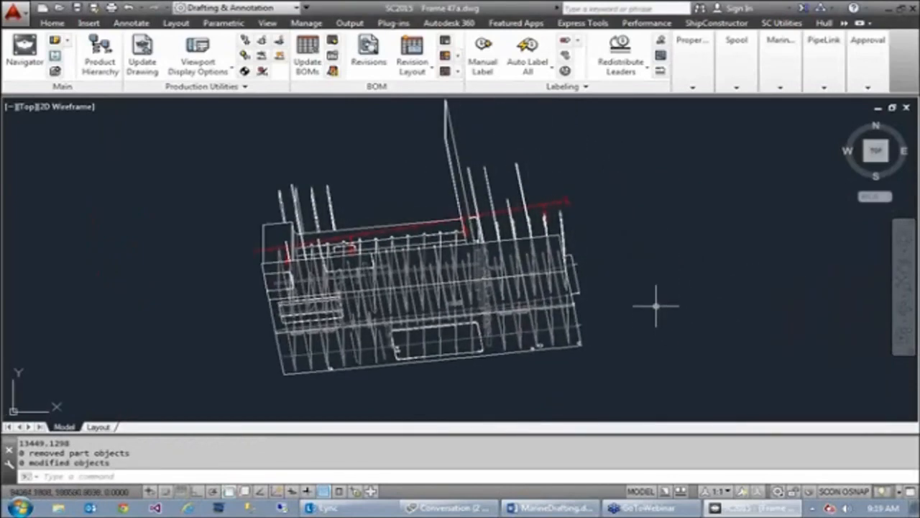